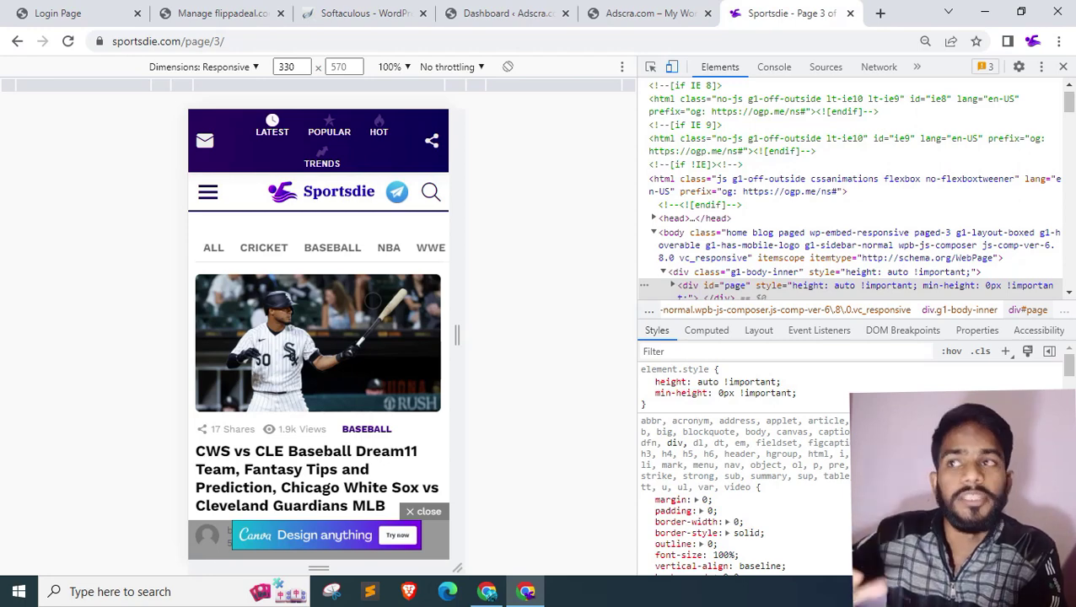
Exit device mode, scroll through the Sportsdie page's fixed side ads, and close its tab.
{"action": "scroll", "coordinate": [373, 300], "scroll_direction": "down", "scroll_amount": 3}
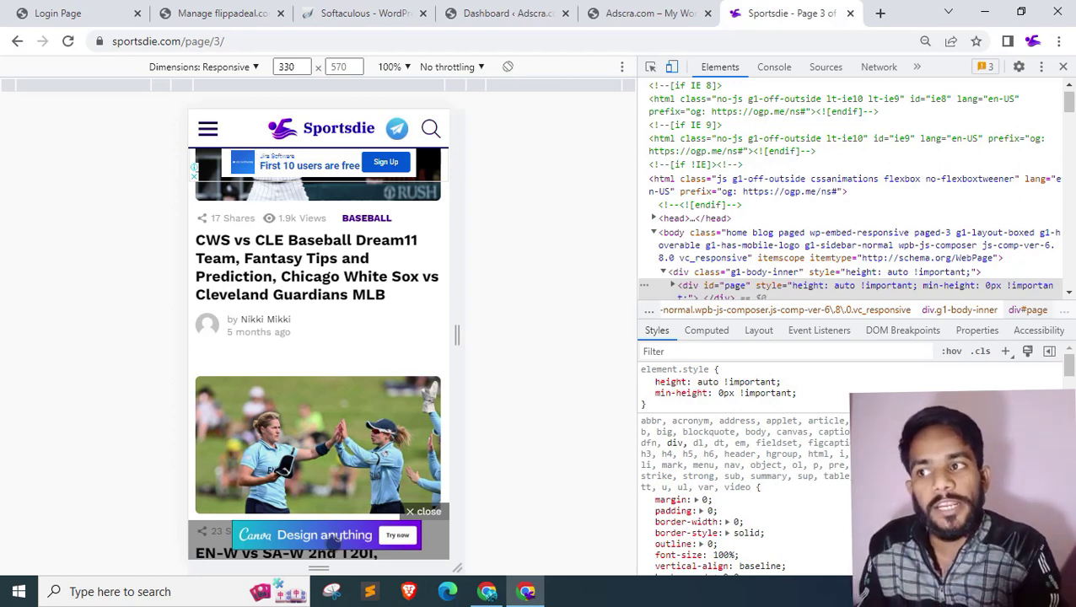
{"action": "left_click", "coordinate": [1063, 68]}
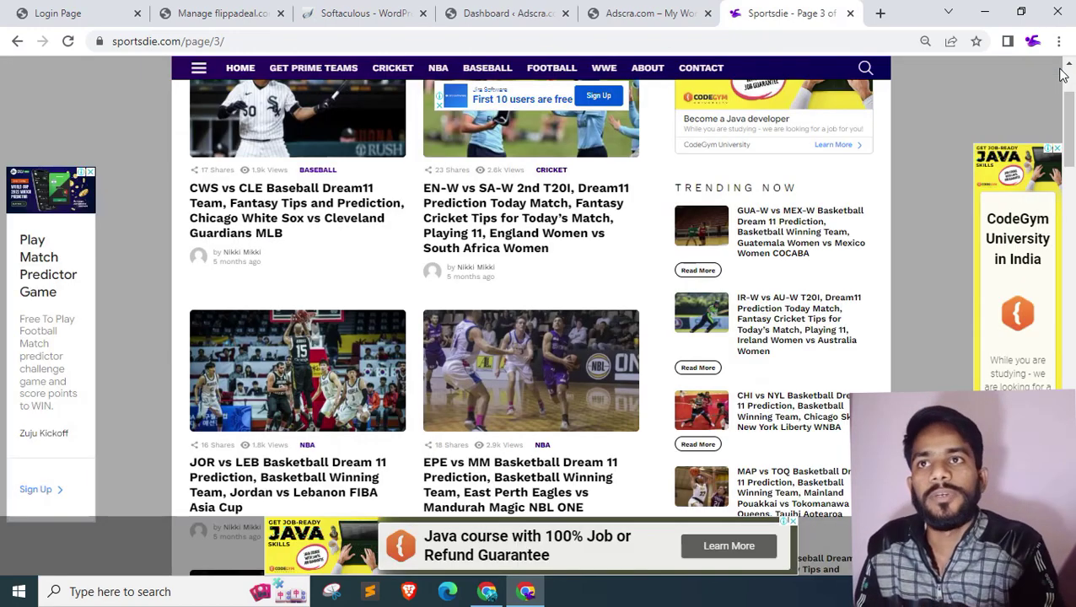
{"action": "scroll", "coordinate": [1063, 74], "scroll_direction": "up", "scroll_amount": 2}
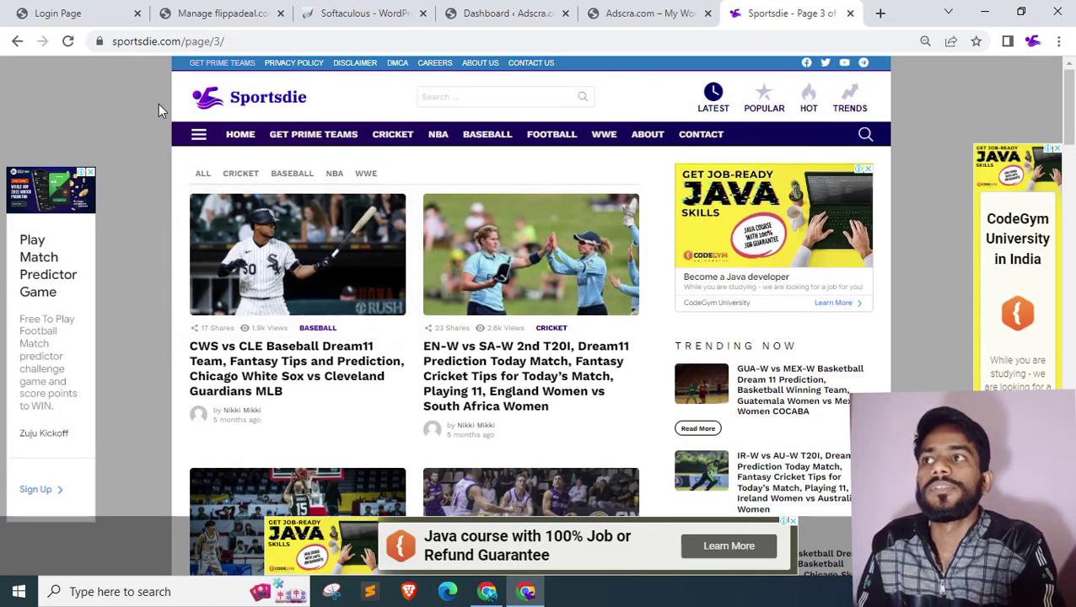
{"action": "scroll", "coordinate": [403, 363], "scroll_direction": "down", "scroll_amount": 7}
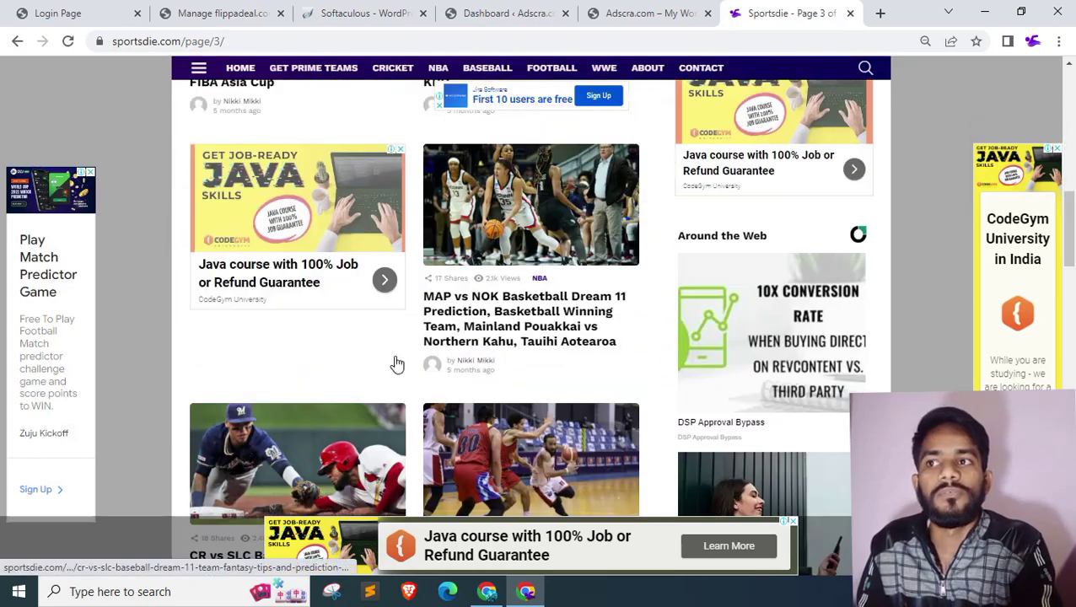
{"action": "scroll", "coordinate": [396, 364], "scroll_direction": "down", "scroll_amount": 3}
{"action": "scroll", "coordinate": [496, 358], "scroll_direction": "up", "scroll_amount": 10}
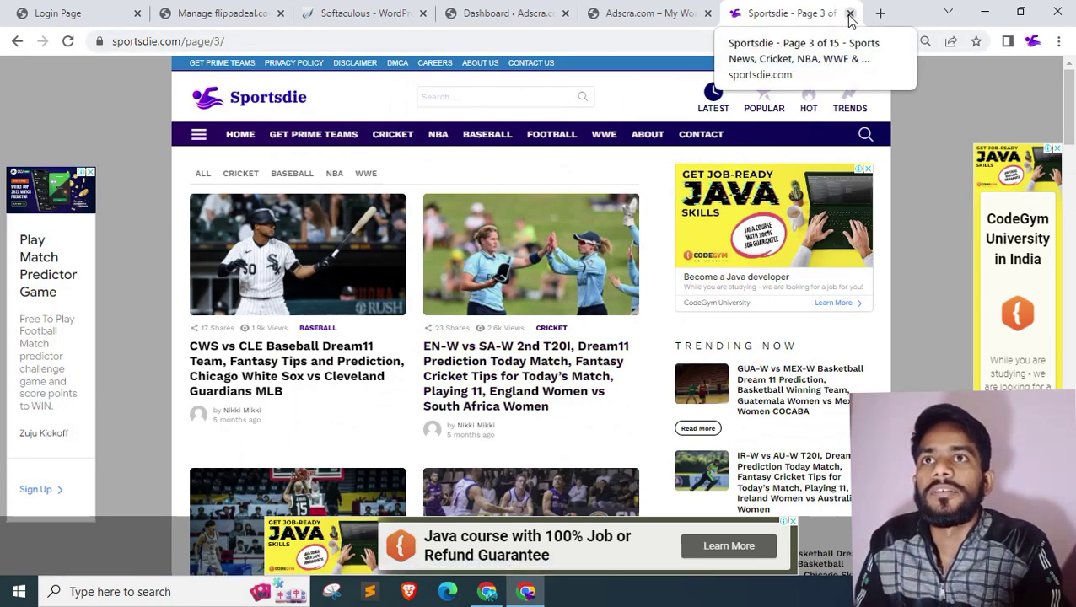
{"action": "left_click", "coordinate": [850, 14]}
Extract 'ad script.rar' to the desktop with WinRAR, entering the archive password.
{"action": "left_click", "coordinate": [983, 12]}
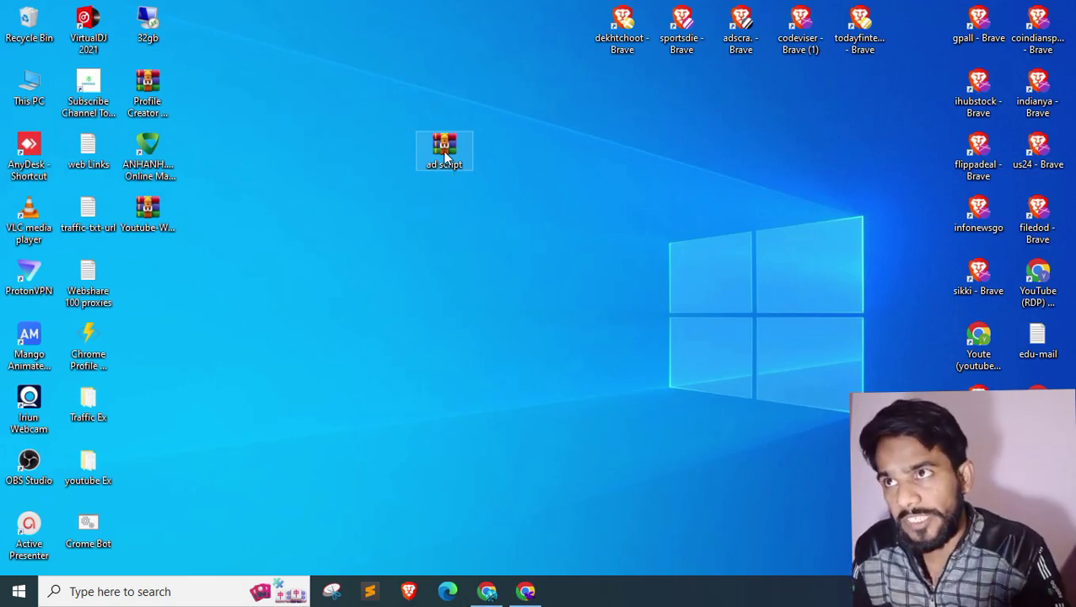
{"action": "right_click", "coordinate": [444, 156]}
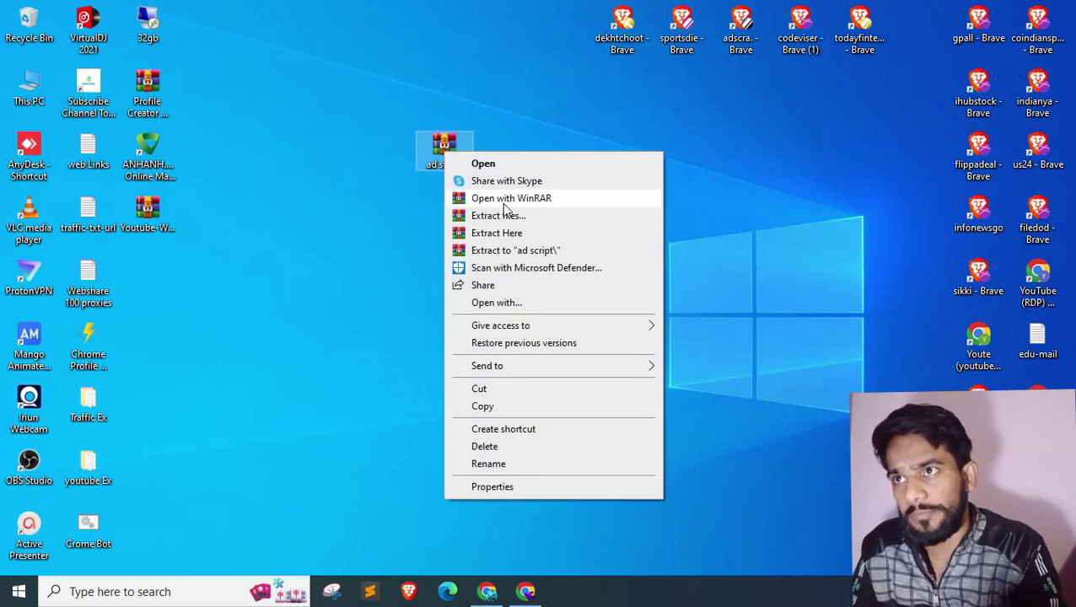
{"action": "left_click", "coordinate": [528, 217]}
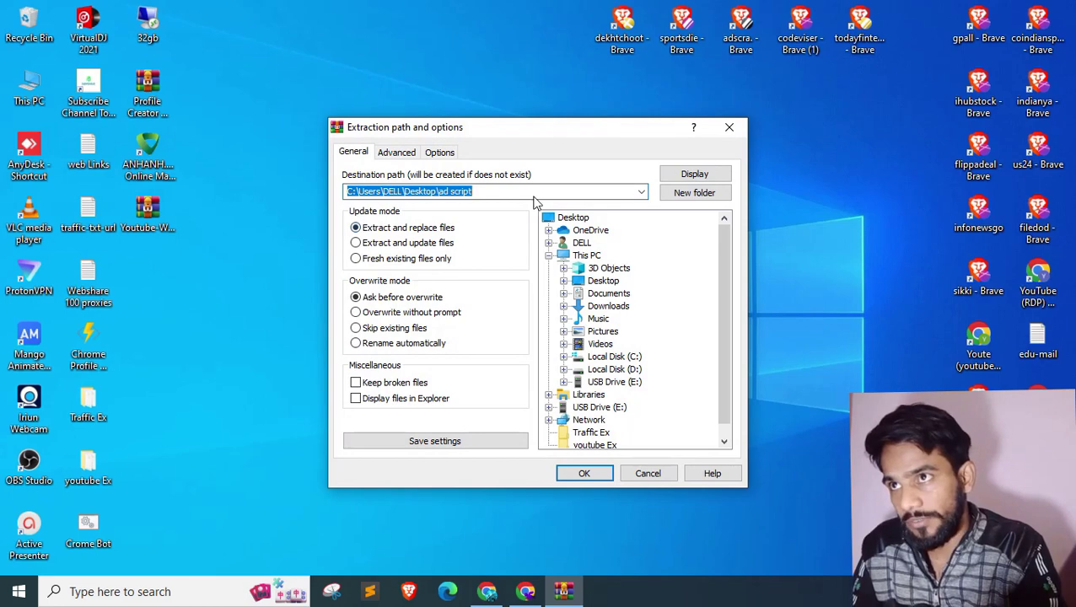
{"action": "left_click", "coordinate": [585, 474]}
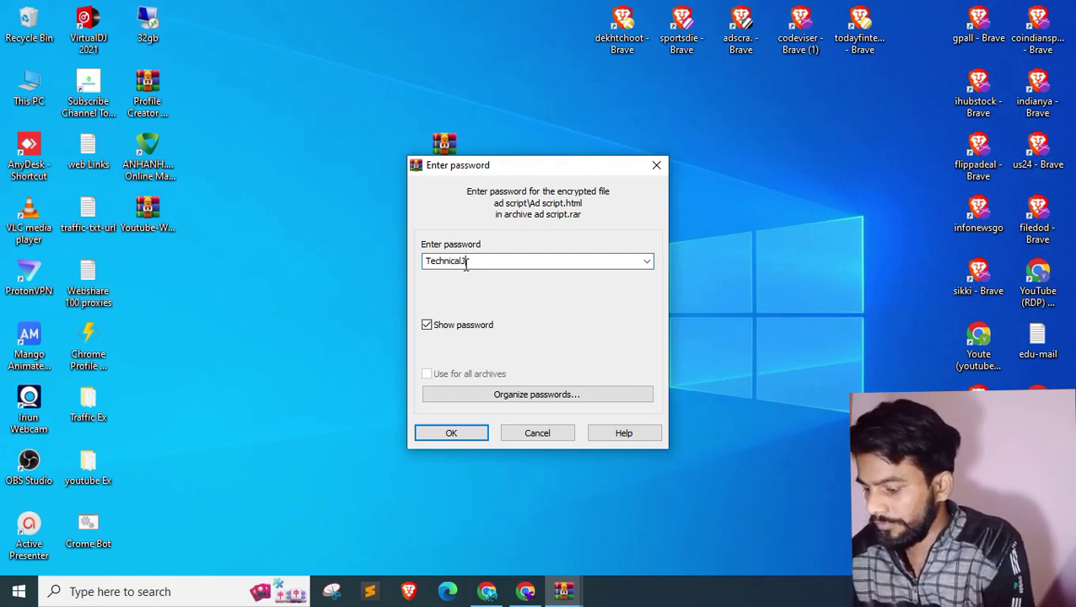
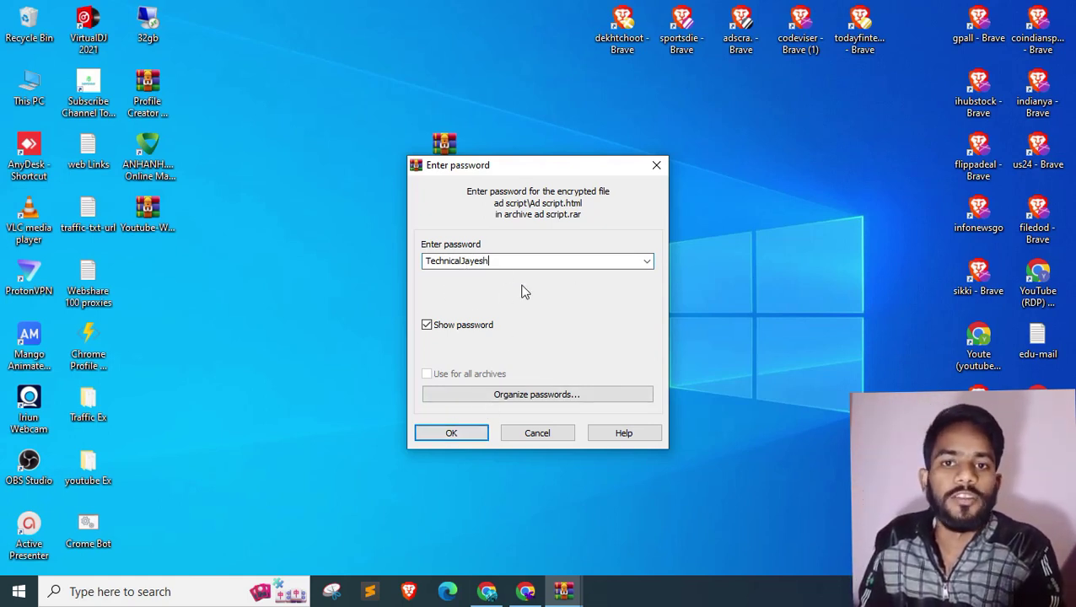
{"action": "left_click", "coordinate": [454, 435]}
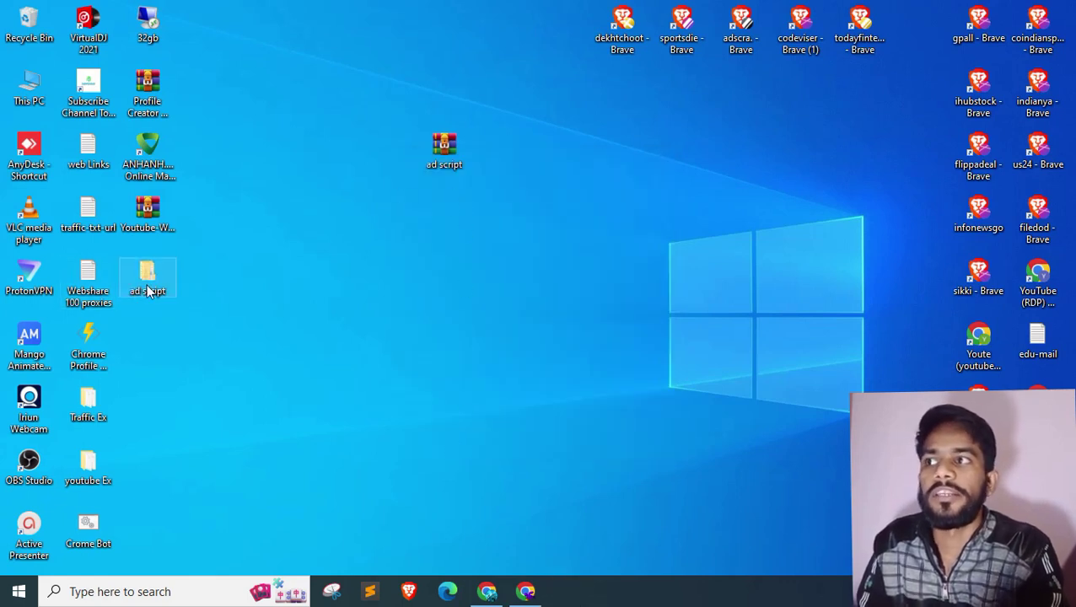
Rearrange the desktop icons so the ad script folder sits beside its archive.
{"action": "left_click_drag", "start_coordinate": [148, 287], "coordinate": [503, 221]}
{"action": "left_click_drag", "start_coordinate": [445, 152], "coordinate": [140, 280]}
{"action": "left_click_drag", "start_coordinate": [493, 228], "coordinate": [268, 221]}
Open the ad script folder to its Ad script and style files, then minimize Explorer.
{"action": "double_click", "coordinate": [268, 219]}
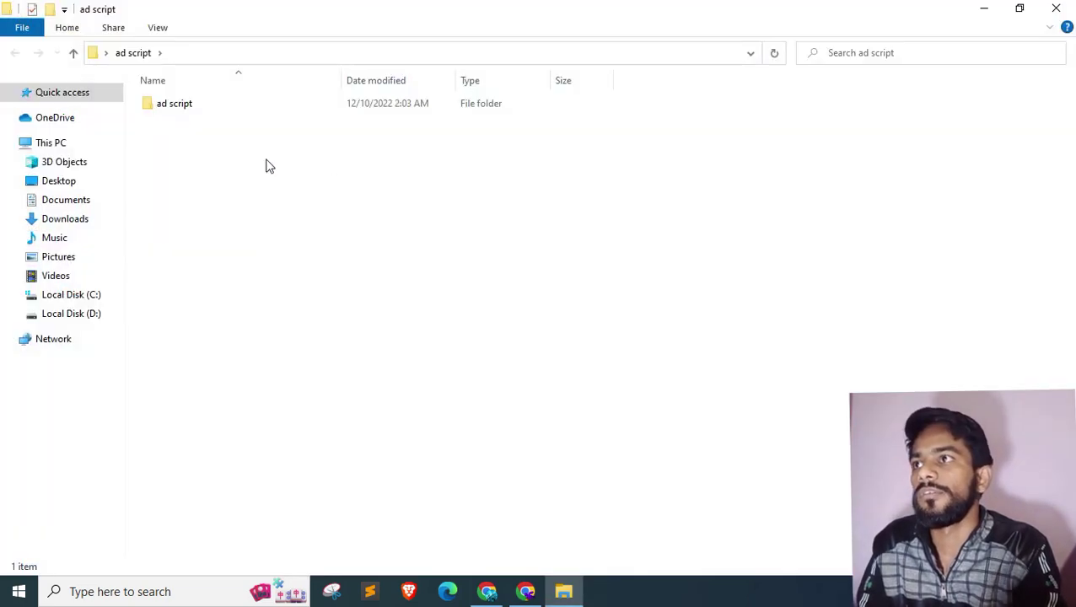
{"action": "double_click", "coordinate": [199, 113]}
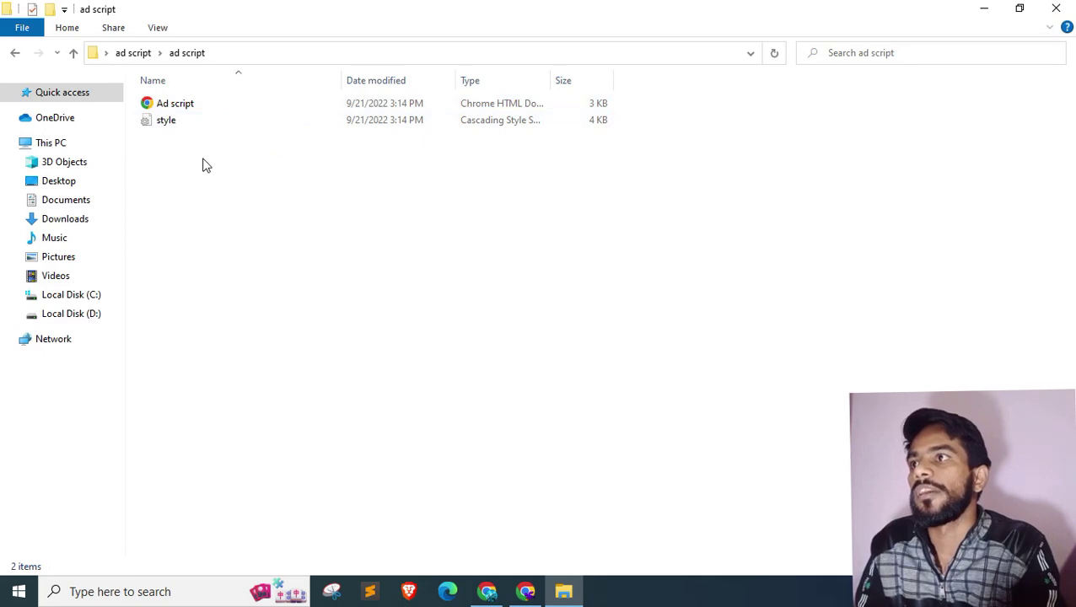
{"action": "left_click", "coordinate": [194, 105]}
{"action": "right_click", "coordinate": [194, 104]}
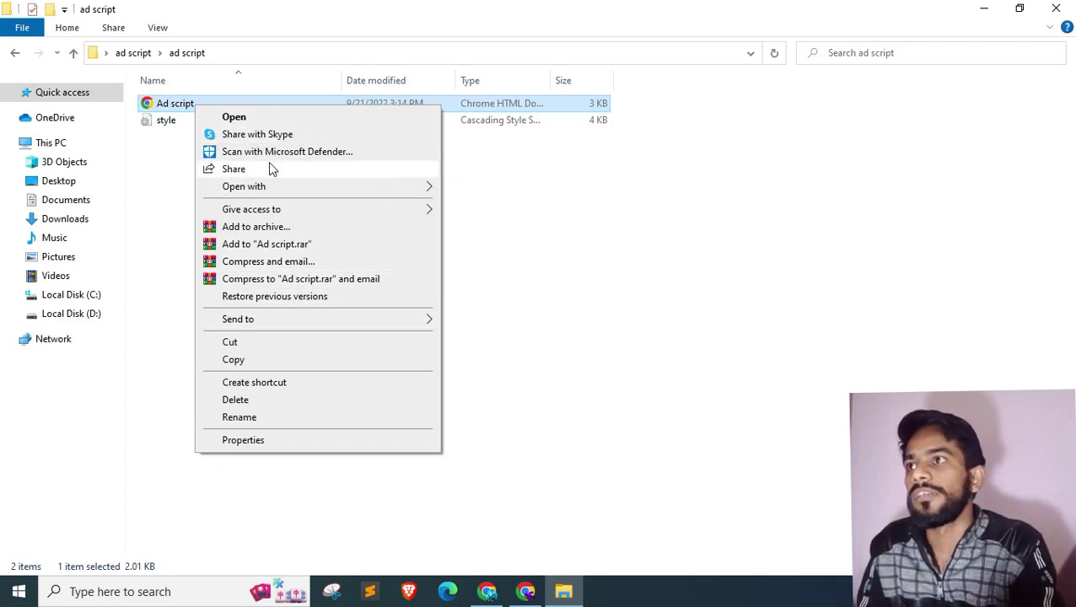
{"action": "mouse_move", "coordinate": [281, 186]}
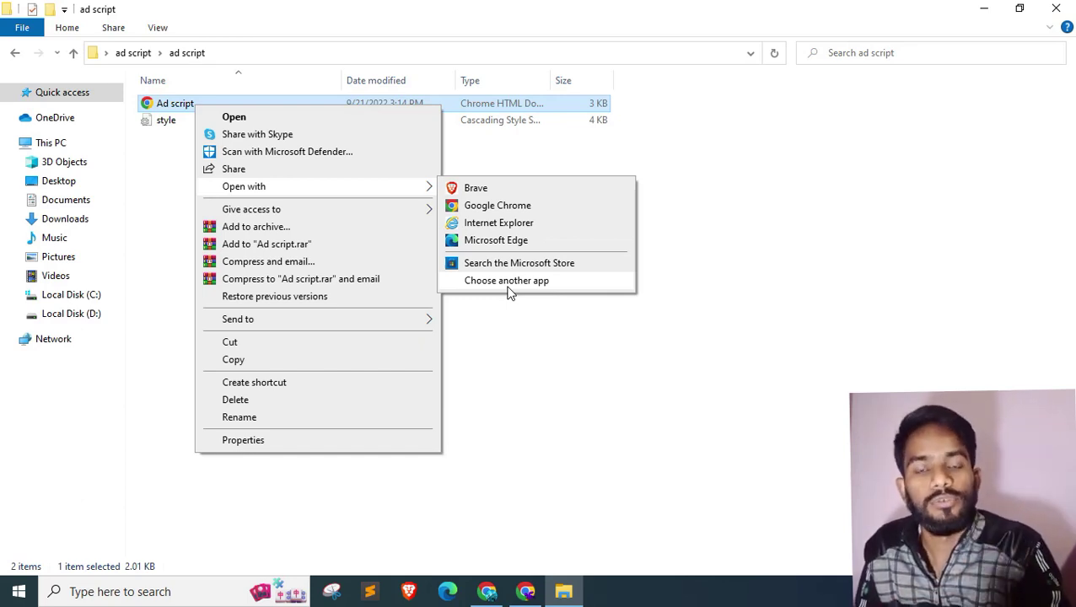
{"action": "left_click", "coordinate": [729, 272]}
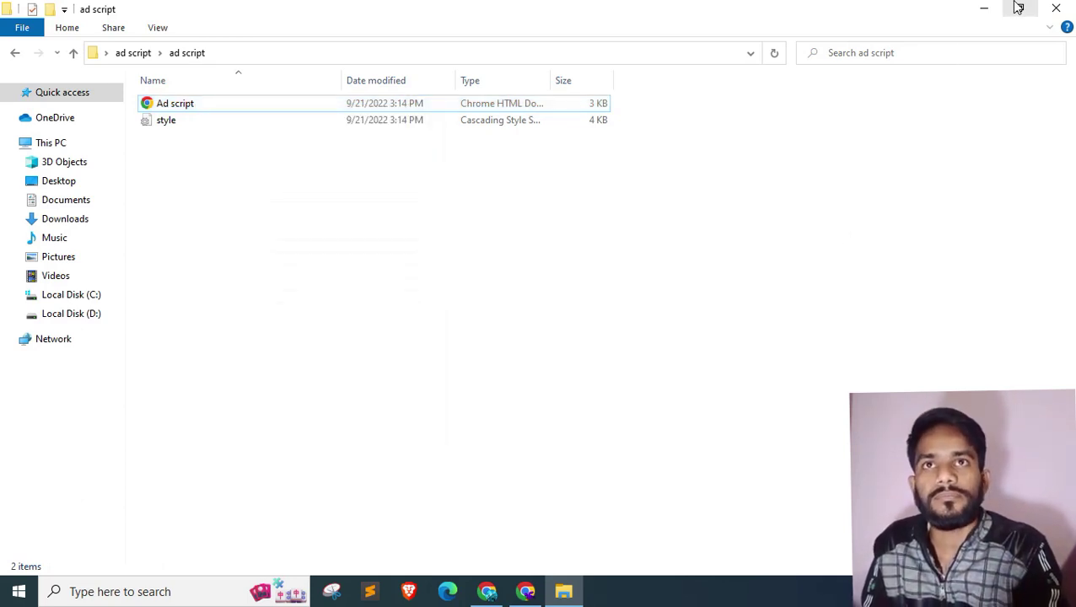
{"action": "left_click", "coordinate": [987, 8]}
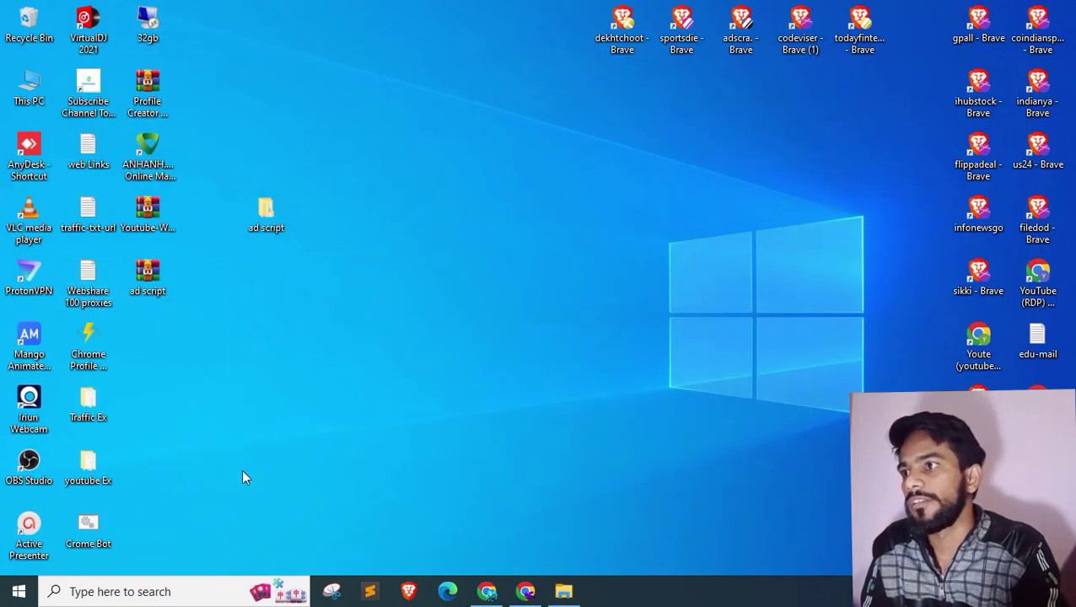
Launch Notepad from Windows search with the 'not' query.
{"action": "left_click", "coordinate": [192, 589]}
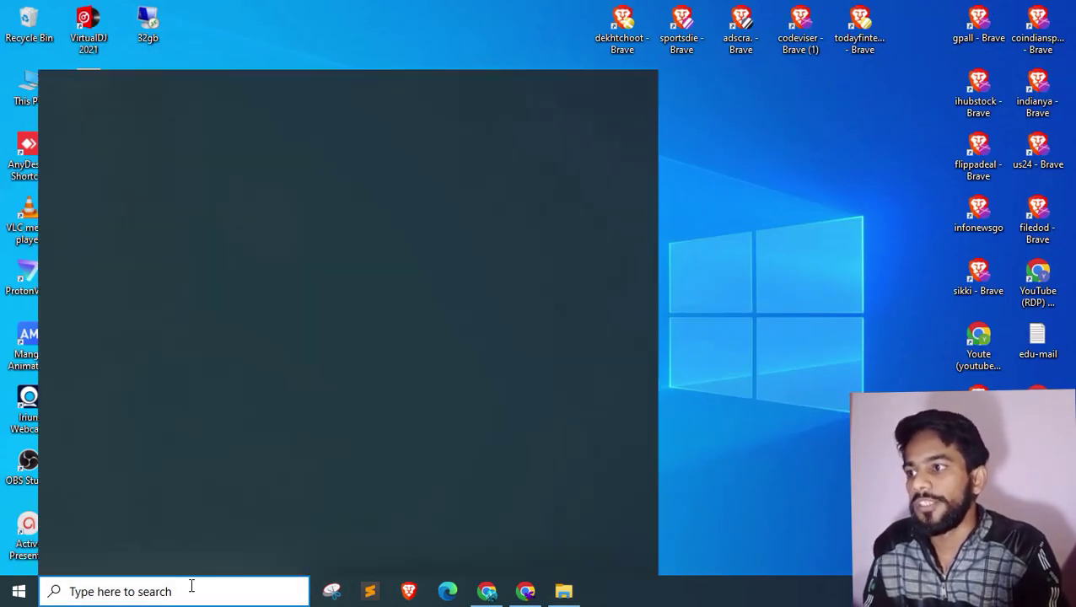
{"action": "type", "text": "not"}
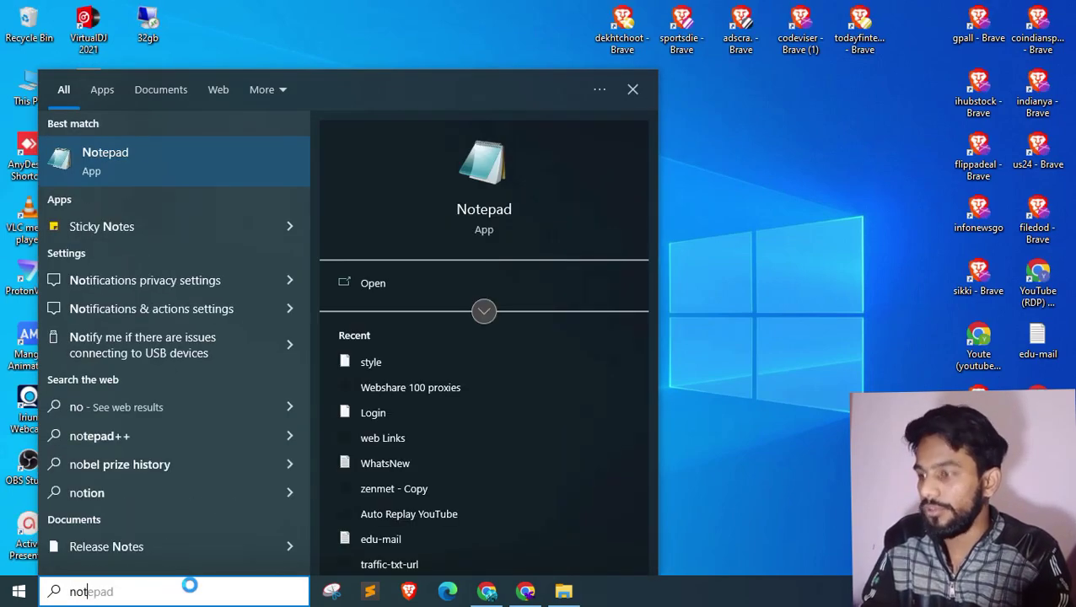
{"action": "left_click", "coordinate": [148, 181]}
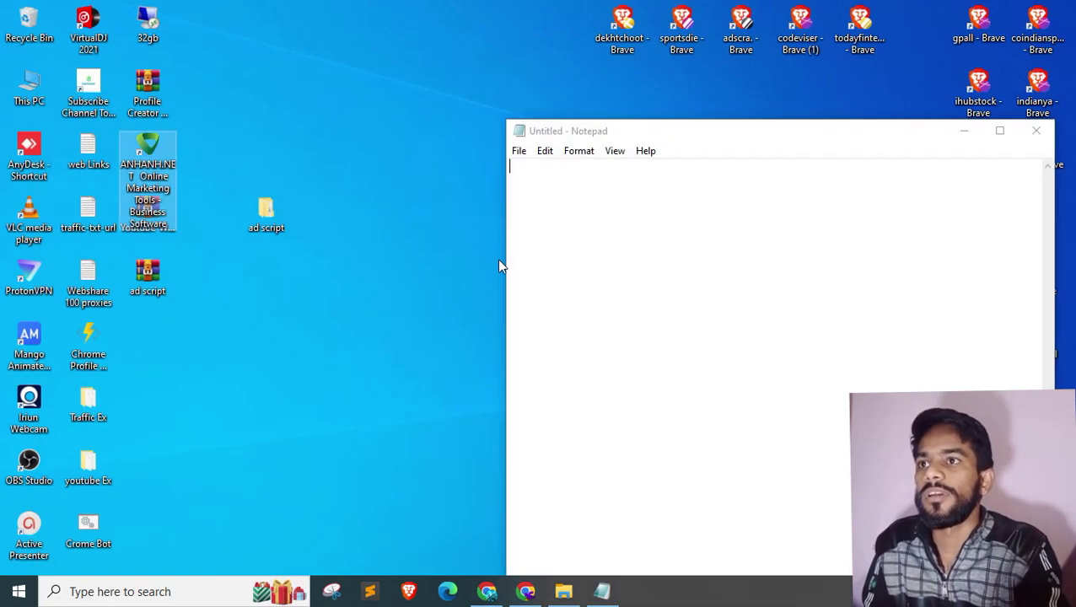
{"action": "left_click", "coordinate": [519, 152]}
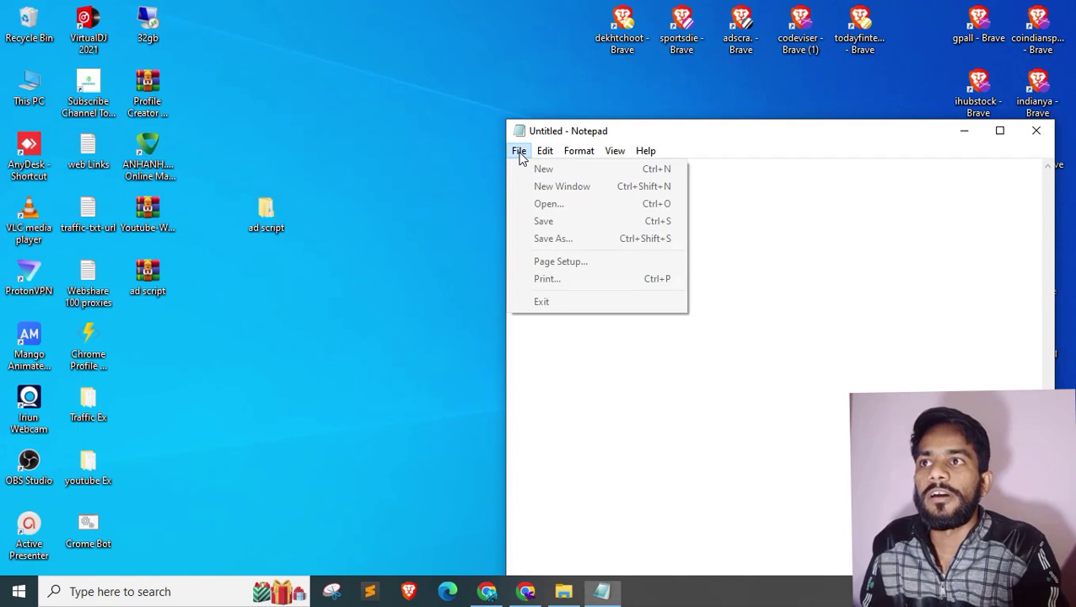
{"action": "left_click", "coordinate": [567, 205]}
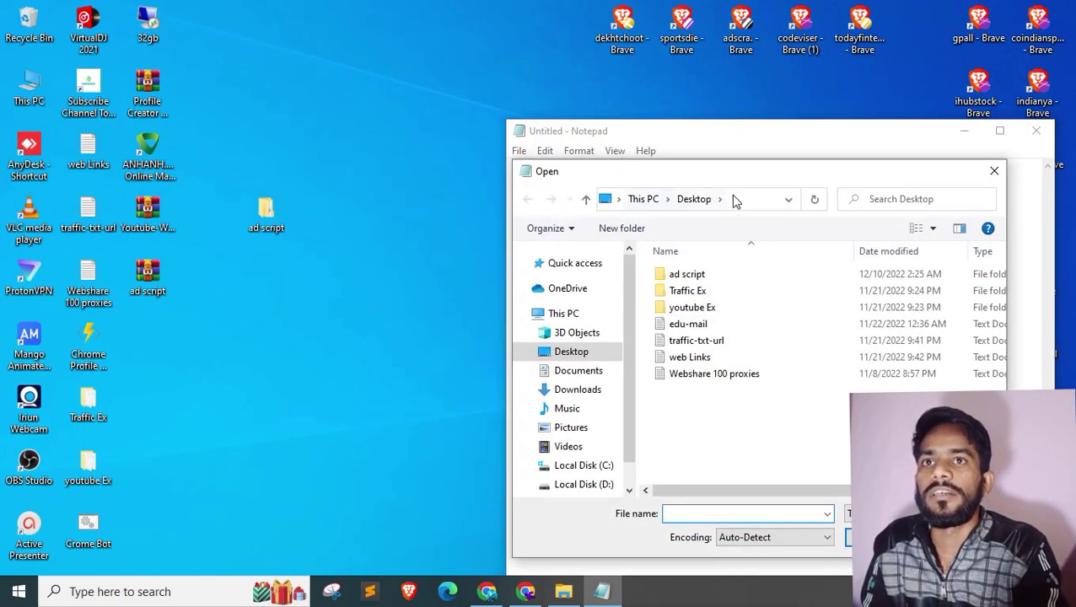
{"action": "left_click", "coordinate": [995, 174]}
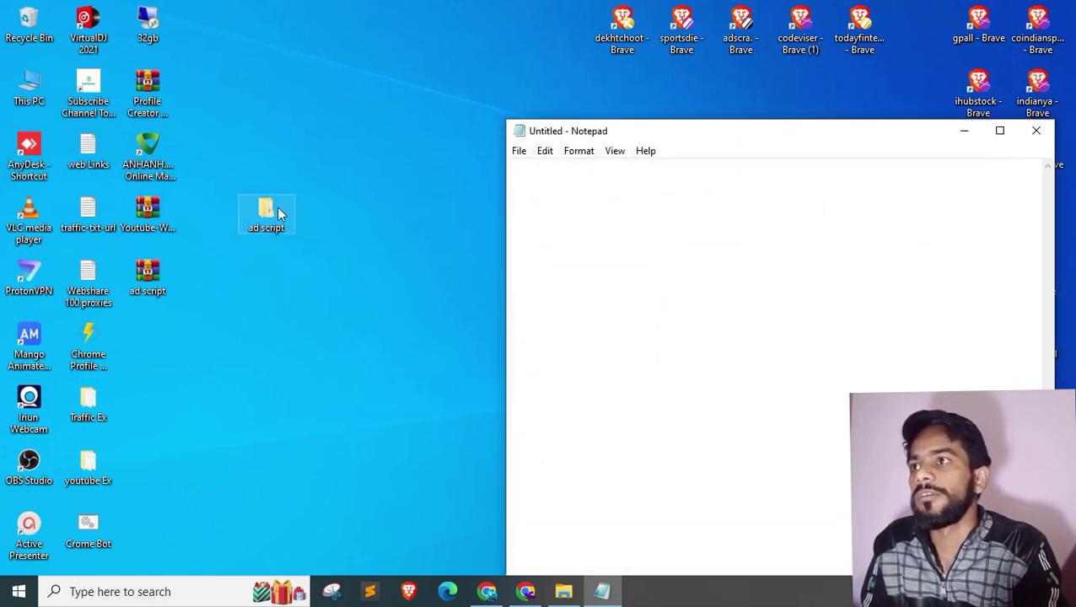
Copy the Ad script and style files from the inner ad script folder onto the desktop.
{"action": "double_click", "coordinate": [275, 213]}
{"action": "double_click", "coordinate": [238, 108]}
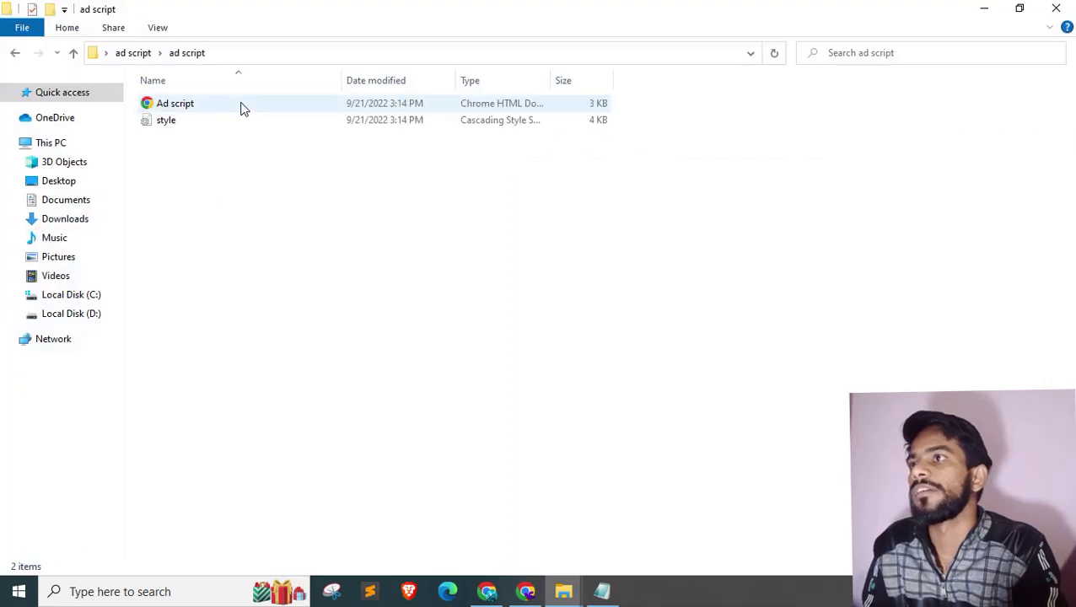
{"action": "left_click_drag", "start_coordinate": [207, 162], "coordinate": [237, 102]}
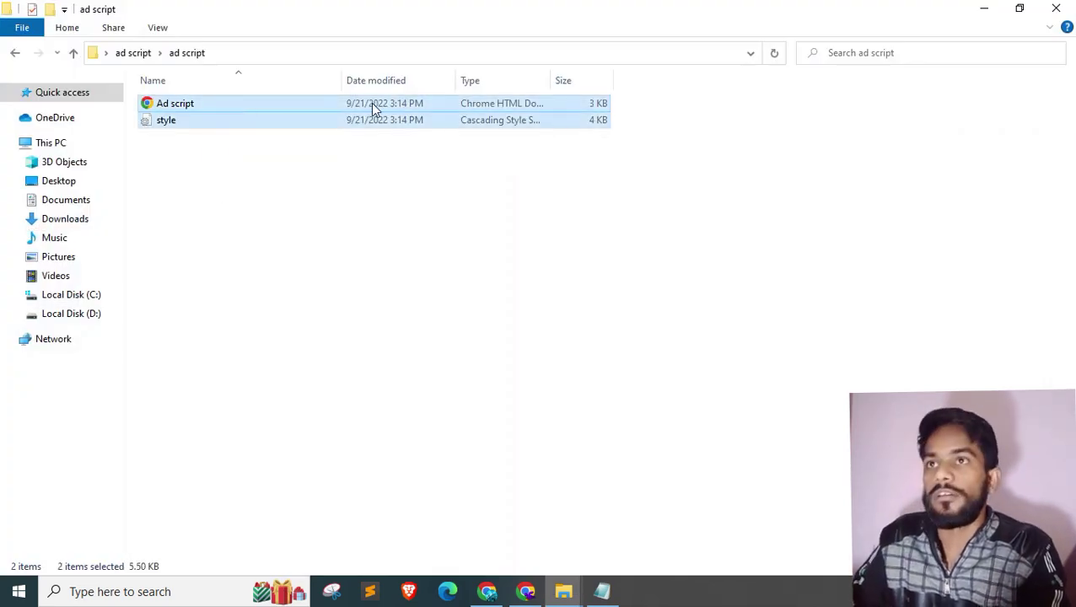
{"action": "left_click", "coordinate": [984, 10]}
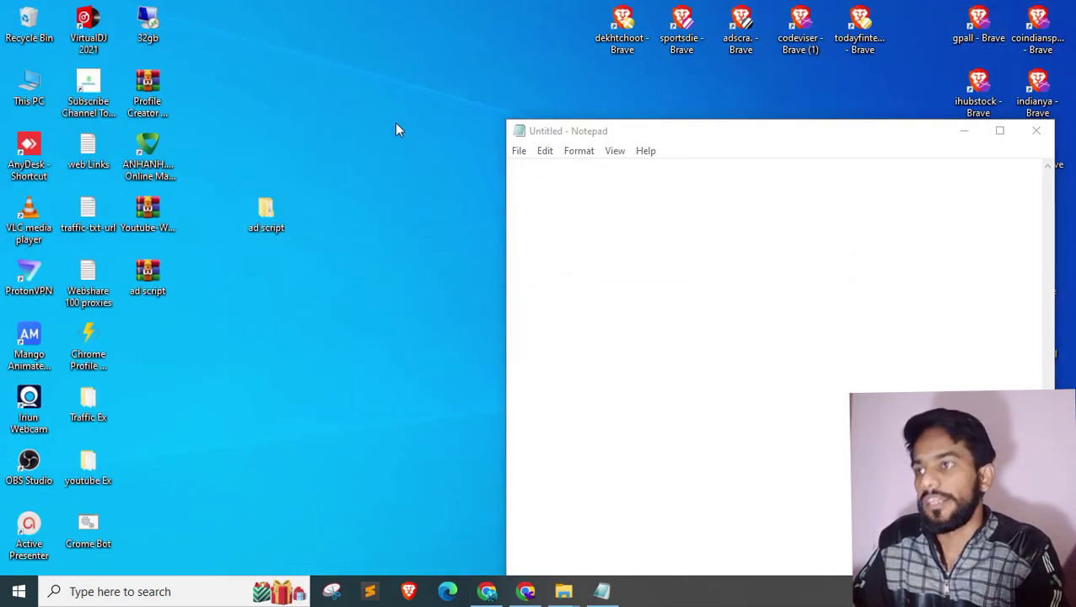
{"action": "key", "text": "ctrl+v"}
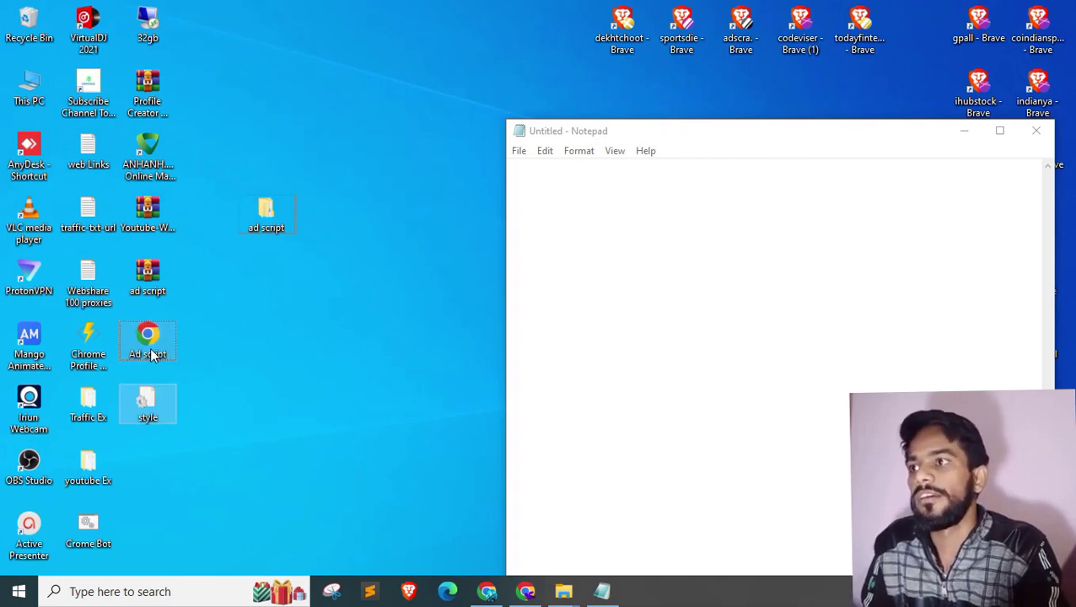
Drag Ad script, then style into Notepad to read the CSS, then close the file.
{"action": "left_click_drag", "start_coordinate": [152, 356], "coordinate": [675, 300]}
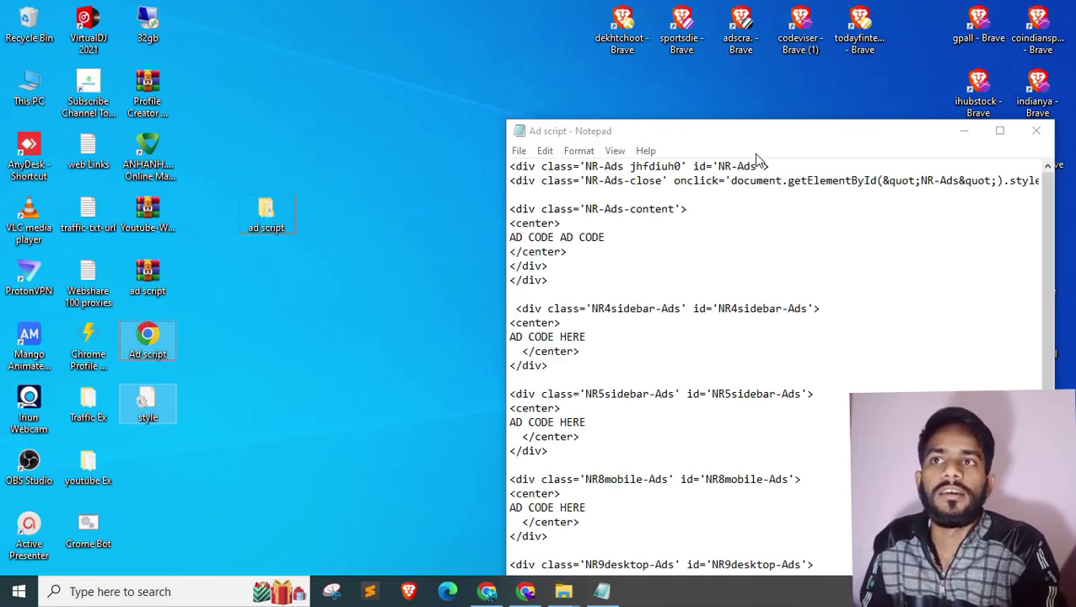
{"action": "left_click_drag", "start_coordinate": [765, 138], "coordinate": [639, 103]}
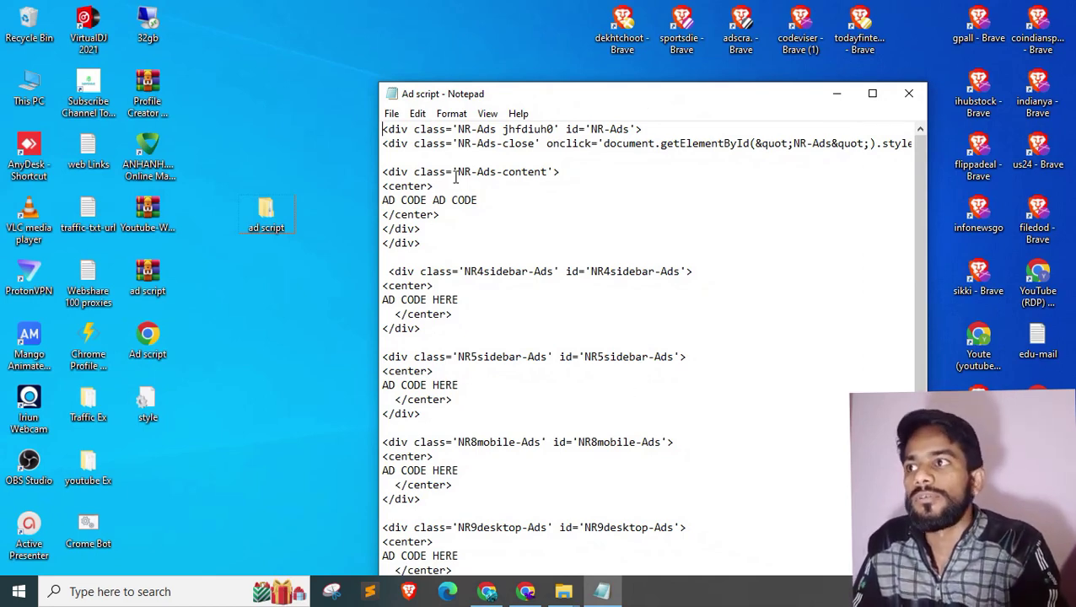
{"action": "left_click", "coordinate": [391, 113]}
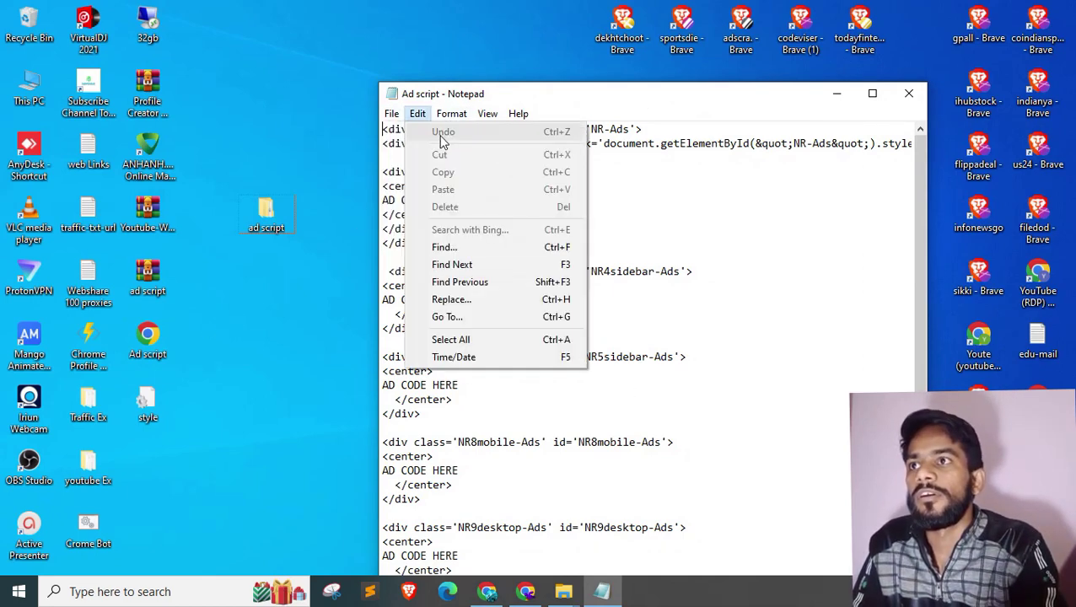
{"action": "left_click", "coordinate": [415, 132]}
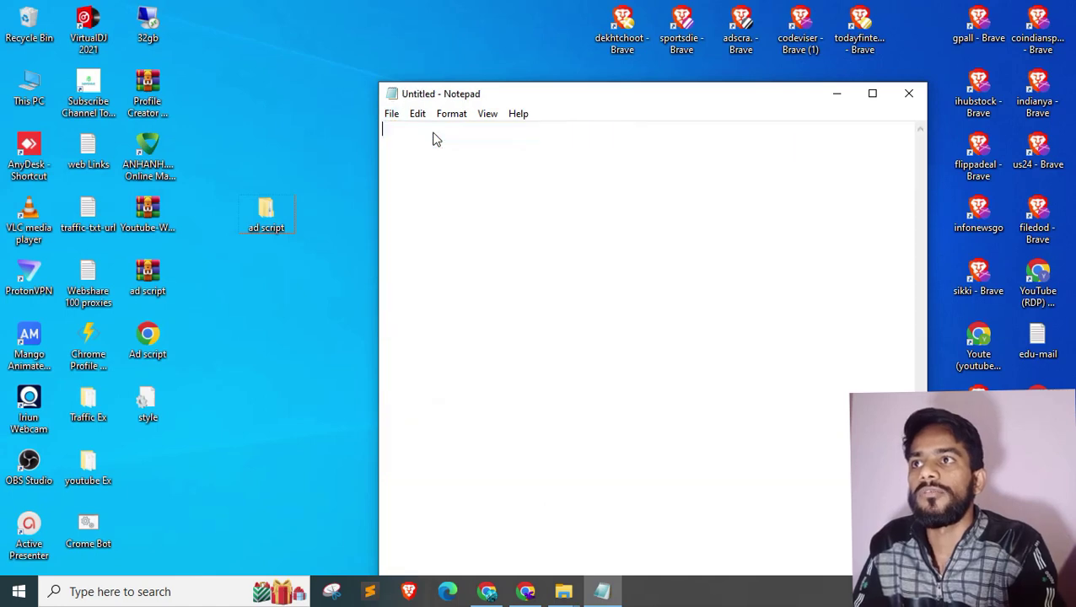
{"action": "left_click_drag", "start_coordinate": [147, 401], "coordinate": [516, 243]}
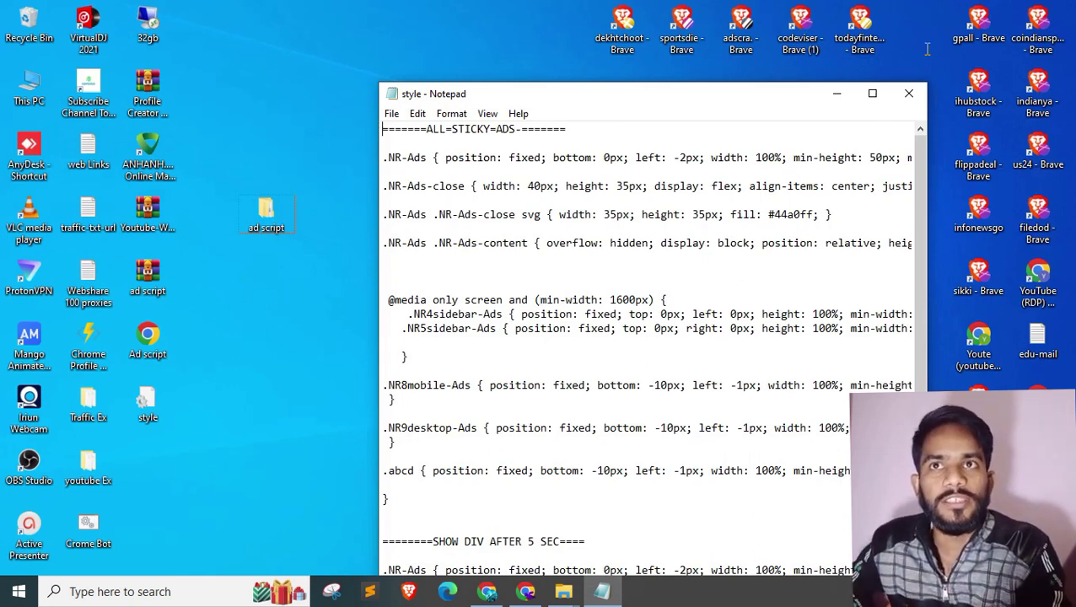
{"action": "left_click", "coordinate": [909, 93]}
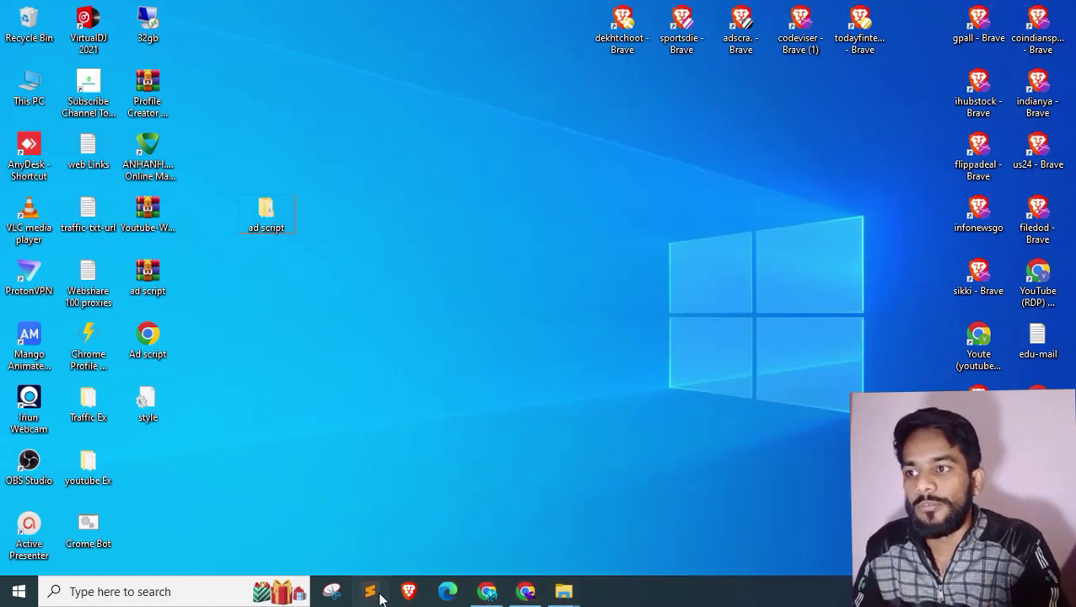
Review the first ad block and AD CODE AD CODE placeholder in Ad script.html without editing.
{"action": "left_click", "coordinate": [380, 595]}
{"action": "left_click", "coordinate": [183, 183]}
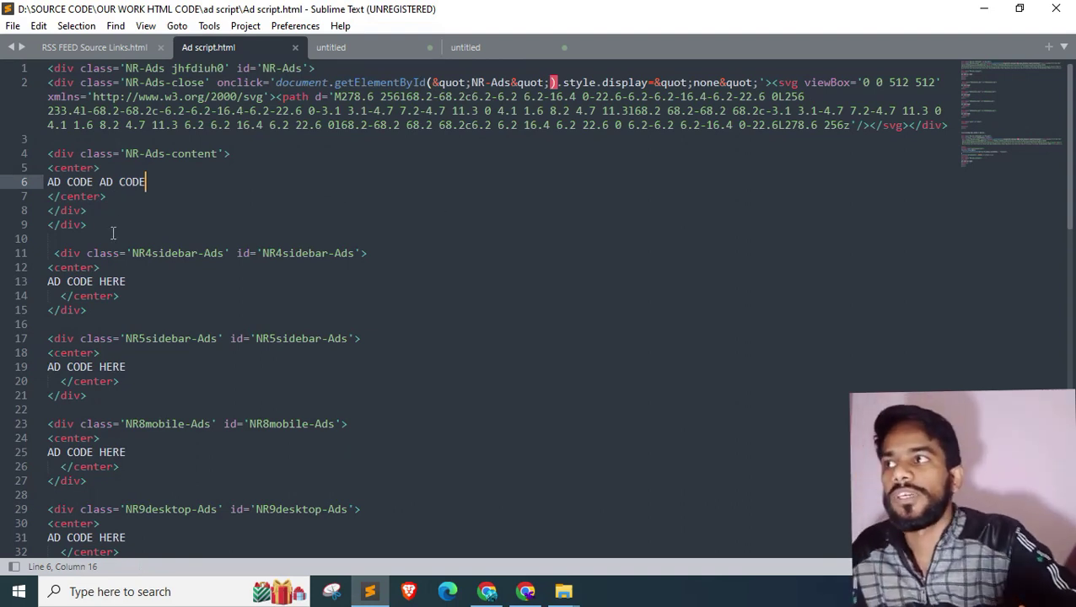
{"action": "left_click_drag", "start_coordinate": [112, 231], "coordinate": [47, 69]}
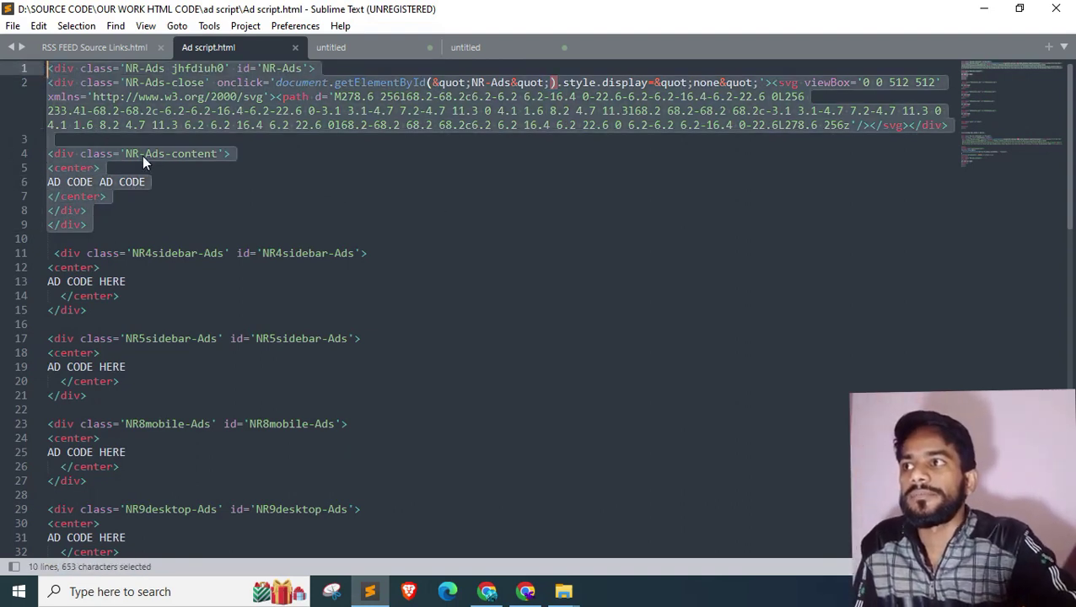
{"action": "left_click", "coordinate": [144, 157]}
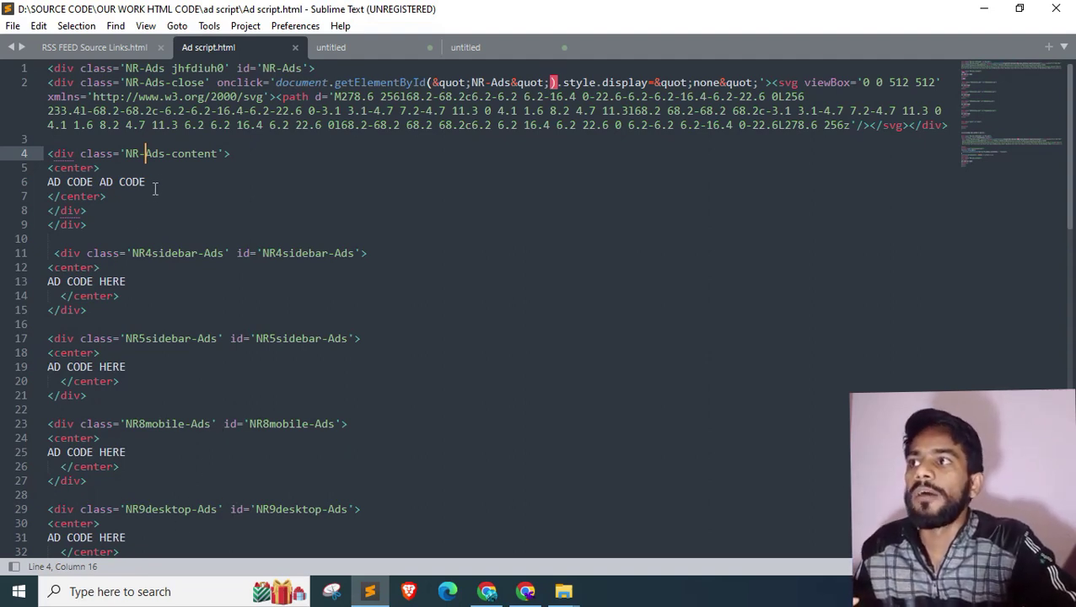
{"action": "left_click_drag", "start_coordinate": [150, 182], "coordinate": [38, 183]}
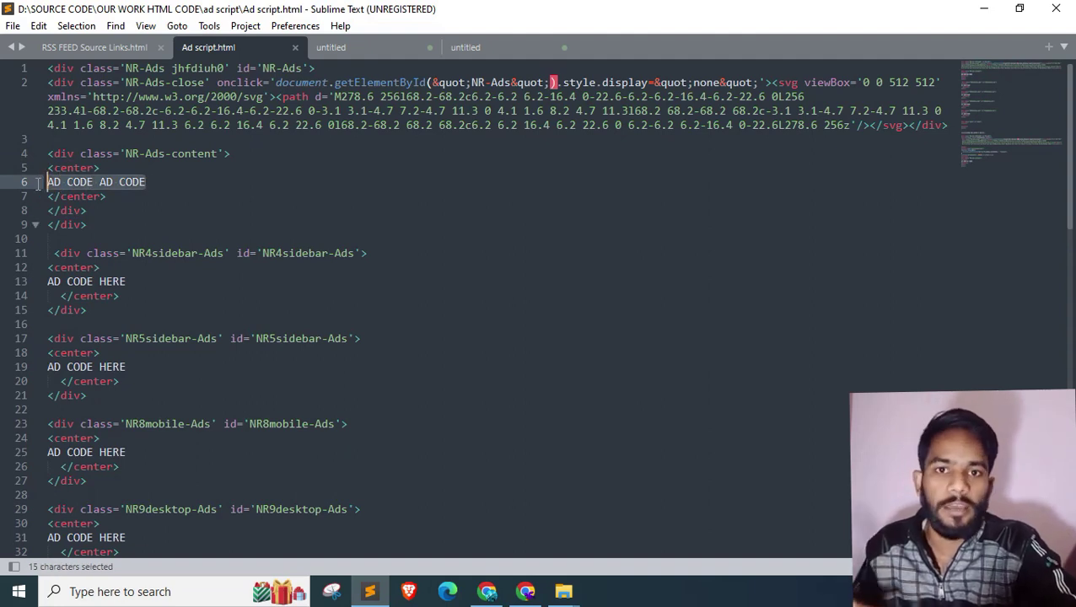
{"action": "left_click", "coordinate": [131, 154]}
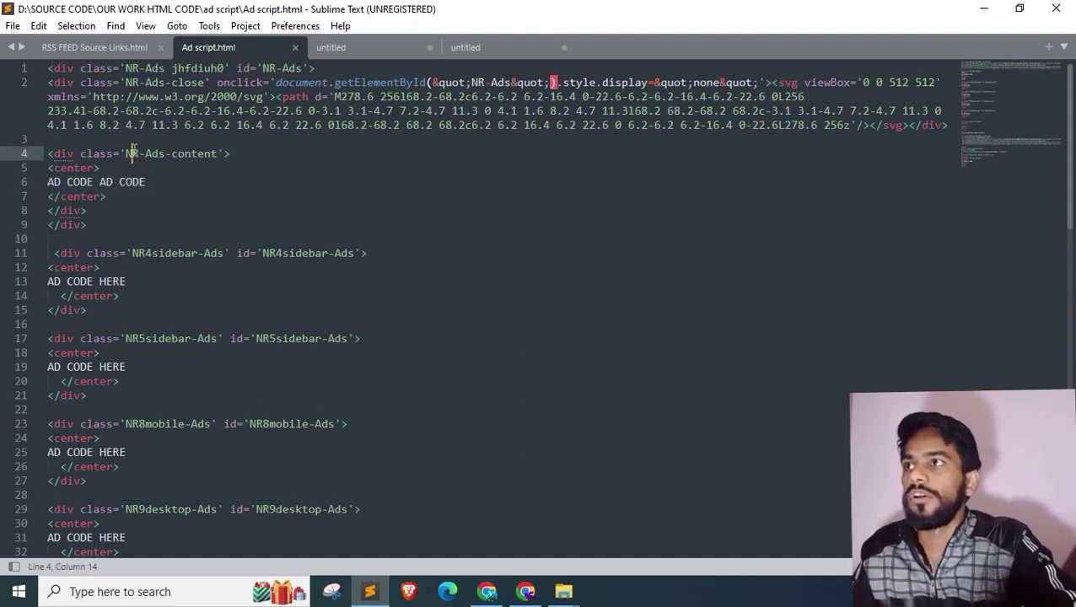
{"action": "left_click_drag", "start_coordinate": [48, 67], "coordinate": [117, 234]}
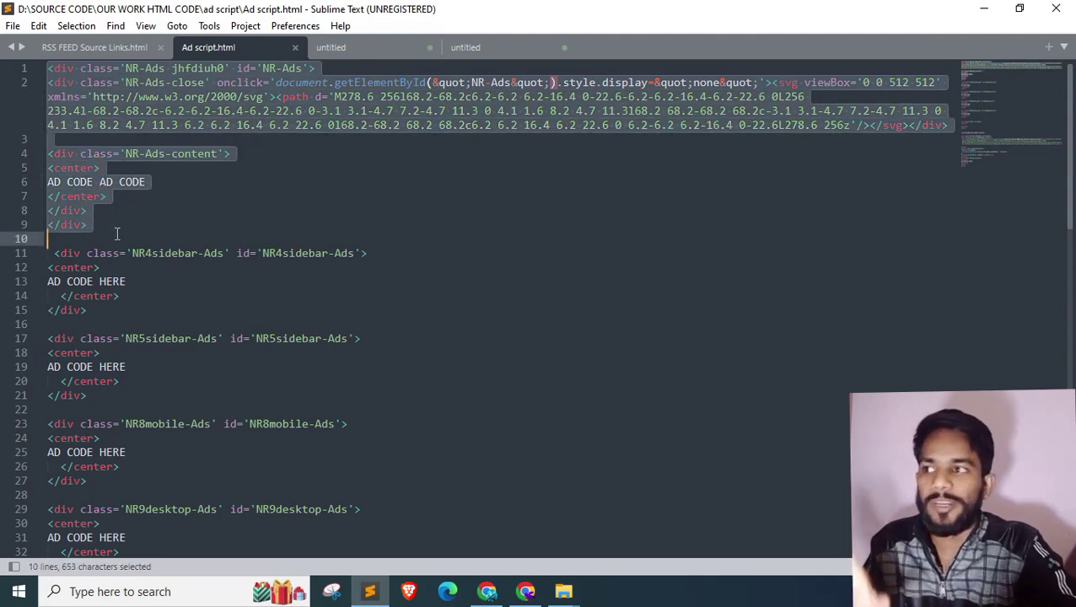
{"action": "left_click", "coordinate": [261, 204]}
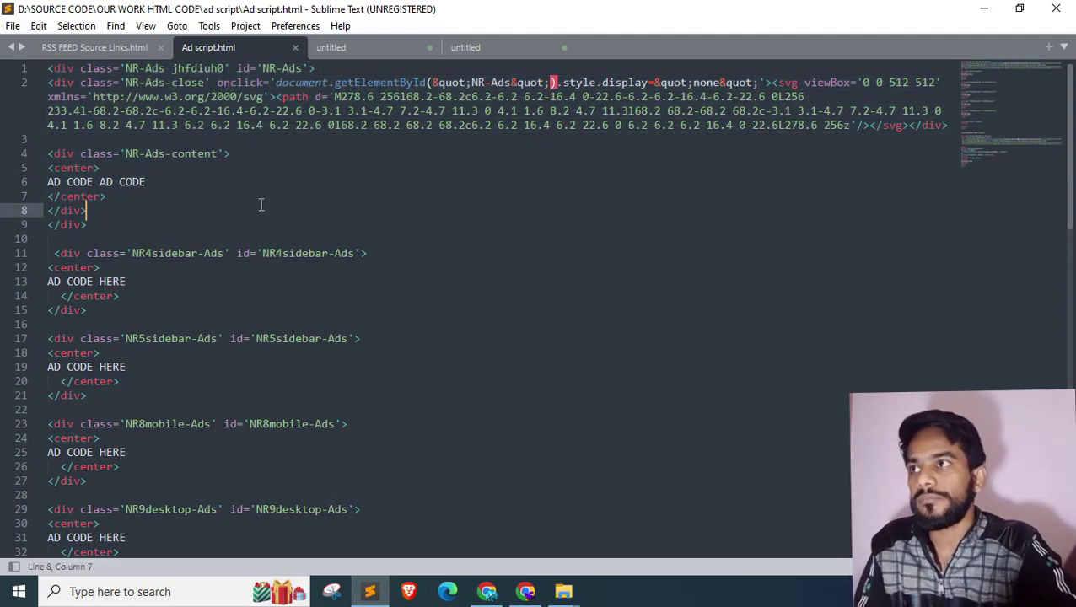
{"action": "left_click", "coordinate": [489, 594]}
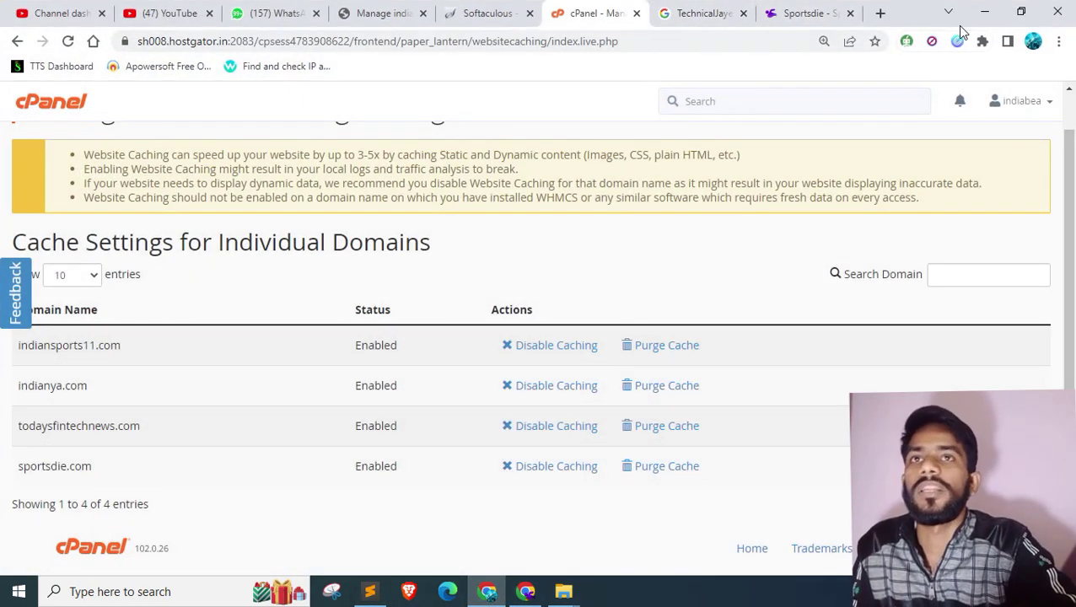
Reload the Adscra.com front page and zoom it out to 80%.
{"action": "left_click", "coordinate": [984, 12]}
{"action": "left_click", "coordinate": [526, 591]}
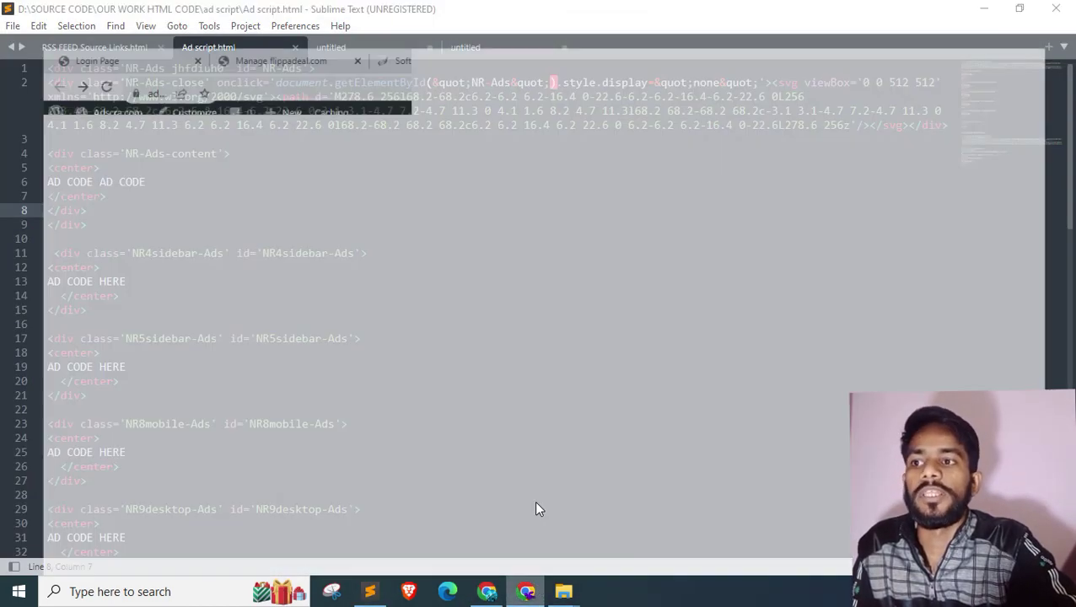
{"action": "left_click", "coordinate": [613, 10]}
{"action": "key", "text": "ctrl+Tab"}
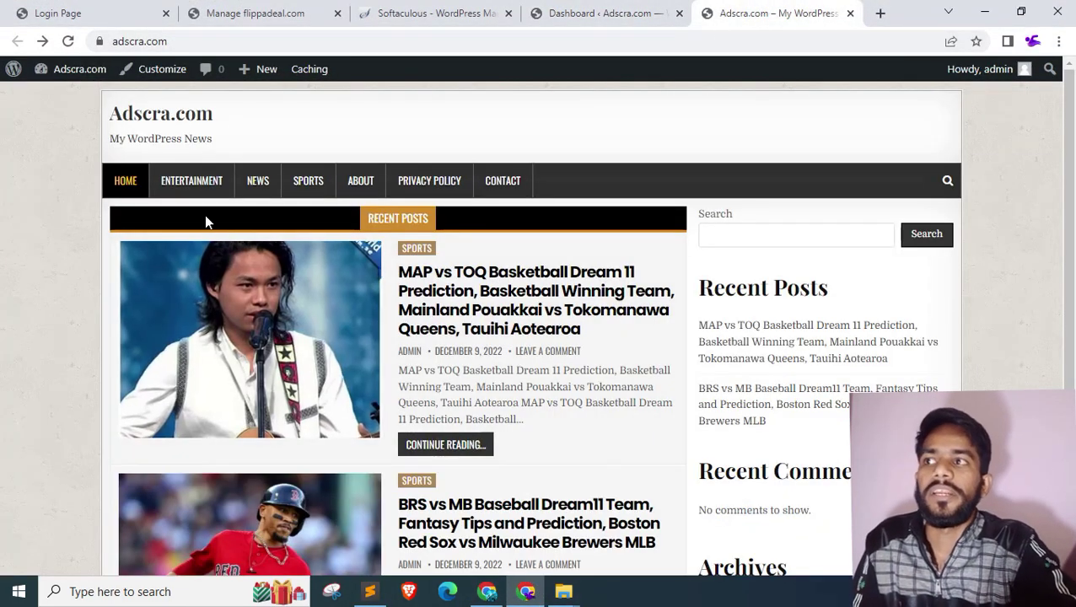
{"action": "left_click", "coordinate": [156, 114]}
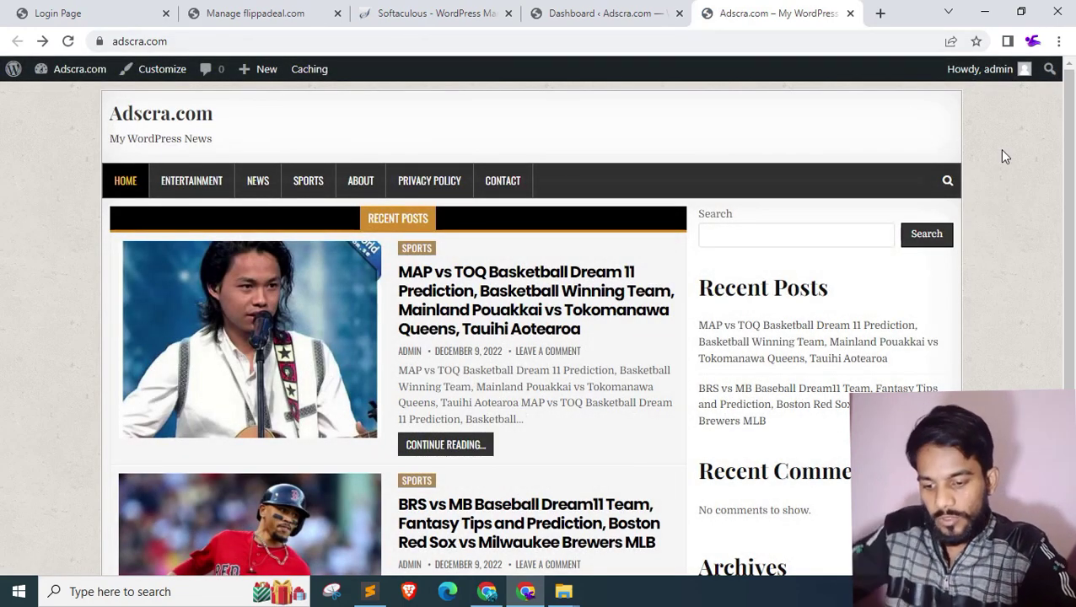
{"action": "key", "text": "ctrl+minus"}
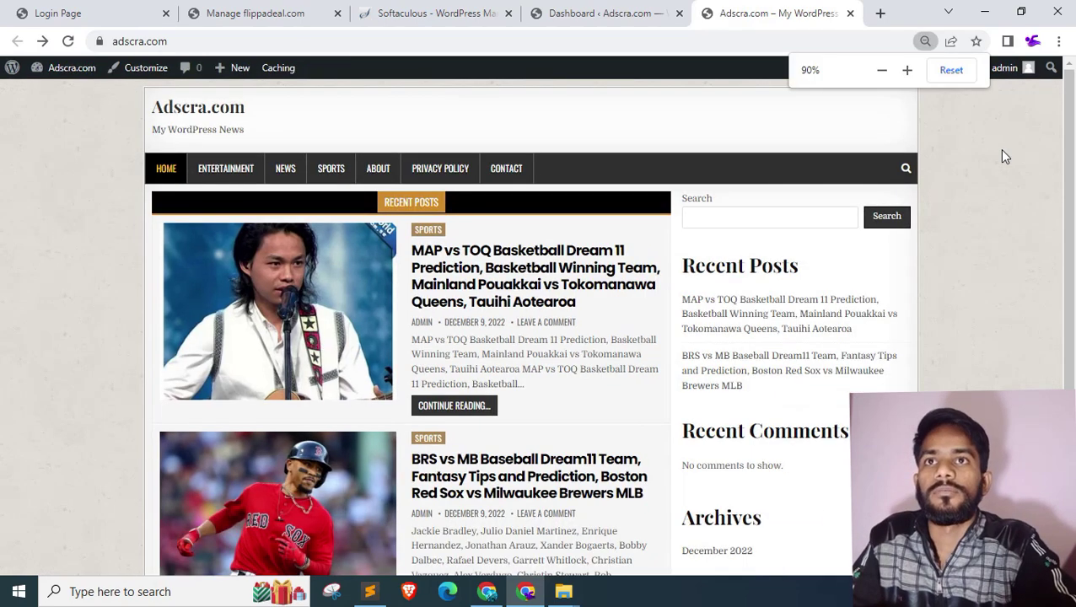
{"action": "left_click", "coordinate": [882, 70]}
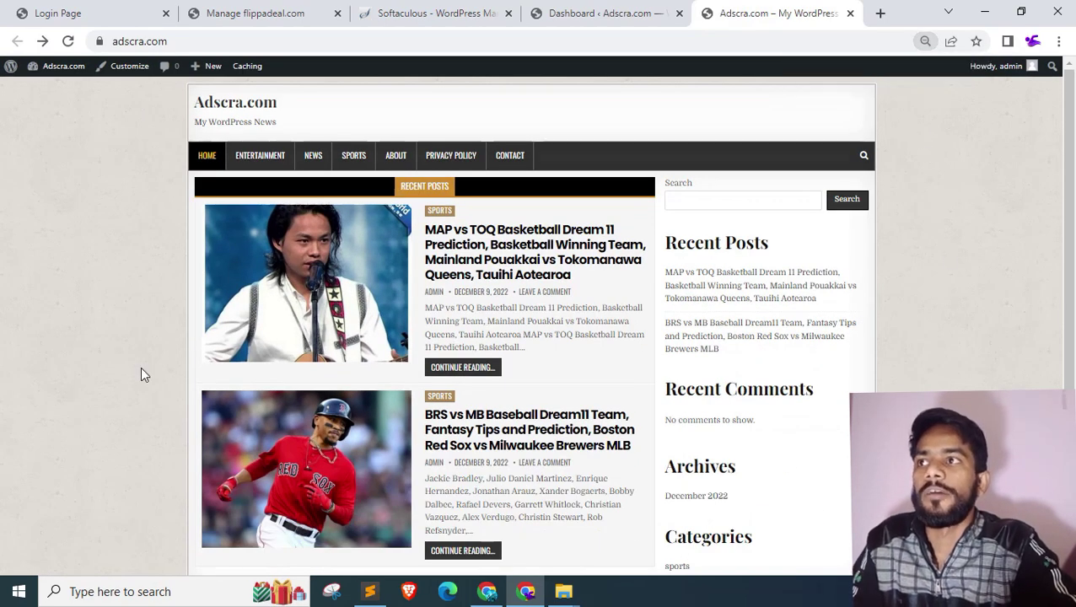
{"action": "scroll", "coordinate": [139, 372], "scroll_direction": "down", "scroll_amount": 2}
{"action": "scroll", "coordinate": [499, 188], "scroll_direction": "up", "scroll_amount": 2}
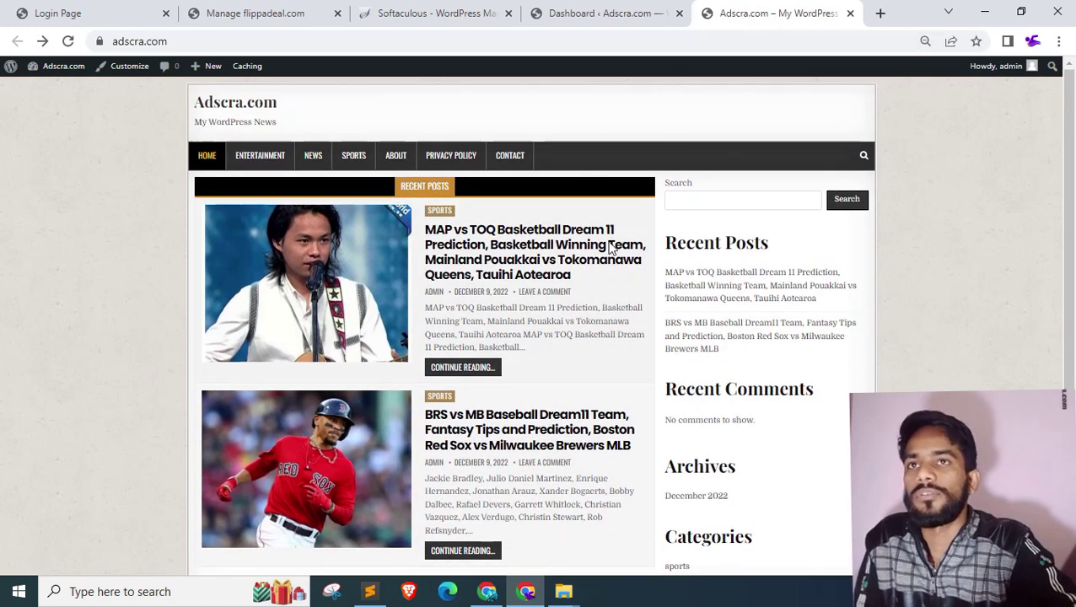
Set the WordPress dashboard zoom back to 90%.
{"action": "left_click", "coordinate": [566, 9]}
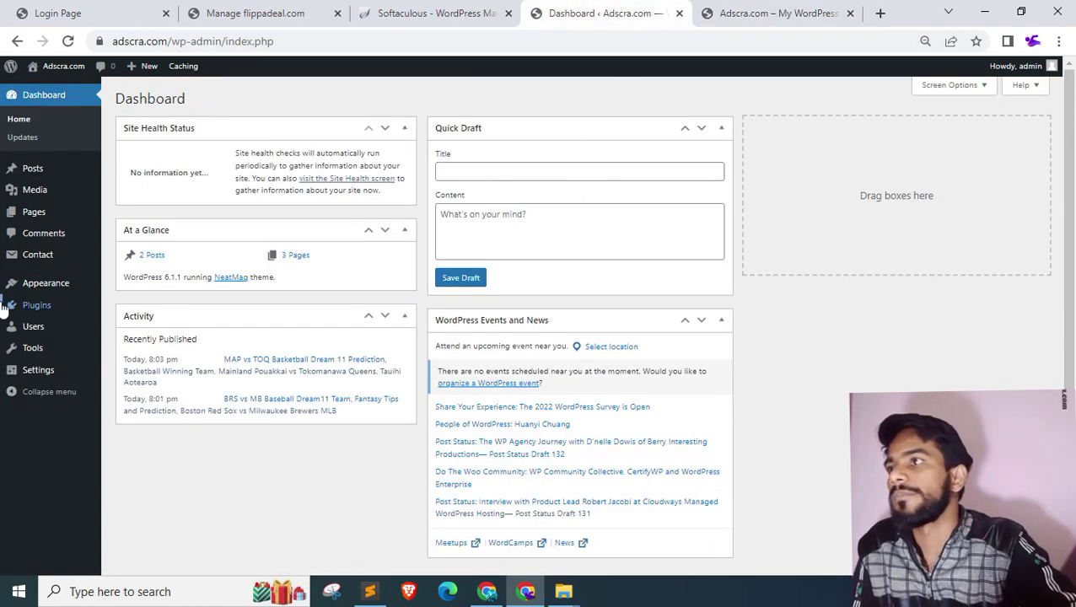
{"action": "left_click", "coordinate": [924, 41]}
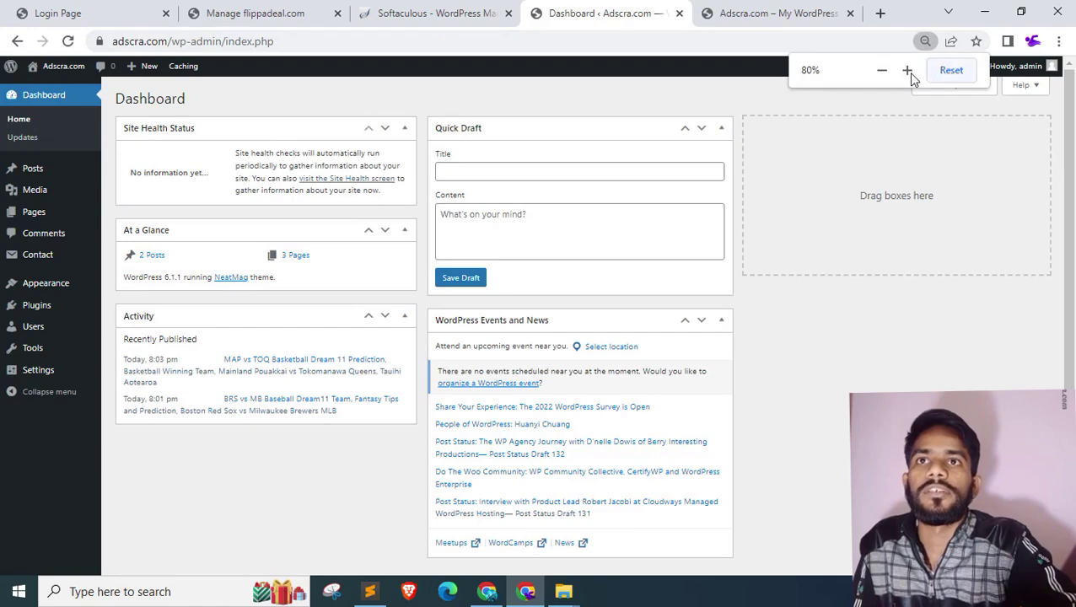
{"action": "left_click", "coordinate": [907, 71]}
{"action": "left_click", "coordinate": [776, 13]}
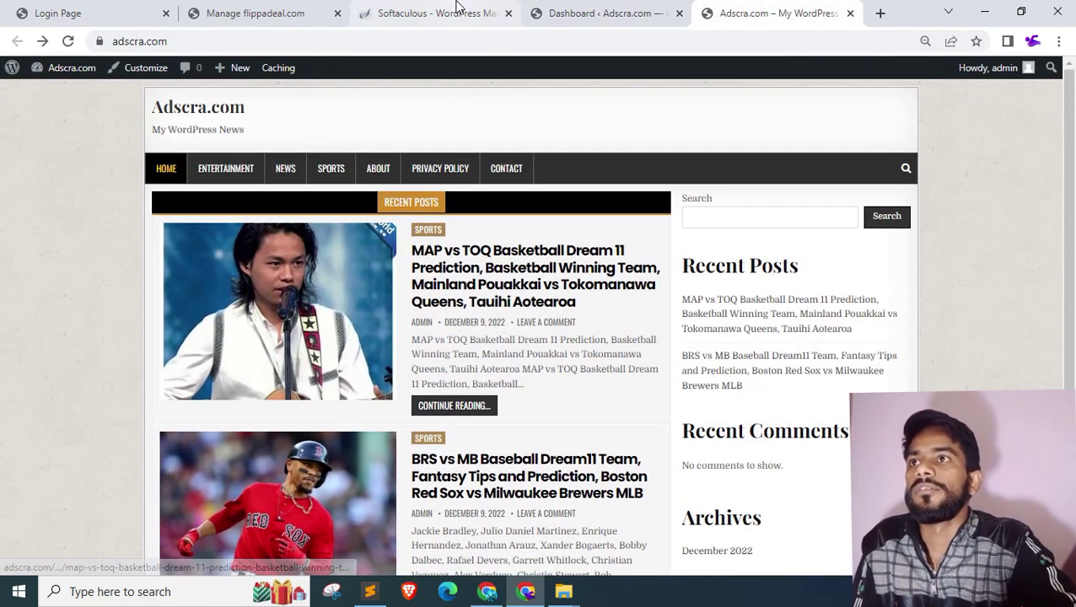
{"action": "left_click", "coordinate": [598, 13]}
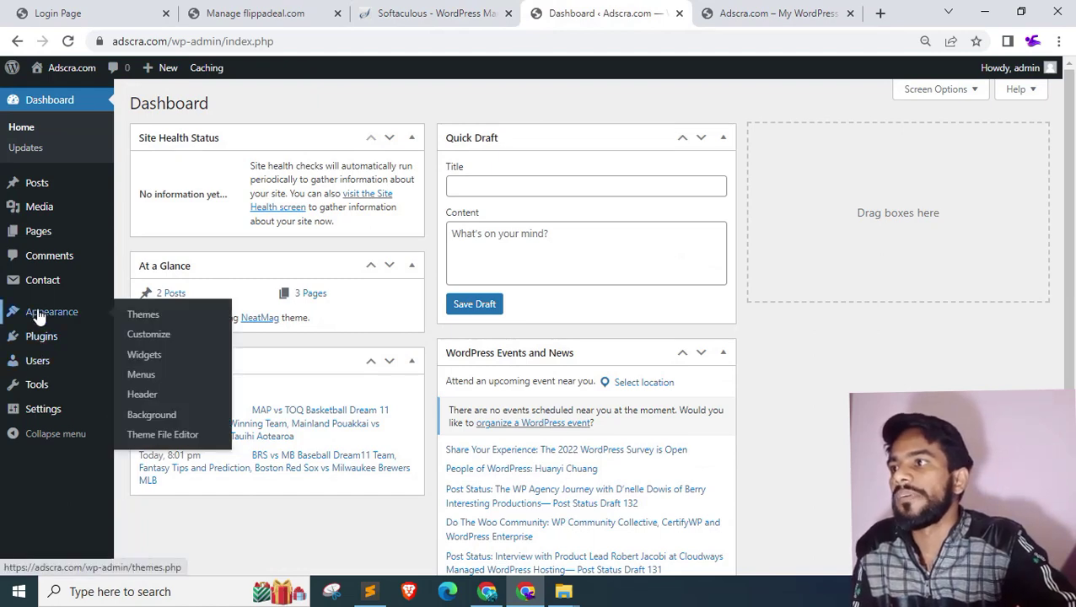
Open Appearance > Theme File Editor in a new tab, then minimize the browser and Sublime Text.
{"action": "mouse_move", "coordinate": [43, 337]}
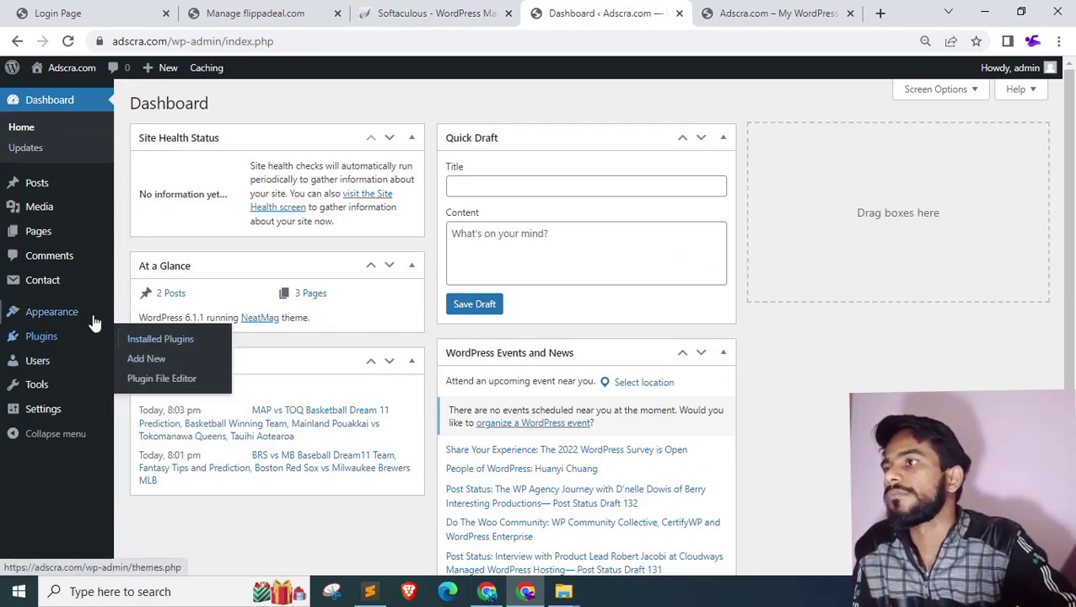
{"action": "mouse_move", "coordinate": [91, 318]}
{"action": "right_click", "coordinate": [173, 433]}
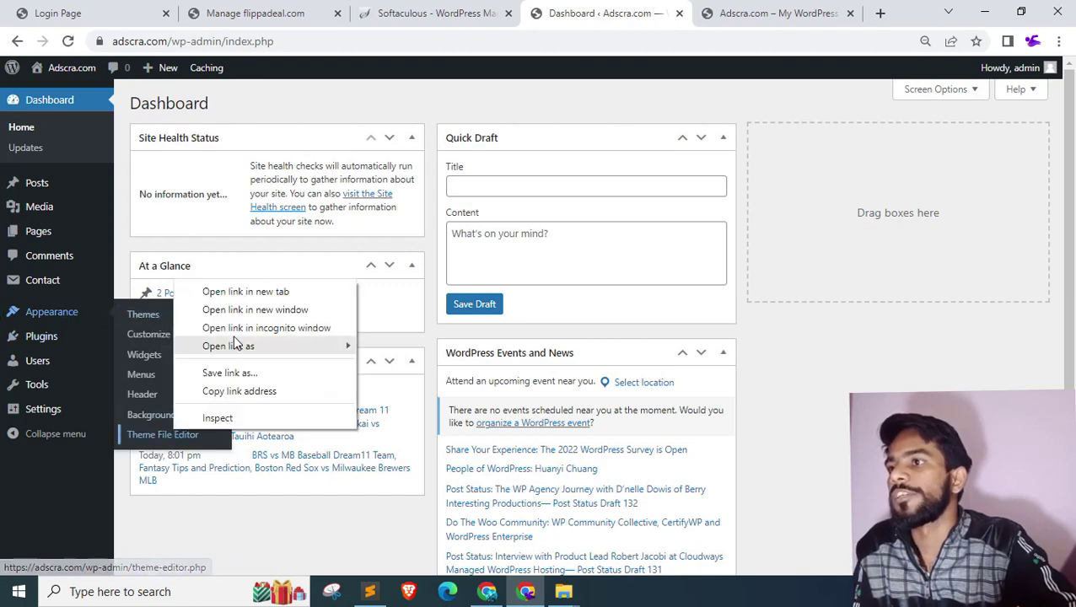
{"action": "left_click", "coordinate": [242, 292]}
{"action": "left_click", "coordinate": [644, 15]}
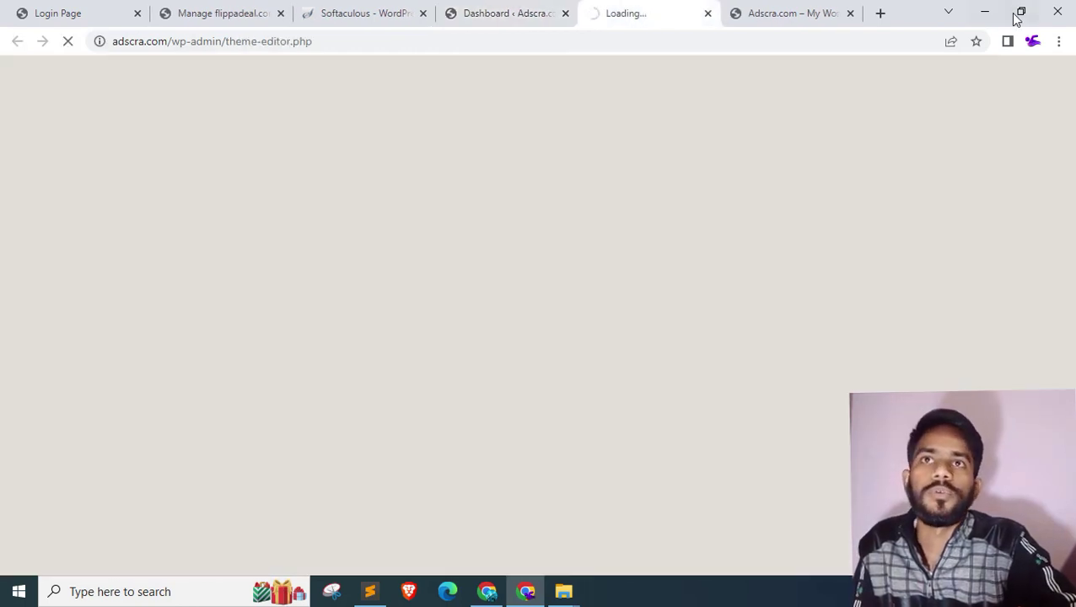
{"action": "left_click", "coordinate": [983, 12]}
{"action": "left_click", "coordinate": [982, 10]}
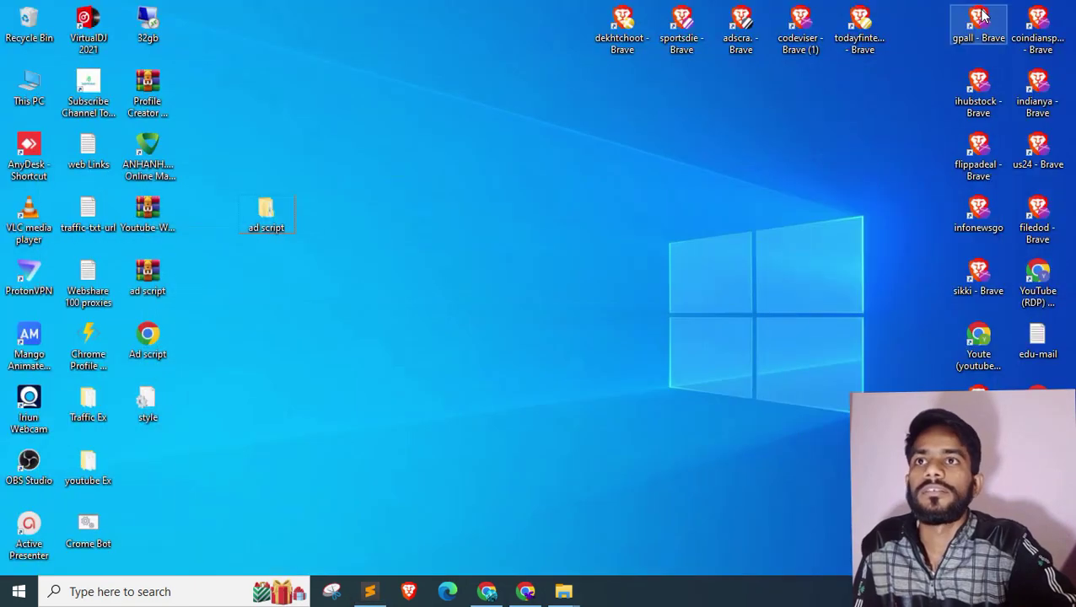
In the adscra Brave profile, copy the AdSense Display ad unit's code snippet.
{"action": "left_click", "coordinate": [739, 32]}
{"action": "double_click", "coordinate": [739, 32]}
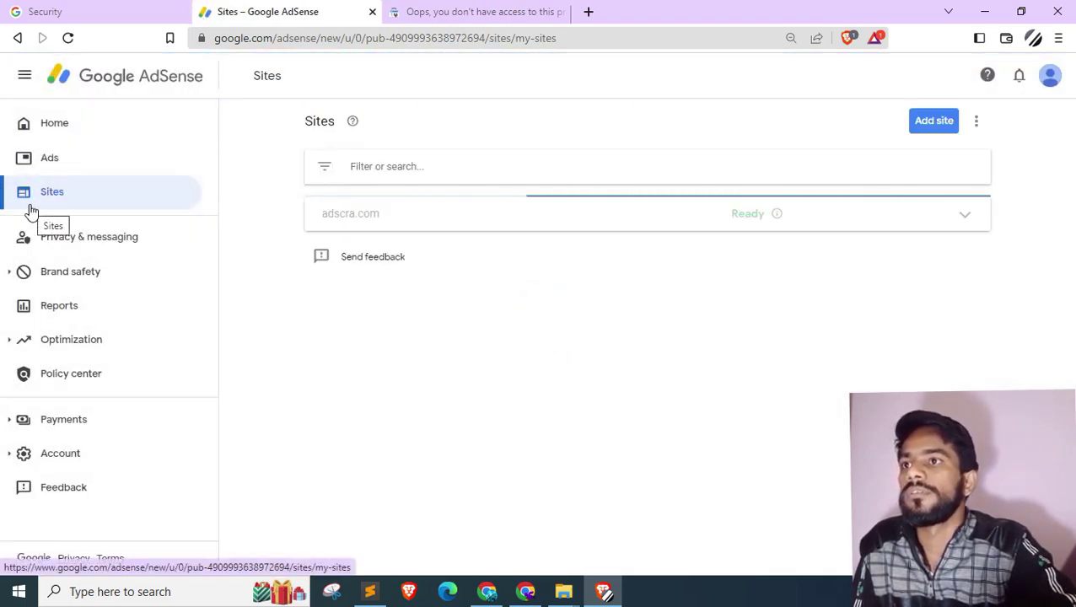
{"action": "left_click", "coordinate": [54, 158]}
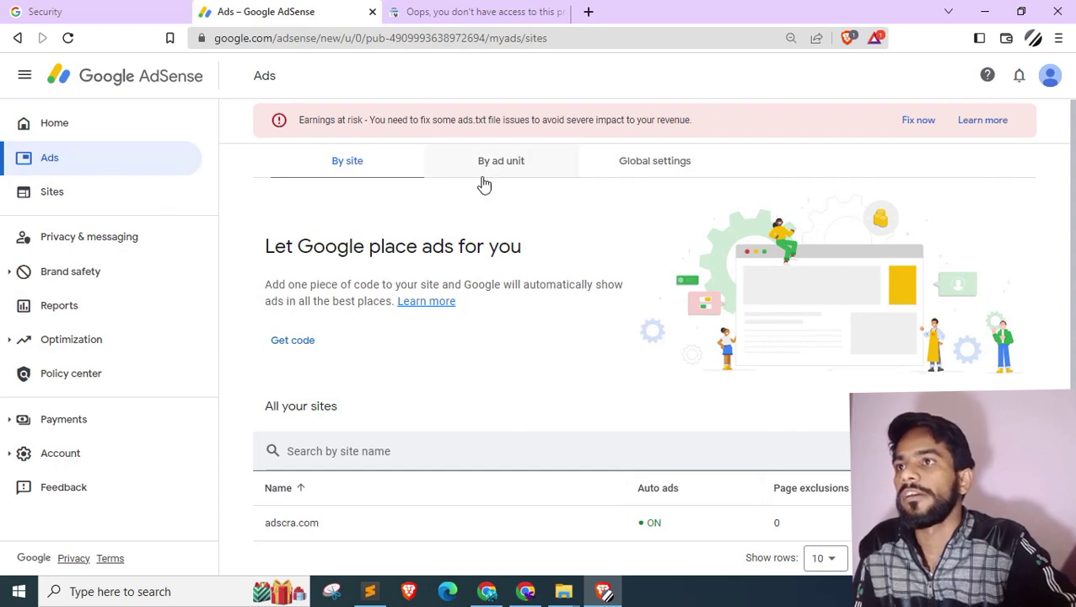
{"action": "left_click", "coordinate": [481, 183]}
{"action": "left_click_drag", "start_coordinate": [612, 189], "coordinate": [1038, 311]}
{"action": "left_click", "coordinate": [1041, 306]}
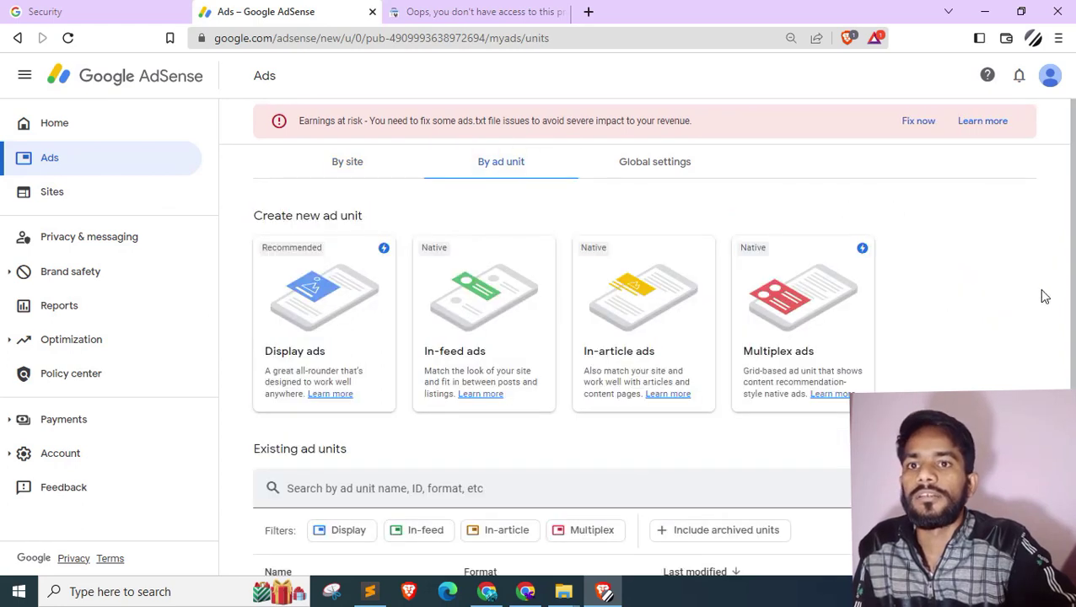
{"action": "scroll", "coordinate": [929, 380], "scroll_direction": "down", "scroll_amount": 2}
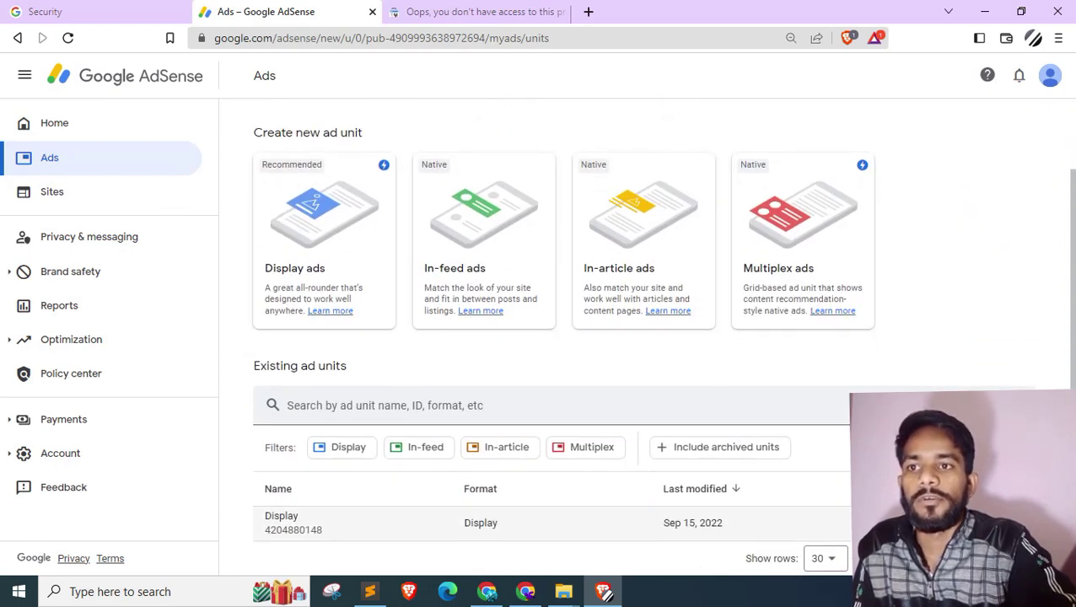
{"action": "left_click", "coordinate": [321, 454]}
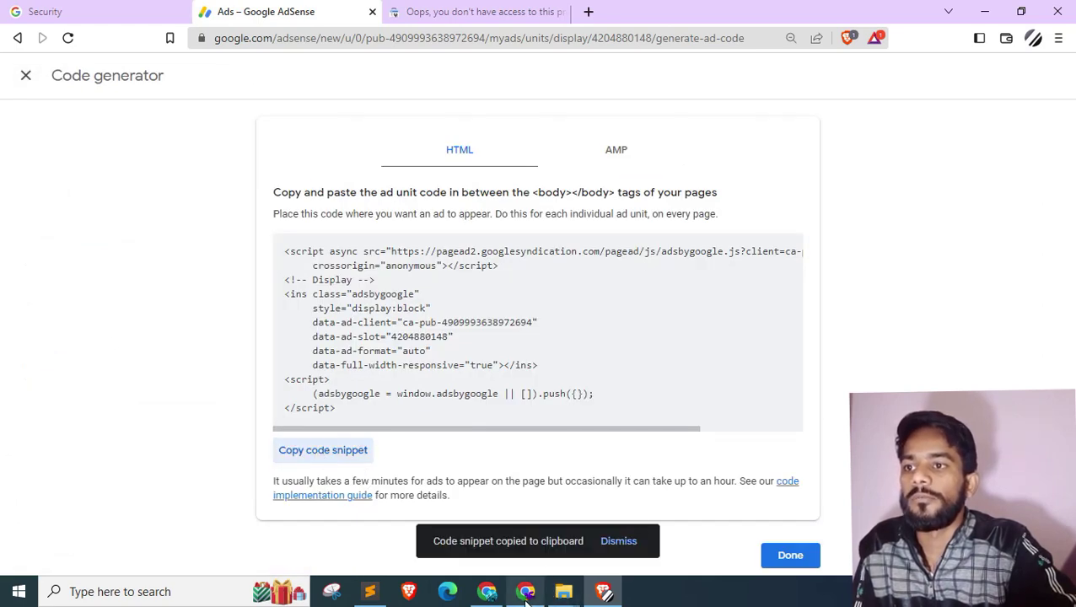
Close both ad script folder windows and return to the WordPress theme editor.
{"action": "mouse_move", "coordinate": [563, 593]}
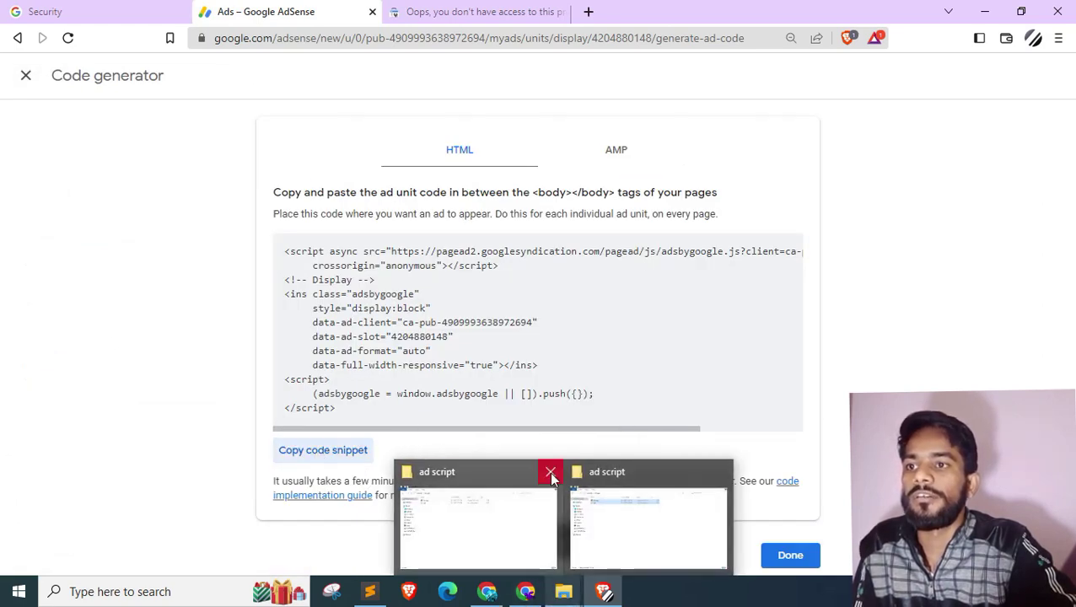
{"action": "left_click", "coordinate": [550, 473]}
{"action": "left_click", "coordinate": [632, 472]}
{"action": "left_click", "coordinate": [527, 591]}
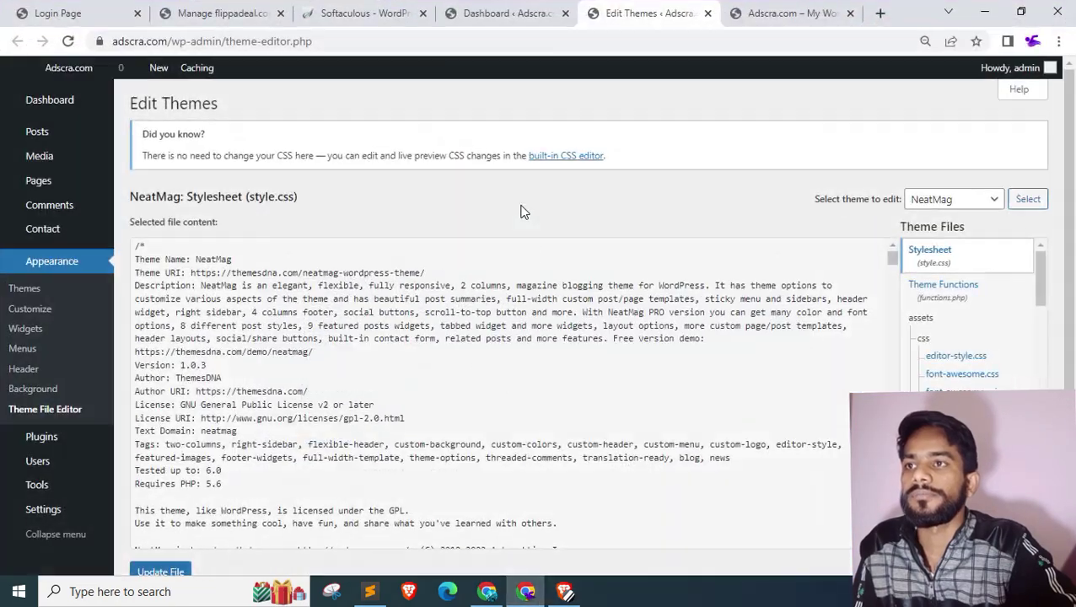
{"action": "left_click", "coordinate": [486, 418]}
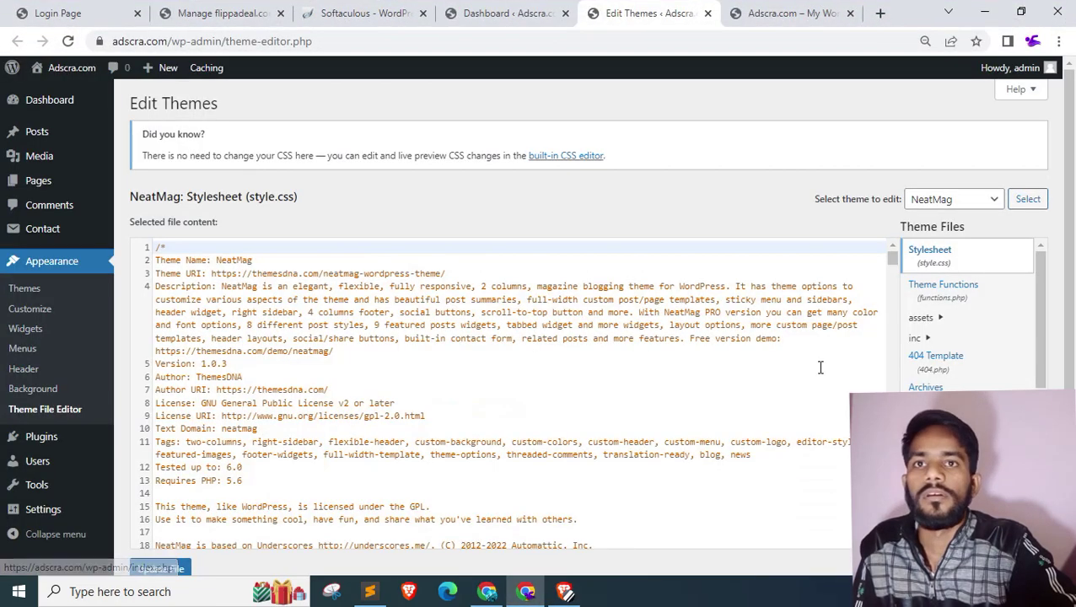
{"action": "scroll", "coordinate": [967, 354], "scroll_direction": "down", "scroll_amount": 1}
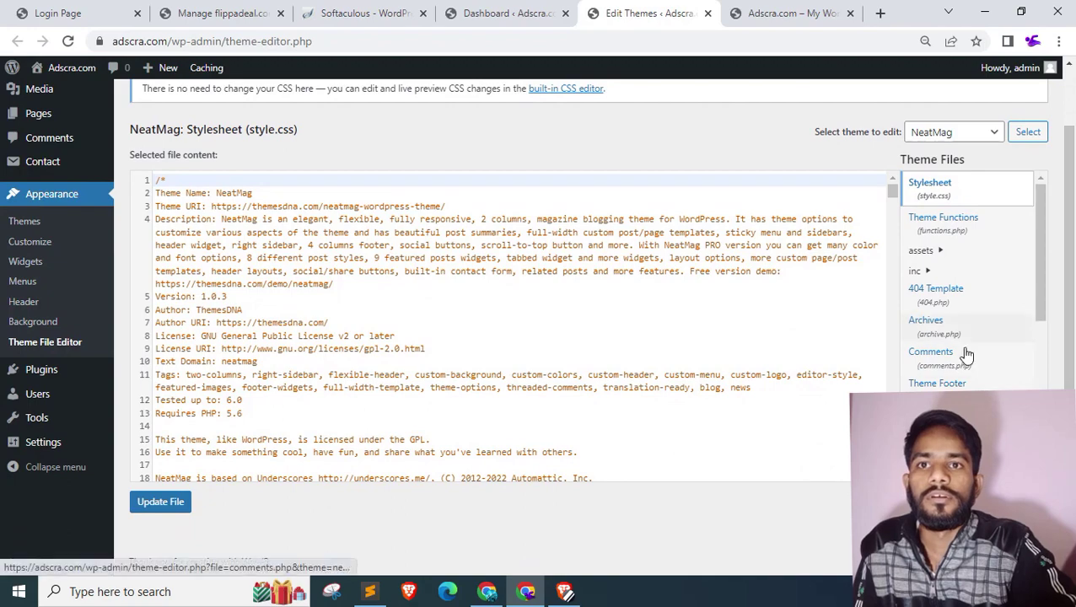
Replace the AD CODE AD CODE placeholder on line 6 with the AdSense Display code.
{"action": "left_click", "coordinate": [369, 591]}
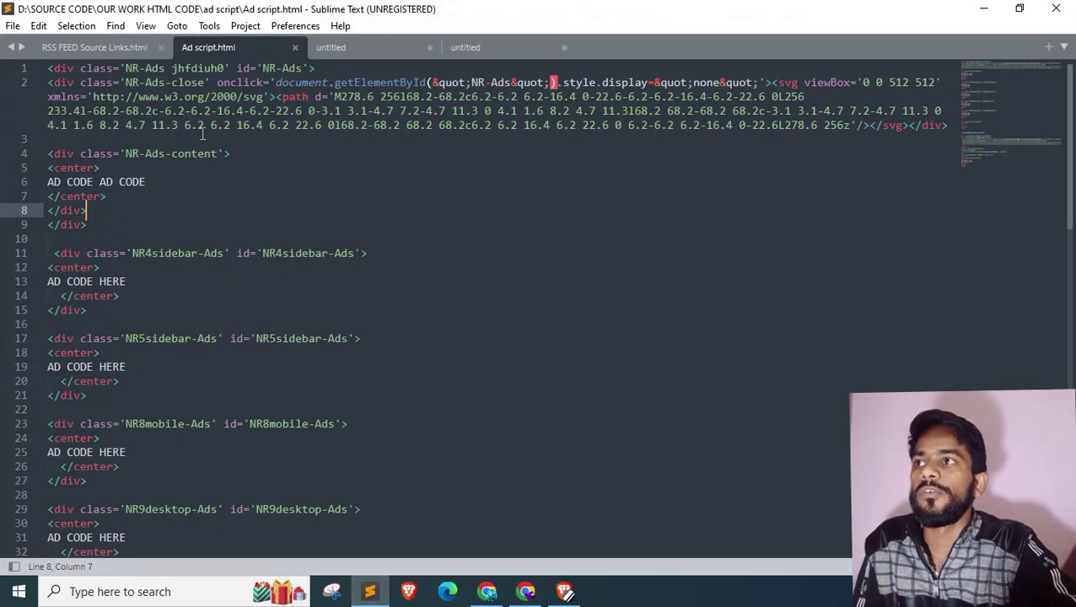
{"action": "left_click", "coordinate": [39, 138]}
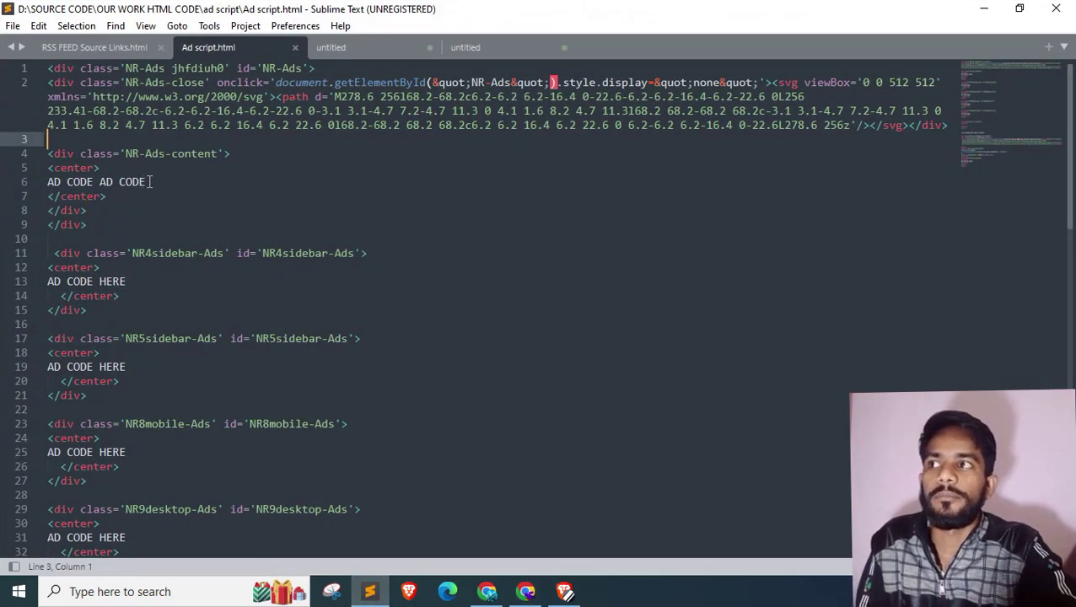
{"action": "left_click_drag", "start_coordinate": [151, 181], "coordinate": [50, 178]}
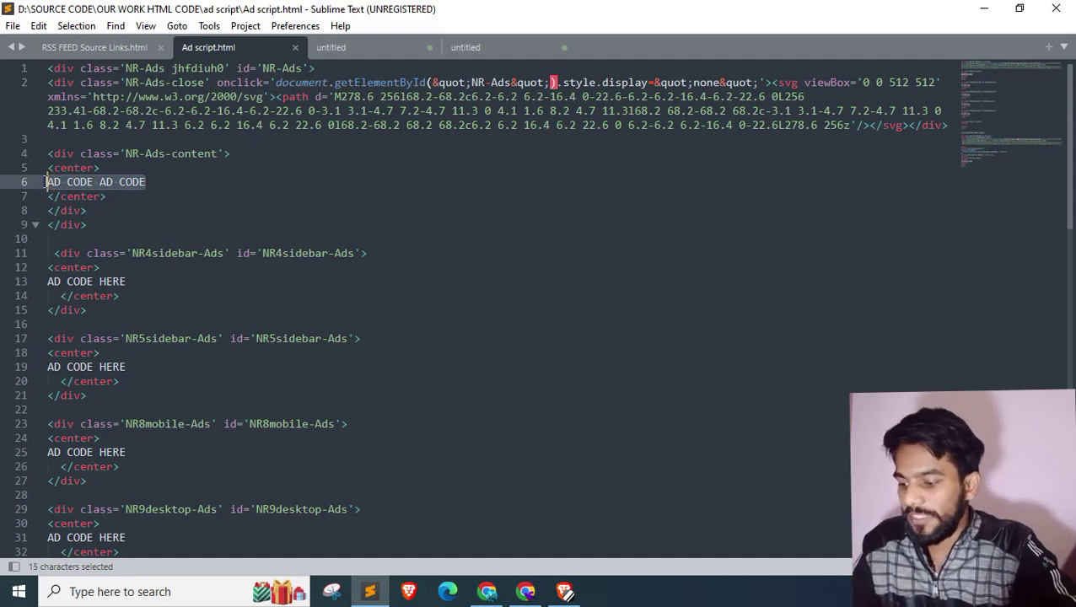
{"action": "key", "text": "ctrl+v"}
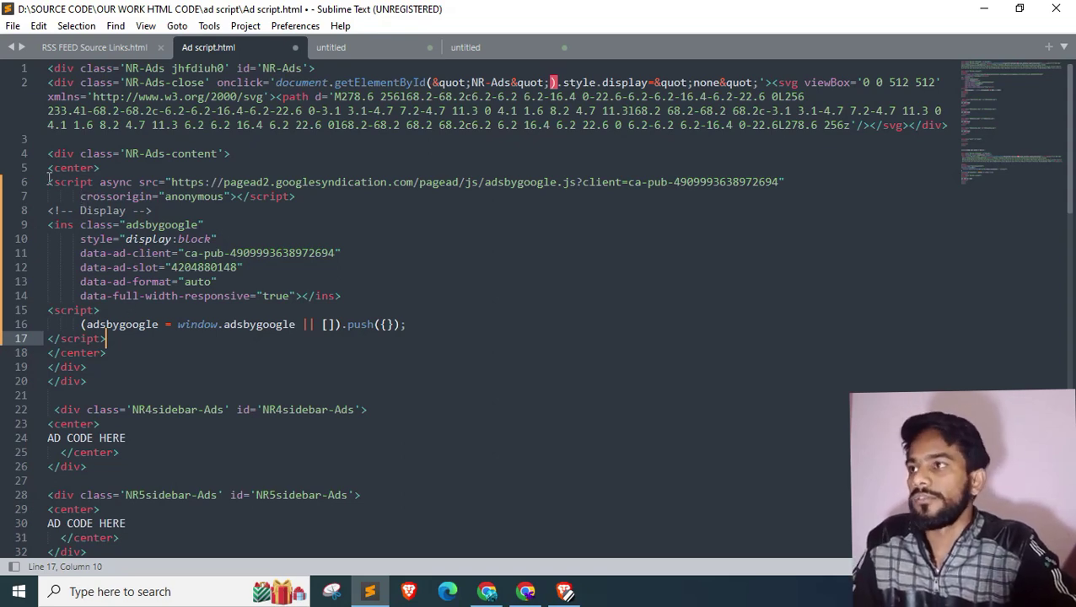
{"action": "key", "text": "ctrl+z"}
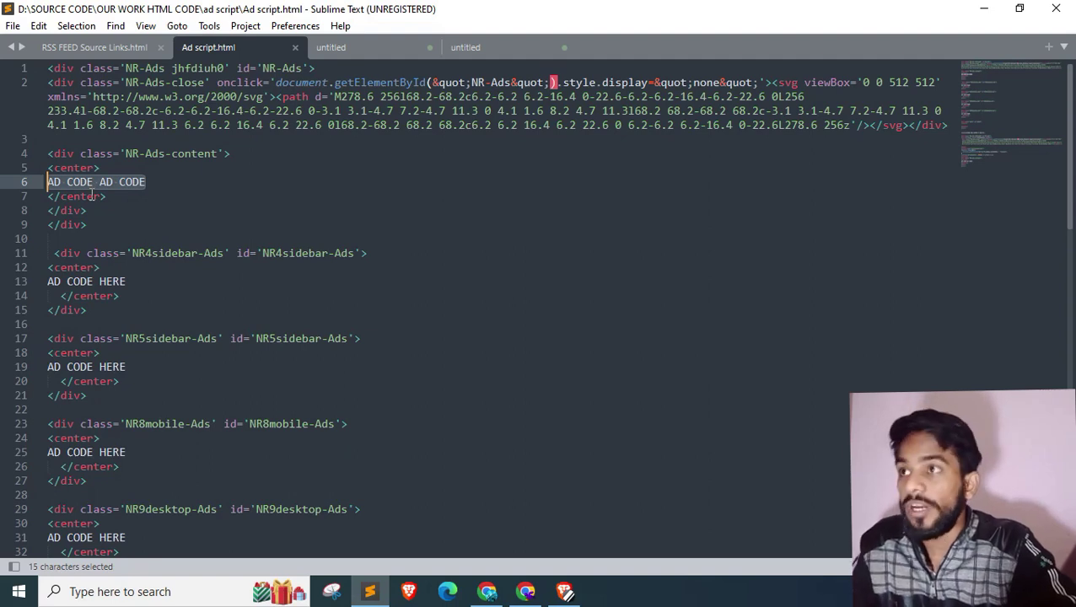
{"action": "key", "text": "ctrl+v"}
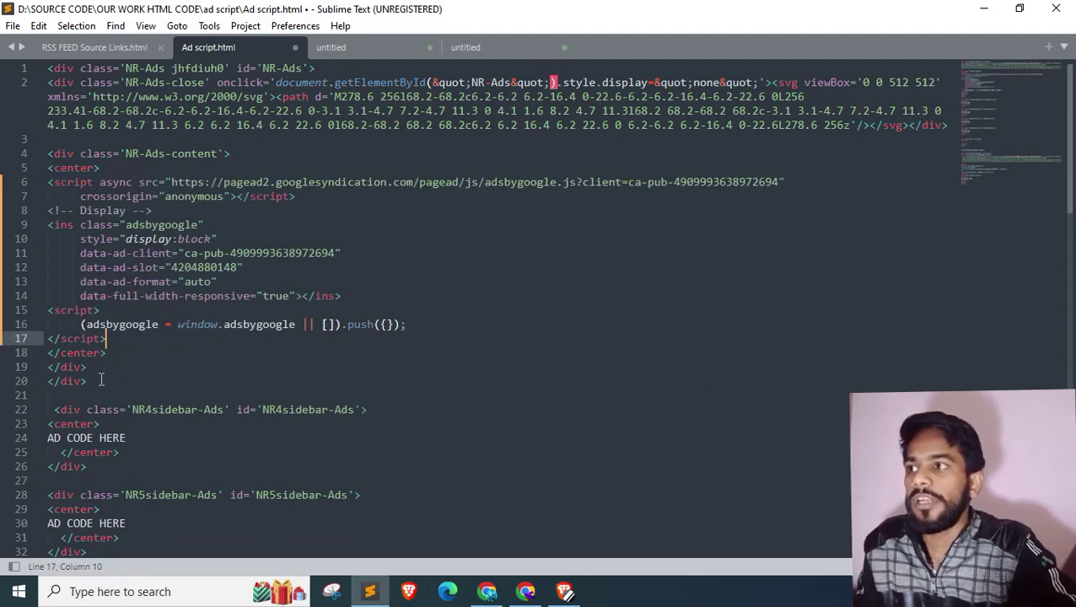
Copy lines 1–20 of the updated ad markup.
{"action": "left_click_drag", "start_coordinate": [100, 380], "coordinate": [48, 68]}
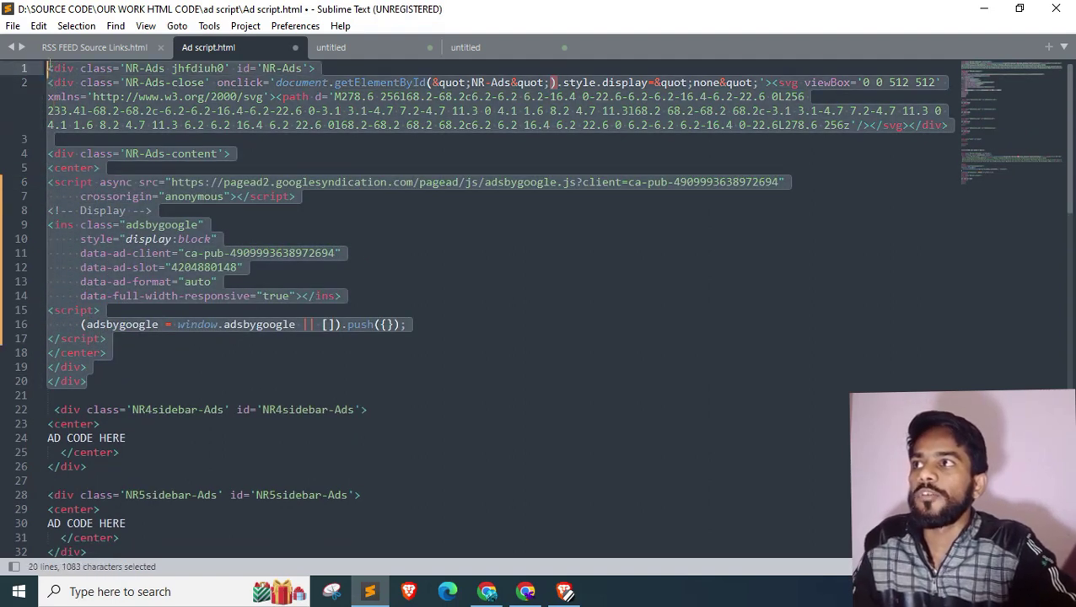
{"action": "key", "text": "ctrl+c"}
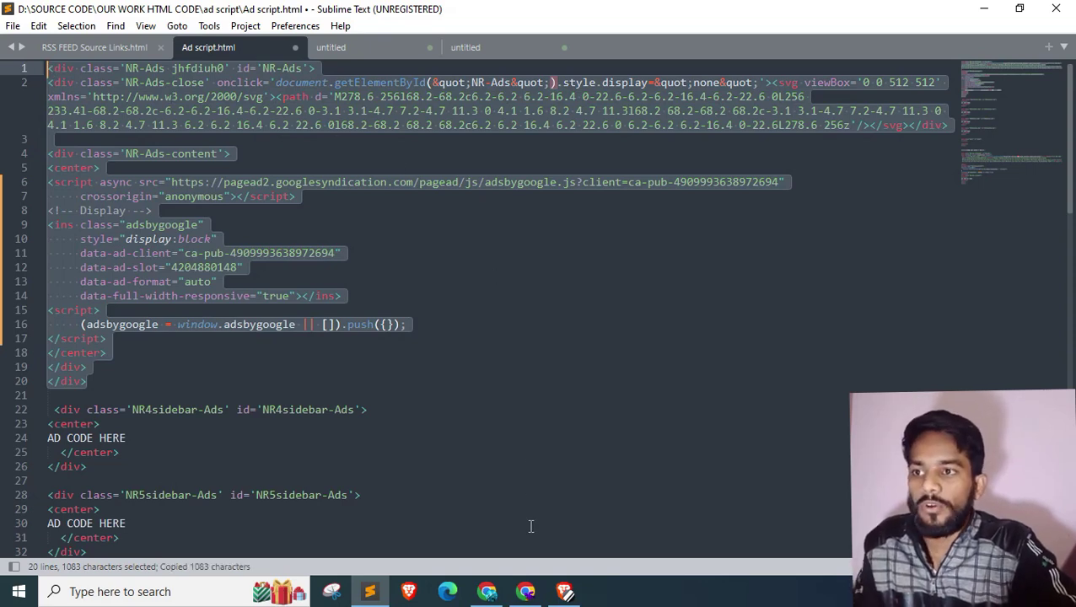
{"action": "left_click", "coordinate": [526, 591]}
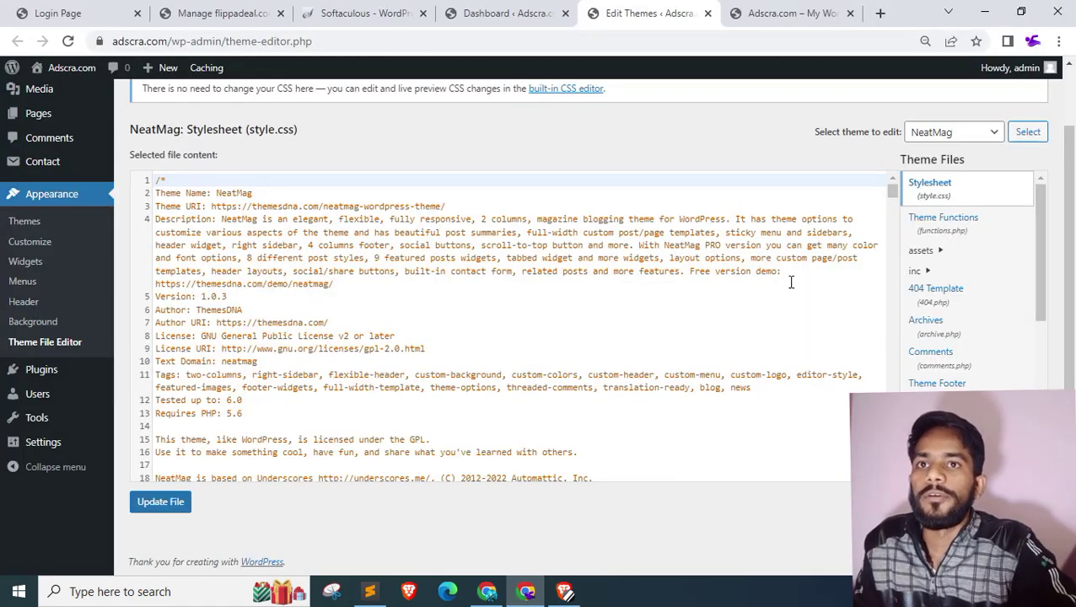
Paste the ad markup after wp_footer() in NeatMag's footer.php and update the file.
{"action": "left_click_drag", "start_coordinate": [1035, 231], "coordinate": [1038, 287]}
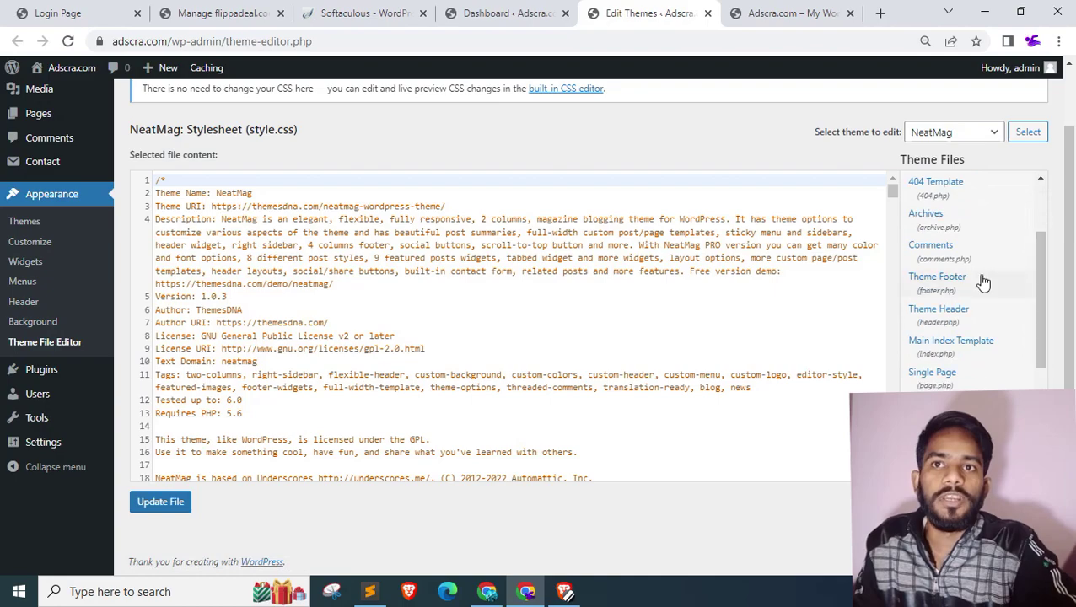
{"action": "left_click", "coordinate": [925, 279]}
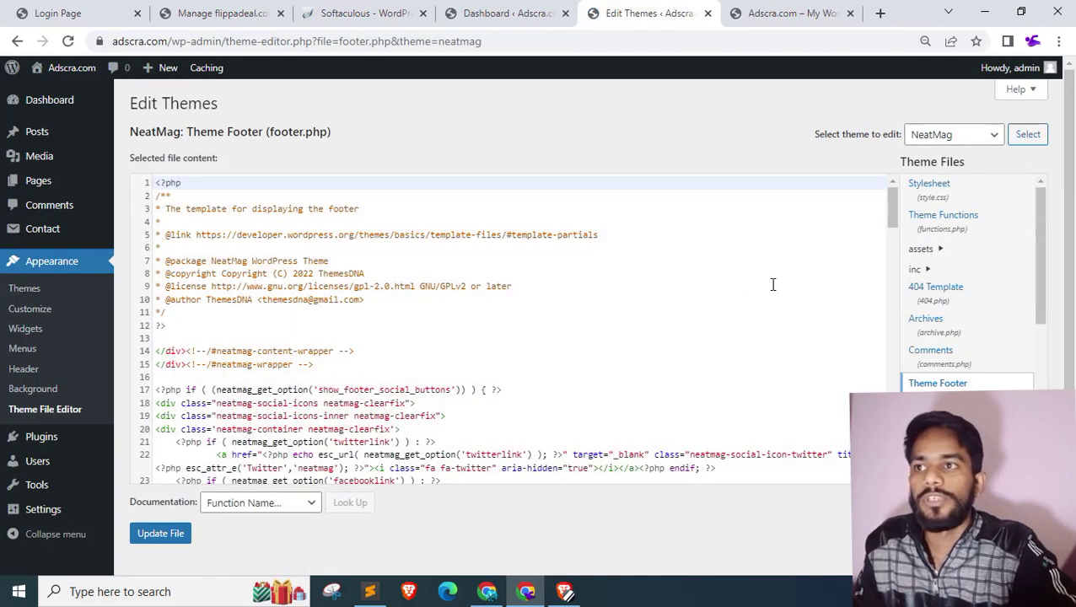
{"action": "left_click_drag", "start_coordinate": [894, 209], "coordinate": [895, 459]}
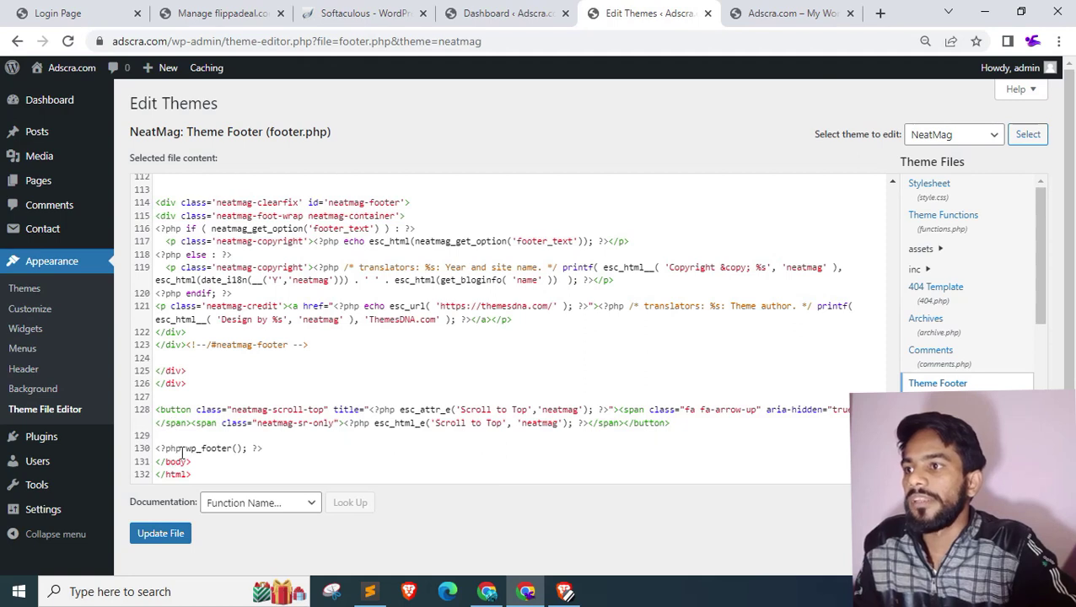
{"action": "left_click", "coordinate": [272, 448]}
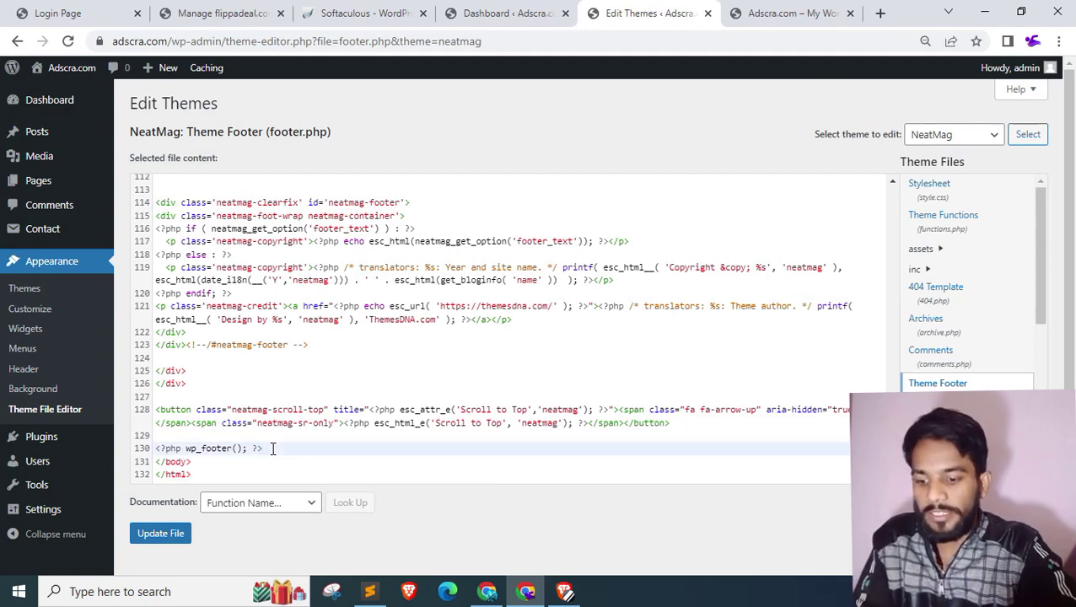
{"action": "key", "text": "Down"}
{"action": "key", "text": "Home"}
{"action": "key", "text": "ctrl+shift+End"}
{"action": "key", "text": "Return"}
{"action": "scroll", "coordinate": [354, 462], "scroll_direction": "down", "scroll_amount": 1}
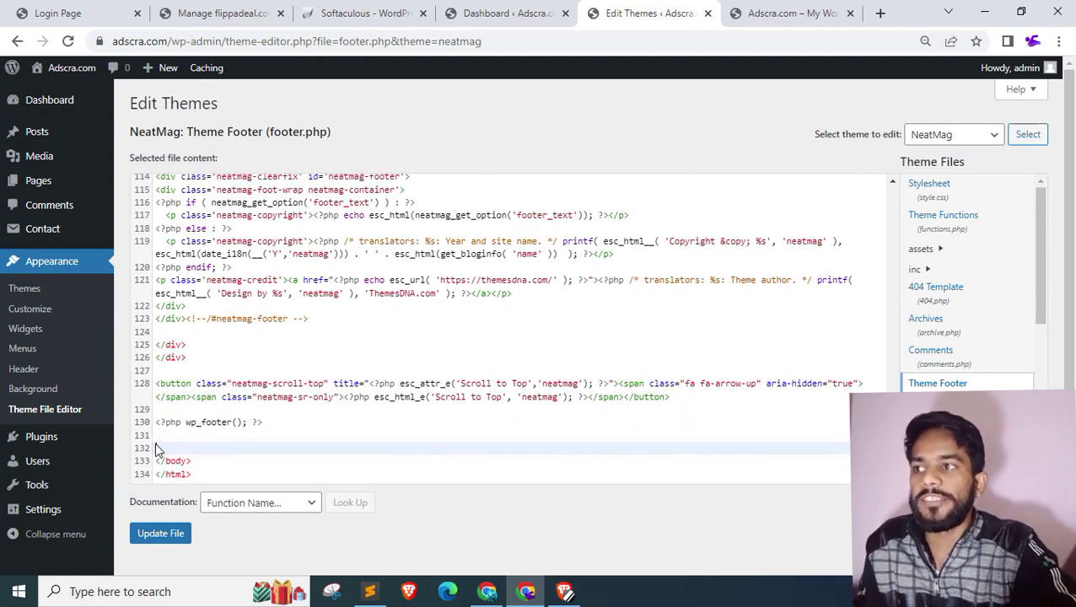
{"action": "key", "text": "ctrl+v"}
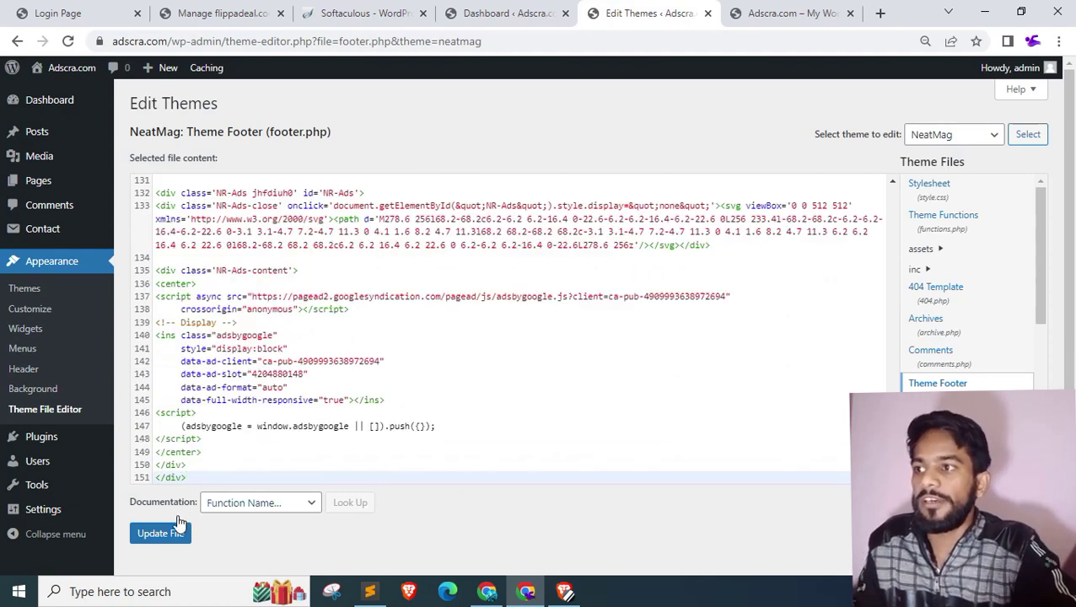
{"action": "left_click", "coordinate": [160, 533]}
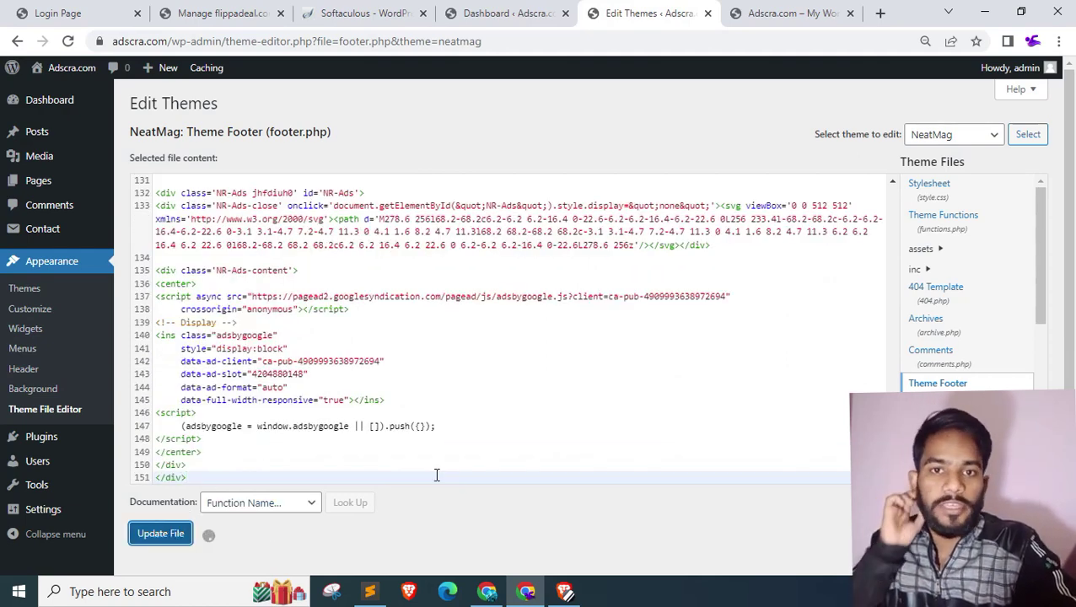
Open the Customizer in a new tab and expand its Additional CSS section.
{"action": "right_click", "coordinate": [63, 315]}
{"action": "left_click", "coordinate": [110, 321]}
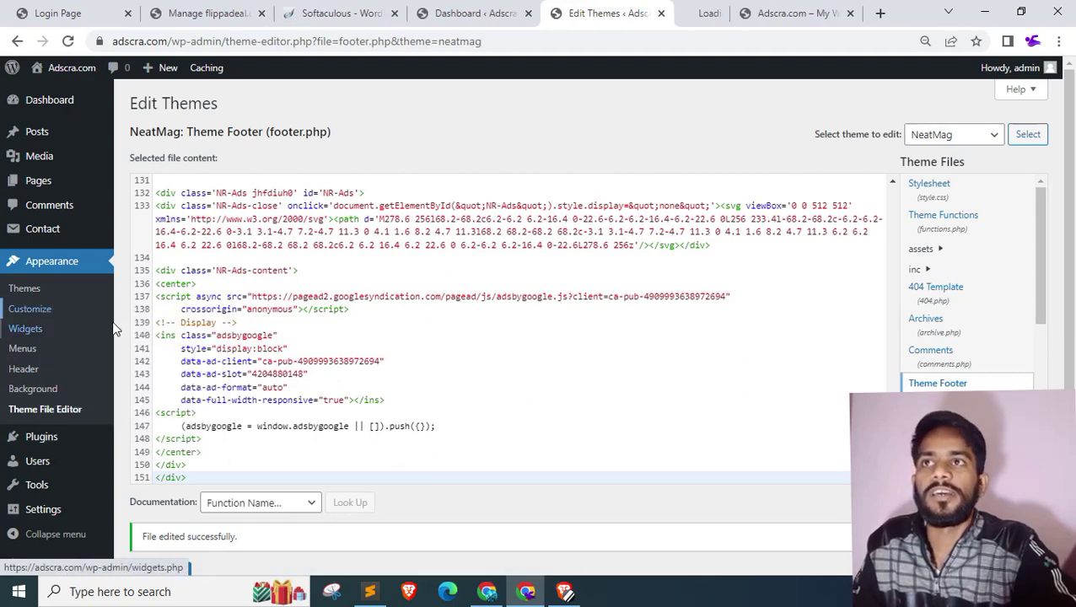
{"action": "left_click", "coordinate": [675, 13]}
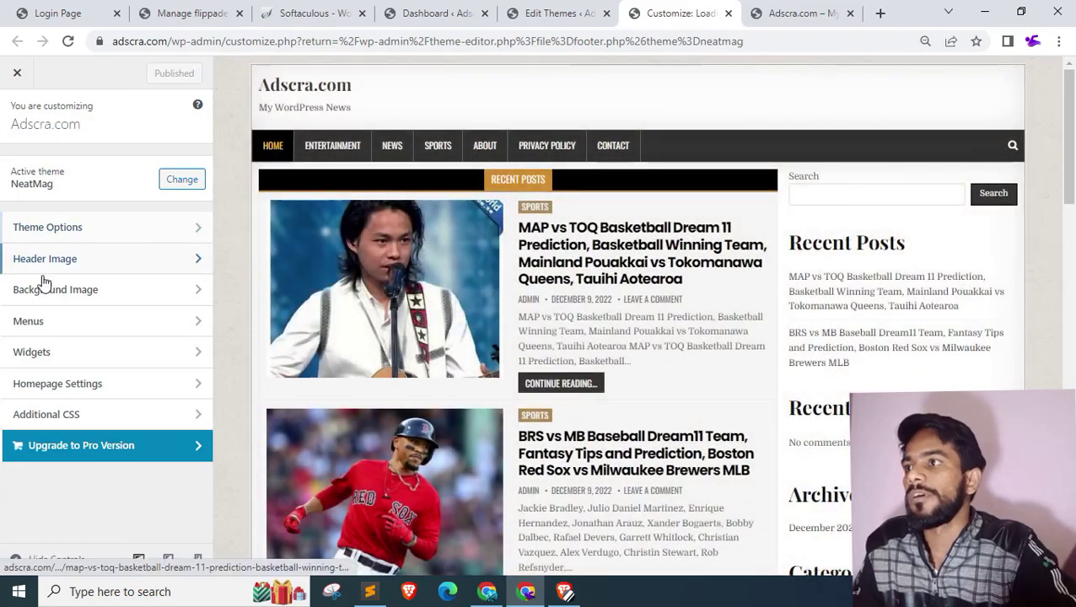
{"action": "left_click", "coordinate": [111, 414]}
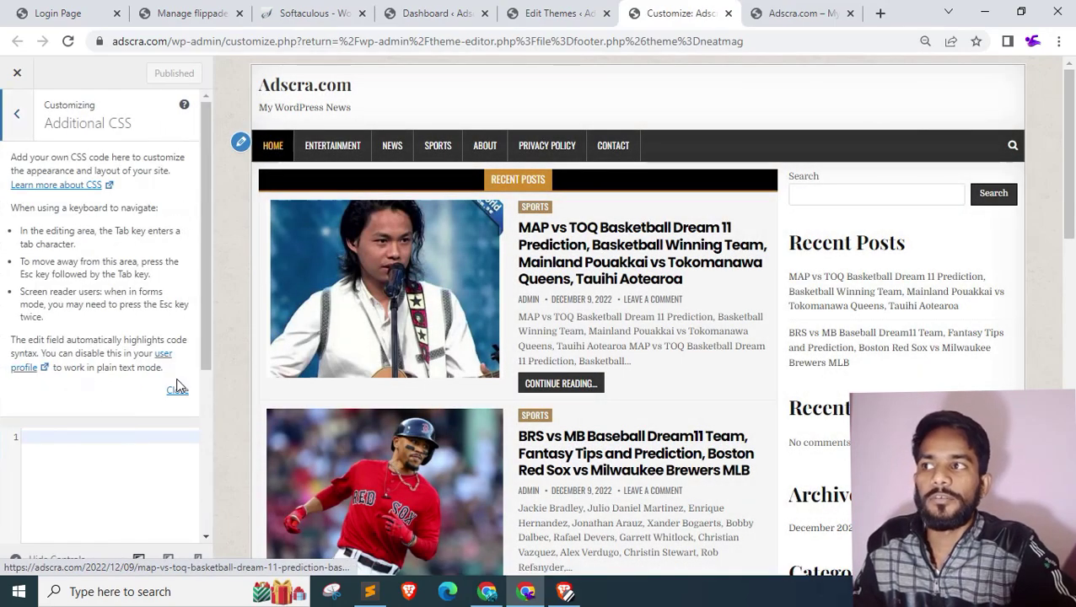
{"action": "left_click", "coordinate": [178, 392]}
{"action": "key", "text": "alt+Tab"}
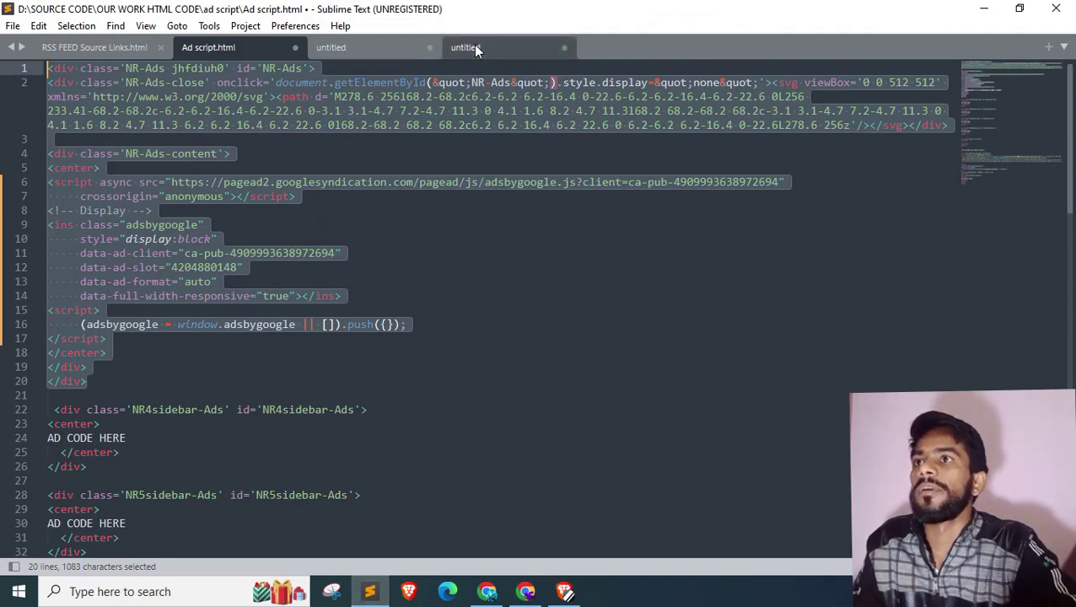
Look through the untitled and RSS FEED Source Links.html tabs, then create a new file.
{"action": "left_click", "coordinate": [394, 47]}
{"action": "left_click", "coordinate": [451, 47]}
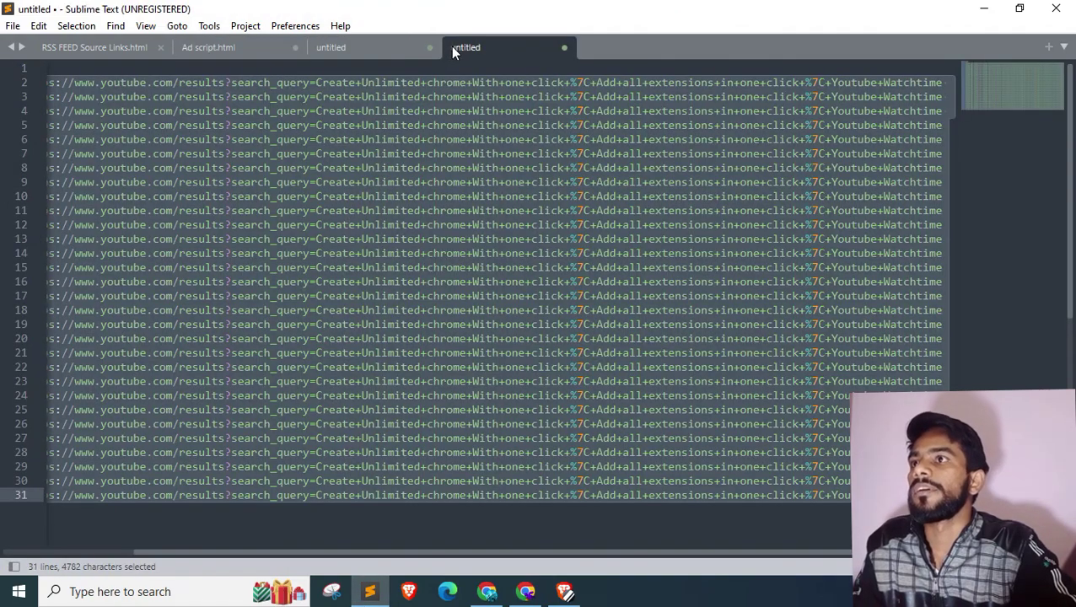
{"action": "left_click", "coordinate": [107, 52]}
{"action": "scroll", "coordinate": [484, 165], "scroll_direction": "down", "scroll_amount": 10}
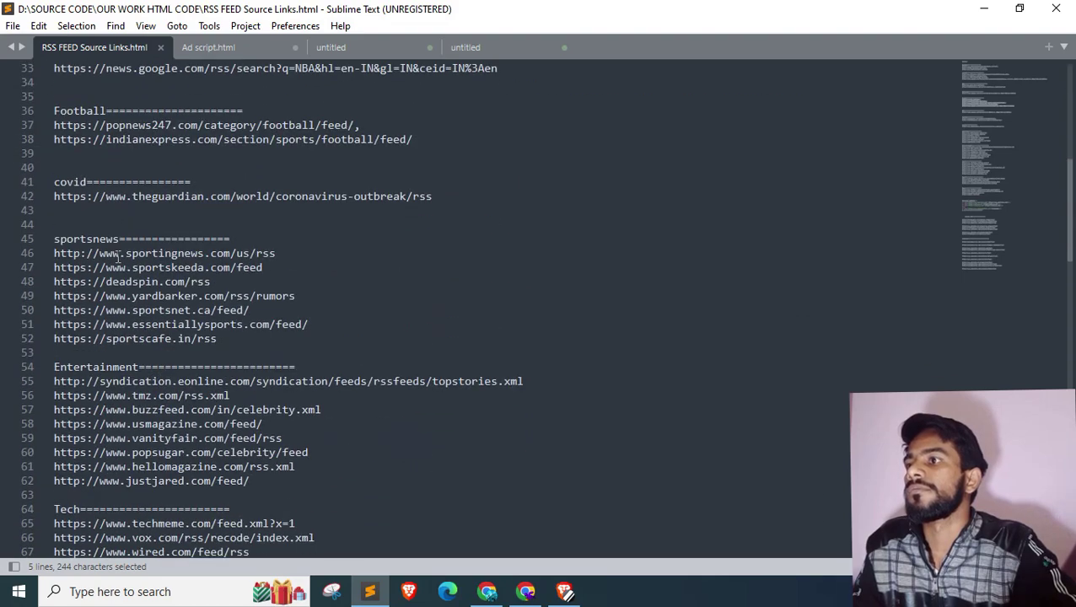
{"action": "scroll", "coordinate": [483, 166], "scroll_direction": "up", "scroll_amount": 10}
{"action": "left_click", "coordinate": [11, 26]}
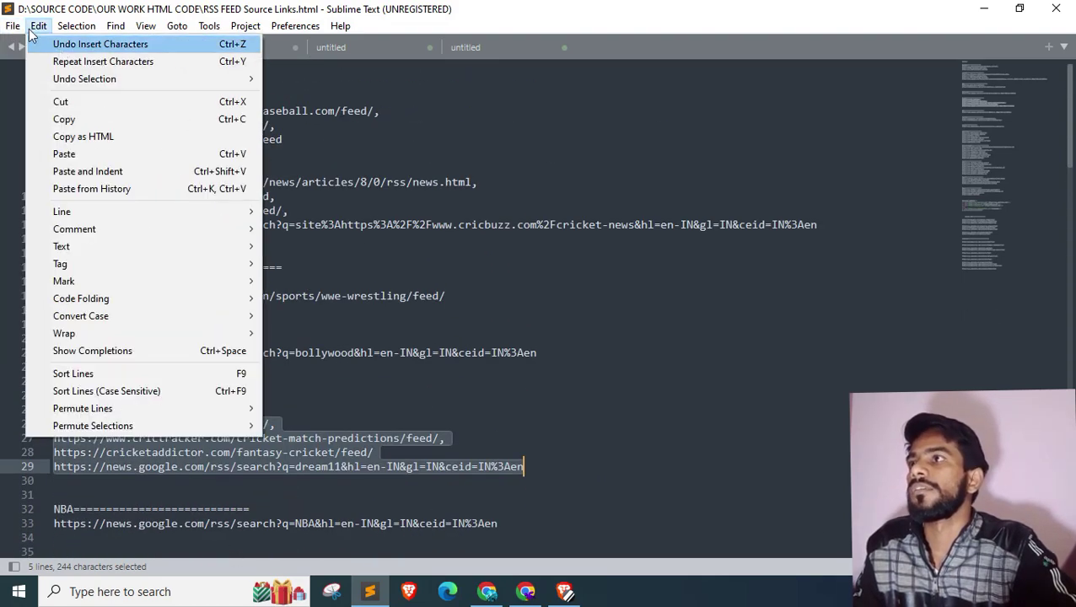
{"action": "left_click", "coordinate": [32, 45]}
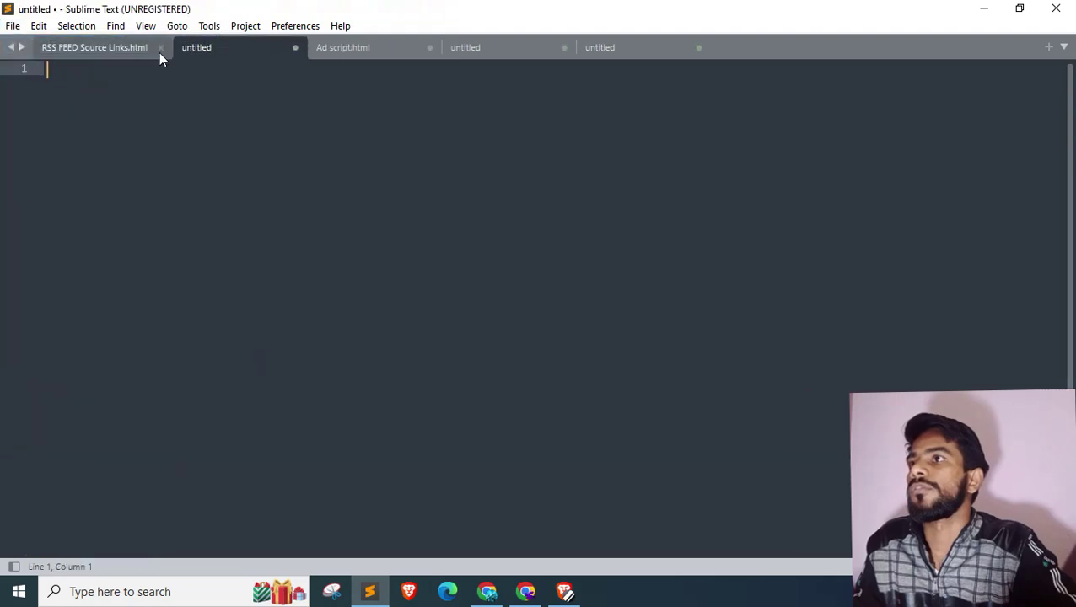
Open style.css from the 'ad script' folder in Sublime Text alongside Ad script.html.
{"action": "left_click", "coordinate": [12, 25]}
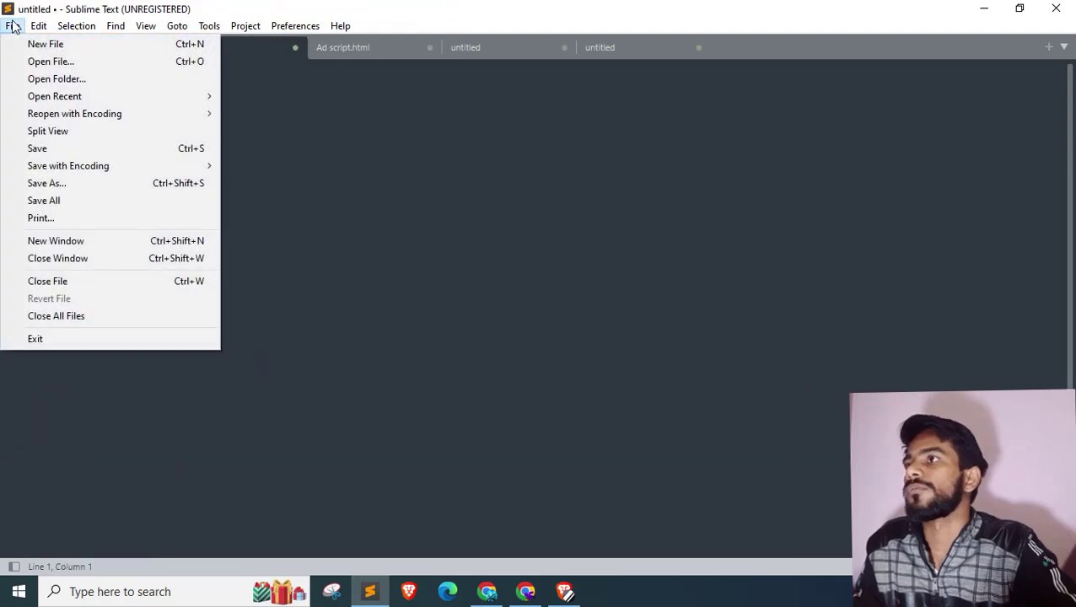
{"action": "left_click", "coordinate": [74, 63]}
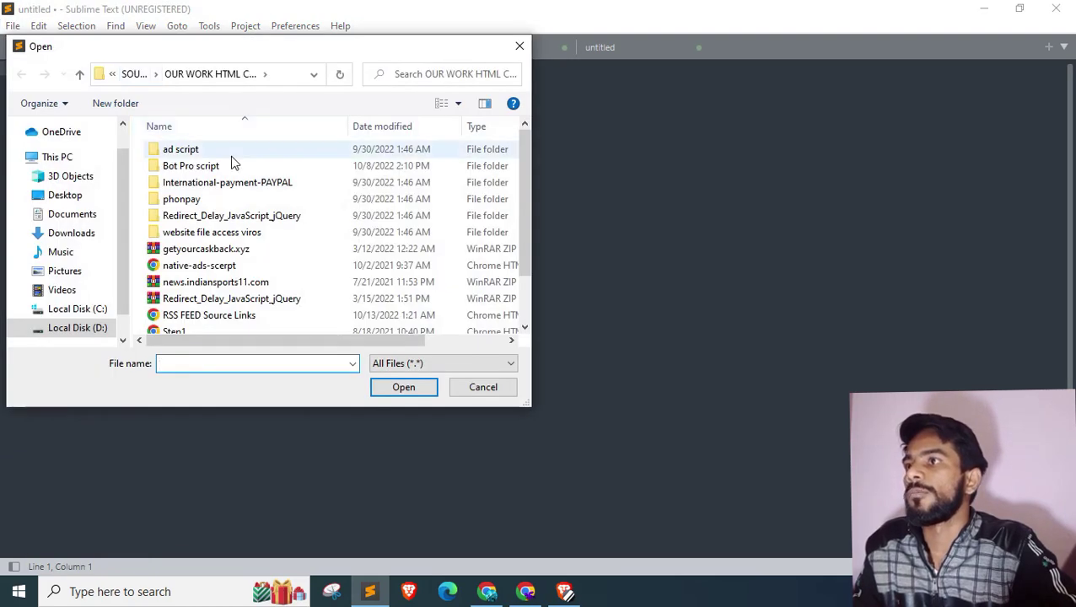
{"action": "double_click", "coordinate": [264, 156]}
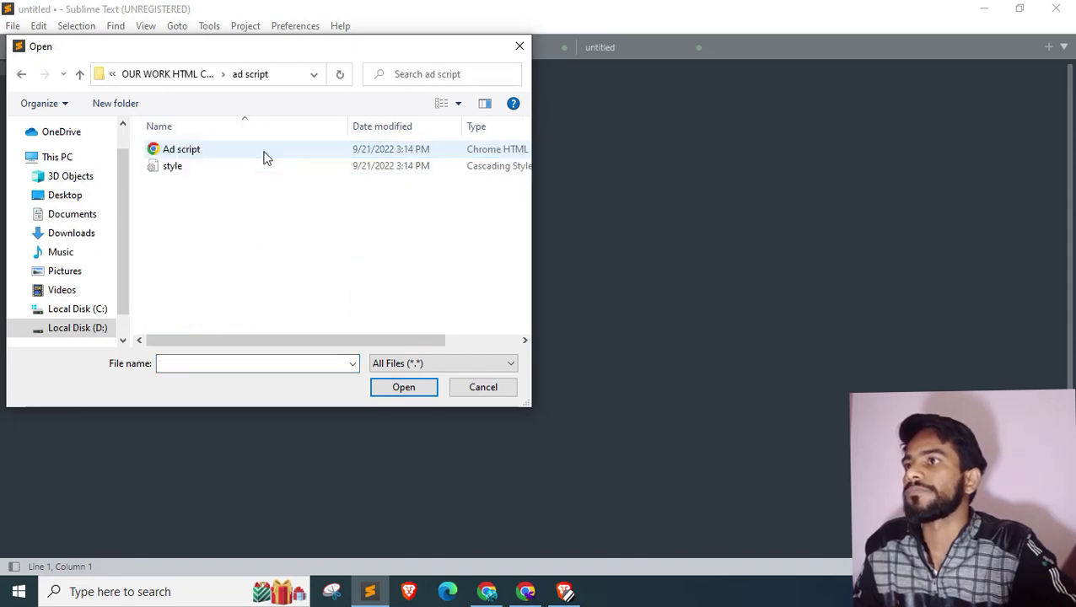
{"action": "double_click", "coordinate": [182, 168]}
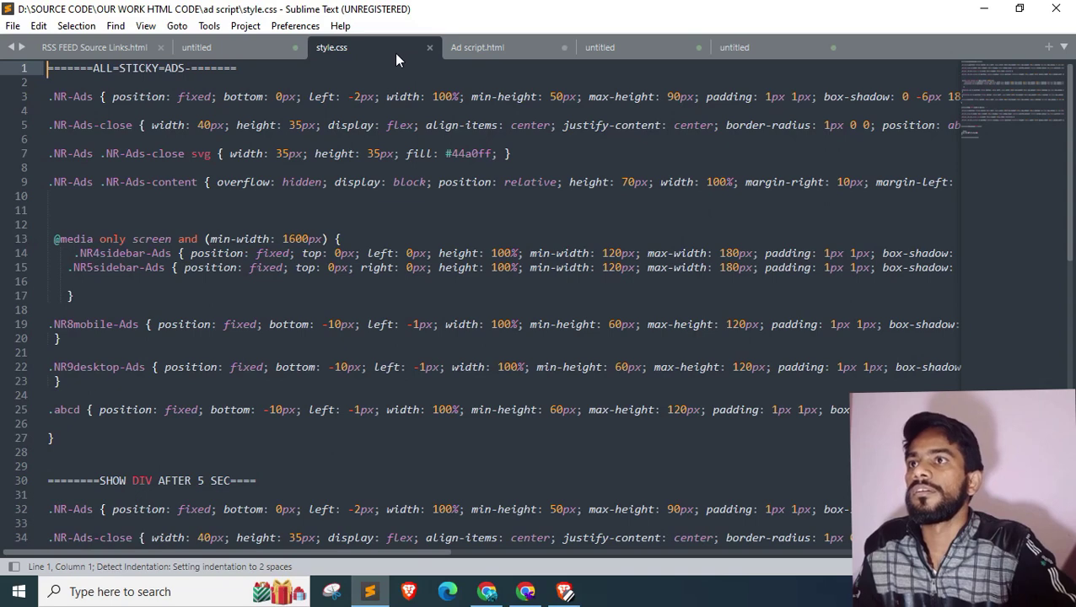
Compare the Ad script.html markup with the .NR-Ads rules on lines 3–9 of style.css.
{"action": "left_click", "coordinate": [479, 48]}
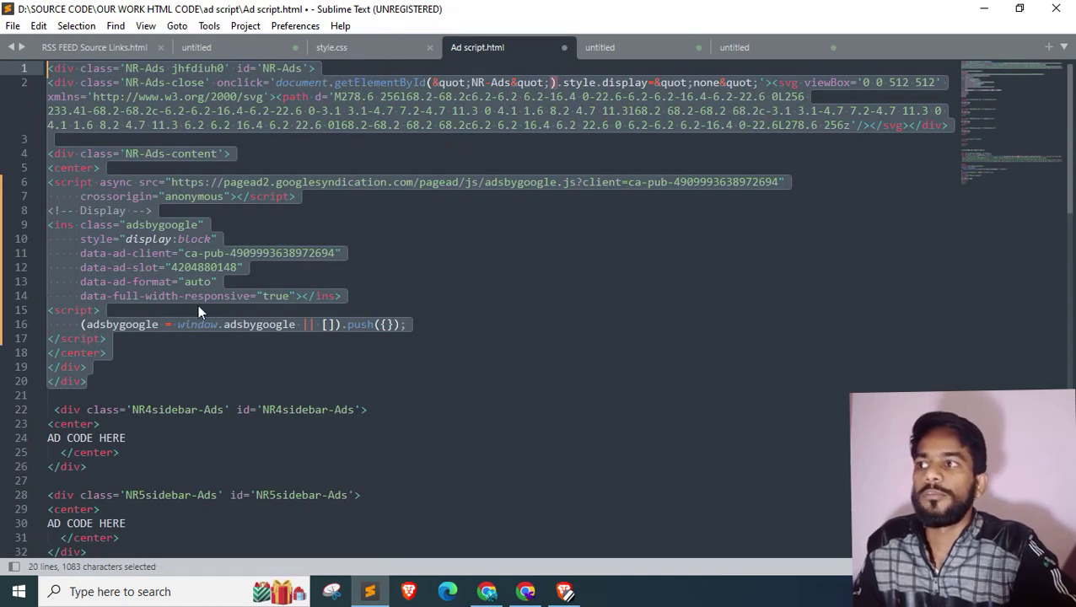
{"action": "left_click", "coordinate": [135, 338]}
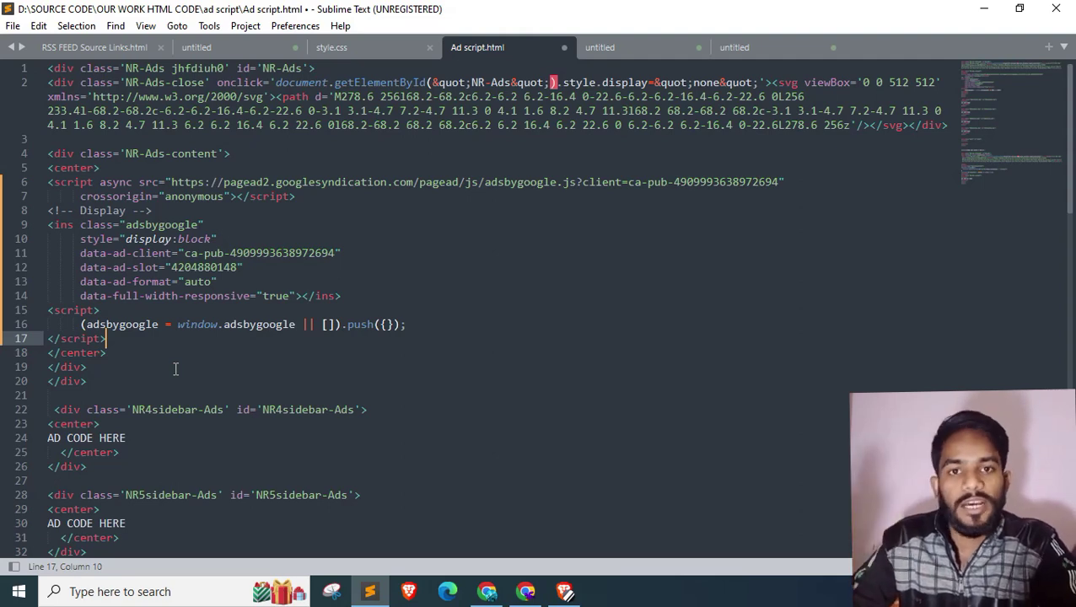
{"action": "left_click", "coordinate": [324, 51]}
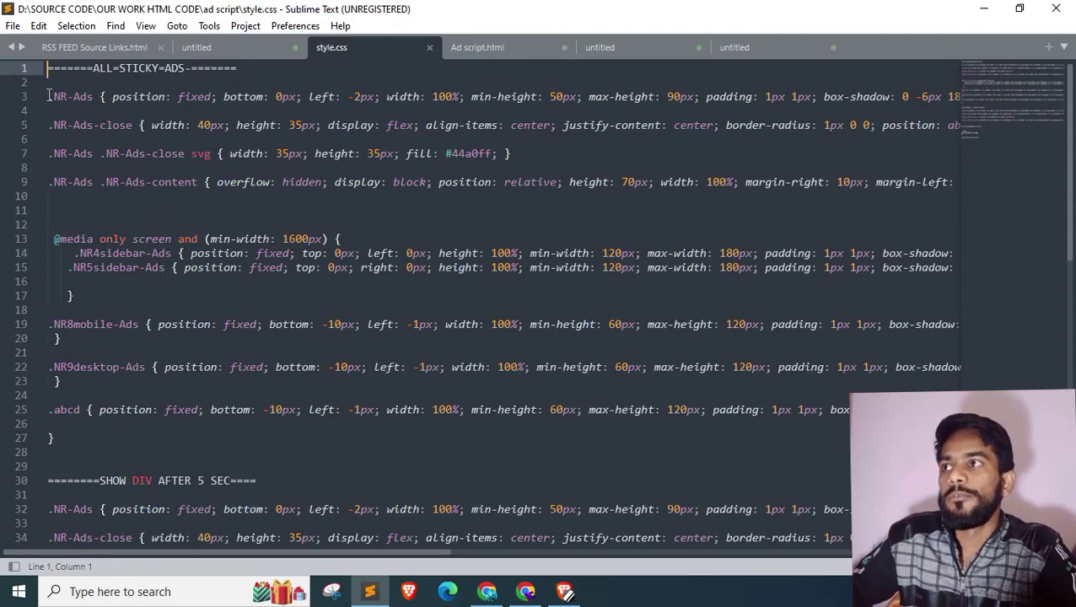
{"action": "left_click_drag", "start_coordinate": [49, 96], "coordinate": [433, 192]}
{"action": "left_click", "coordinate": [494, 192]}
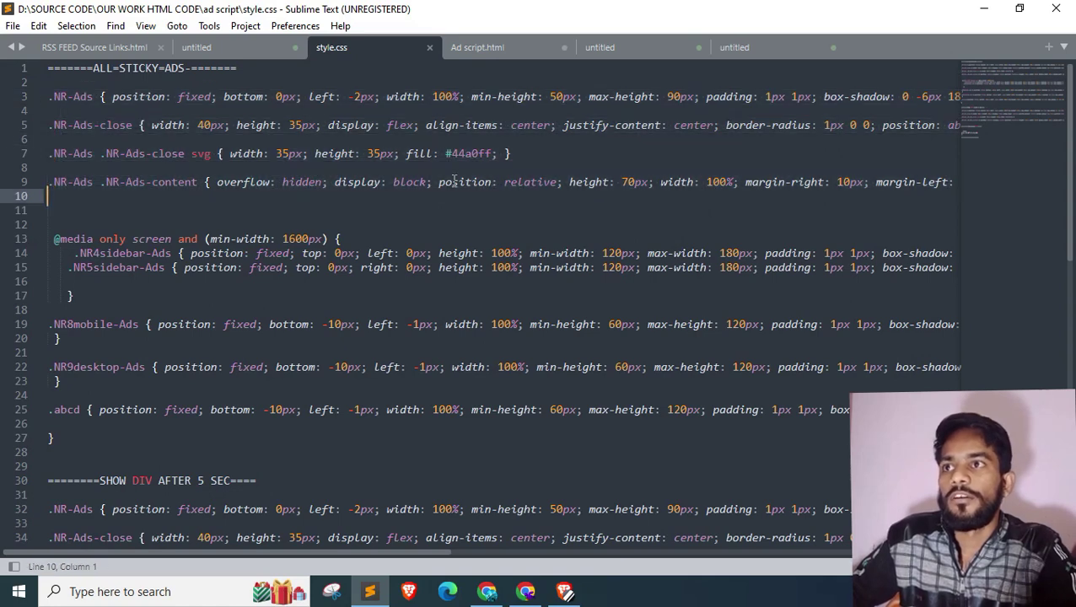
Match the NR-Ads block (lines 2–20) against the sidebar, mobile and desktop rules (lines 13–27).
{"action": "left_click", "coordinate": [477, 48]}
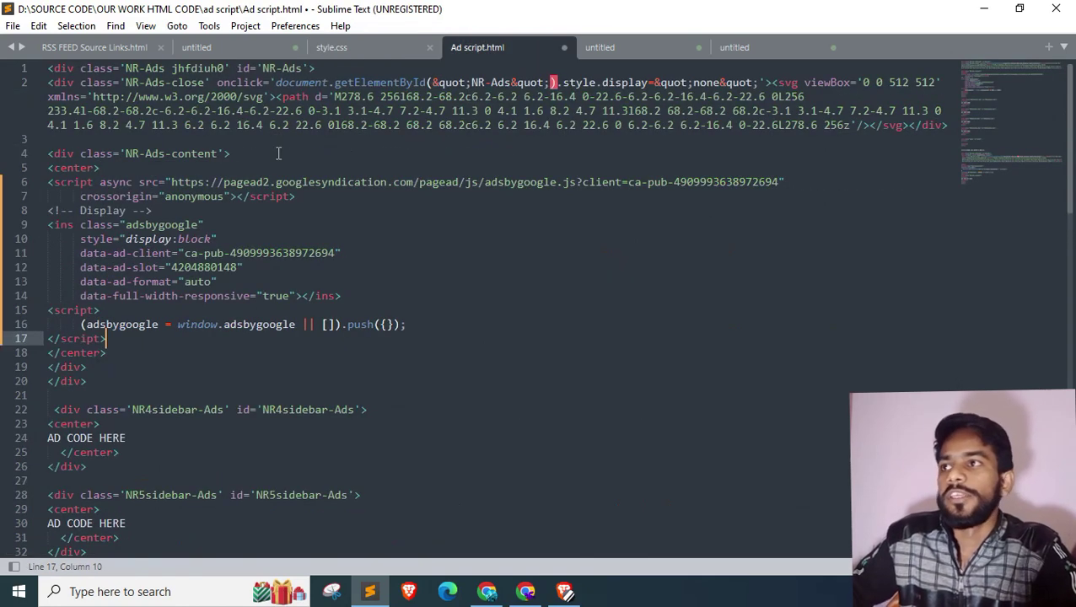
{"action": "left_click_drag", "start_coordinate": [87, 382], "coordinate": [48, 81]}
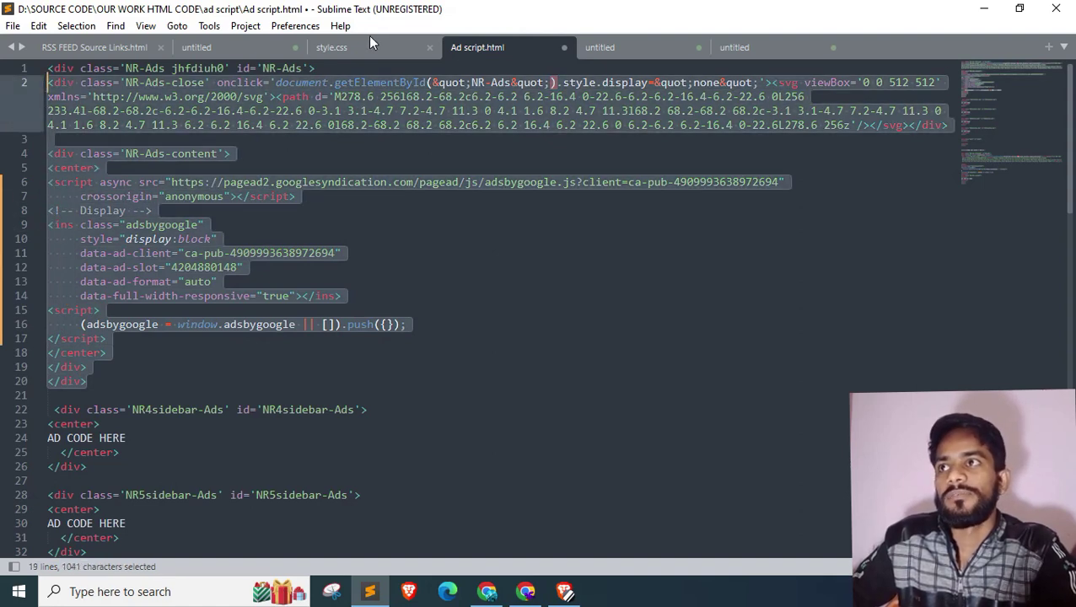
{"action": "left_click", "coordinate": [373, 48]}
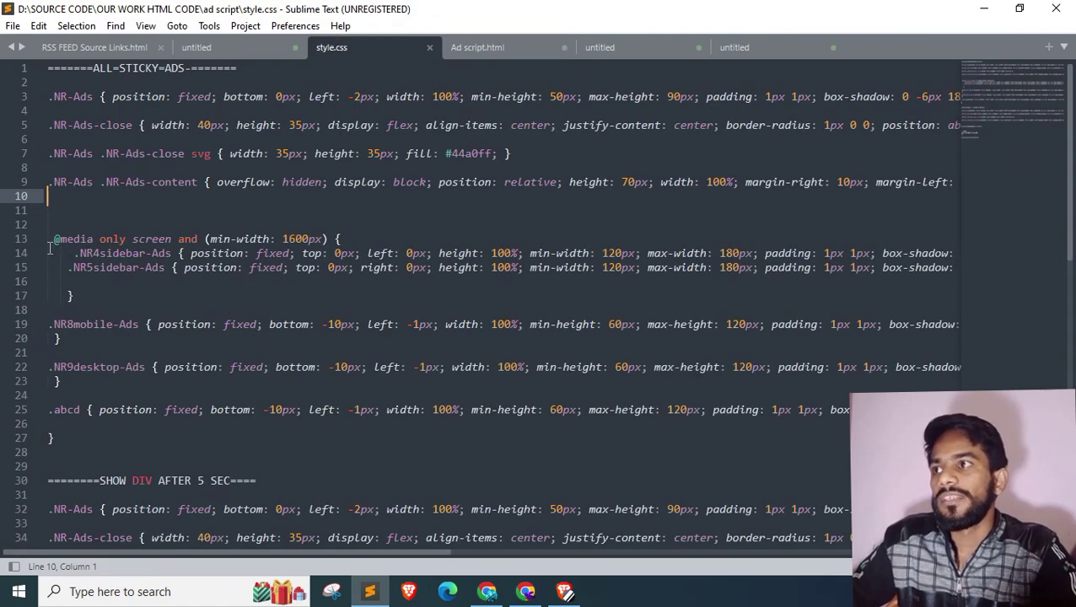
{"action": "left_click_drag", "start_coordinate": [49, 239], "coordinate": [104, 452]}
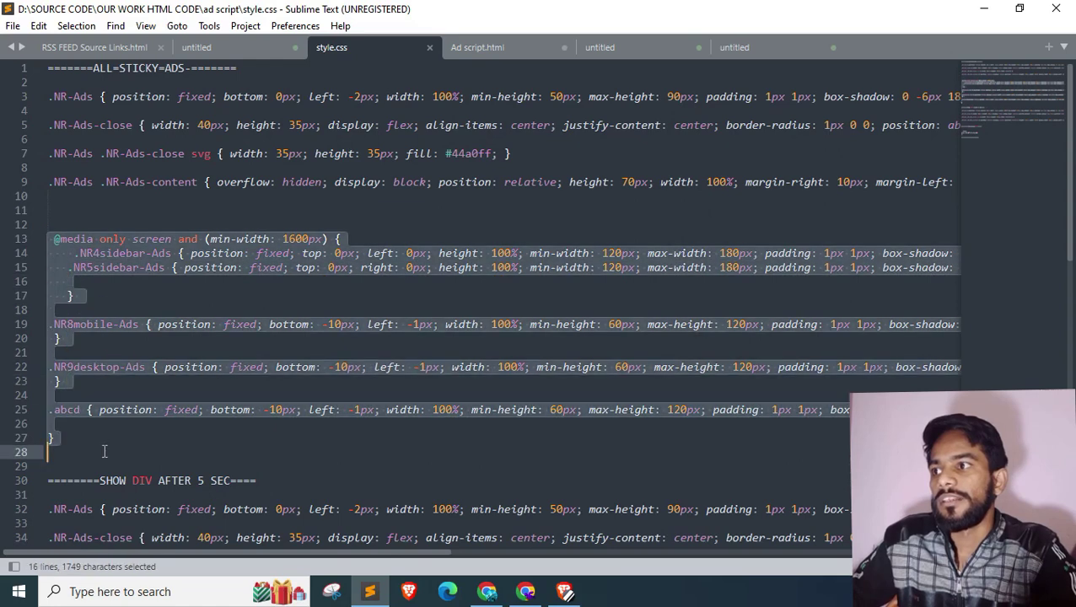
{"action": "left_click", "coordinate": [152, 378]}
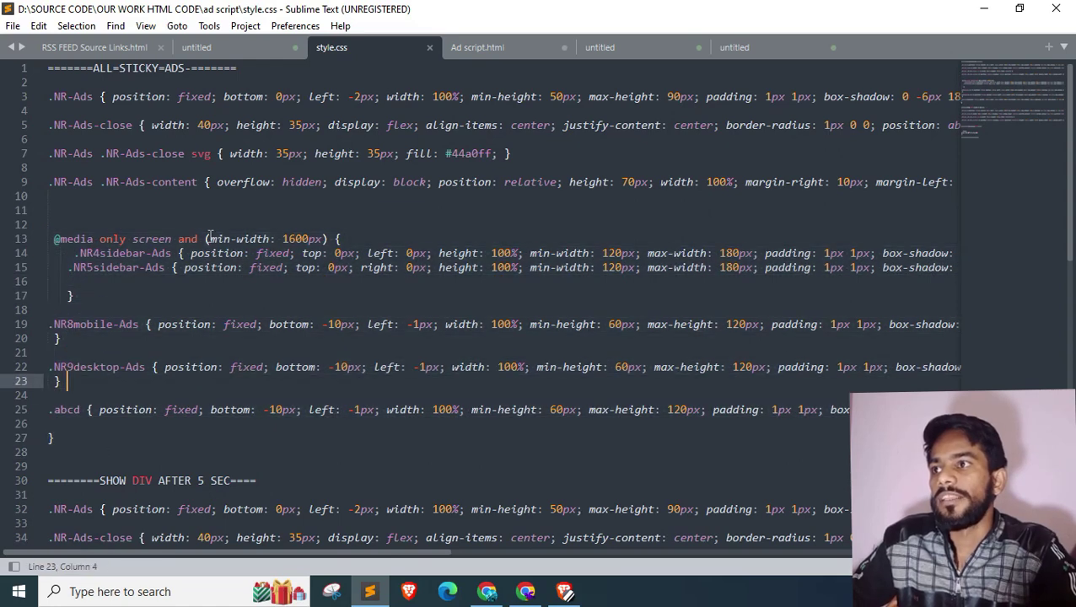
{"action": "left_click", "coordinate": [469, 48]}
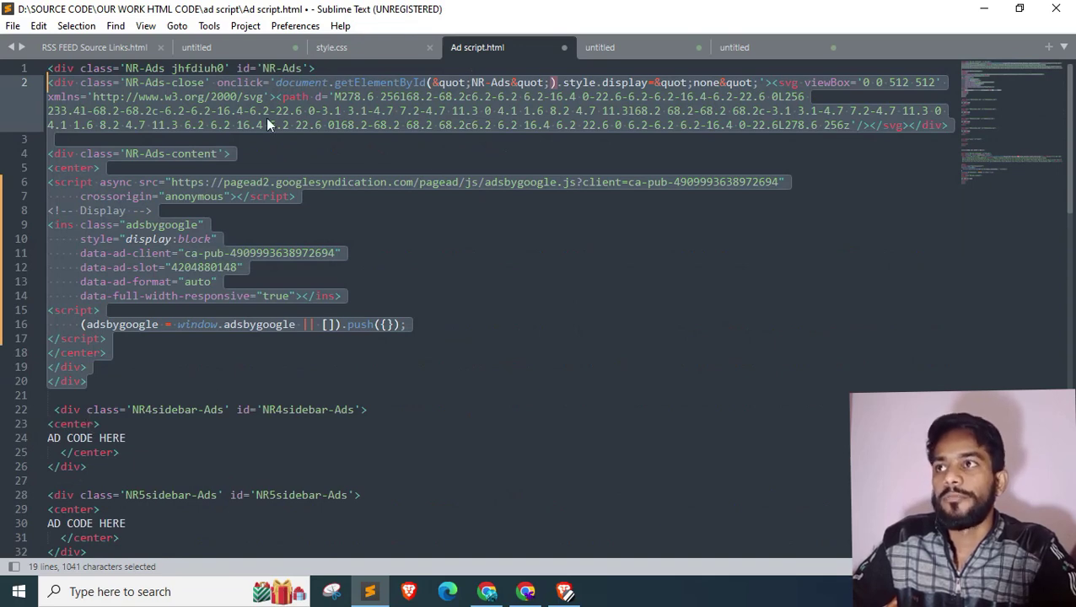
{"action": "left_click", "coordinate": [331, 47]}
Locate and mark the .NR8mobile-Ads and .NR9desktop-Ads selectors in style.css.
{"action": "scroll", "coordinate": [179, 429], "scroll_direction": "down", "scroll_amount": 3}
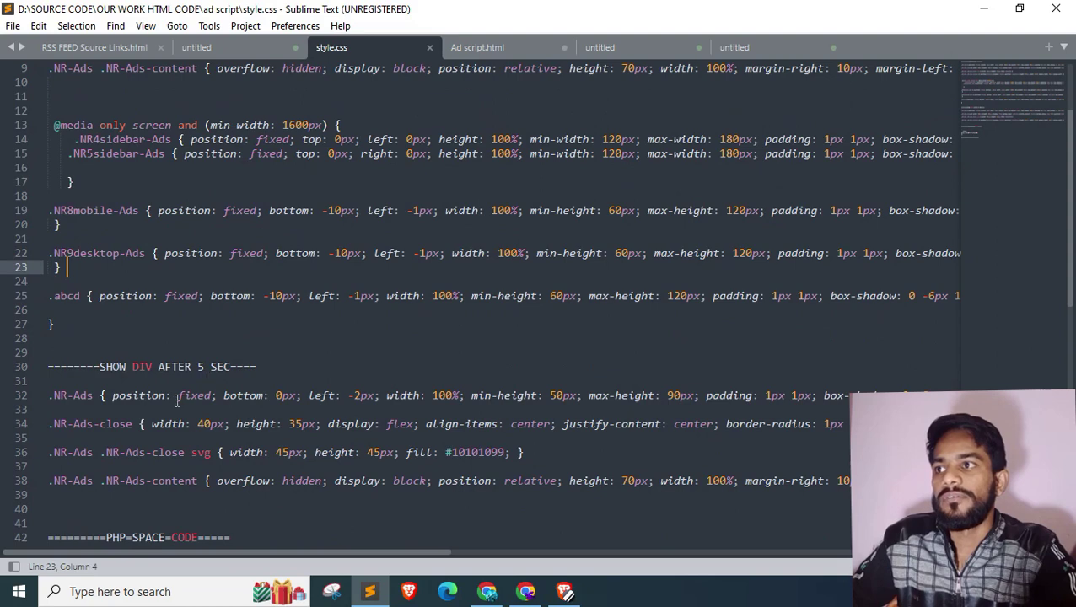
{"action": "scroll", "coordinate": [178, 401], "scroll_direction": "down", "scroll_amount": 3}
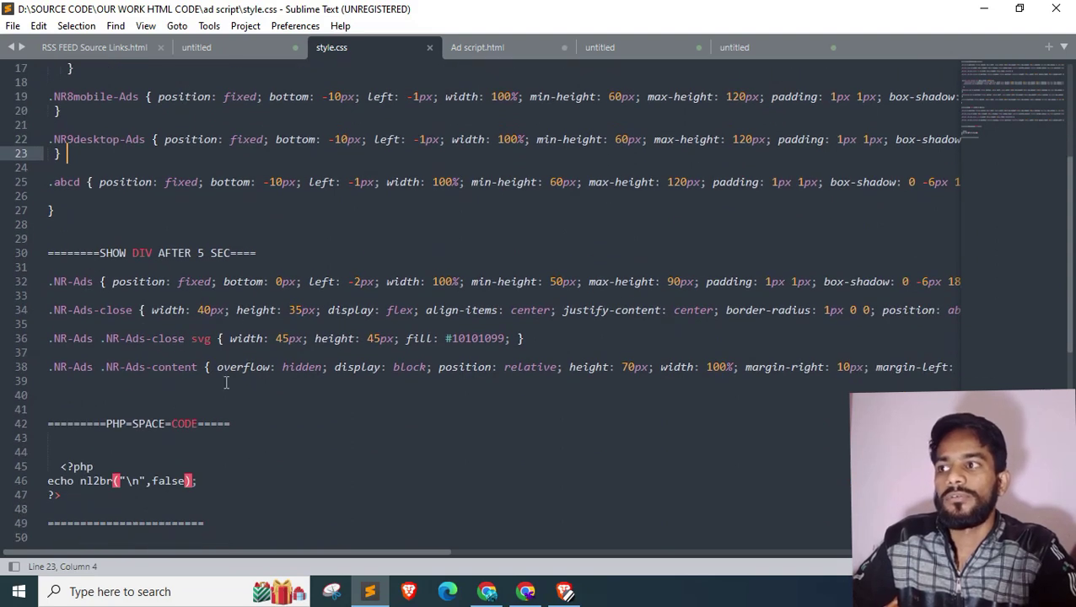
{"action": "scroll", "coordinate": [174, 400], "scroll_direction": "up", "scroll_amount": 6}
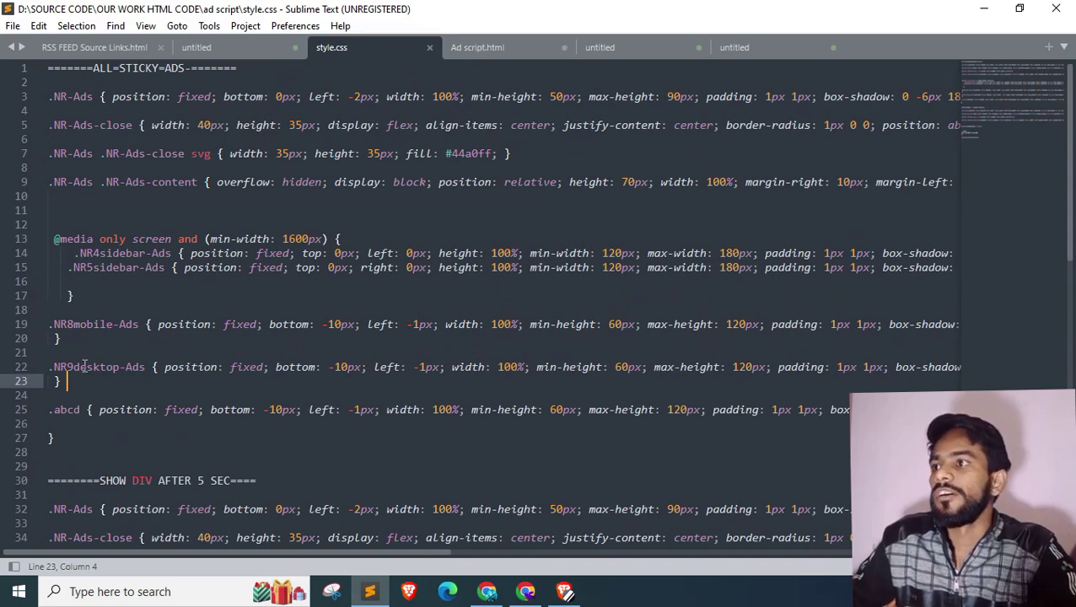
{"action": "left_click_drag", "start_coordinate": [54, 324], "coordinate": [211, 324]}
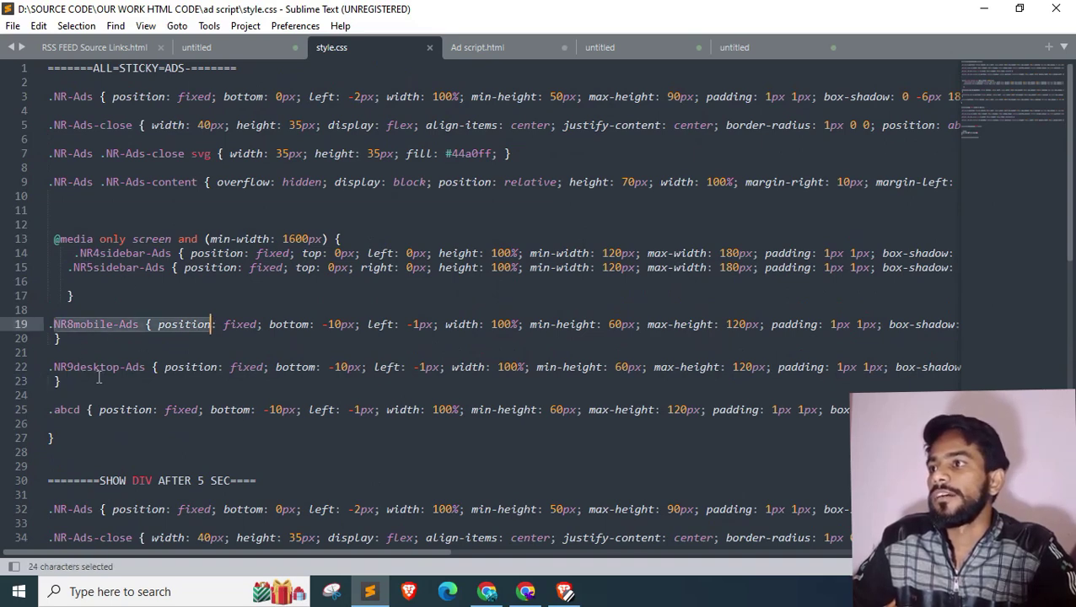
{"action": "left_click_drag", "start_coordinate": [53, 367], "coordinate": [236, 371]}
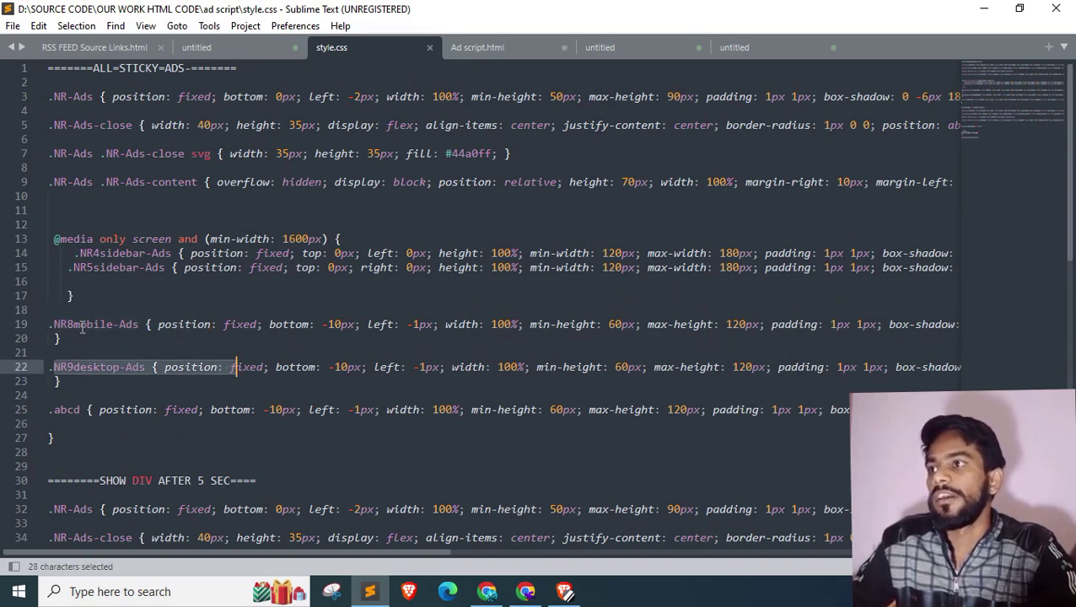
{"action": "left_click_drag", "start_coordinate": [62, 324], "coordinate": [132, 324]}
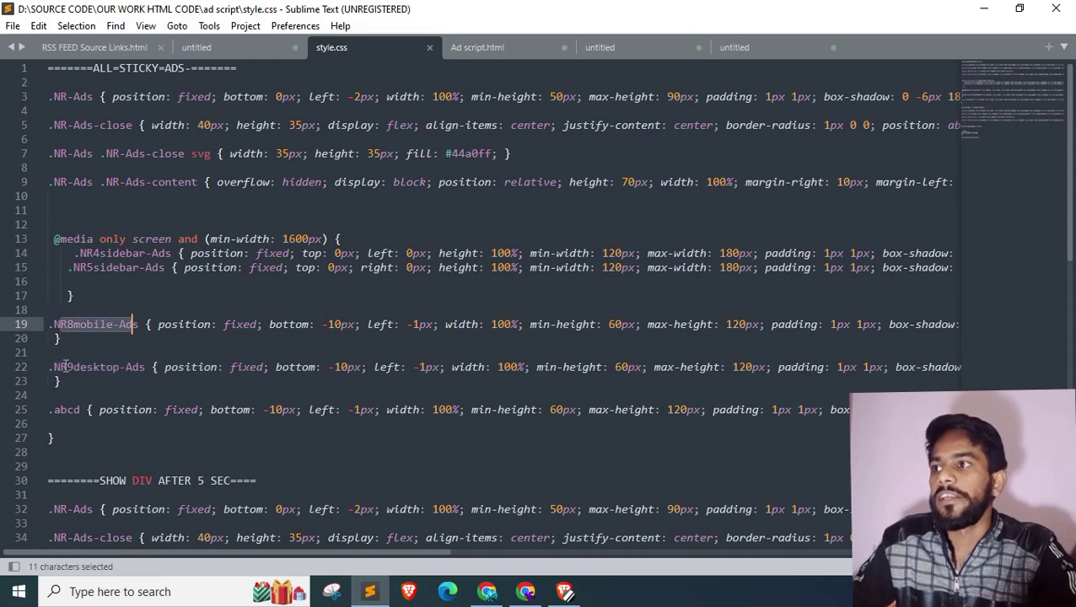
{"action": "left_click_drag", "start_coordinate": [66, 367], "coordinate": [139, 367]}
Check the matching NR8mobile-Ads div in Ad script.html, then mark the whole NR-Ads block, lines 1–20.
{"action": "left_click", "coordinate": [469, 48]}
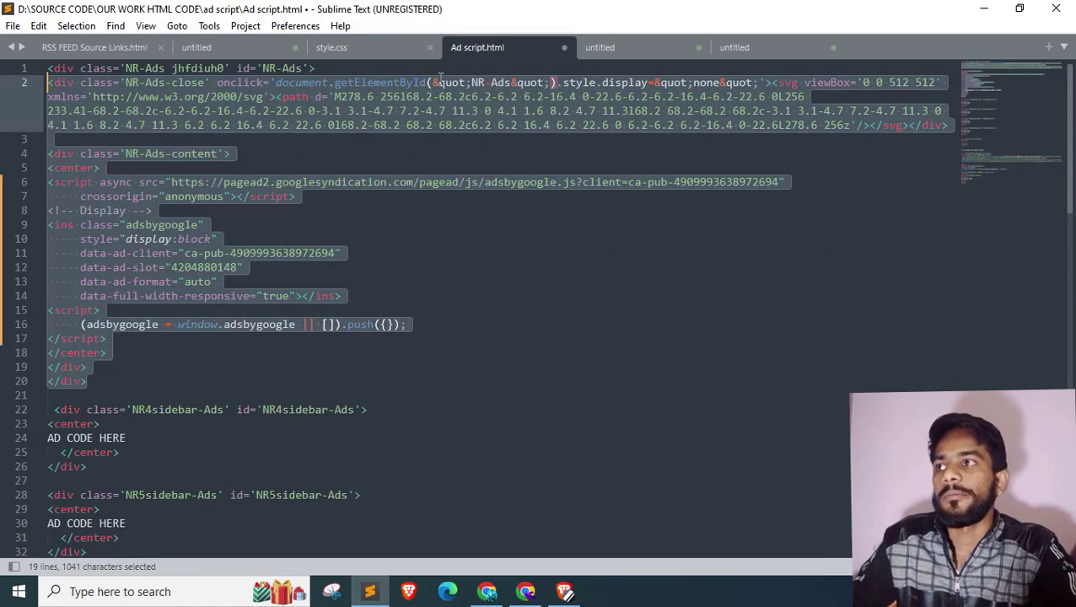
{"action": "scroll", "coordinate": [122, 373], "scroll_direction": "down", "scroll_amount": 4}
{"action": "left_click_drag", "start_coordinate": [108, 356], "coordinate": [224, 355]}
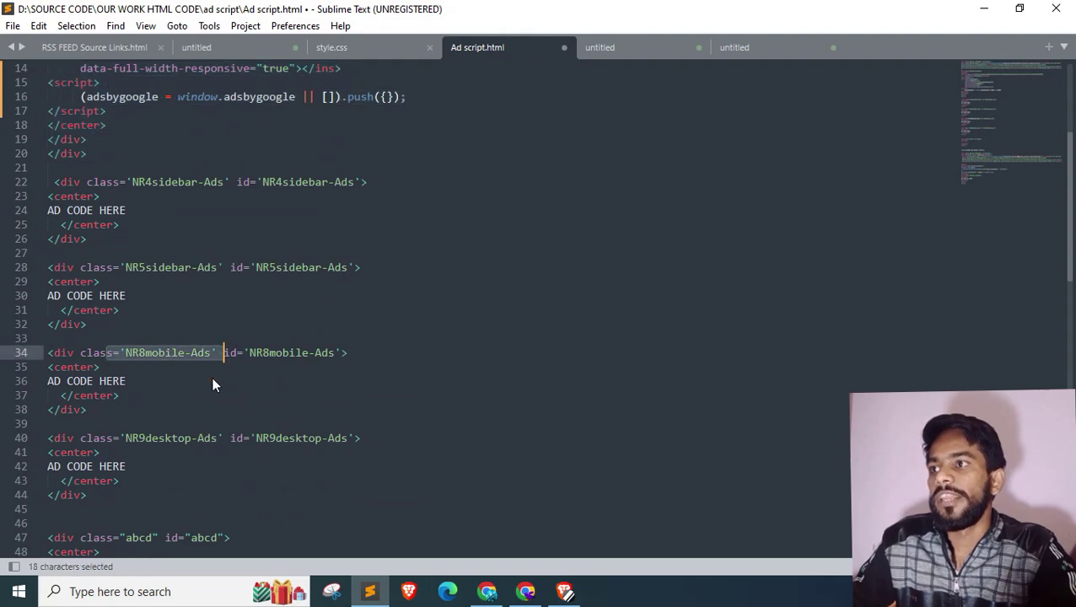
{"action": "left_click", "coordinate": [135, 453]}
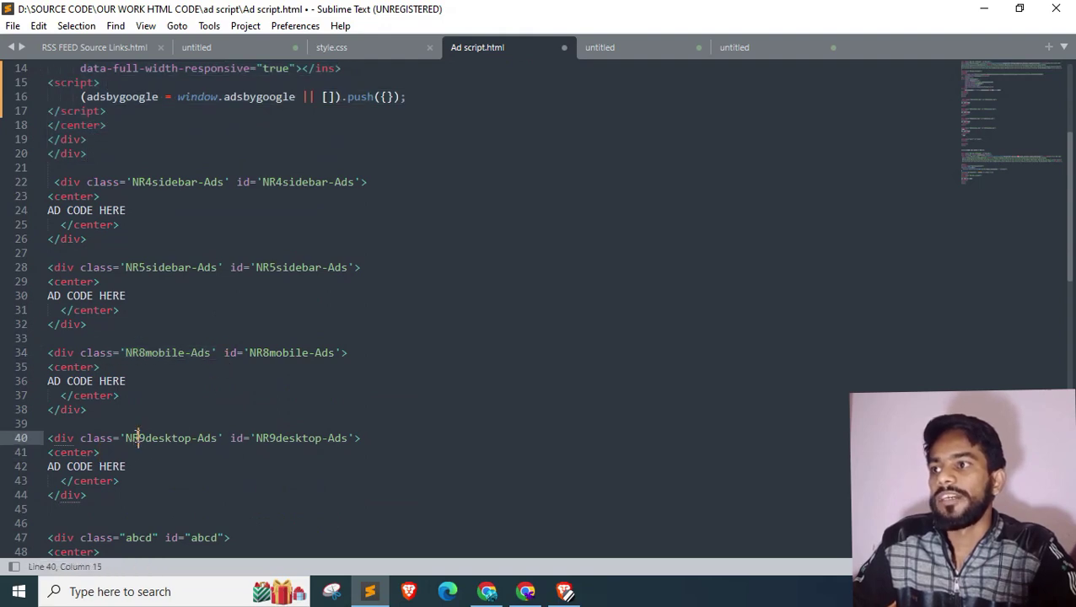
{"action": "left_click", "coordinate": [341, 48]}
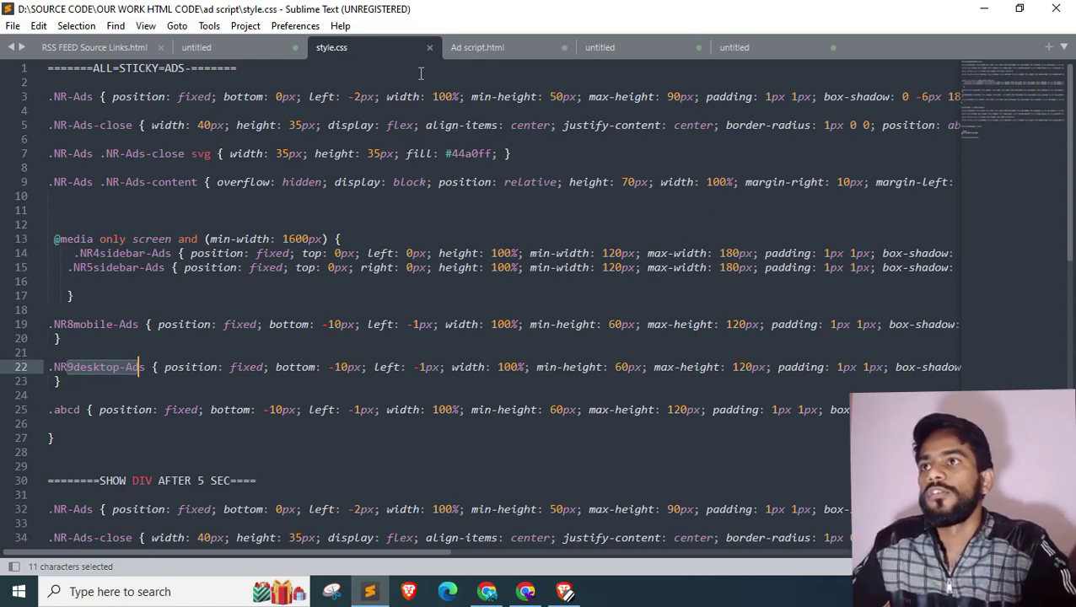
{"action": "left_click", "coordinate": [483, 47]}
{"action": "scroll", "coordinate": [363, 169], "scroll_direction": "up", "scroll_amount": 5}
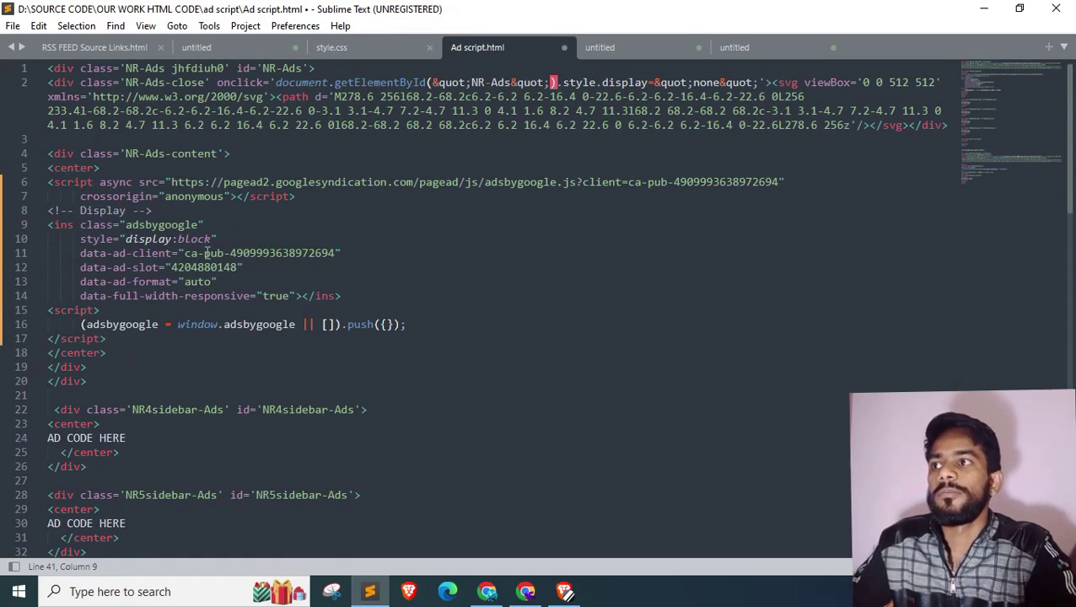
{"action": "left_click_drag", "start_coordinate": [96, 386], "coordinate": [51, 71]}
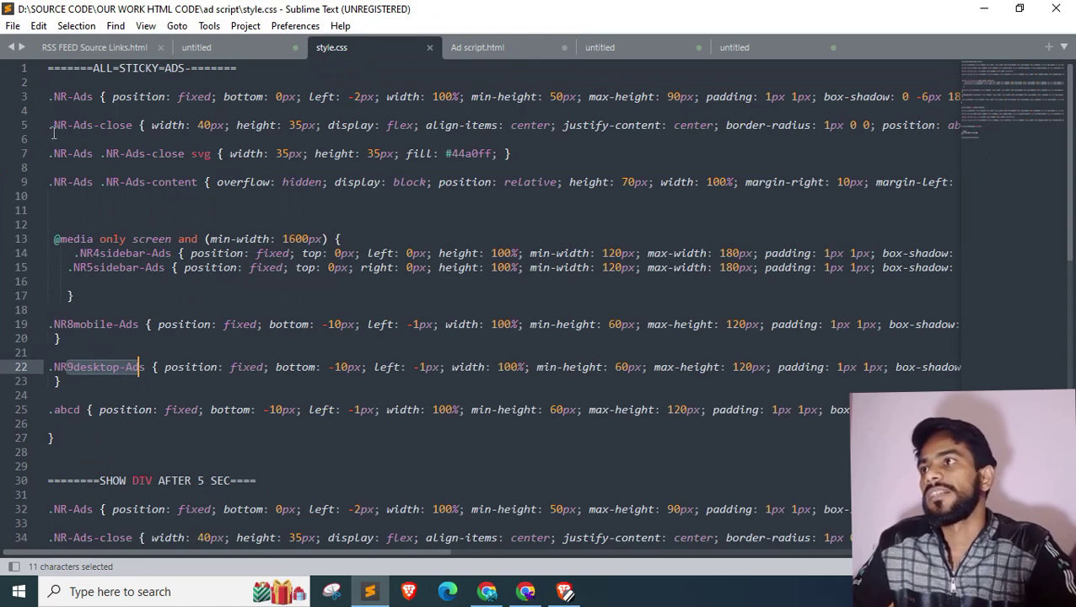
Copy the .NR-Ads rules on lines 3–9 of style.css and minimize Sublime Text.
{"action": "left_click_drag", "start_coordinate": [48, 96], "coordinate": [970, 186]}
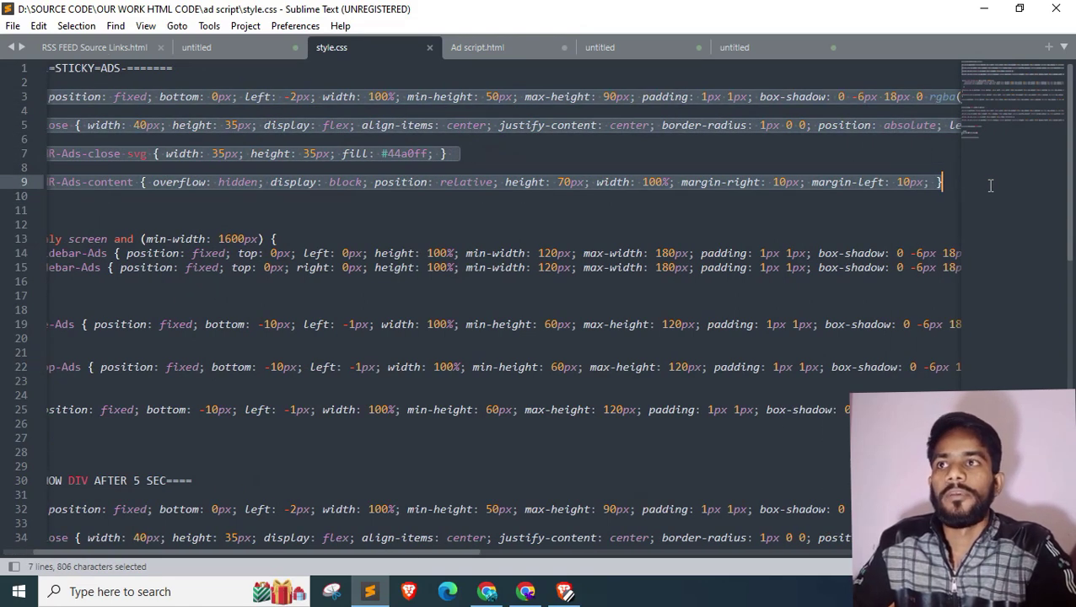
{"action": "key", "text": "ctrl+c"}
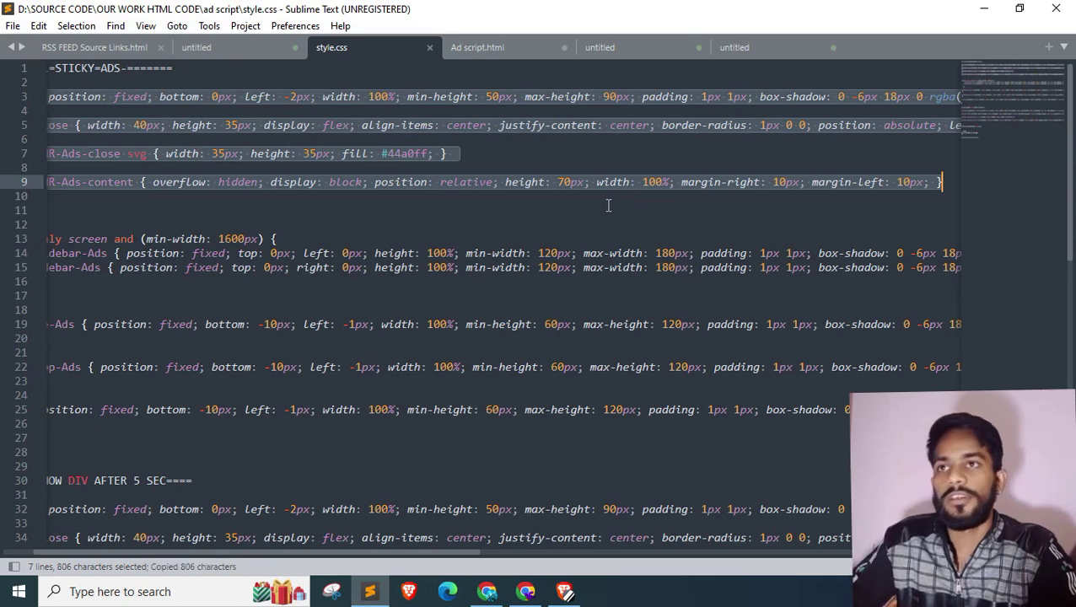
{"action": "left_click", "coordinate": [980, 9]}
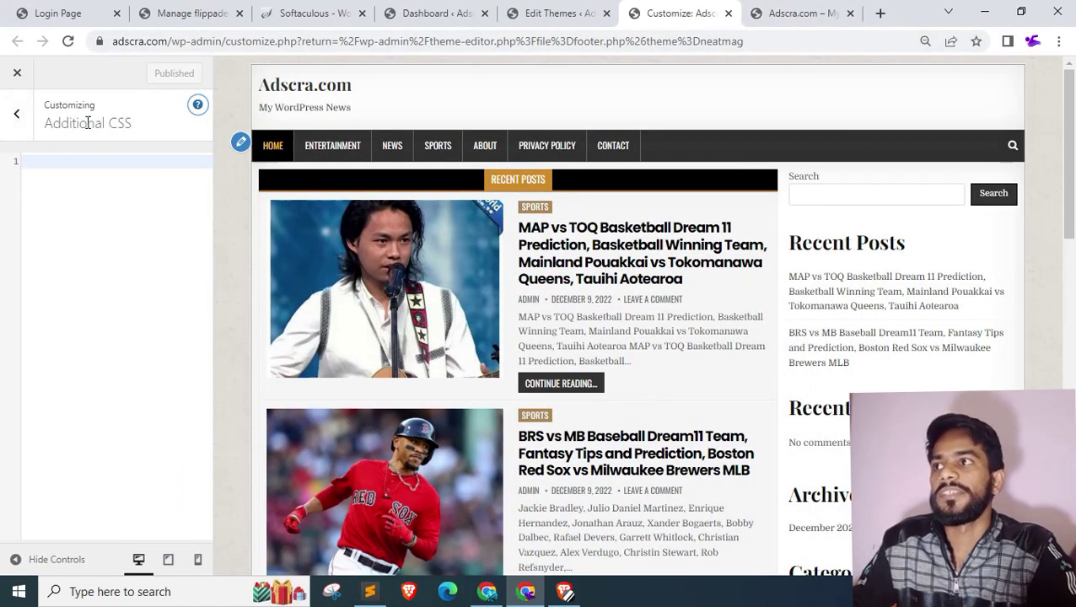
Paste the .NR-Ads rules into the empty Additional CSS box and publish.
{"action": "left_click", "coordinate": [48, 167]}
{"action": "key", "text": "ctrl+v"}
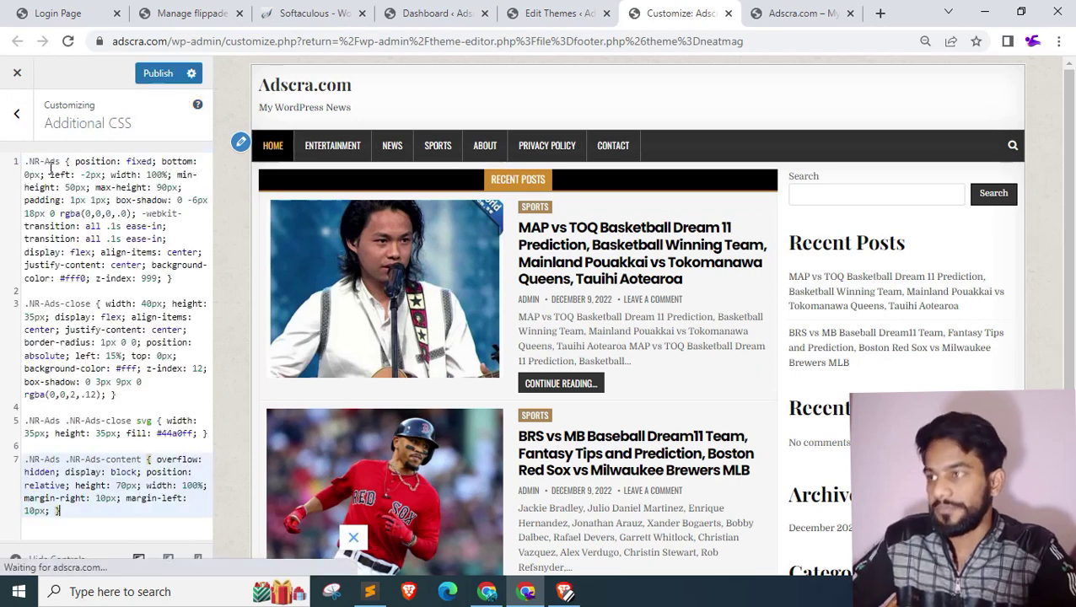
{"action": "left_click", "coordinate": [159, 74]}
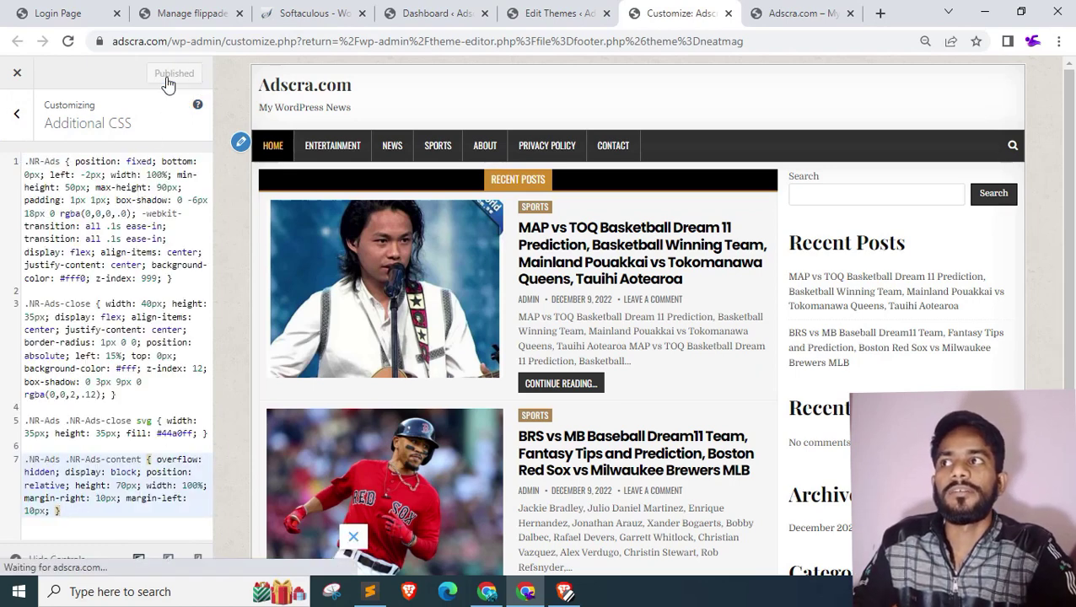
Check the footer.php editor and customizer tabs, then view the live Adscra.com homepage.
{"action": "left_click", "coordinate": [559, 13]}
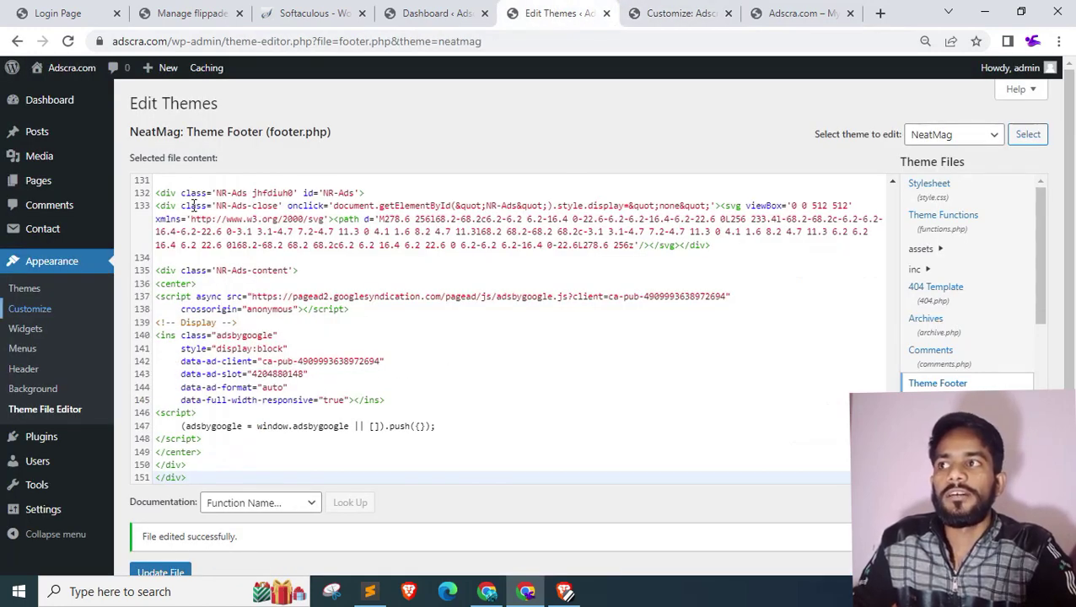
{"action": "left_click", "coordinate": [652, 7]}
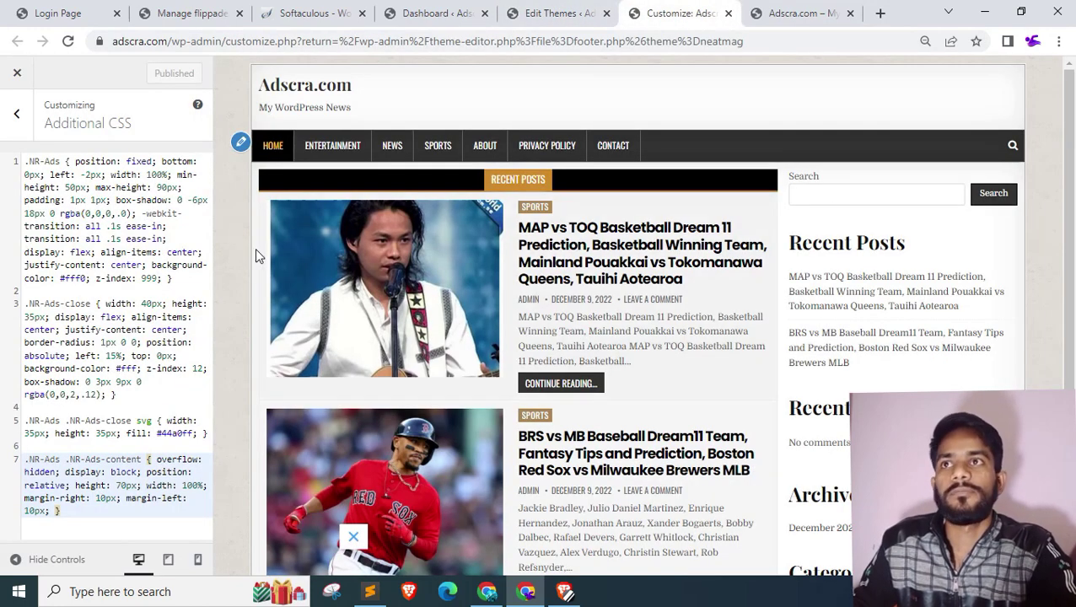
{"action": "left_click", "coordinate": [805, 14]}
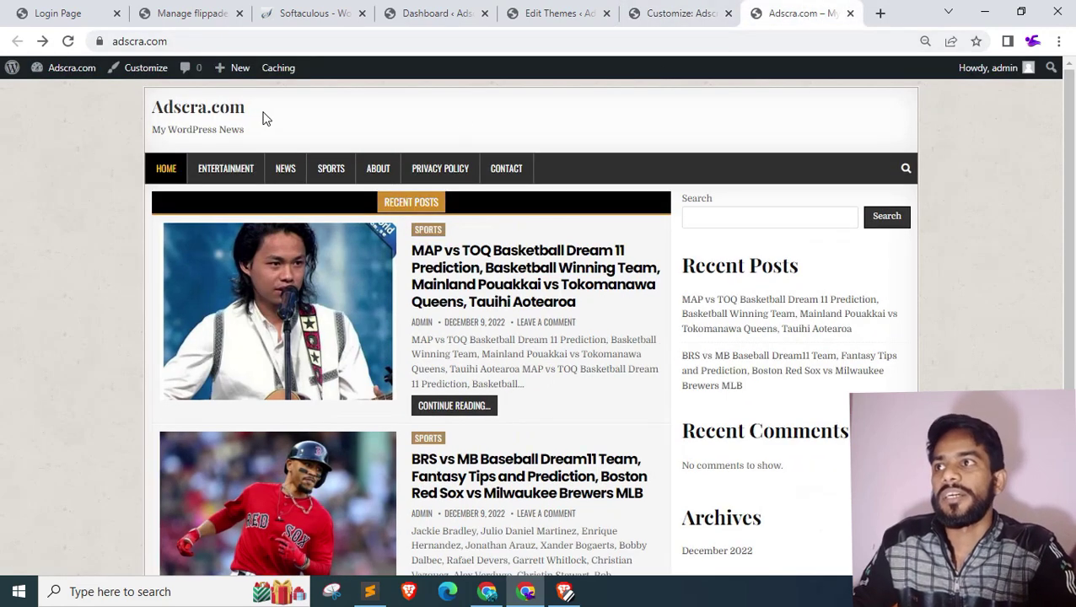
{"action": "left_click", "coordinate": [211, 111]}
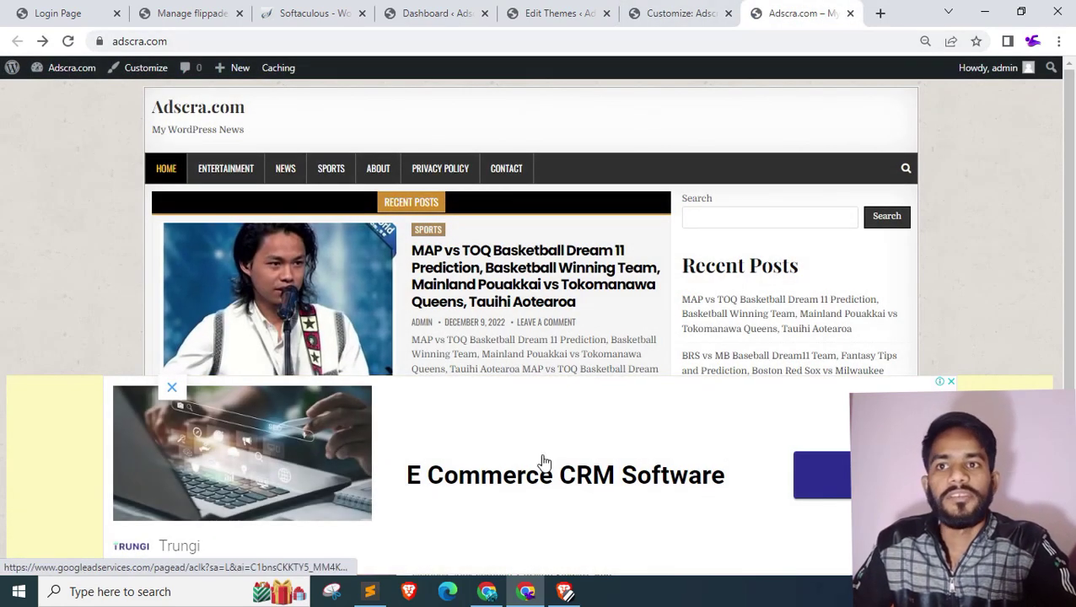
{"action": "mouse_move", "coordinate": [1068, 244]}
{"action": "left_mouse_down"}
{"action": "mouse_move", "coordinate": [1068, 358]}
{"action": "mouse_move", "coordinate": [1073, 255]}
{"action": "left_mouse_up"}
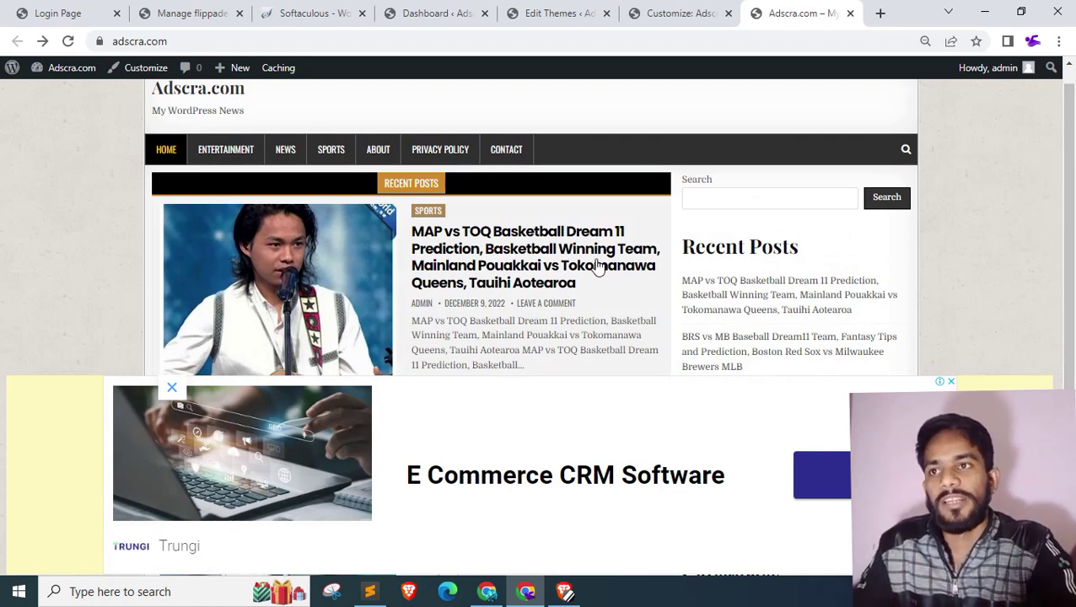
{"action": "right_click", "coordinate": [680, 128]}
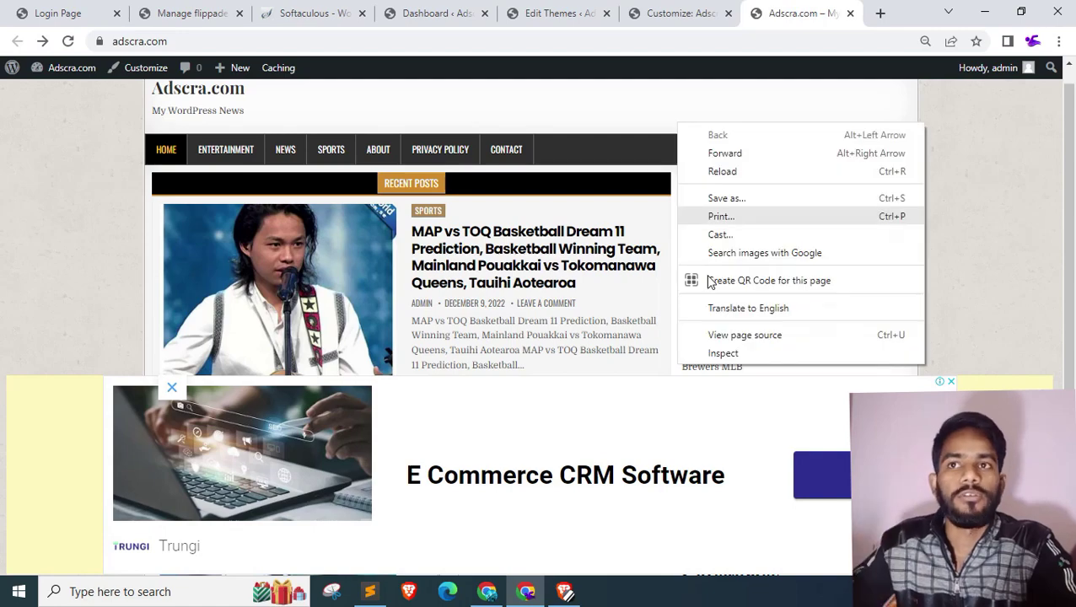
{"action": "left_click", "coordinate": [716, 355]}
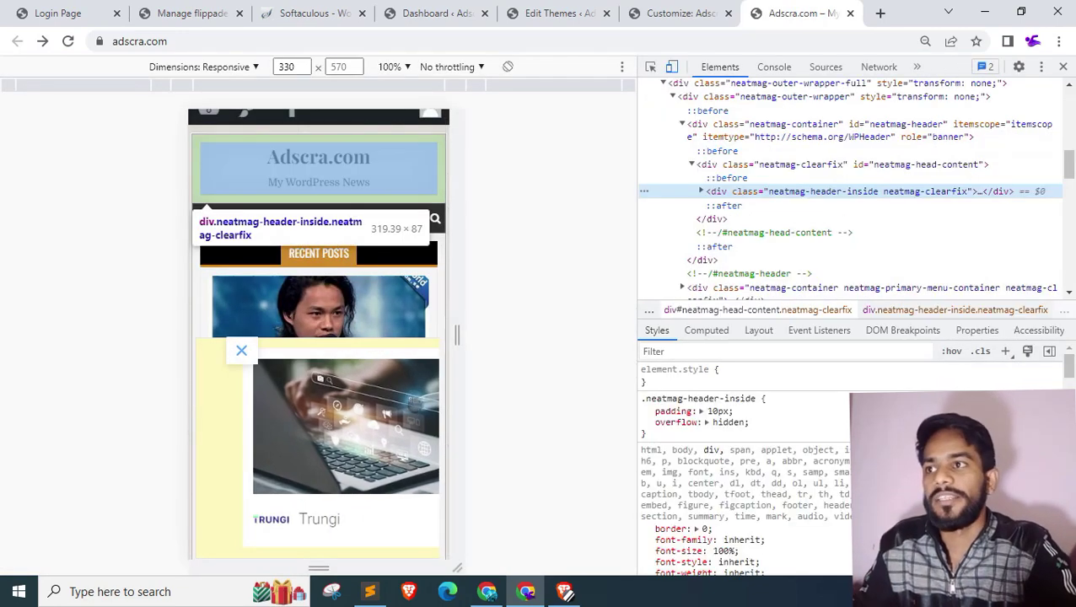
{"action": "key", "text": "F5"}
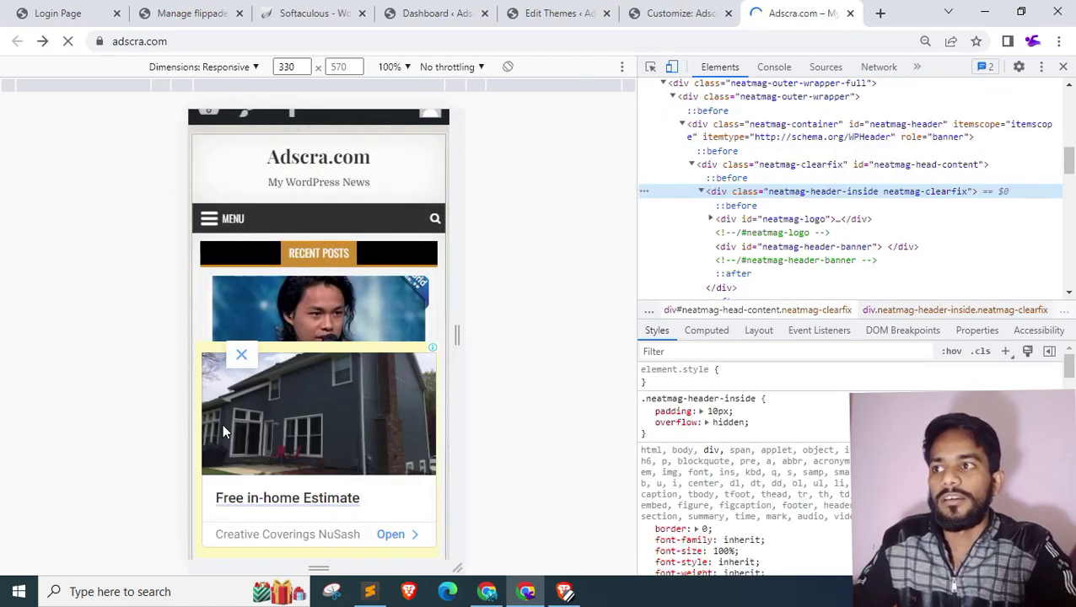
{"action": "scroll", "coordinate": [313, 342], "scroll_direction": "down", "scroll_amount": 15}
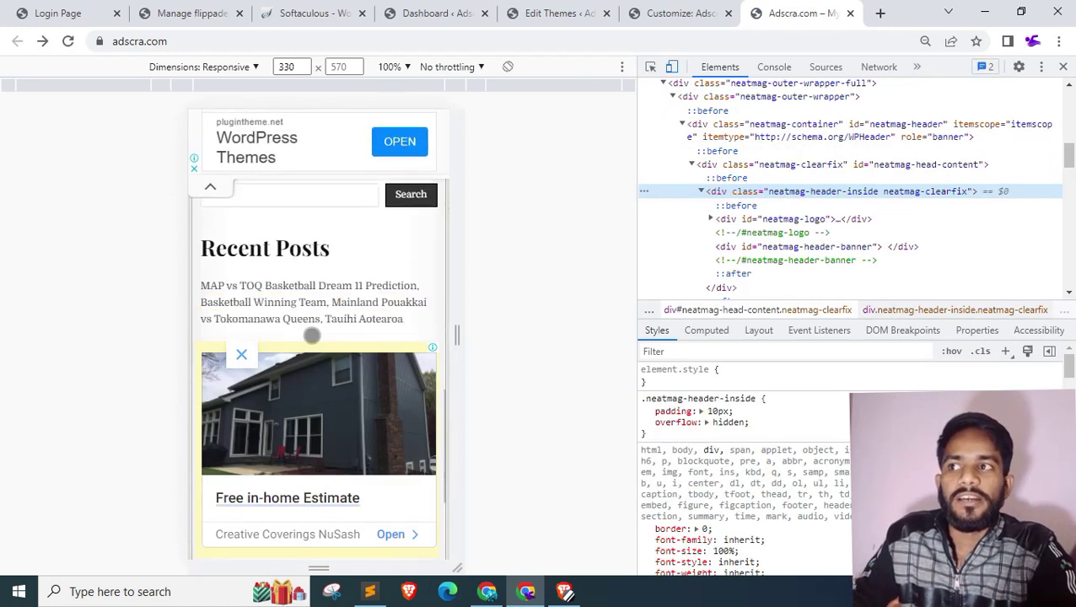
{"action": "scroll", "coordinate": [282, 369], "scroll_direction": "up", "scroll_amount": 15}
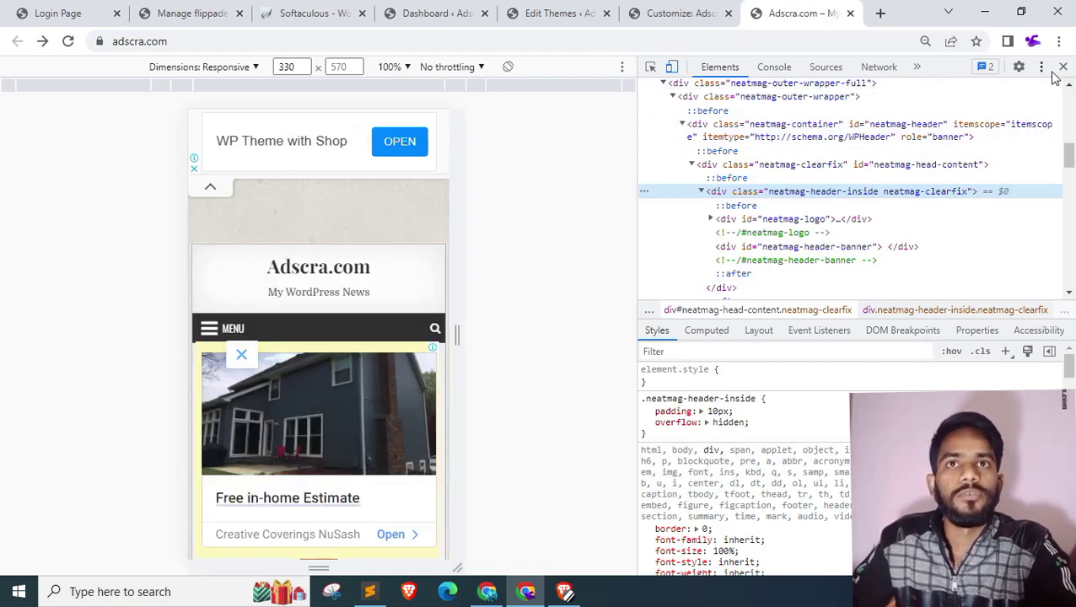
{"action": "left_click", "coordinate": [243, 356]}
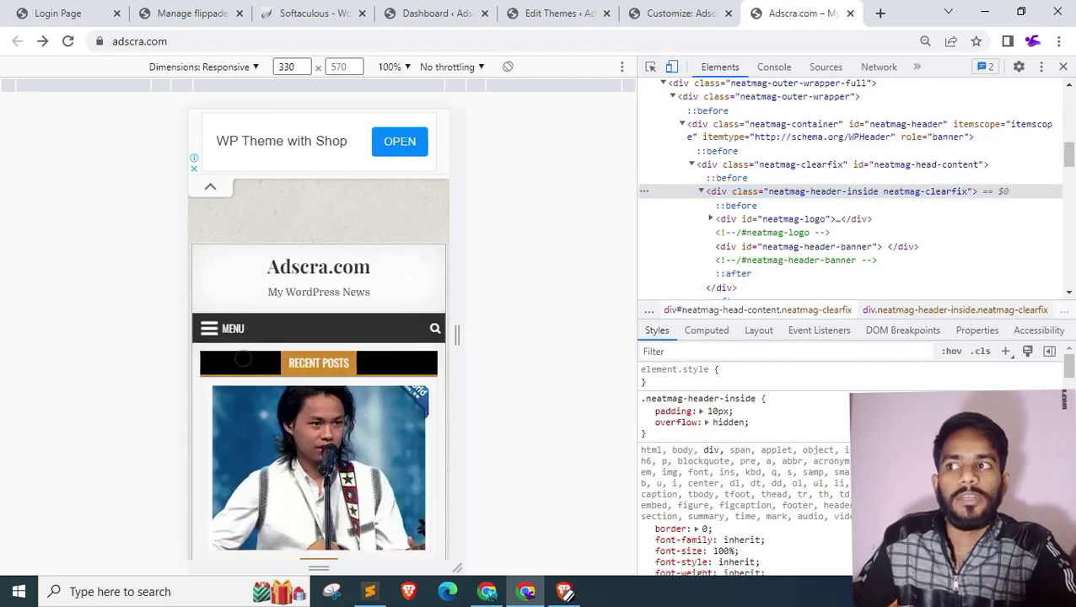
{"action": "left_click", "coordinate": [1063, 67]}
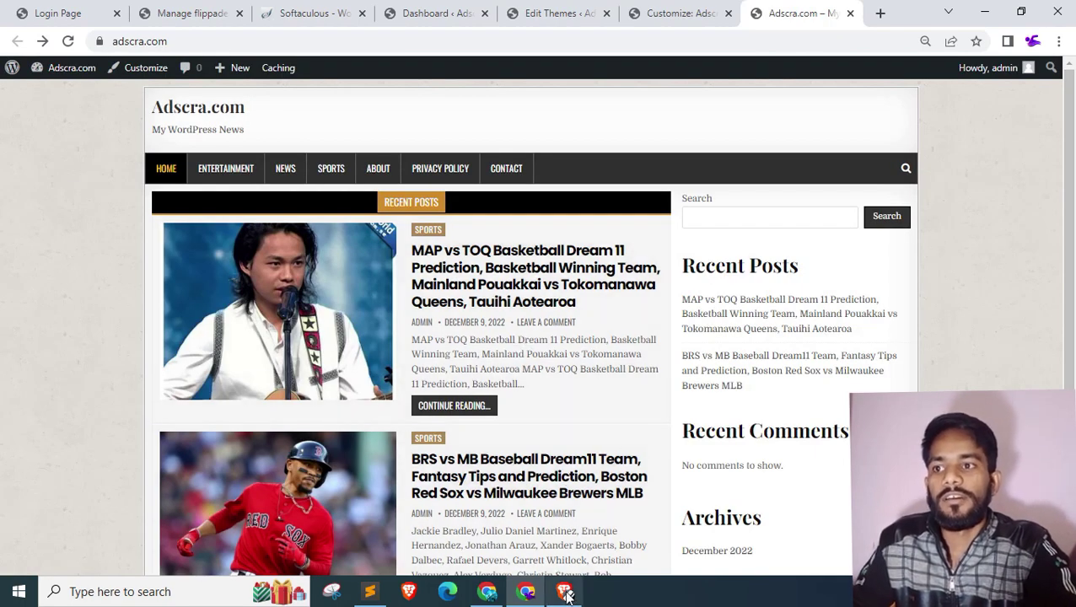
Bring style.css forward and review the seven NR-Ads rules under the SHOW DIV AFTER 5 SEC heading.
{"action": "left_click", "coordinate": [370, 592]}
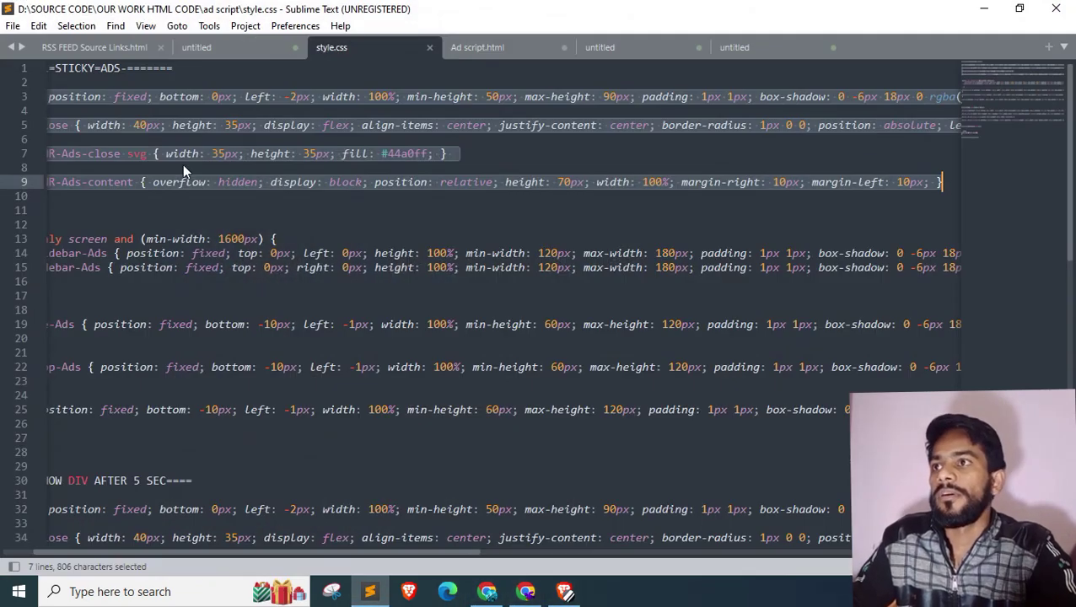
{"action": "left_click_drag", "start_coordinate": [126, 550], "coordinate": [39, 548]}
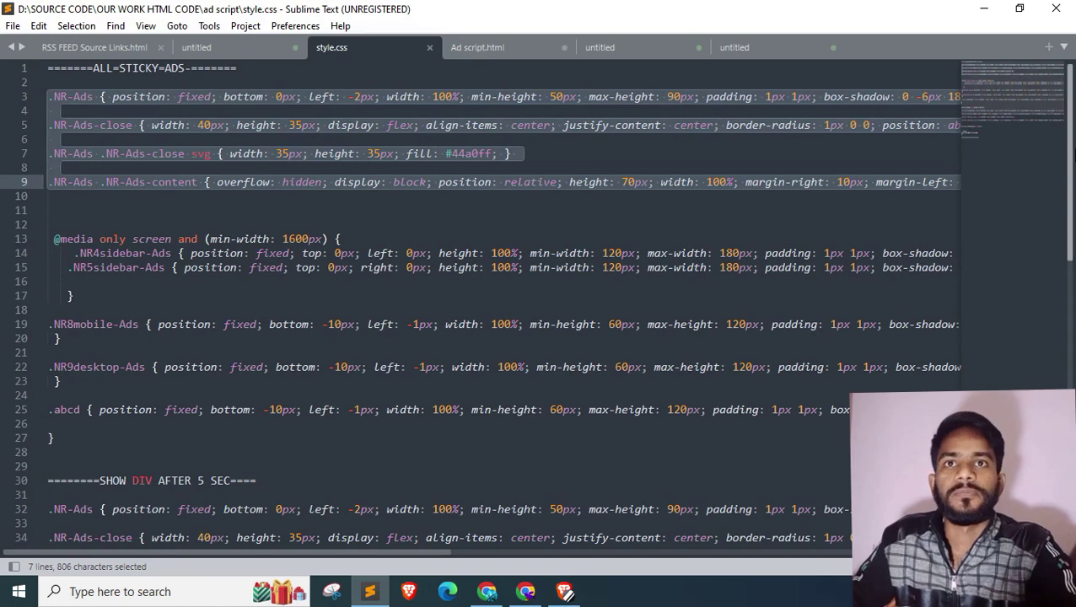
{"action": "scroll", "coordinate": [207, 168], "scroll_direction": "down", "scroll_amount": 7}
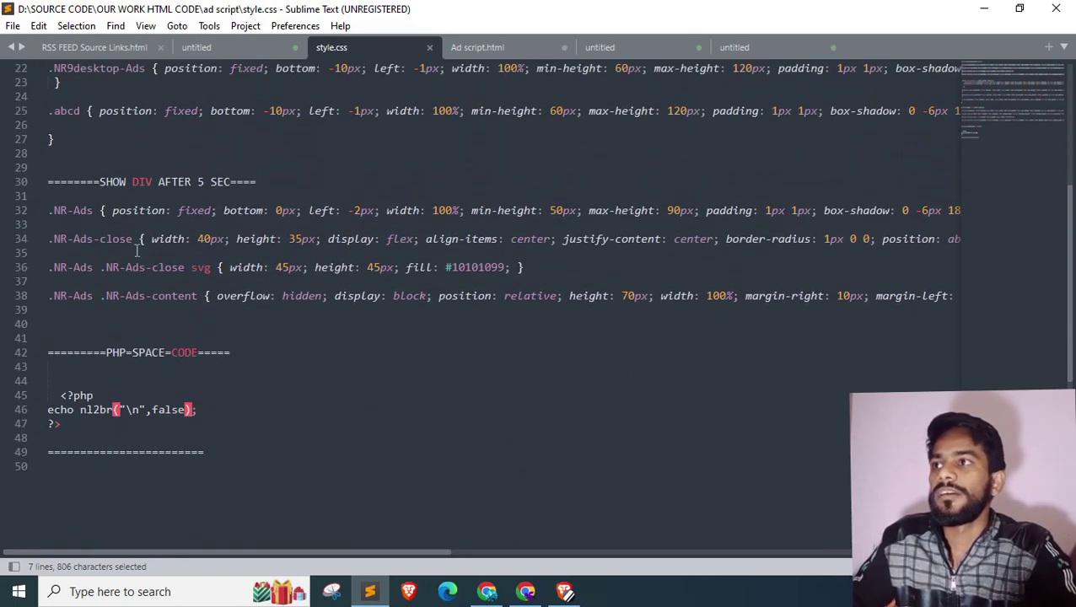
{"action": "left_click_drag", "start_coordinate": [94, 181], "coordinate": [236, 181]}
{"action": "left_click", "coordinate": [236, 182]}
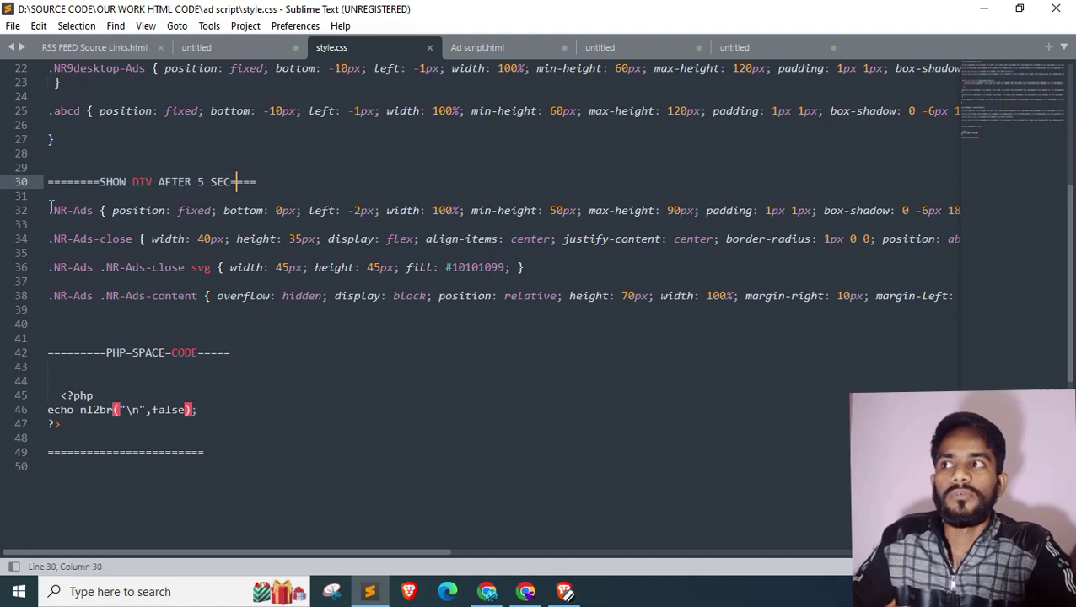
{"action": "left_click_drag", "start_coordinate": [51, 206], "coordinate": [453, 297]}
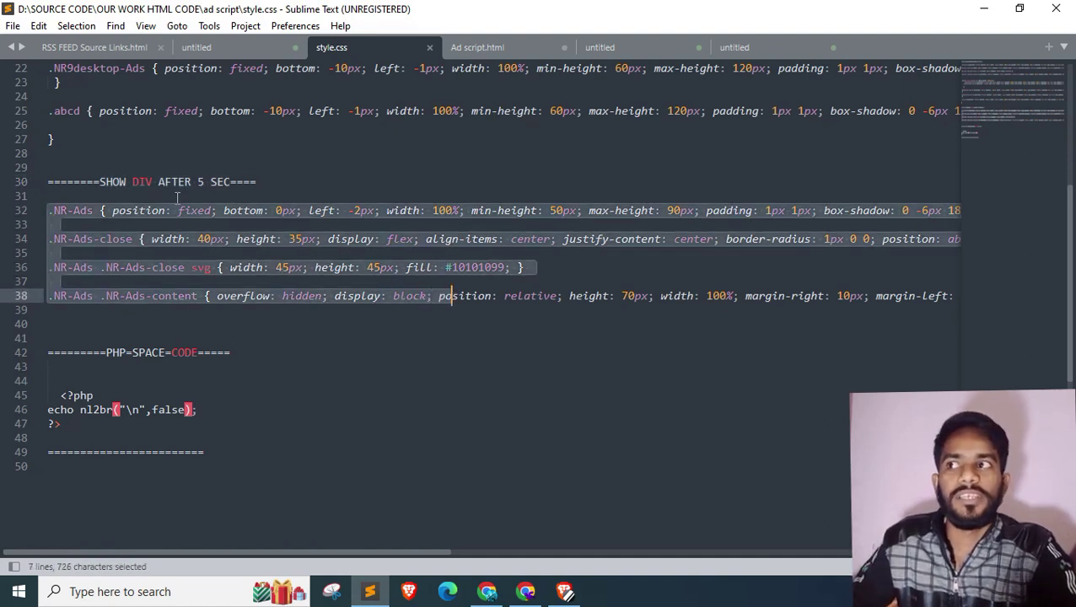
{"action": "left_click_drag", "start_coordinate": [198, 182], "coordinate": [216, 181]}
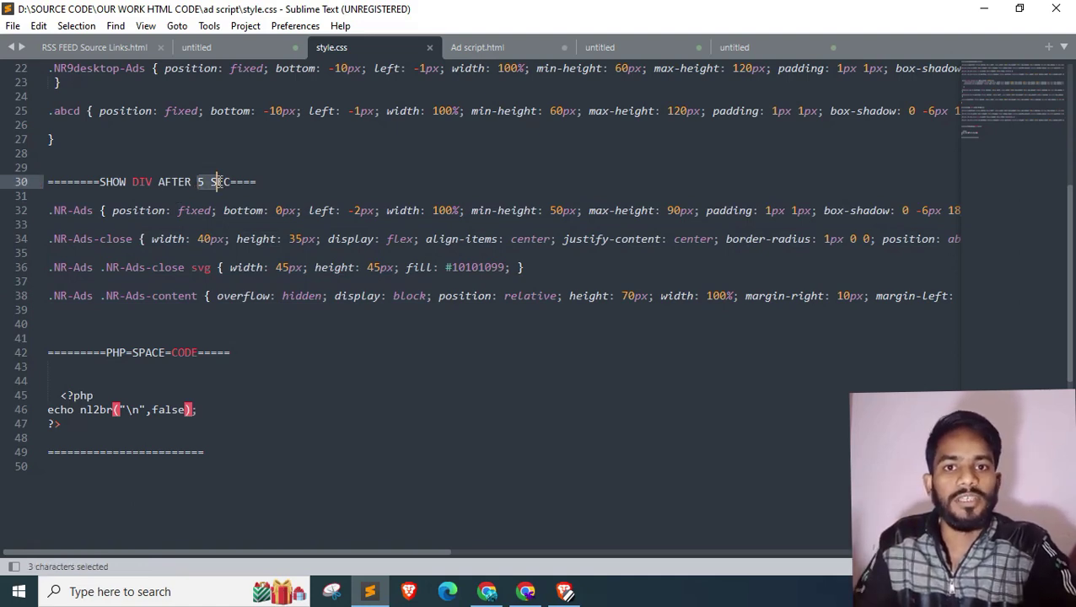
{"action": "scroll", "coordinate": [217, 180], "scroll_direction": "up", "scroll_amount": 7}
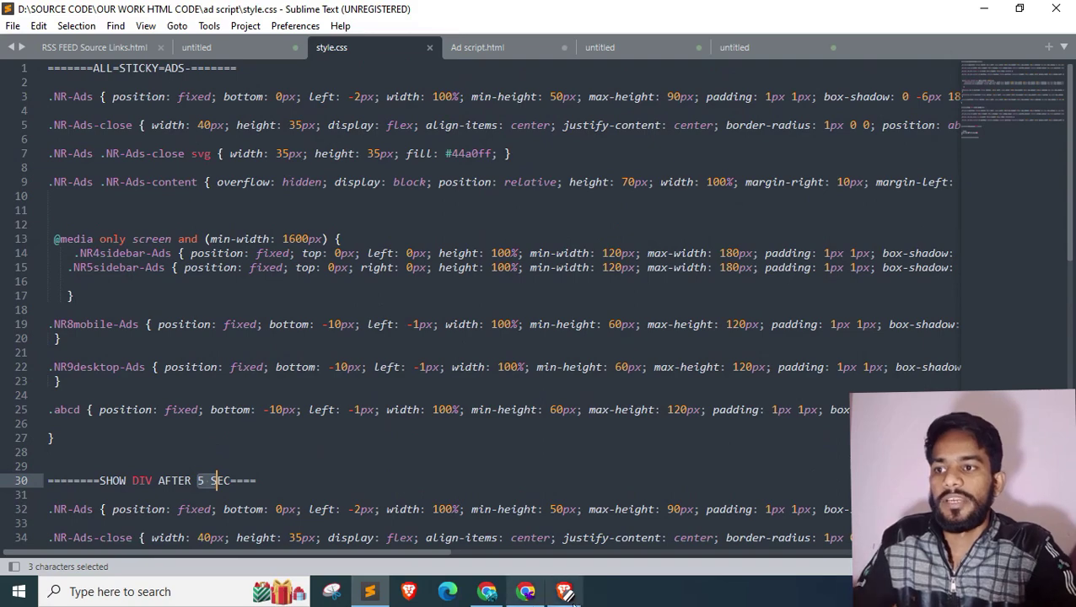
Reload the Adscra.com homepage and dismiss the Java course ad banner.
{"action": "left_click", "coordinate": [526, 591]}
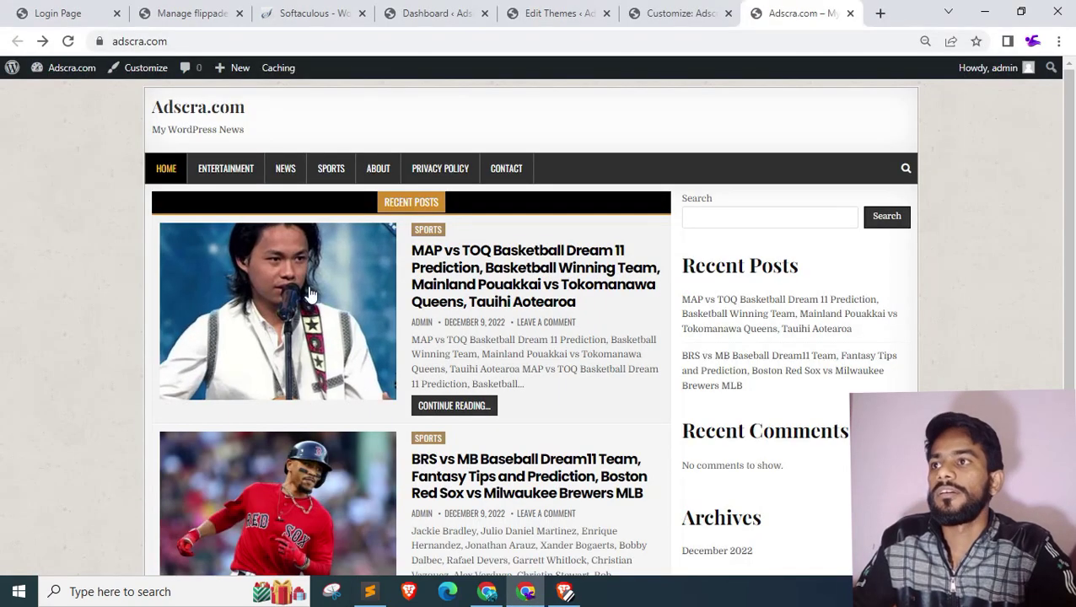
{"action": "left_click", "coordinate": [227, 113]}
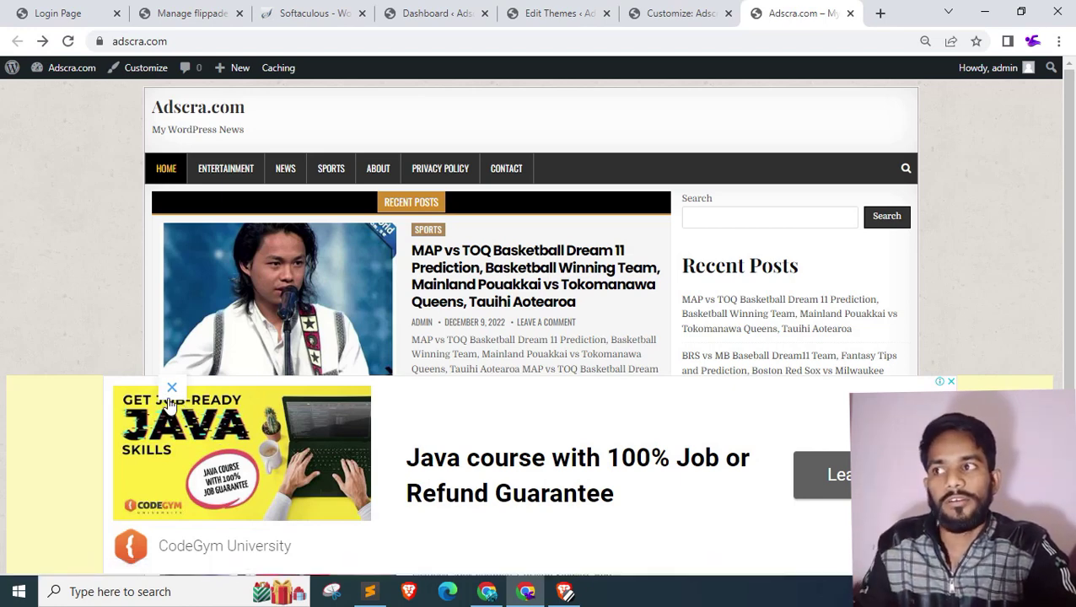
{"action": "left_click", "coordinate": [171, 390]}
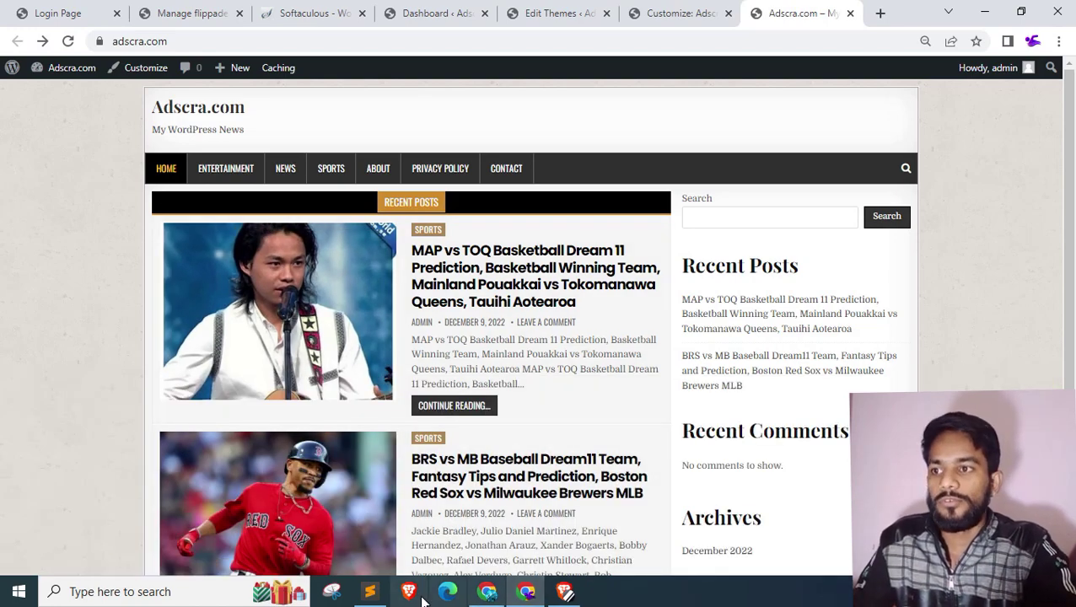
Cycle through the open windows back to the browser and reopen the footer.php theme editor.
{"action": "left_click", "coordinate": [370, 592]}
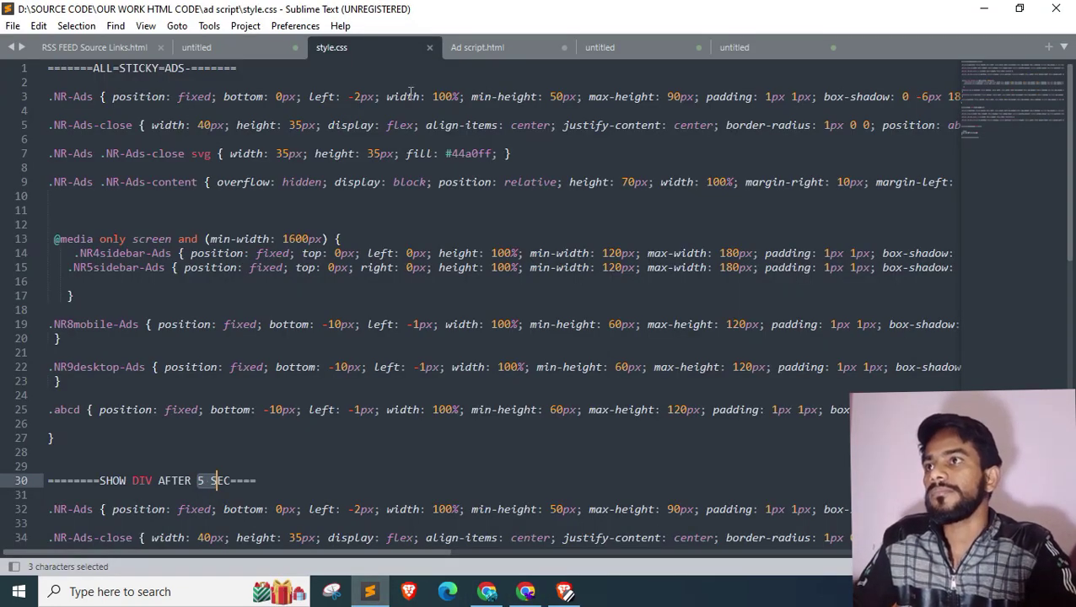
{"action": "left_click", "coordinate": [486, 592]}
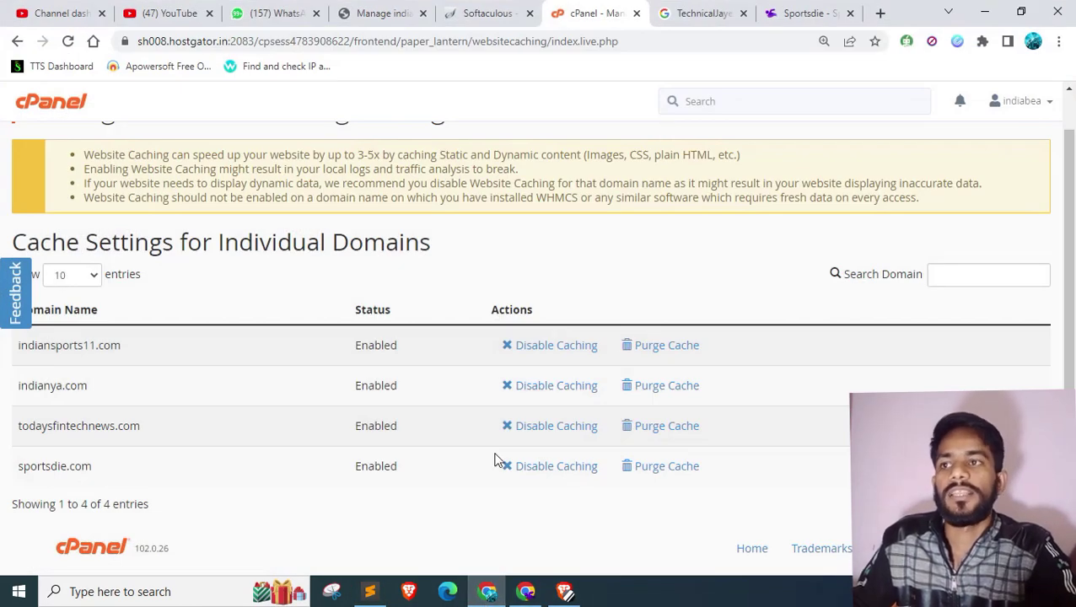
{"action": "left_click", "coordinate": [369, 591]}
{"action": "left_click", "coordinate": [526, 591]}
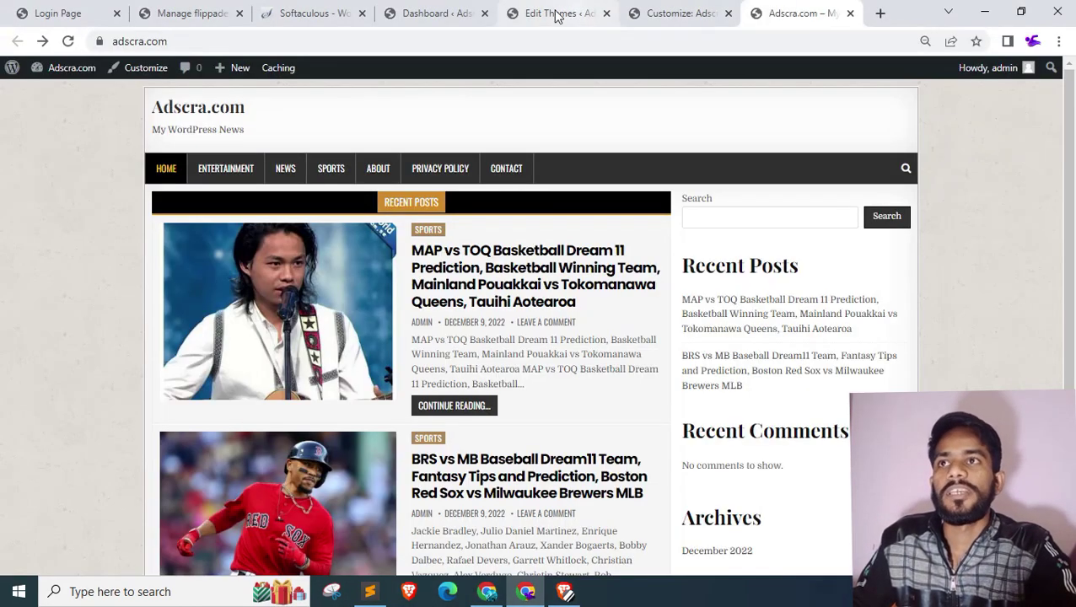
{"action": "left_click", "coordinate": [559, 14]}
Undo the pasted ad code in footer.php, then empty and publish the Additional CSS.
{"action": "left_click", "coordinate": [226, 451]}
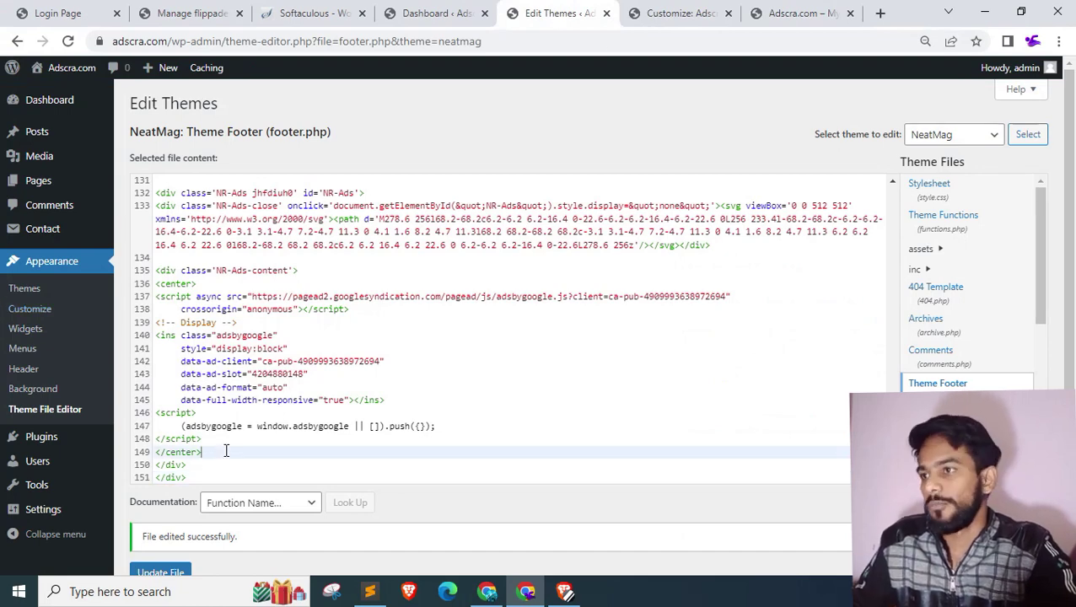
{"action": "key", "text": "ctrl+z"}
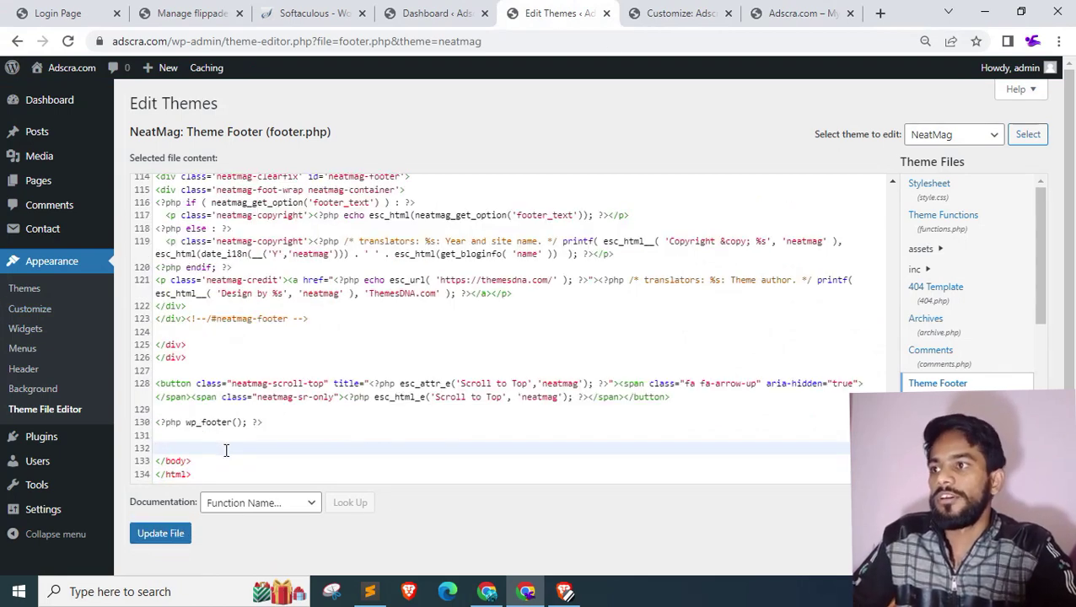
{"action": "left_click", "coordinate": [675, 13]}
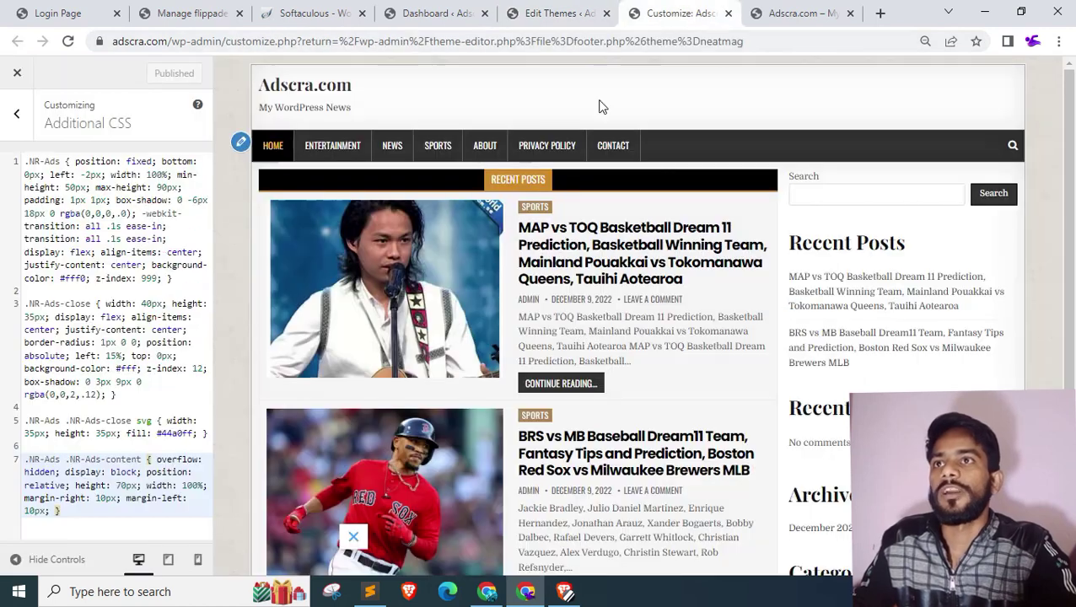
{"action": "left_click", "coordinate": [106, 329]}
{"action": "key", "text": "ctrl+a"}
{"action": "key", "text": "Delete"}
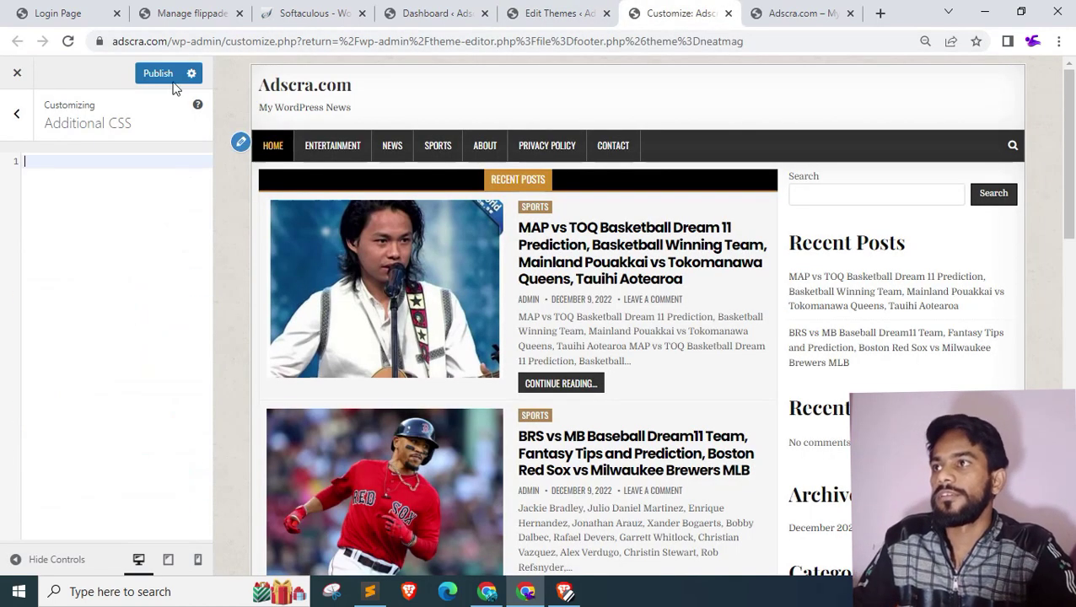
{"action": "left_click", "coordinate": [174, 74]}
Save the edited footer.php, then bring style.css in Sublime Text to the front.
{"action": "left_click", "coordinate": [557, 14]}
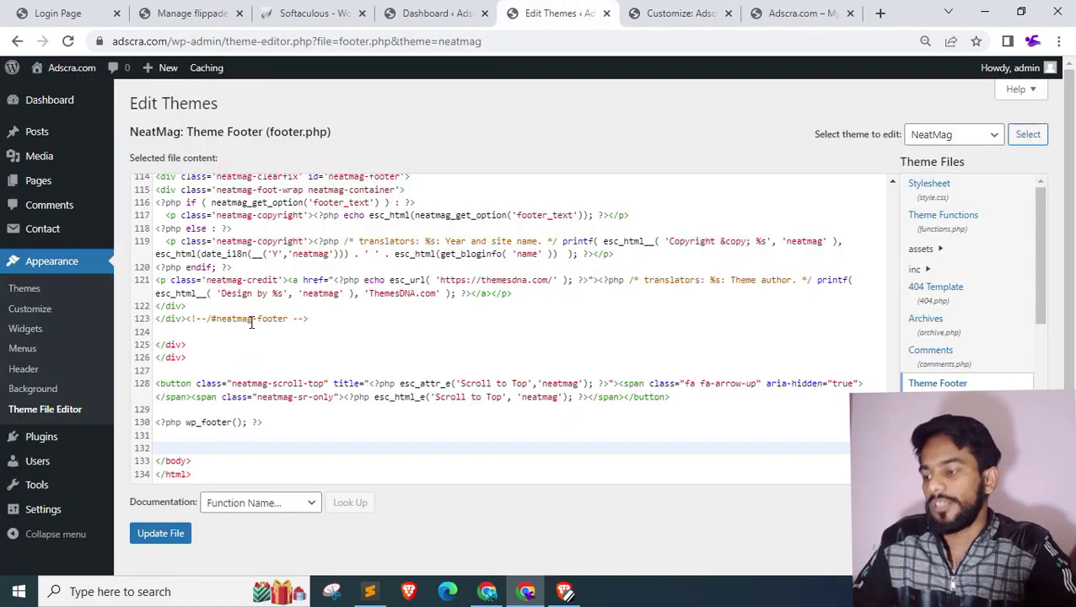
{"action": "left_click", "coordinate": [161, 533]}
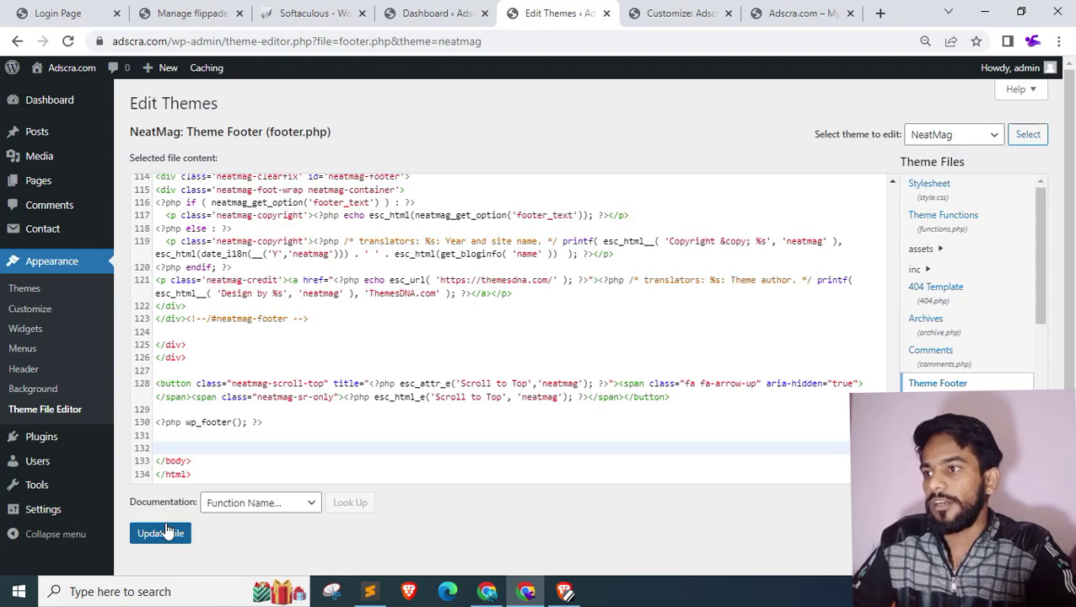
{"action": "left_click", "coordinate": [479, 597]}
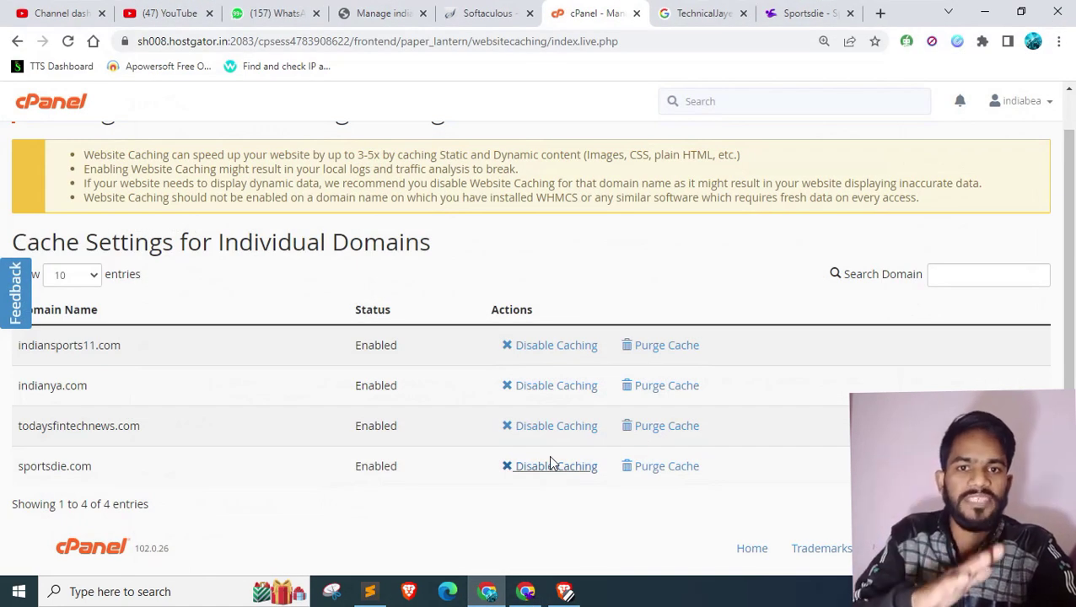
{"action": "left_click", "coordinate": [526, 591]}
{"action": "left_click", "coordinate": [381, 599]}
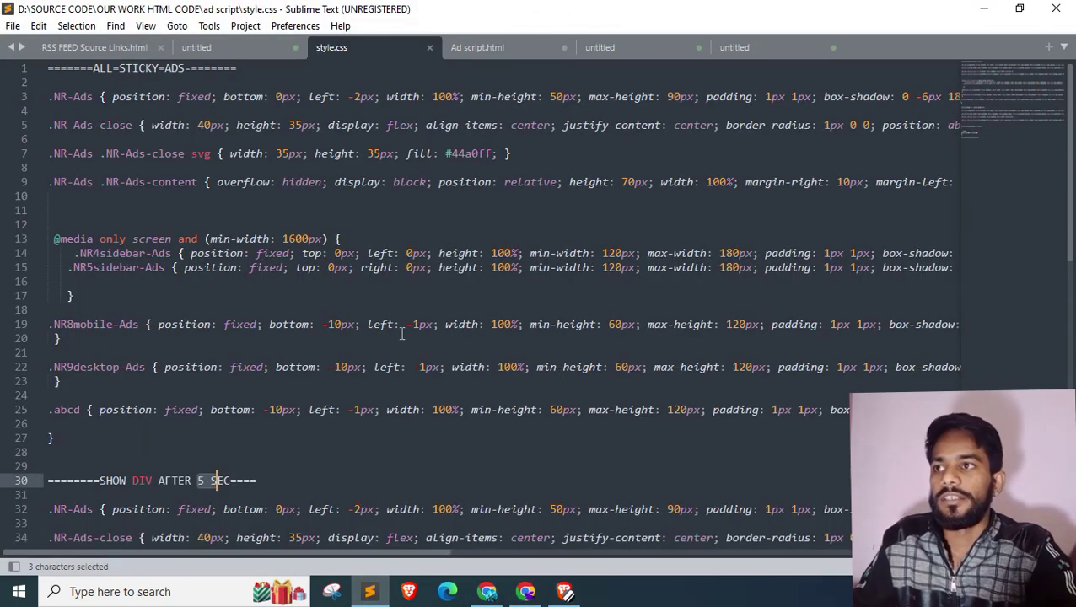
{"action": "left_click", "coordinate": [55, 241]}
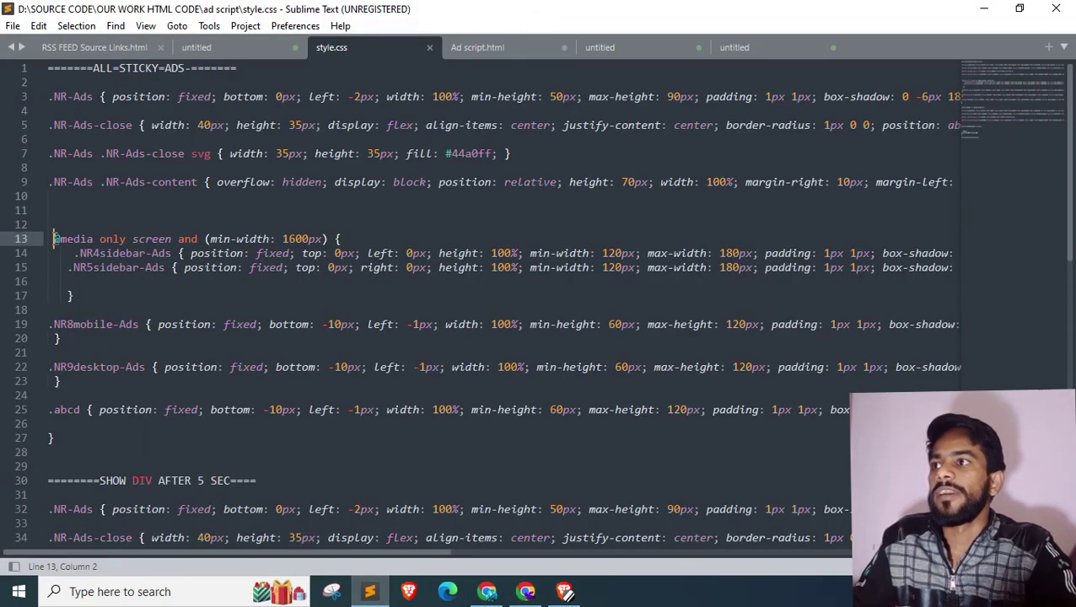
{"action": "left_click_drag", "start_coordinate": [54, 240], "coordinate": [121, 294]}
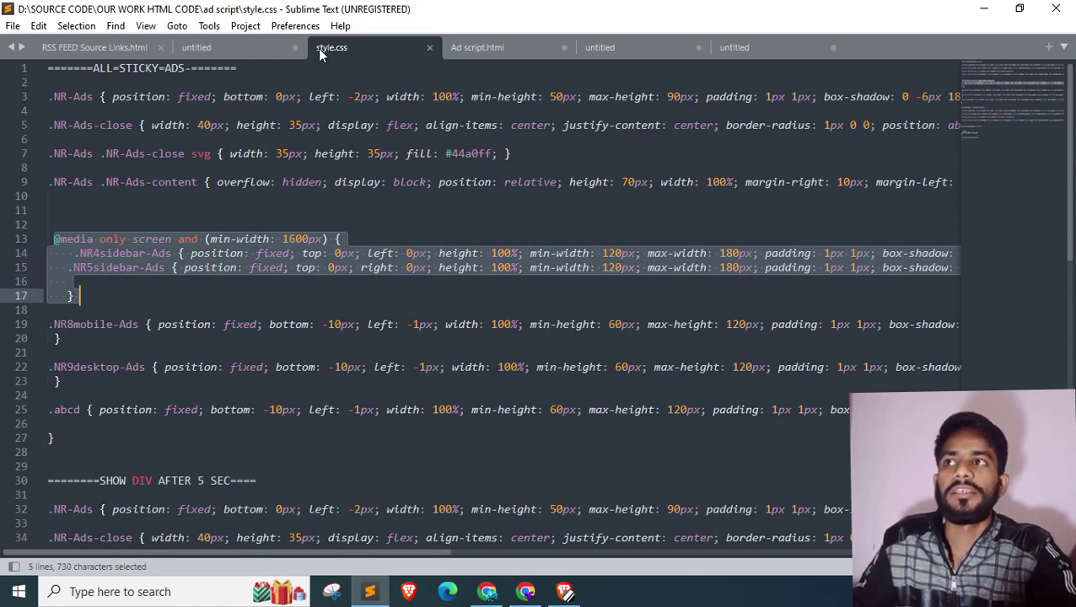
{"action": "left_click", "coordinate": [493, 45]}
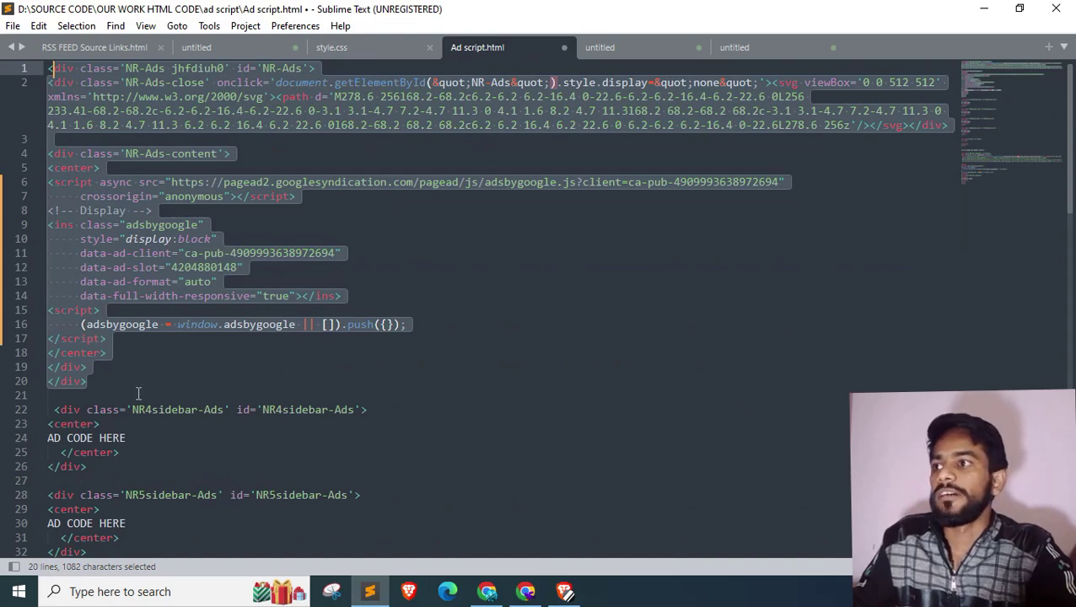
{"action": "scroll", "coordinate": [127, 367], "scroll_direction": "down", "scroll_amount": 2}
{"action": "left_click_drag", "start_coordinate": [55, 297], "coordinate": [140, 439]}
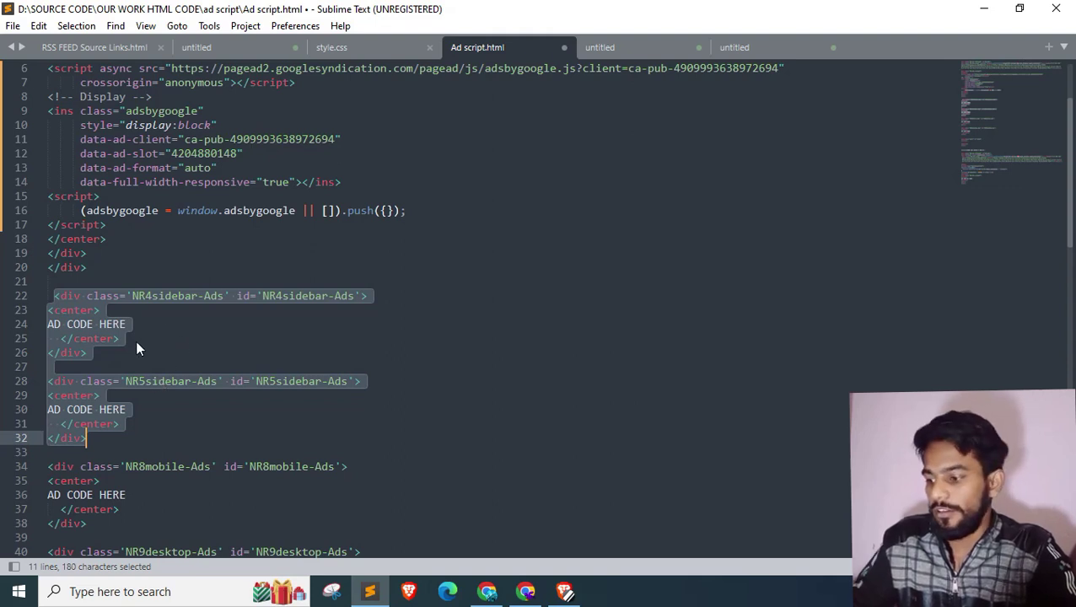
{"action": "key", "text": "ctrl+c"}
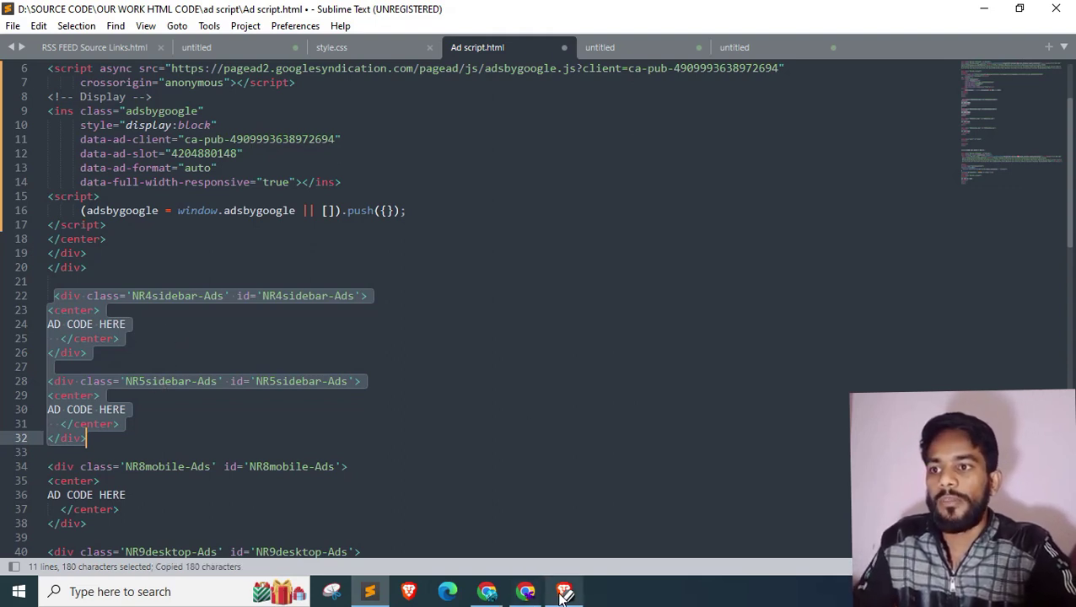
{"action": "mouse_move", "coordinate": [540, 597]}
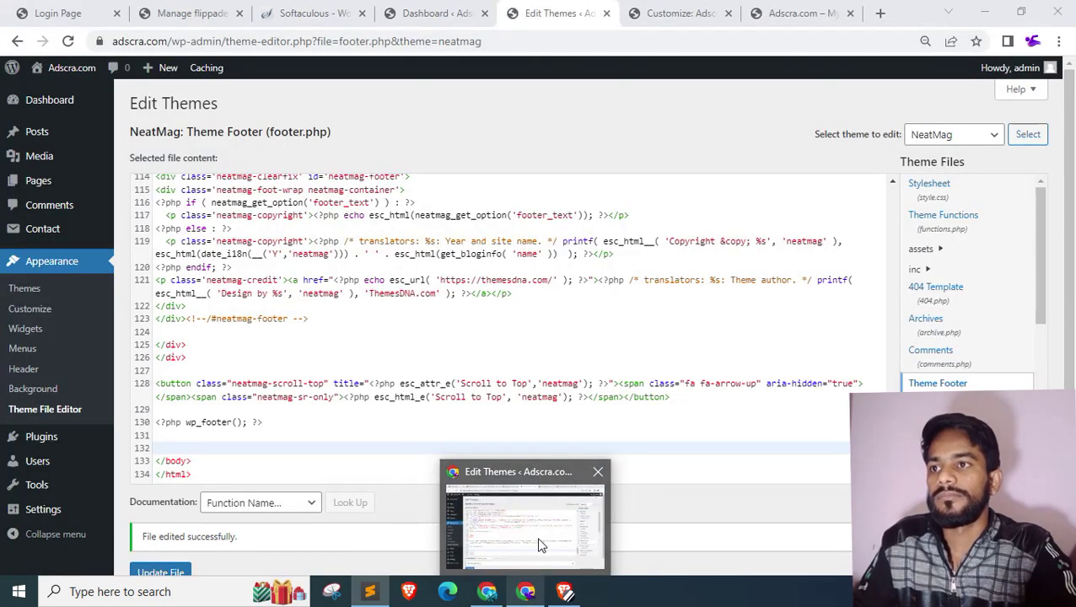
Paste the NR4 and NR5 sidebar blocks at line 132 of footer.php, marking the AD CODE HERE placeholders on lines 134 and 140.
{"action": "left_click", "coordinate": [540, 545]}
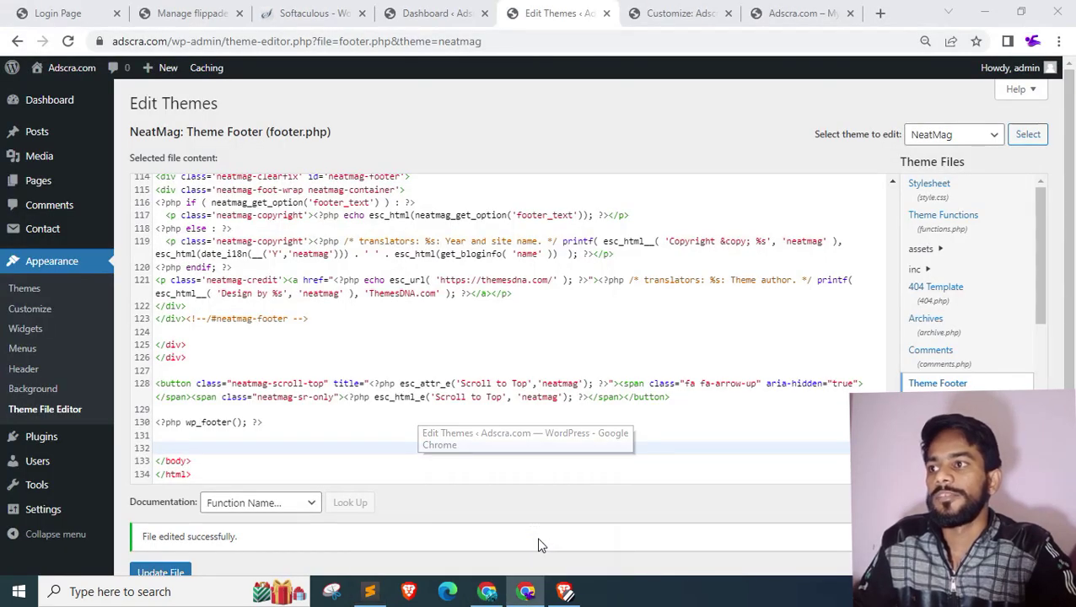
{"action": "left_click", "coordinate": [181, 447]}
{"action": "key", "text": "ctrl+v"}
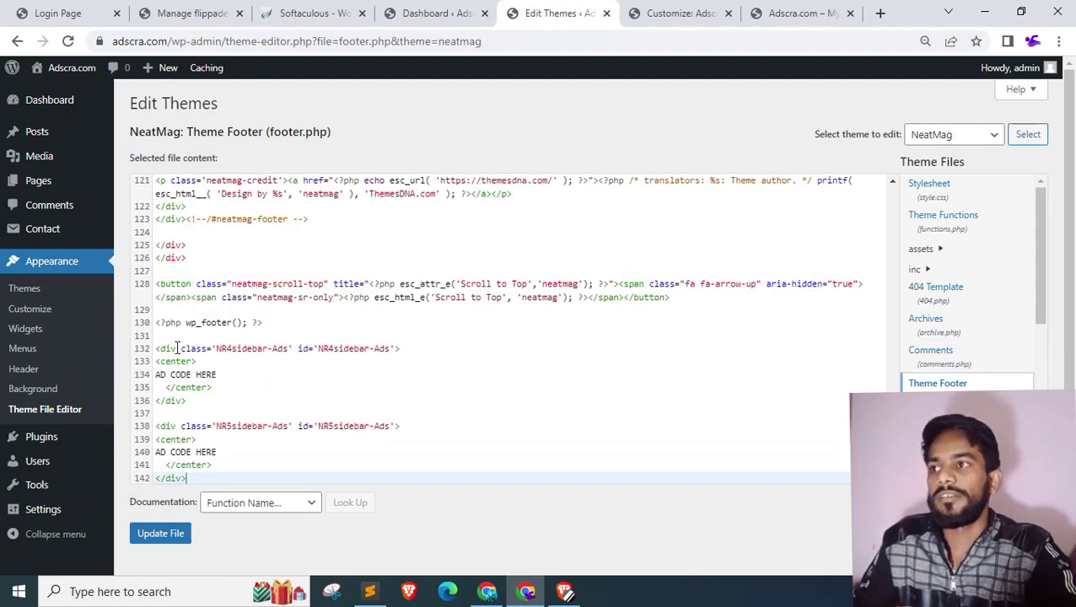
{"action": "left_click_drag", "start_coordinate": [226, 376], "coordinate": [130, 379]}
{"action": "left_click_drag", "start_coordinate": [224, 447], "coordinate": [156, 447]}
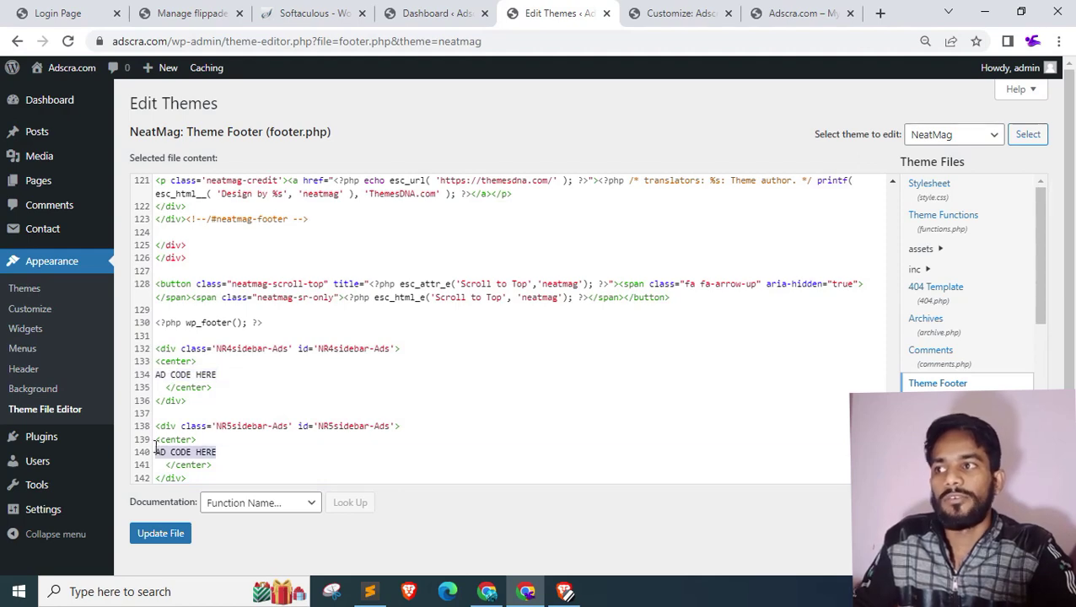
{"action": "left_click", "coordinate": [370, 591]}
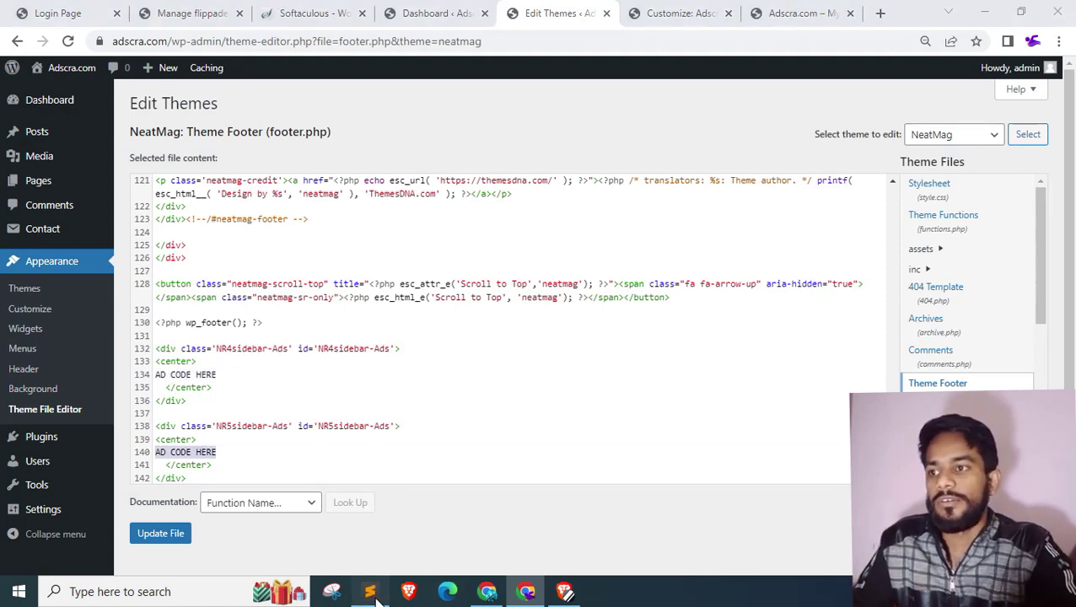
{"action": "left_click", "coordinate": [375, 49]}
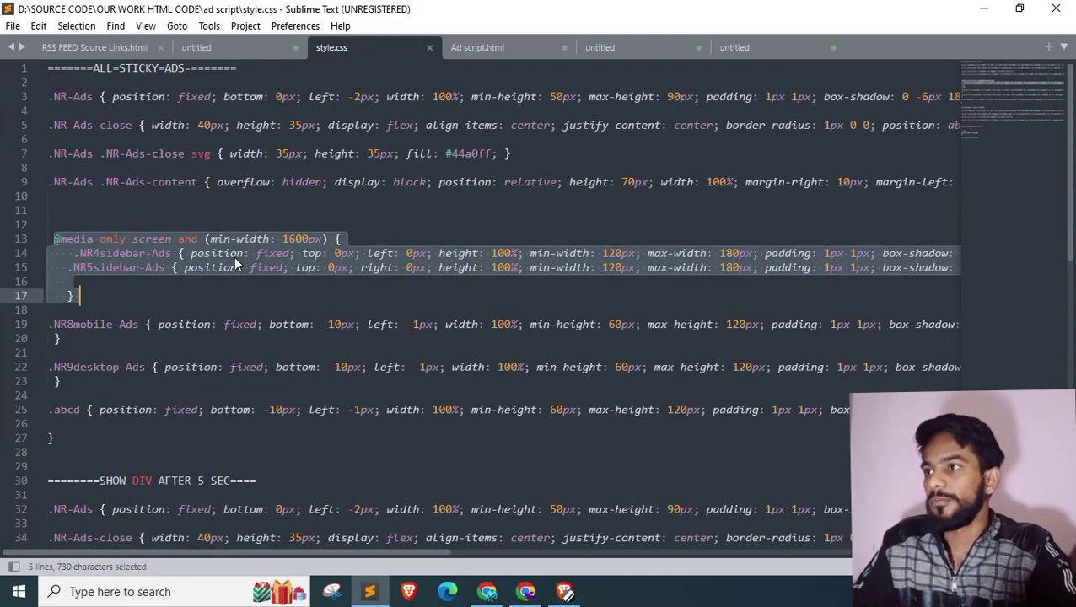
{"action": "left_click", "coordinate": [526, 592]}
{"action": "left_click", "coordinate": [679, 13]}
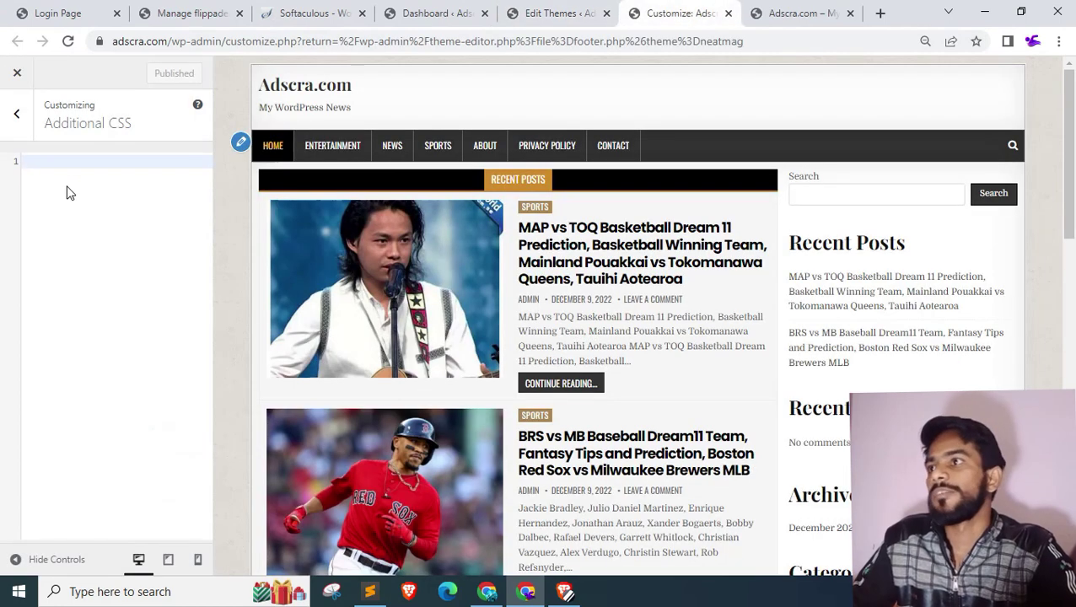
{"action": "left_click", "coordinate": [77, 163]}
{"action": "key", "text": "ctrl+v"}
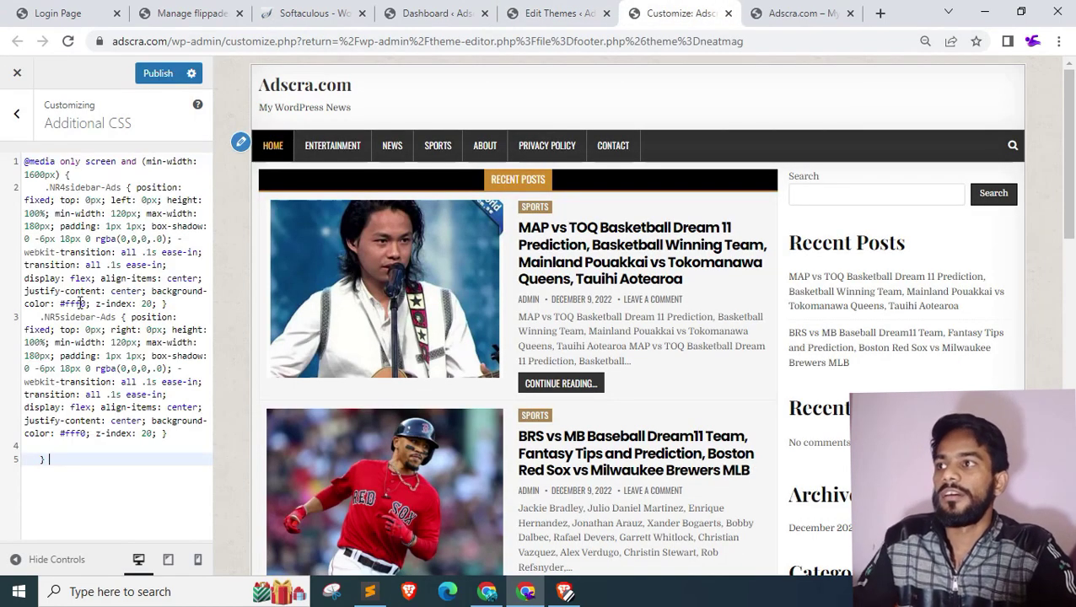
{"action": "left_click", "coordinate": [156, 74]}
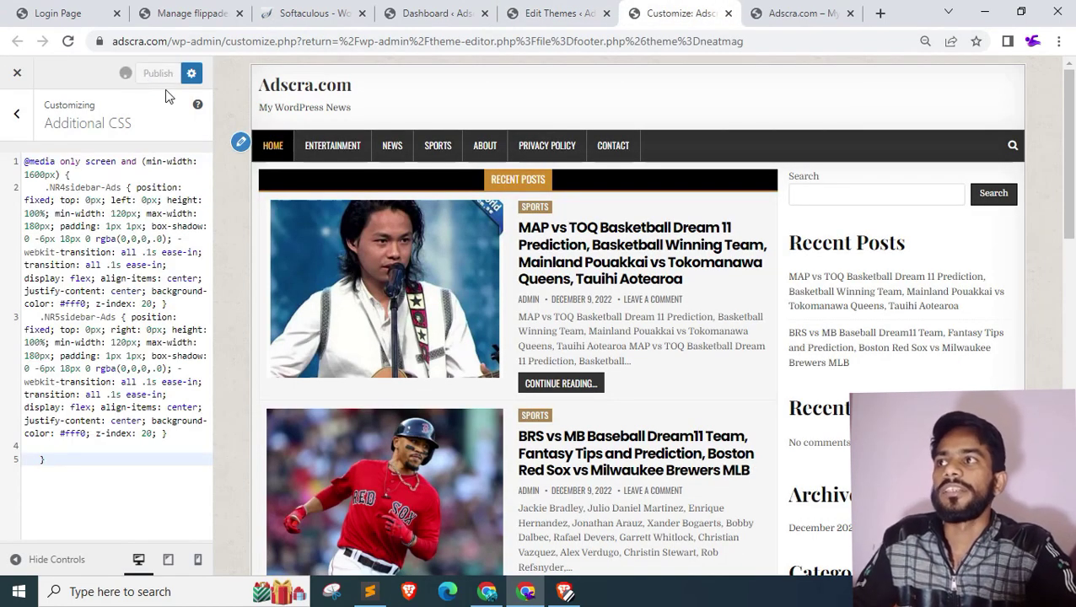
{"action": "left_click", "coordinate": [555, 12]}
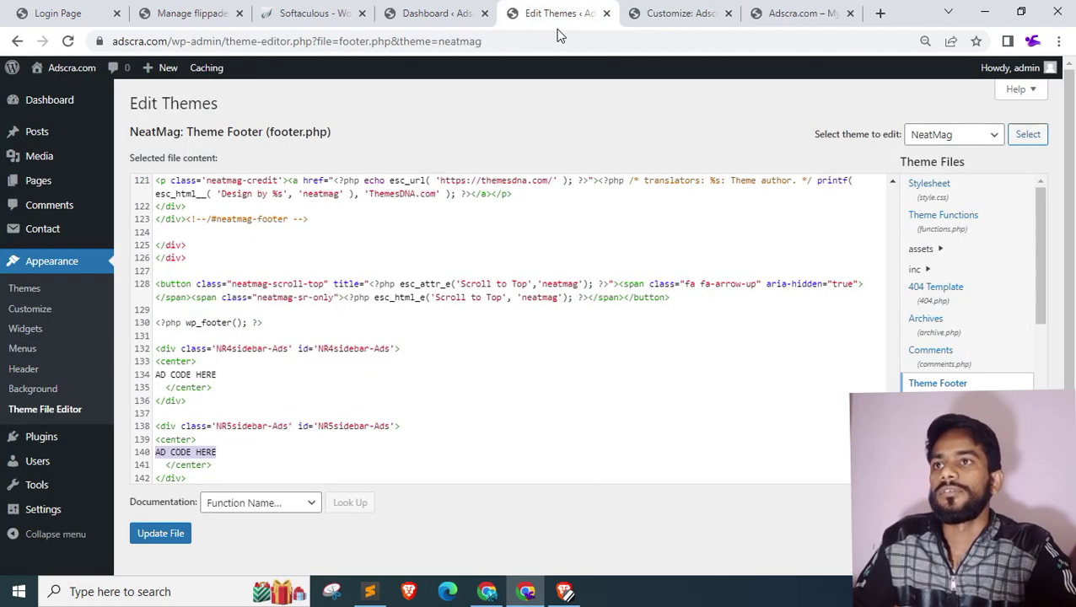
{"action": "left_click", "coordinate": [566, 591]}
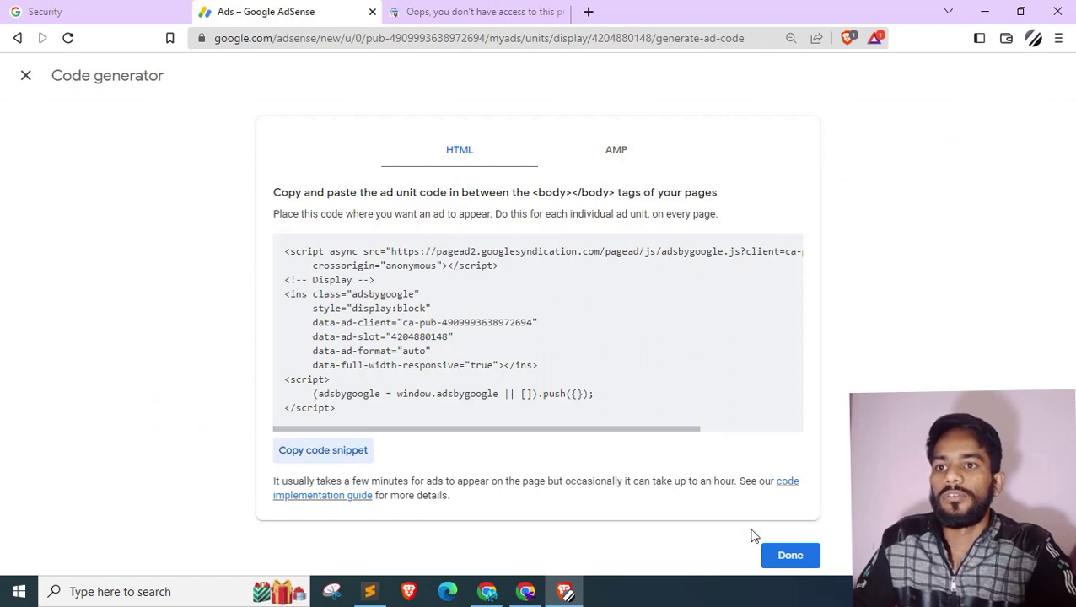
Start a new display ad unit and switch its ad size to Fixed.
{"action": "left_click", "coordinate": [769, 555]}
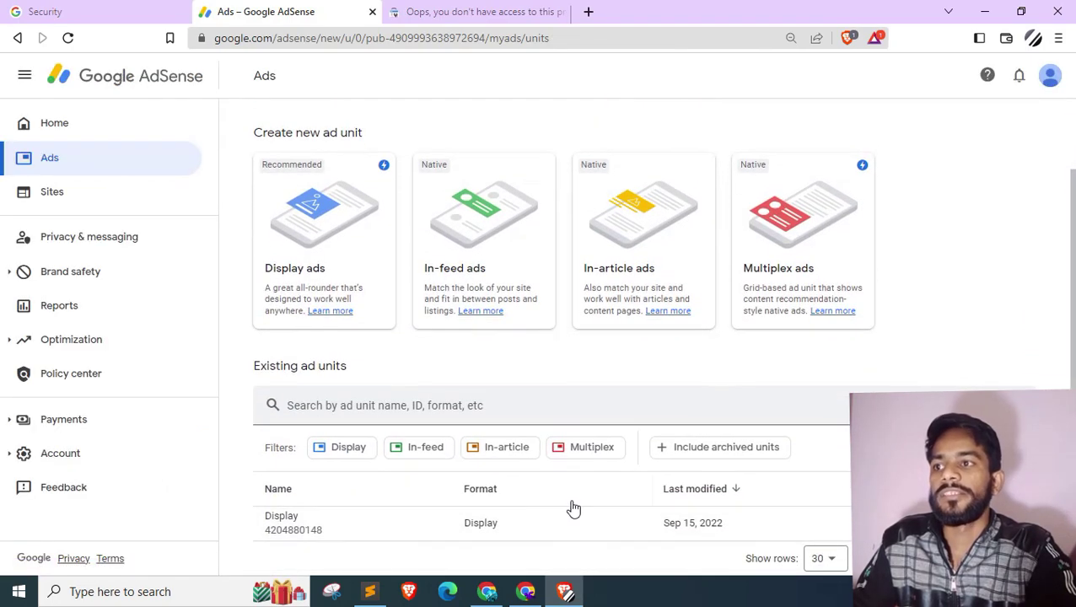
{"action": "left_click", "coordinate": [314, 253]}
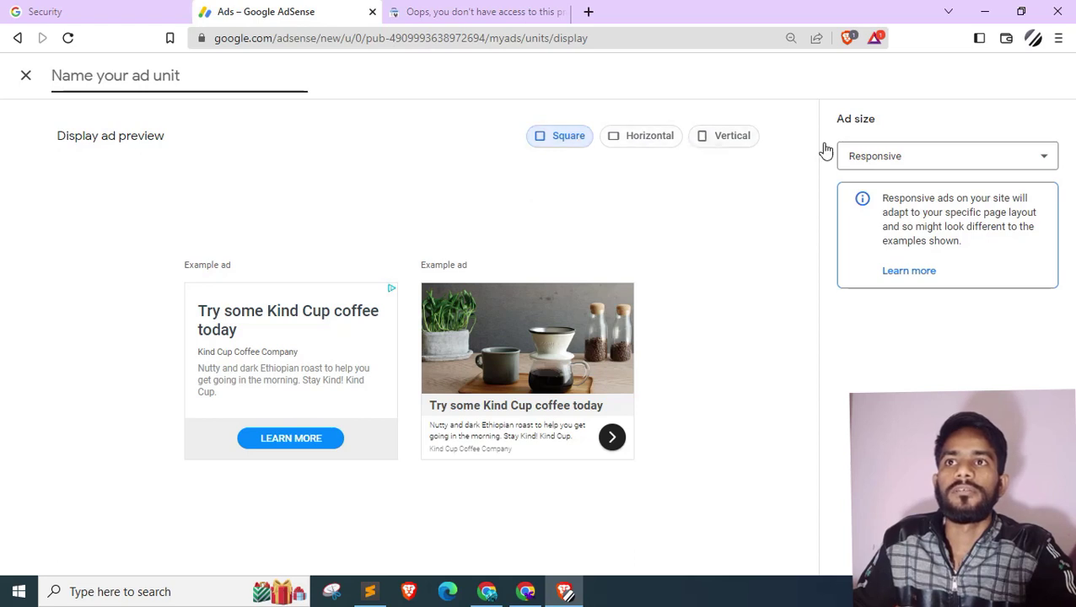
{"action": "left_click", "coordinate": [911, 157]}
{"action": "left_click", "coordinate": [888, 185]}
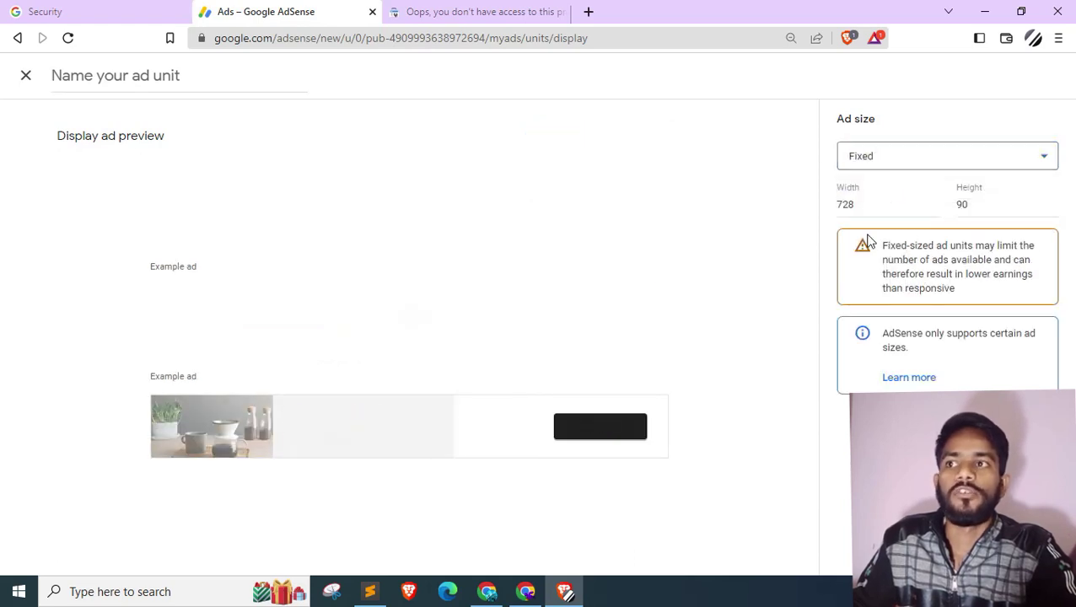
Set the fixed ad dimensions to width 120 and height 600.
{"action": "left_click_drag", "start_coordinate": [871, 206], "coordinate": [814, 219]}
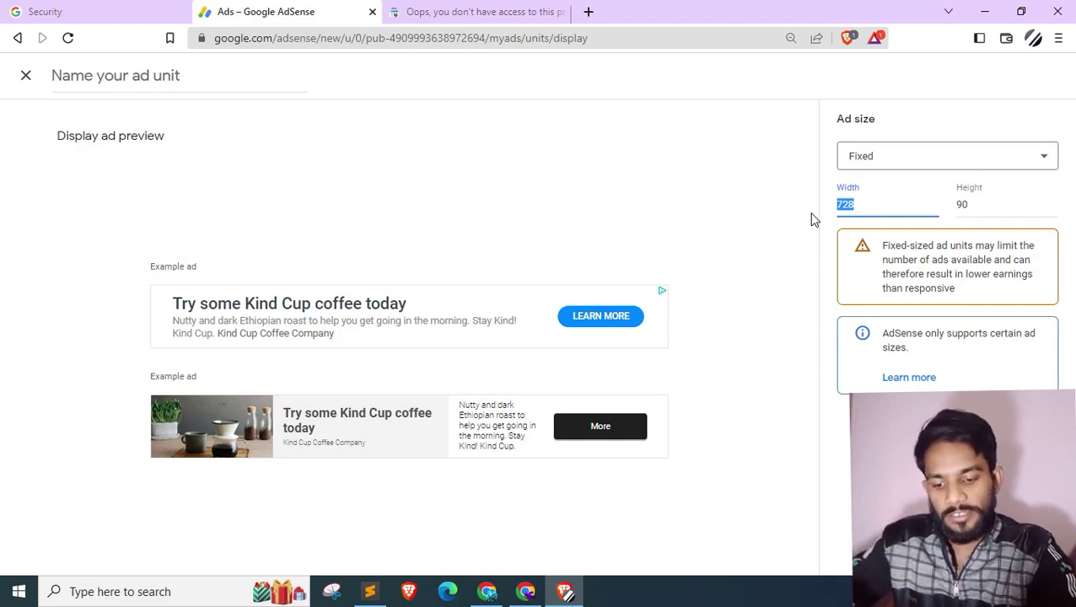
{"action": "type", "text": "300"}
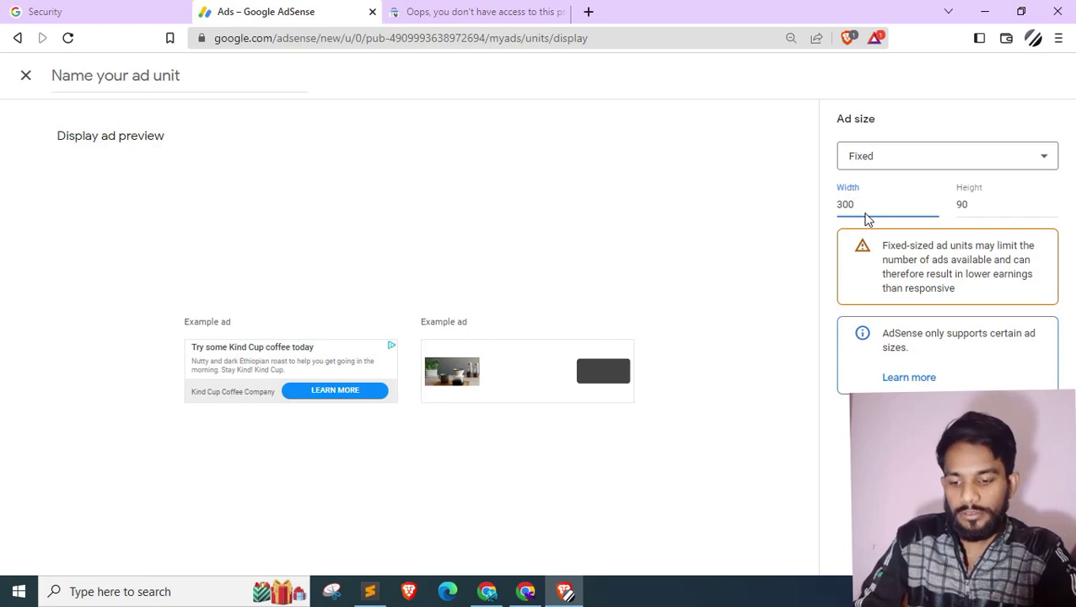
{"action": "key", "text": "BackSpace"}
{"action": "key", "text": "BackSpace"}
{"action": "key", "text": "BackSpace"}
{"action": "type", "text": "2"}
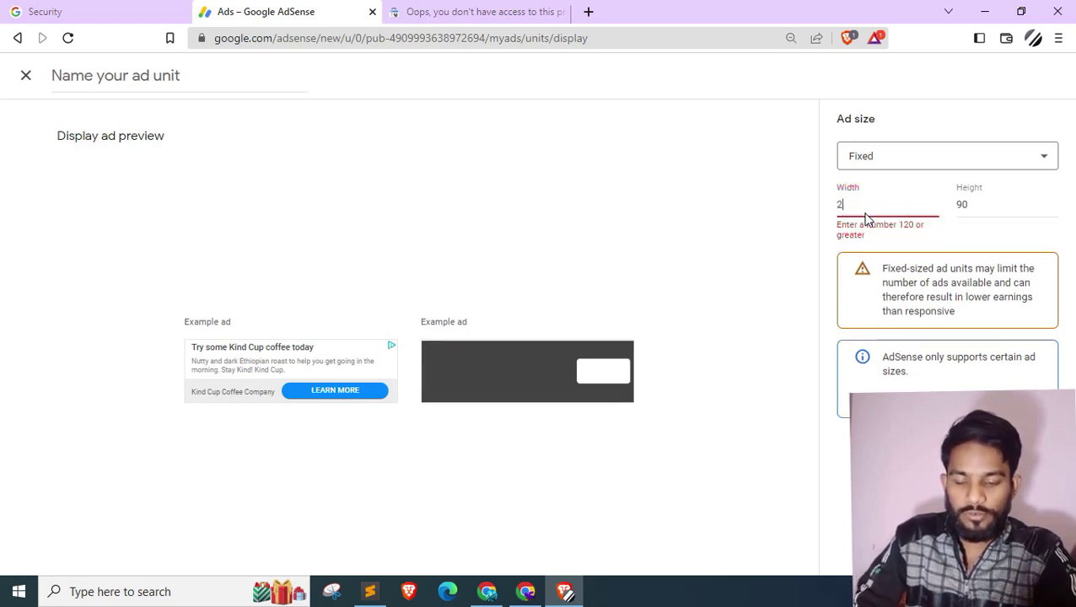
{"action": "type", "text": "00"}
{"action": "left_click", "coordinate": [969, 208]}
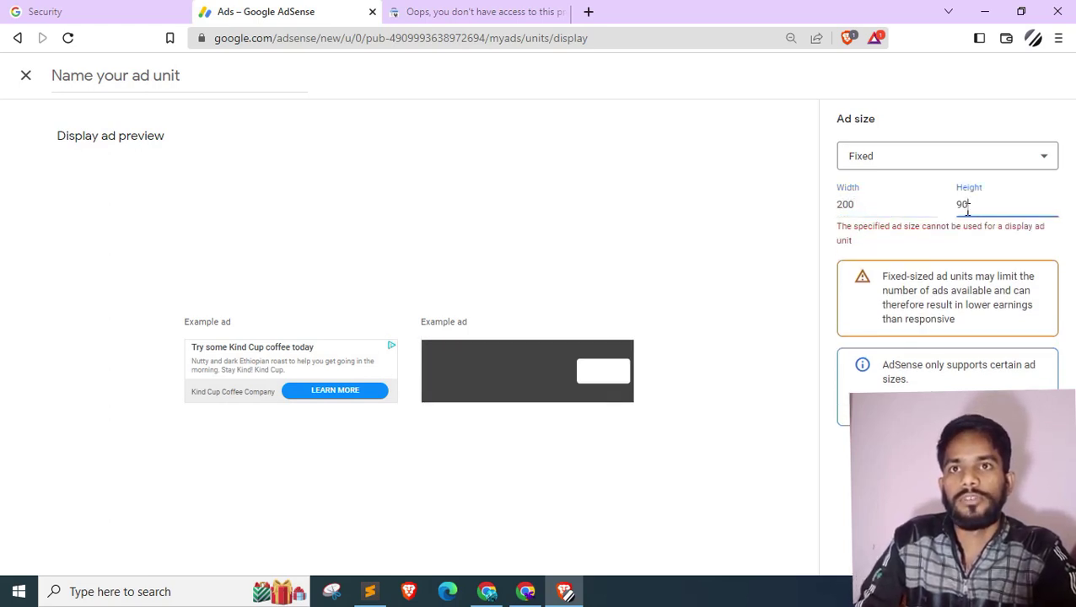
{"action": "type", "text": "600"}
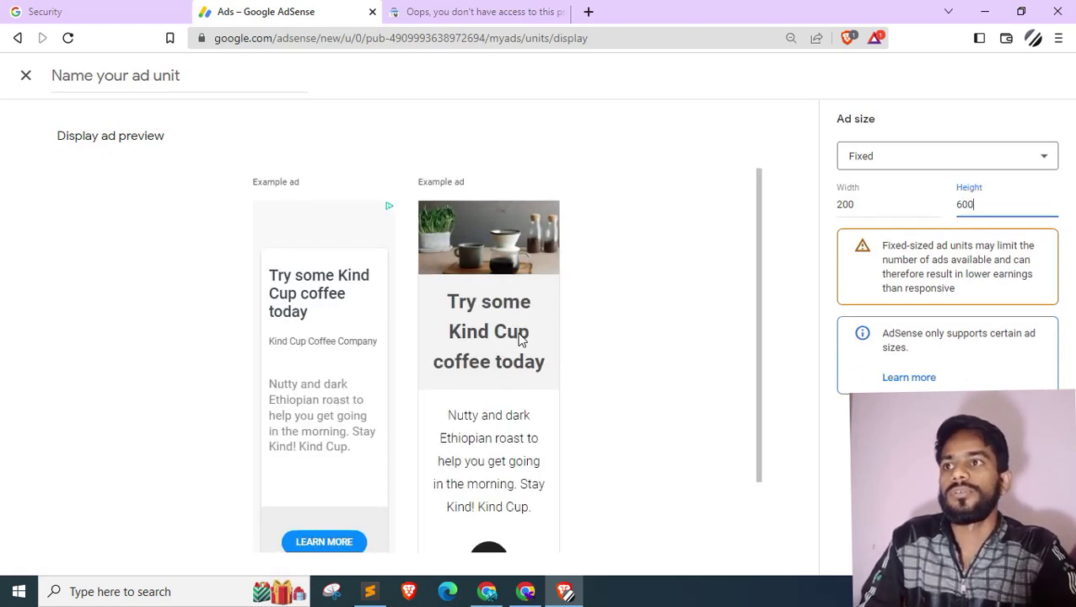
{"action": "scroll", "coordinate": [519, 336], "scroll_direction": "down", "scroll_amount": 1}
{"action": "scroll", "coordinate": [519, 336], "scroll_direction": "up", "scroll_amount": 1}
{"action": "left_click_drag", "start_coordinate": [851, 215], "coordinate": [840, 203]}
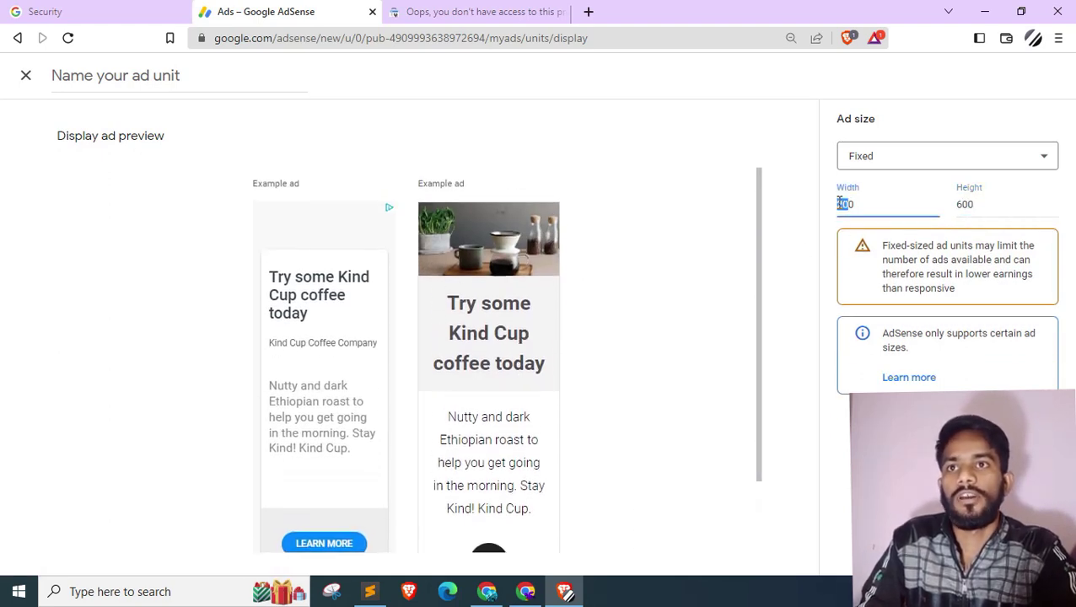
{"action": "key", "text": "BackSpace"}
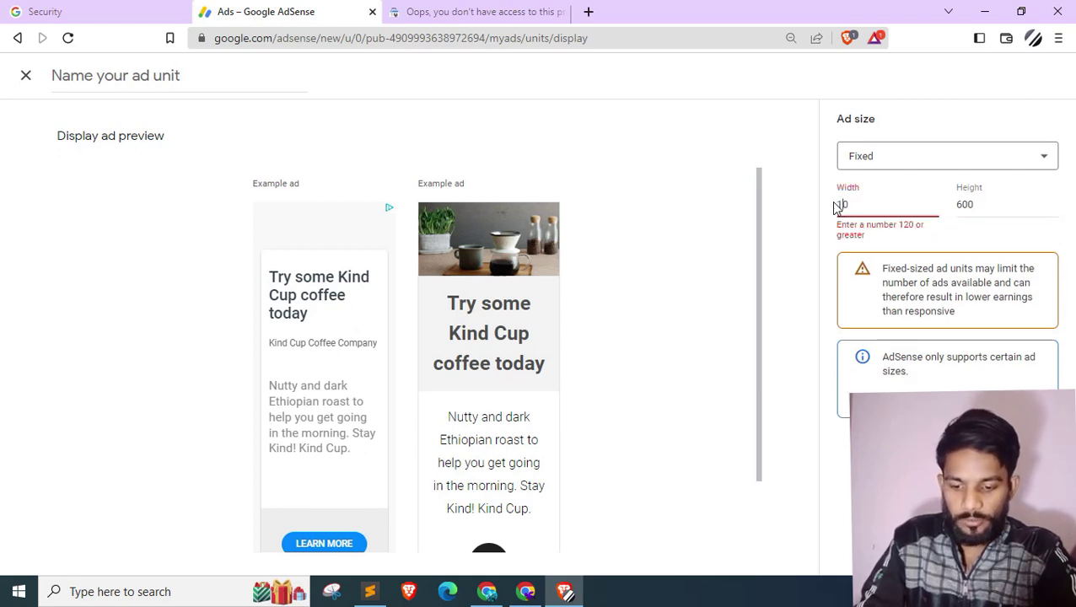
{"action": "type", "text": "15"}
{"action": "scroll", "coordinate": [456, 338], "scroll_direction": "down", "scroll_amount": 1}
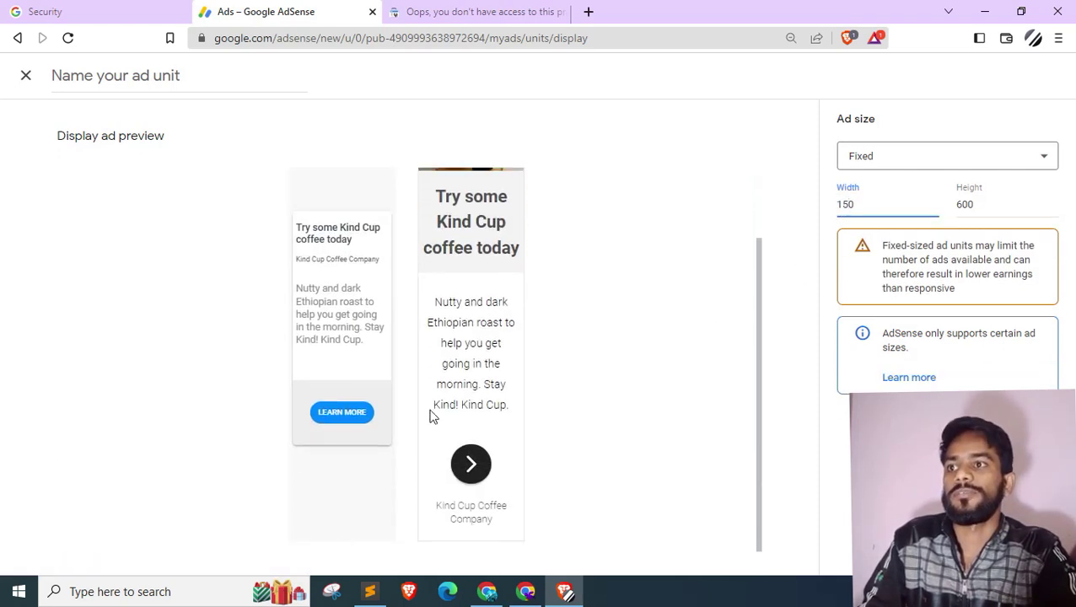
{"action": "scroll", "coordinate": [431, 419], "scroll_direction": "up", "scroll_amount": 2}
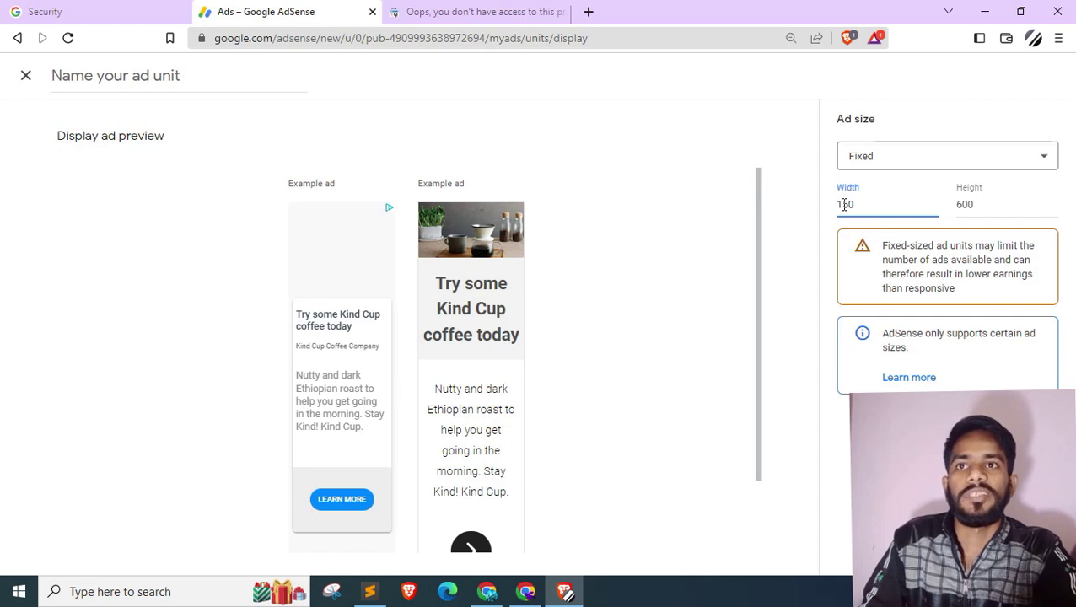
{"action": "key", "text": "BackSpace"}
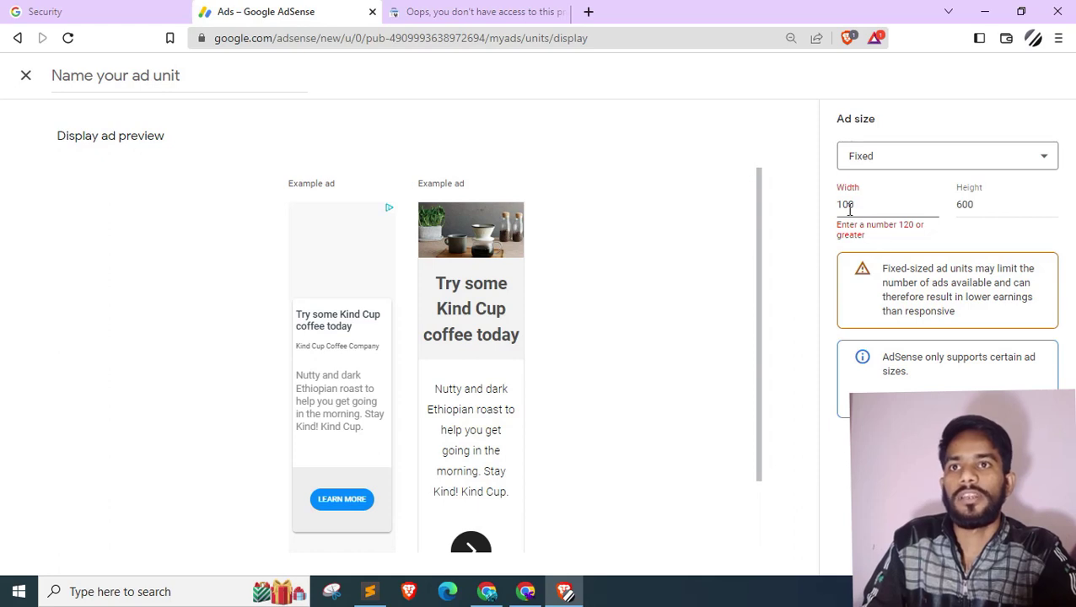
{"action": "left_click", "coordinate": [848, 206]}
{"action": "key", "text": "BackSpace"}
{"action": "type", "text": "2"}
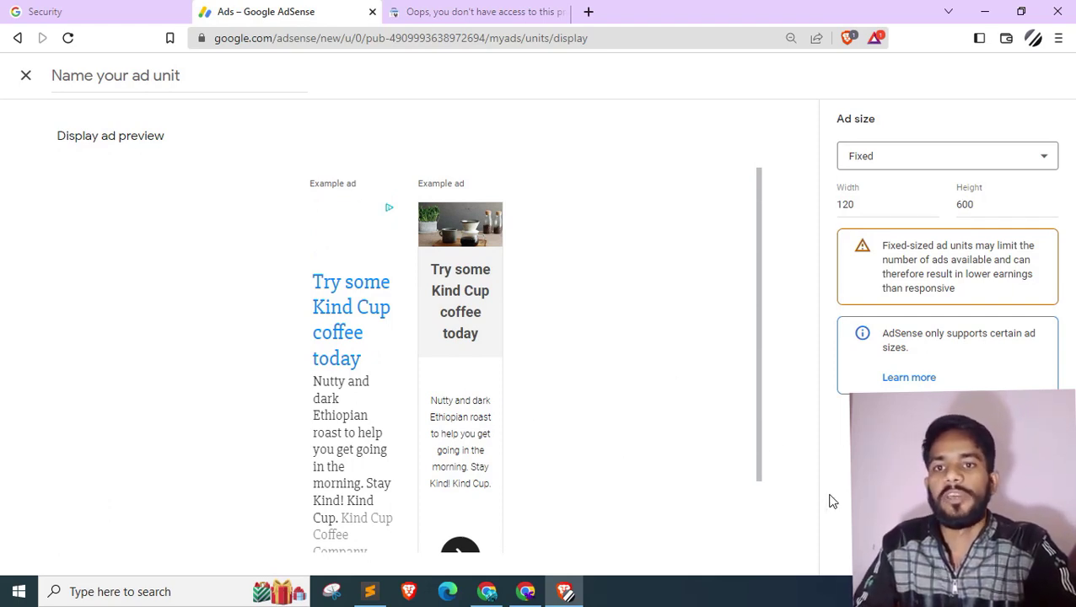
Name the unit 'hhhhhhhhhh', create it, and copy its ad code snippet.
{"action": "key", "text": "Return"}
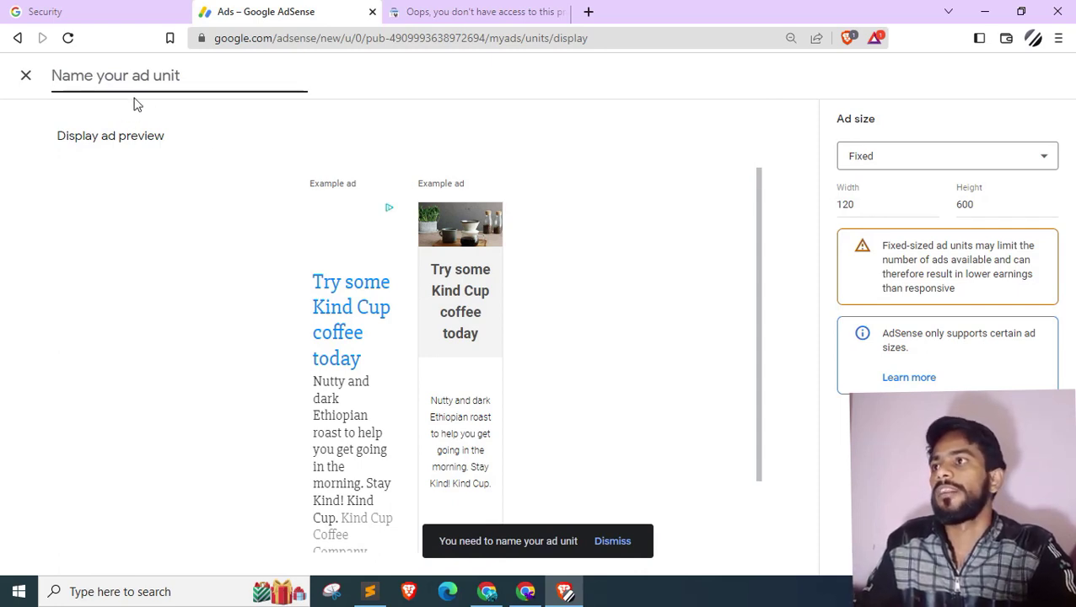
{"action": "type", "text": "hhhhhhhhhhh"}
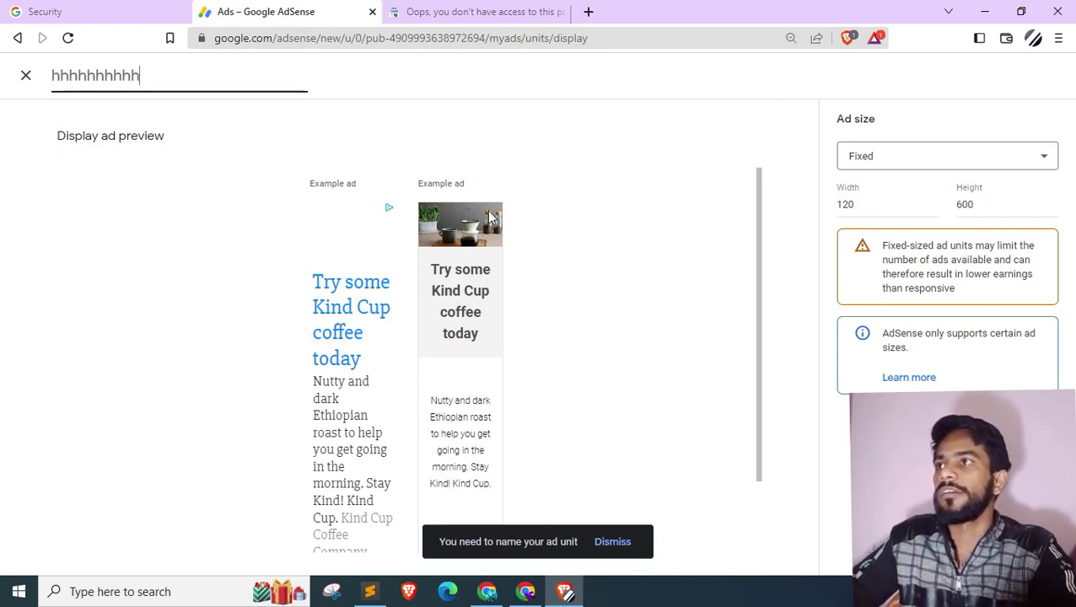
{"action": "key", "text": "Return"}
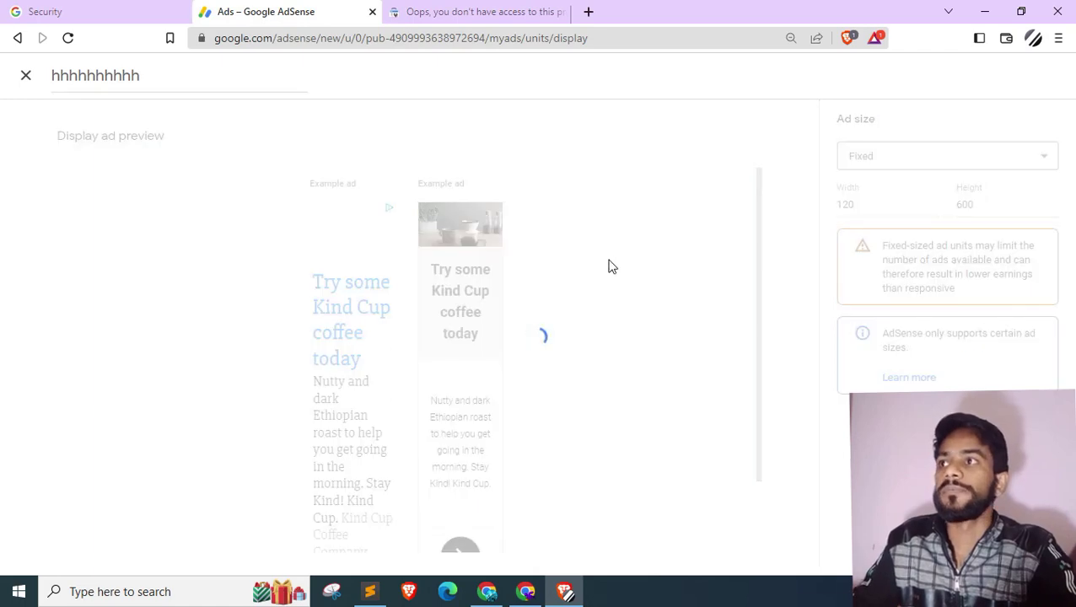
{"action": "left_click", "coordinate": [312, 460]}
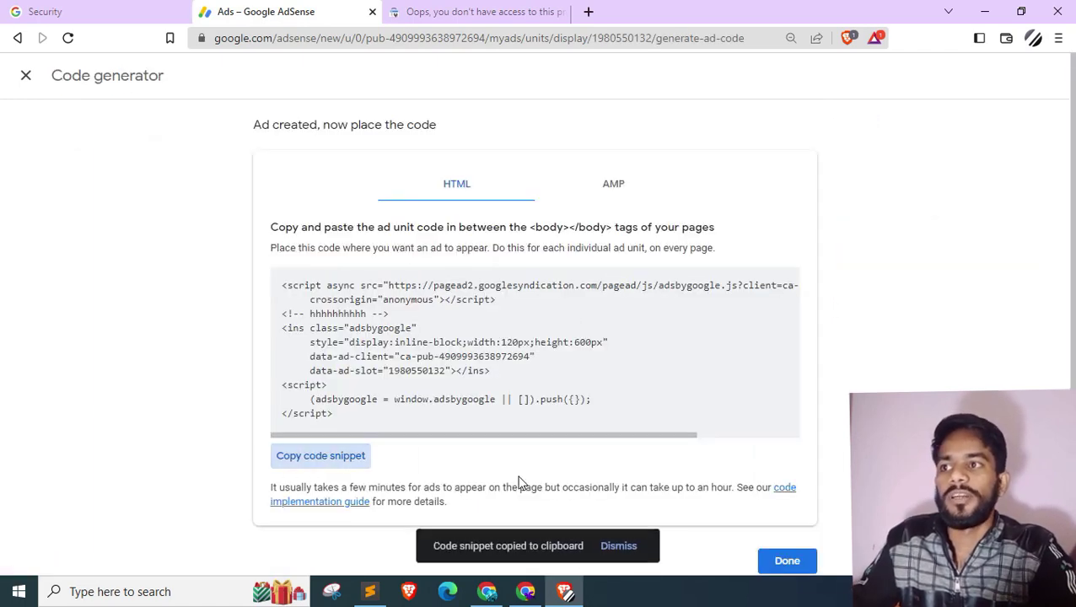
{"action": "left_click", "coordinate": [526, 591]}
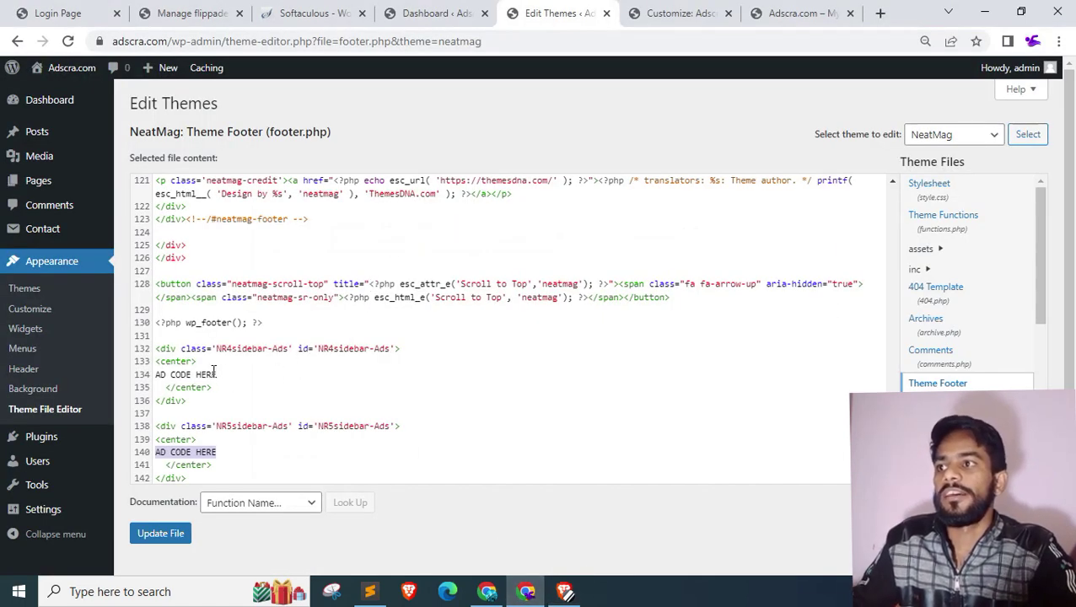
Replace both AD CODE HERE placeholders in footer.php with the ad code and update the file.
{"action": "left_click_drag", "start_coordinate": [216, 373], "coordinate": [154, 374]}
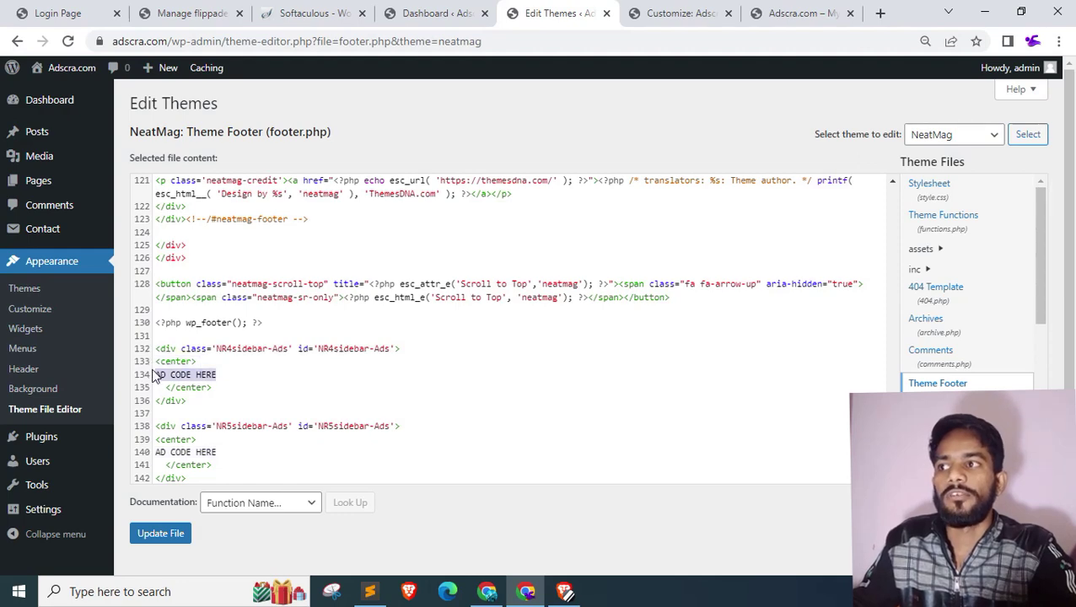
{"action": "key", "text": "ctrl+v"}
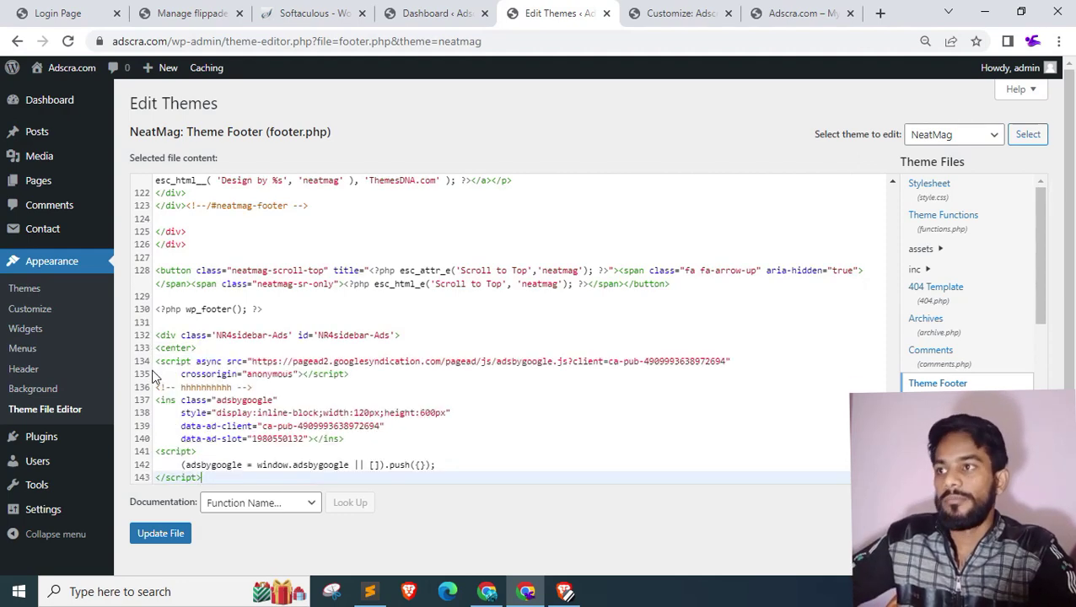
{"action": "scroll", "coordinate": [314, 331], "scroll_direction": "down", "scroll_amount": 2}
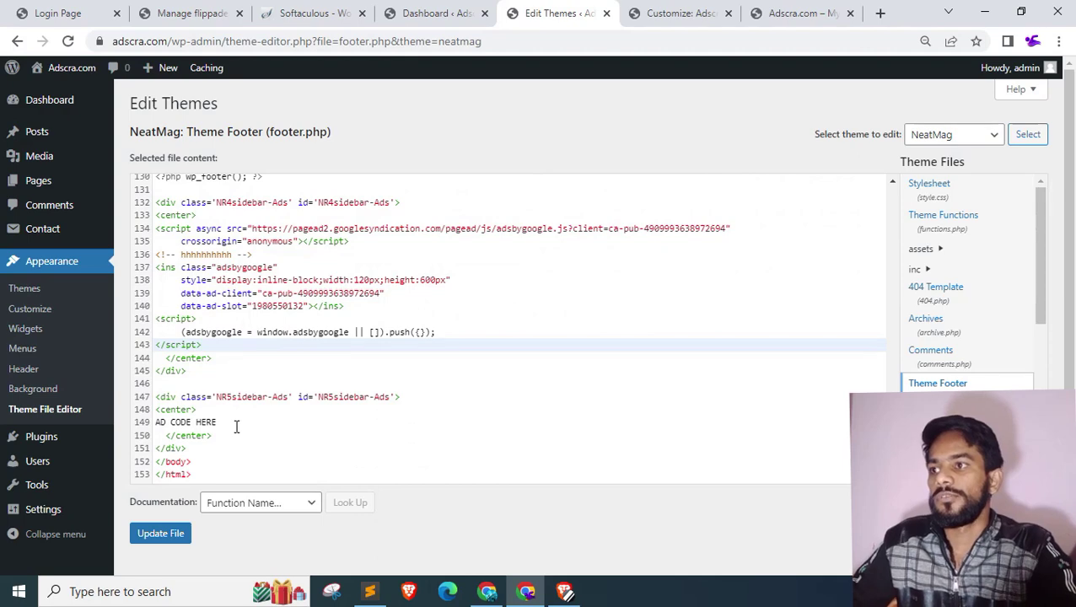
{"action": "left_click_drag", "start_coordinate": [236, 427], "coordinate": [165, 422]}
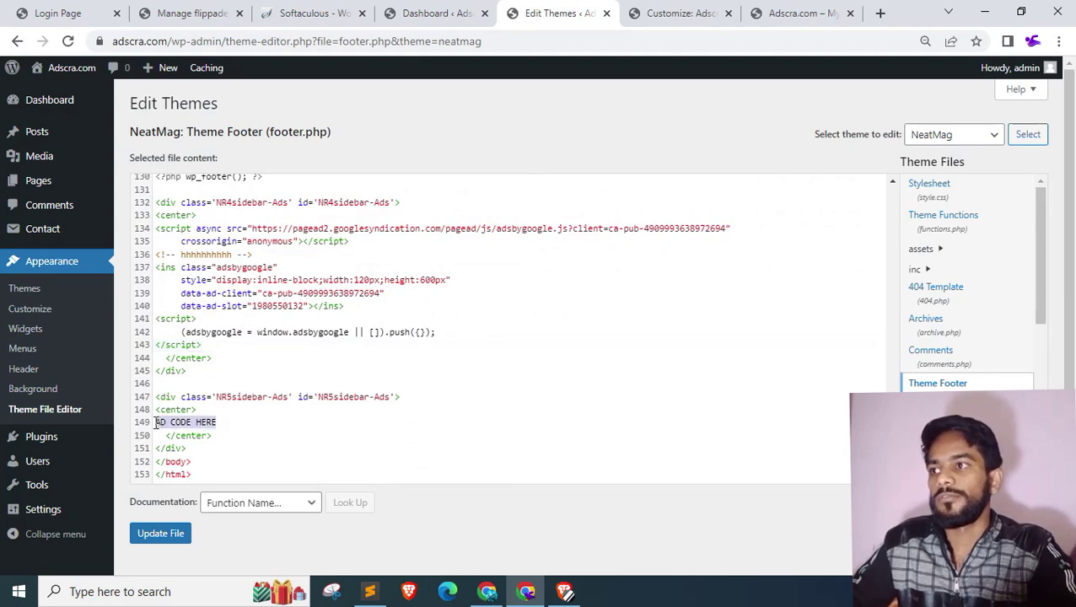
{"action": "key", "text": "ctrl+v"}
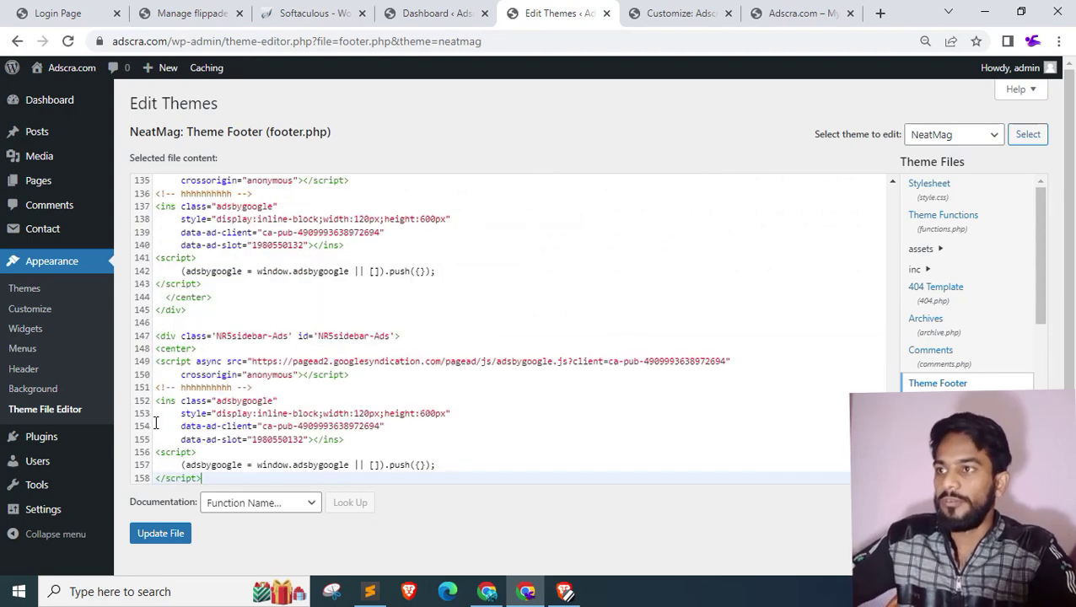
{"action": "scroll", "coordinate": [155, 424], "scroll_direction": "down", "scroll_amount": 2}
{"action": "left_click", "coordinate": [169, 535]}
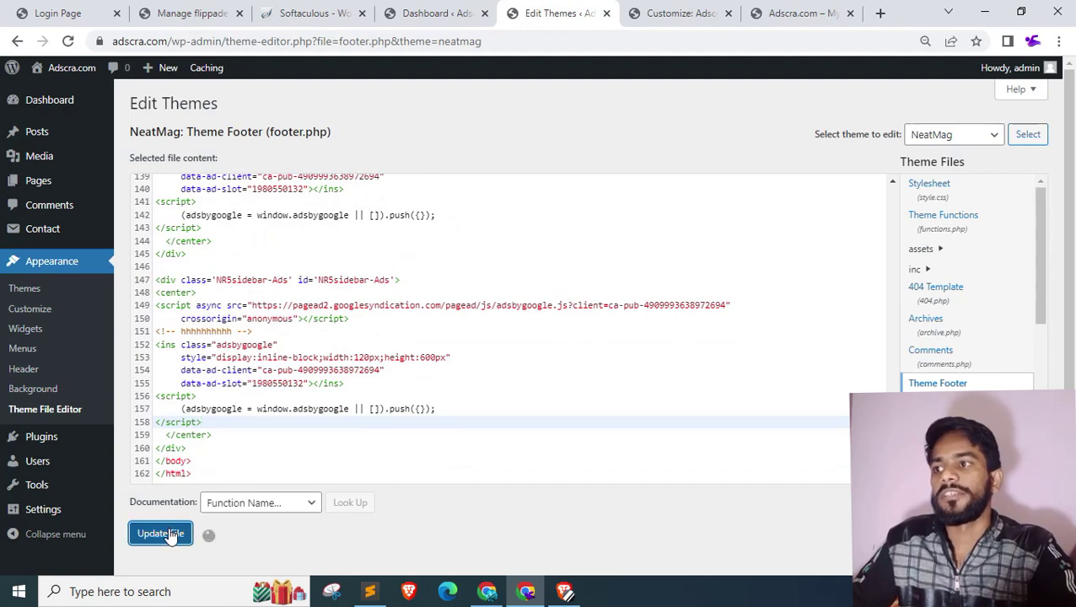
Reload the live Adscra.com homepage to check the sidebar ads.
{"action": "left_click", "coordinate": [800, 13]}
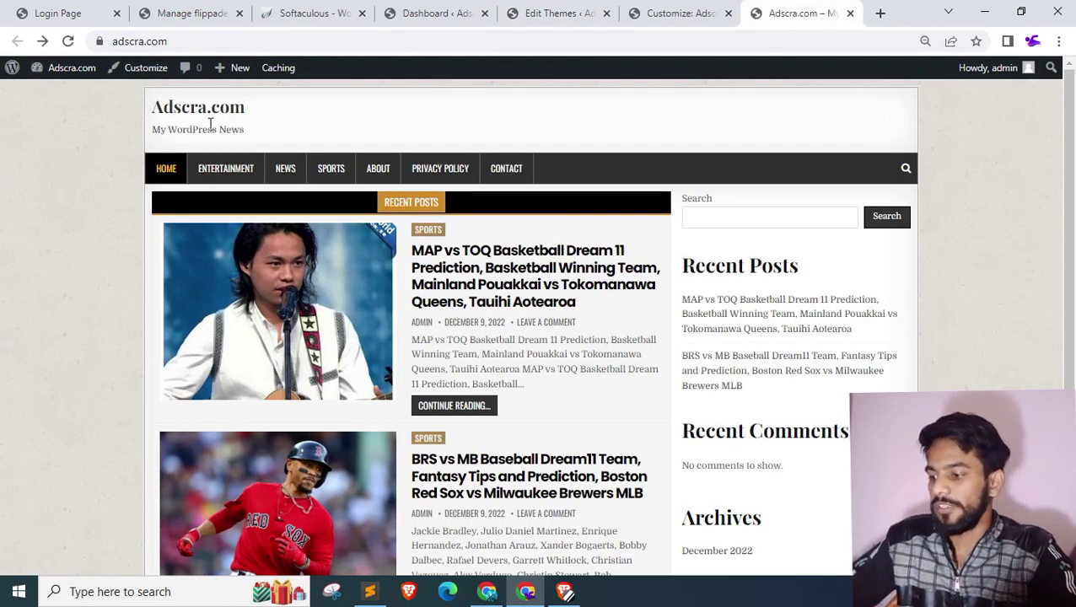
{"action": "key", "text": "F5"}
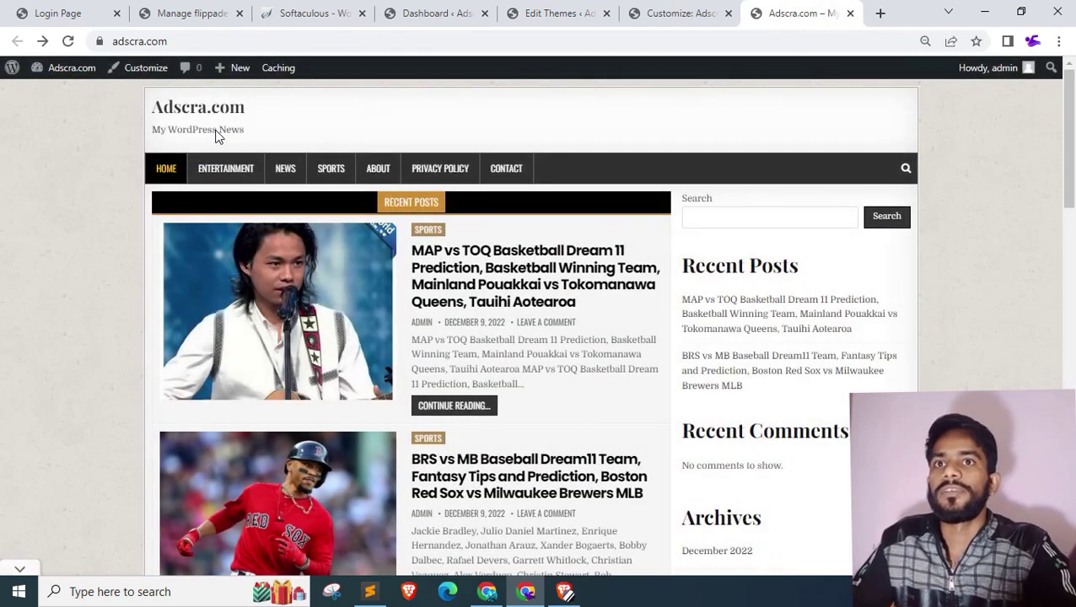
{"action": "left_click_drag", "start_coordinate": [1068, 201], "coordinate": [1073, 118]}
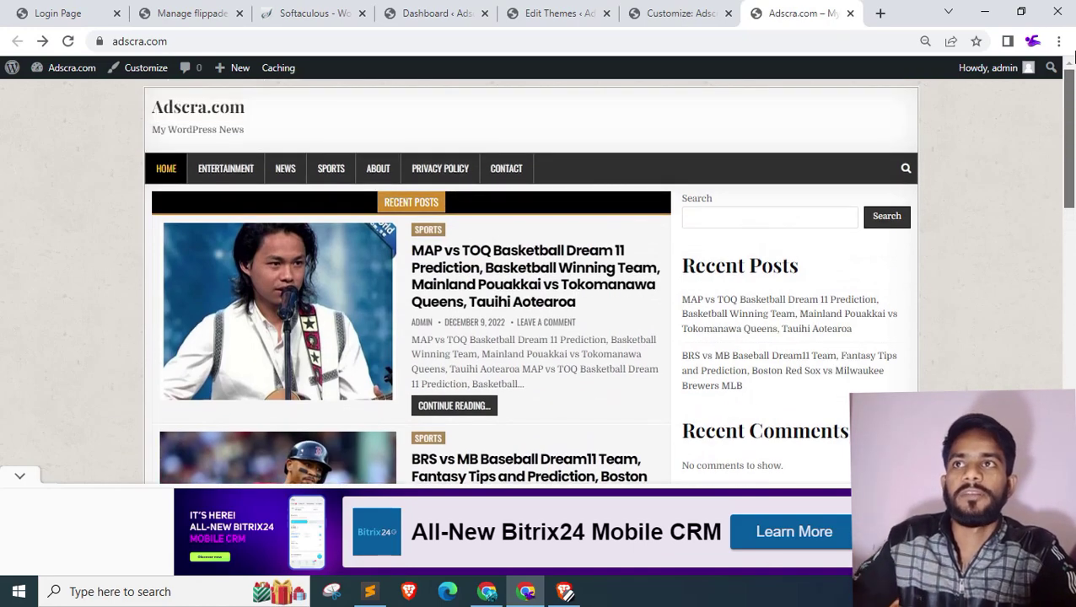
{"action": "left_click", "coordinate": [675, 13]}
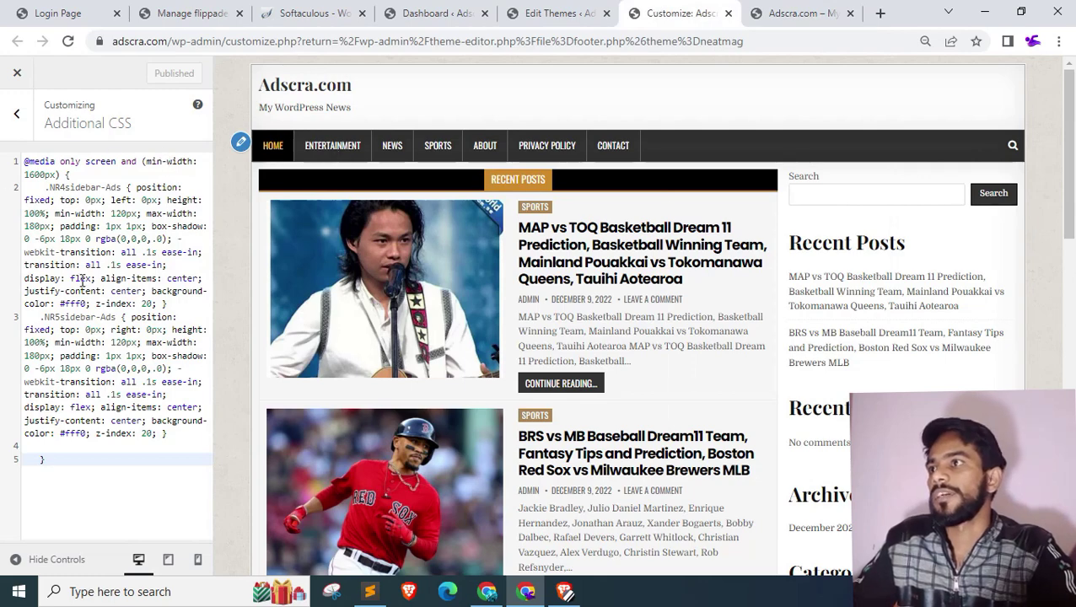
{"action": "left_click", "coordinate": [557, 12]}
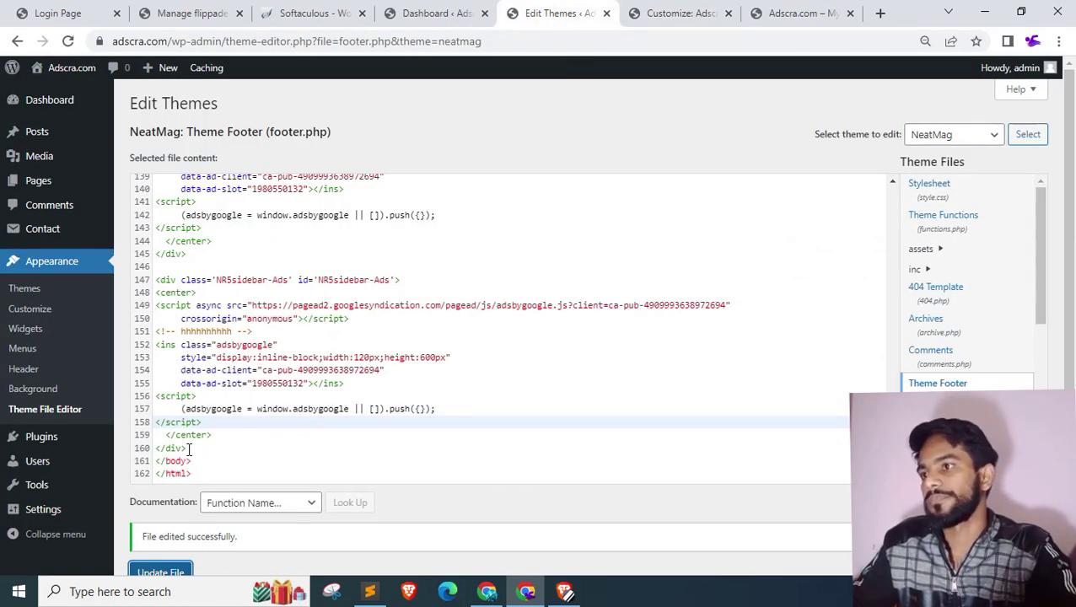
Cut lines 132–160 holding both sidebar ad blocks from footer.php and update the file.
{"action": "left_click_drag", "start_coordinate": [189, 449], "coordinate": [156, 312]}
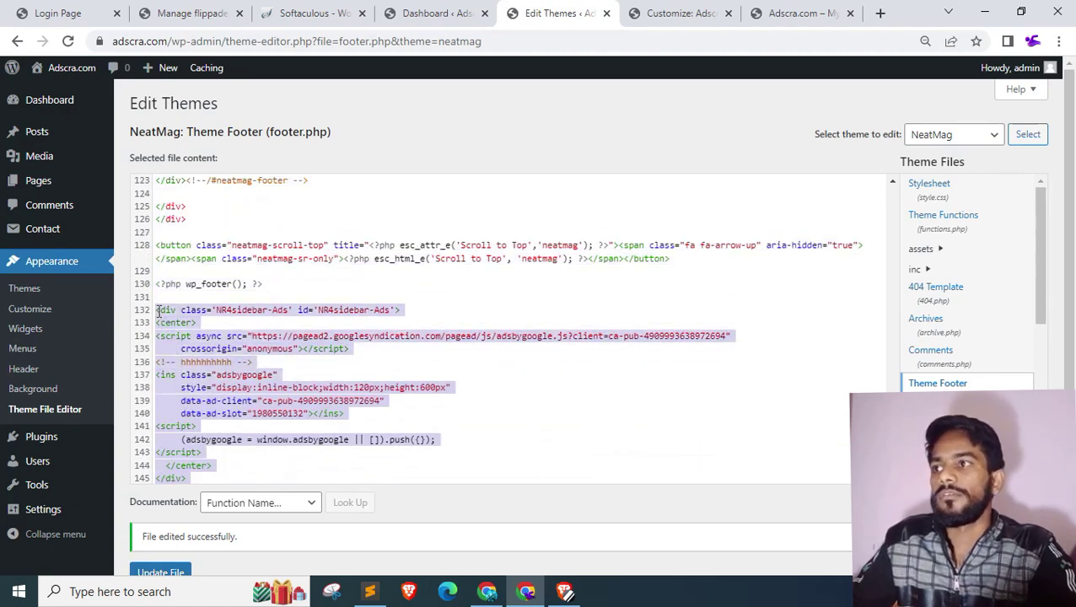
{"action": "right_click", "coordinate": [239, 378]}
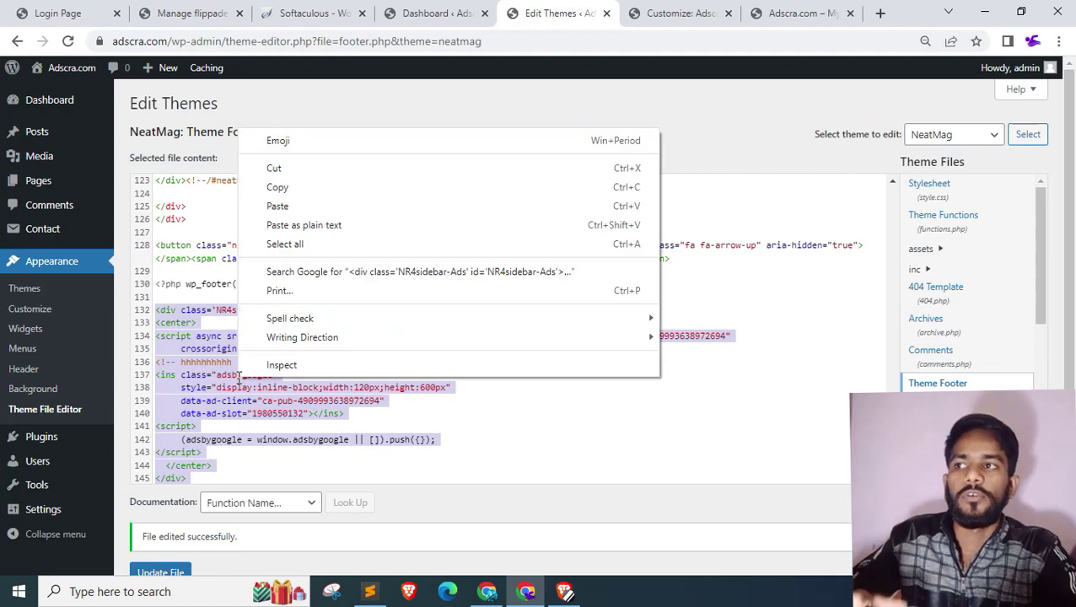
{"action": "left_click", "coordinate": [350, 171]}
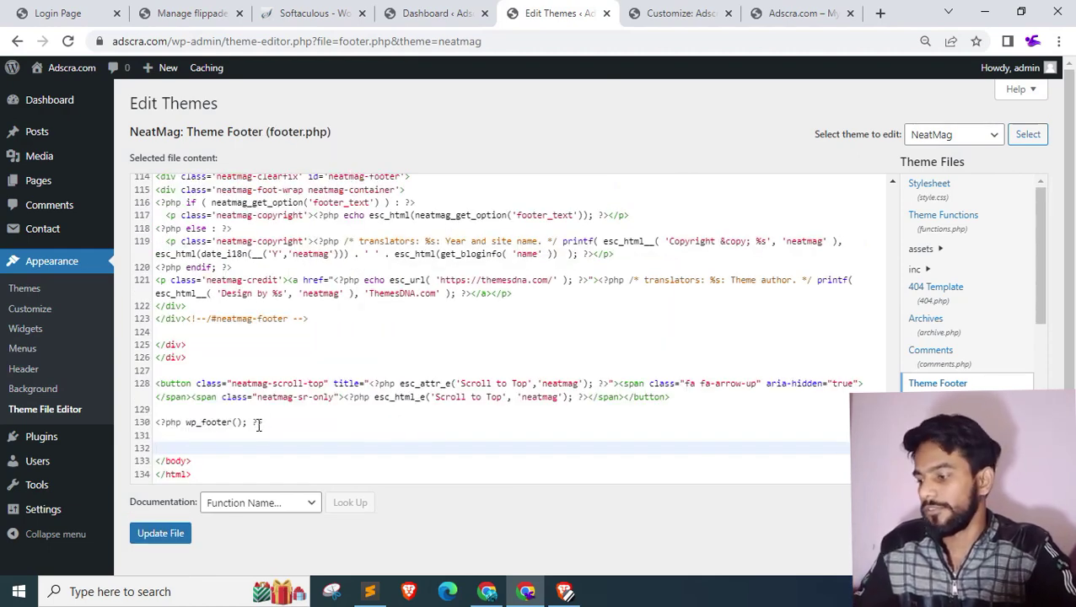
{"action": "left_click", "coordinate": [179, 533]}
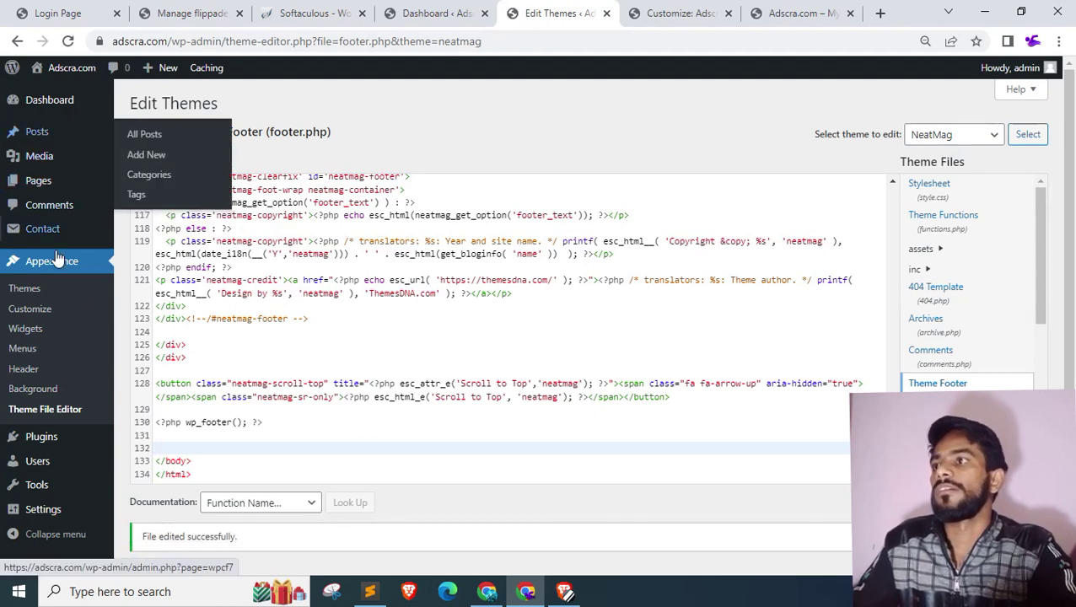
Search Add Plugins for 'hfcm', then install and activate Header Footer Code Manager.
{"action": "mouse_move", "coordinate": [40, 448]}
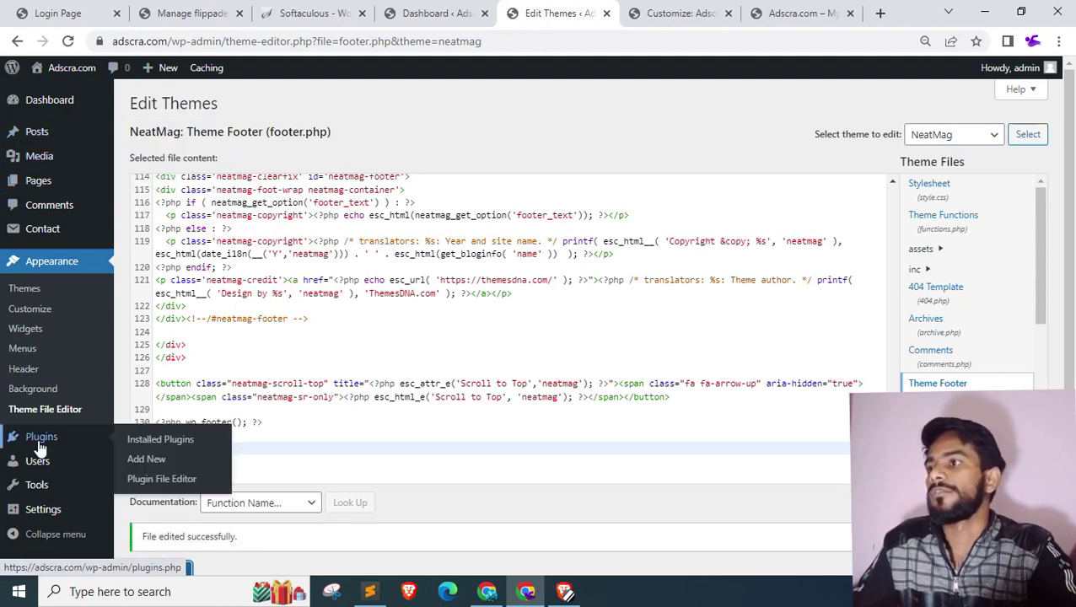
{"action": "left_click", "coordinate": [137, 458]}
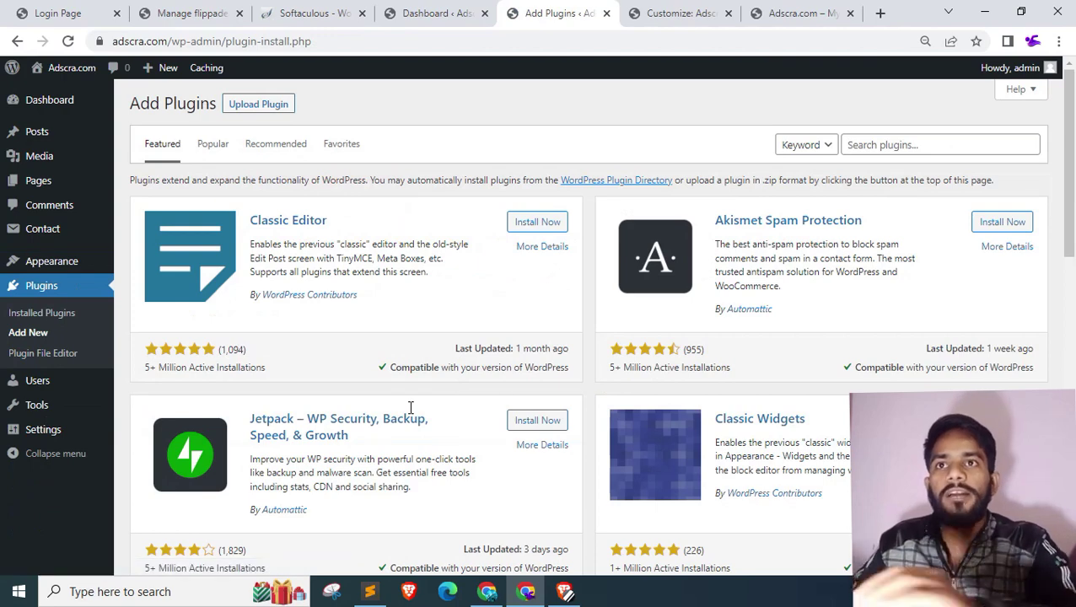
{"action": "left_click", "coordinate": [897, 151]}
{"action": "type", "text": "h"}
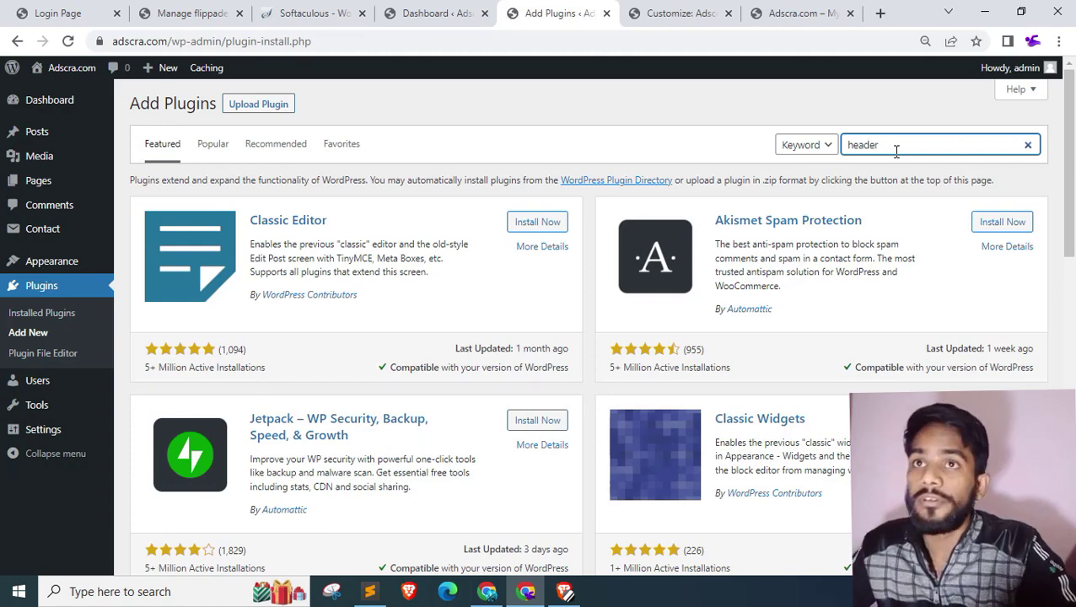
{"action": "type", "text": "eader"}
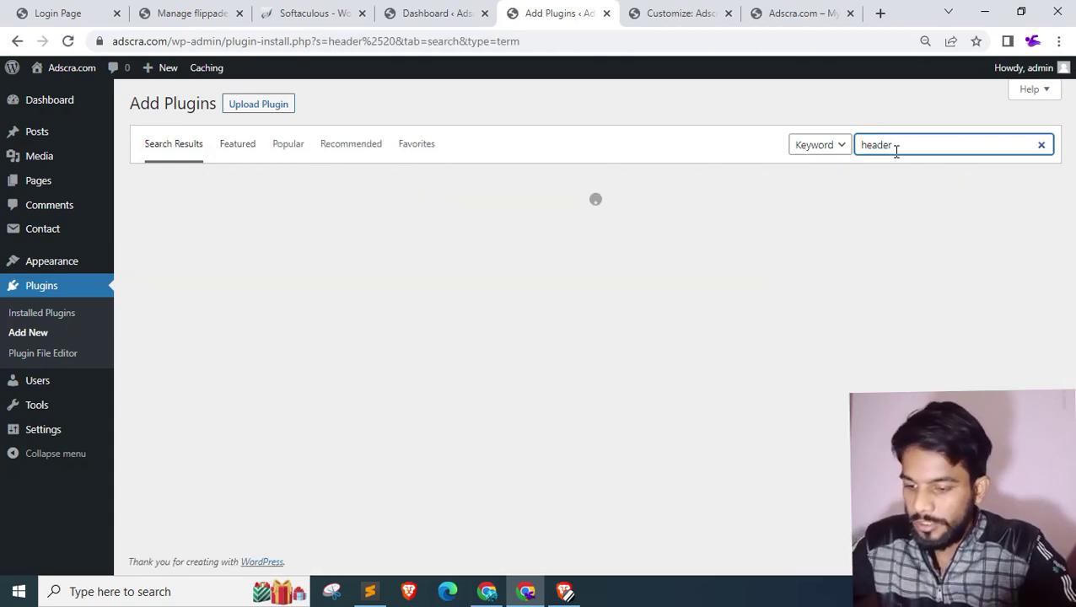
{"action": "key", "text": "BackSpace"}
{"action": "key", "text": "BackSpace"}
{"action": "key", "text": "BackSpace"}
{"action": "key", "text": "BackSpace"}
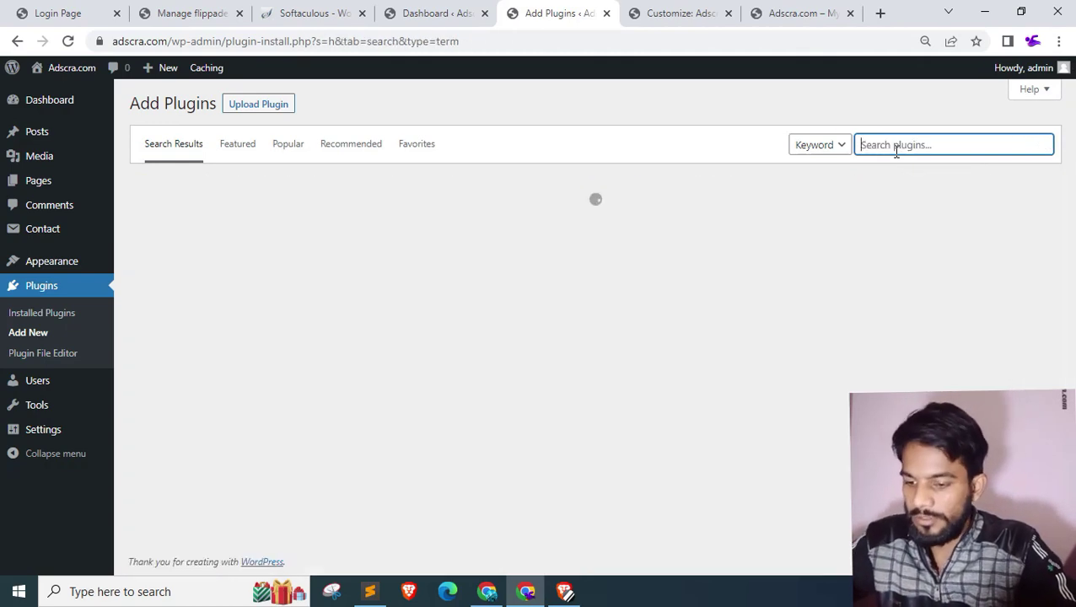
{"action": "type", "text": "hf"}
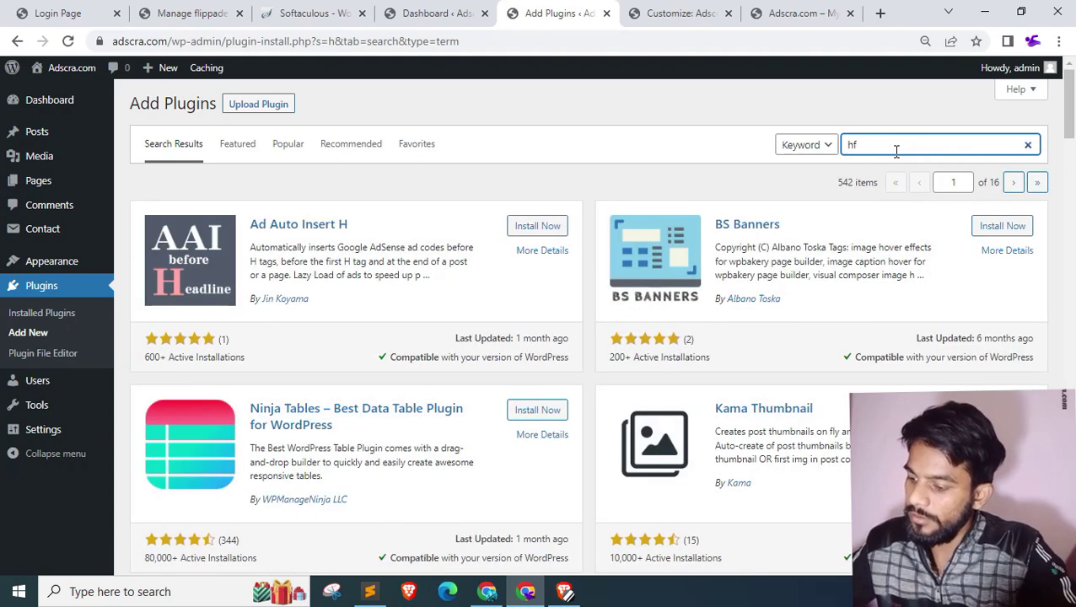
{"action": "type", "text": "c"}
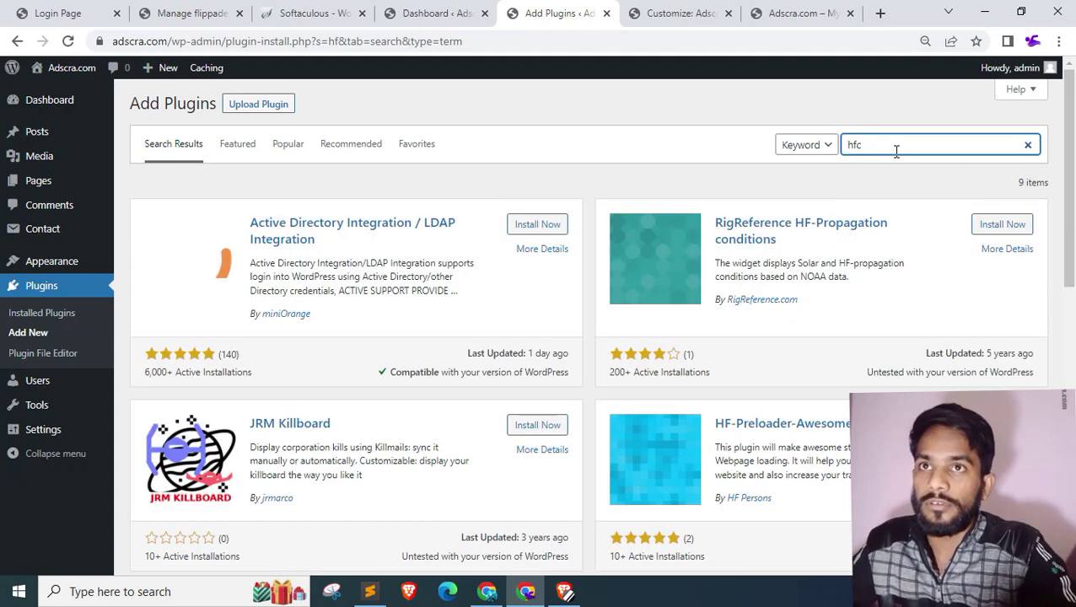
{"action": "type", "text": "m"}
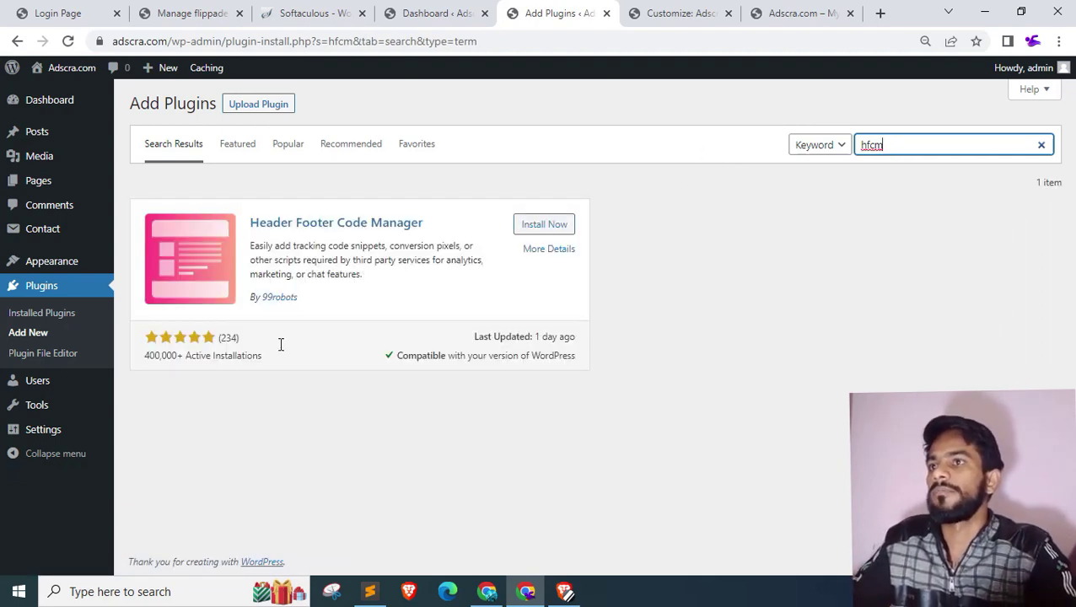
{"action": "left_click", "coordinate": [532, 228]}
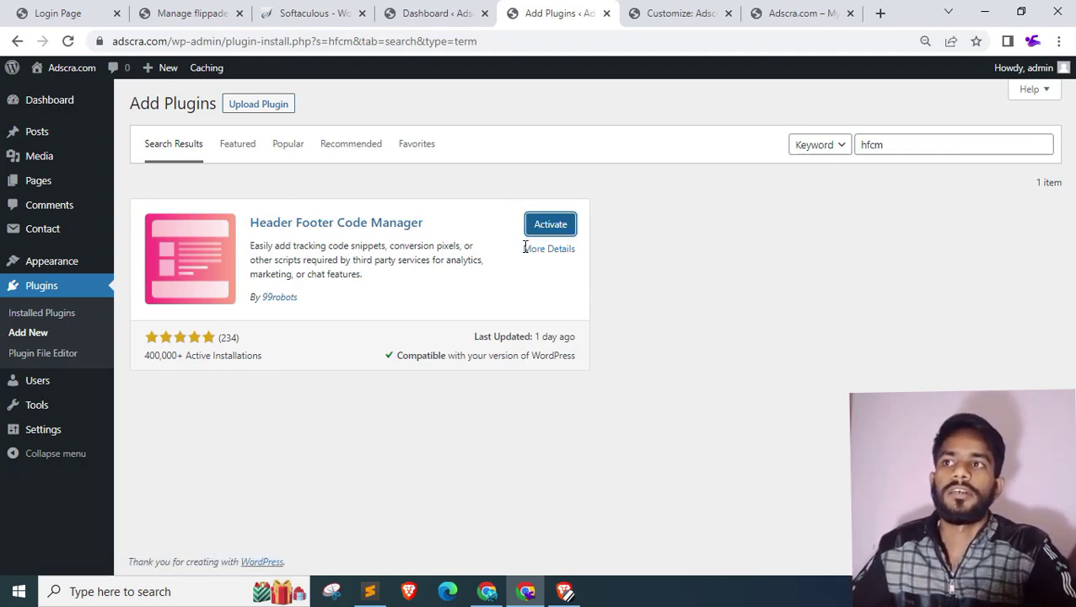
{"action": "left_click", "coordinate": [548, 228]}
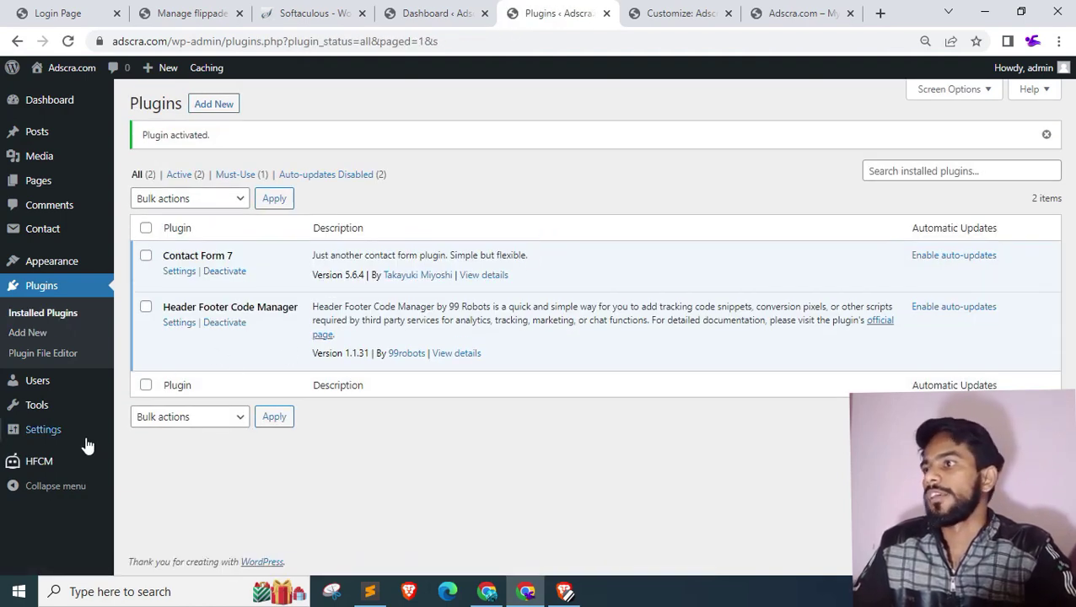
{"action": "mouse_move", "coordinate": [20, 469]}
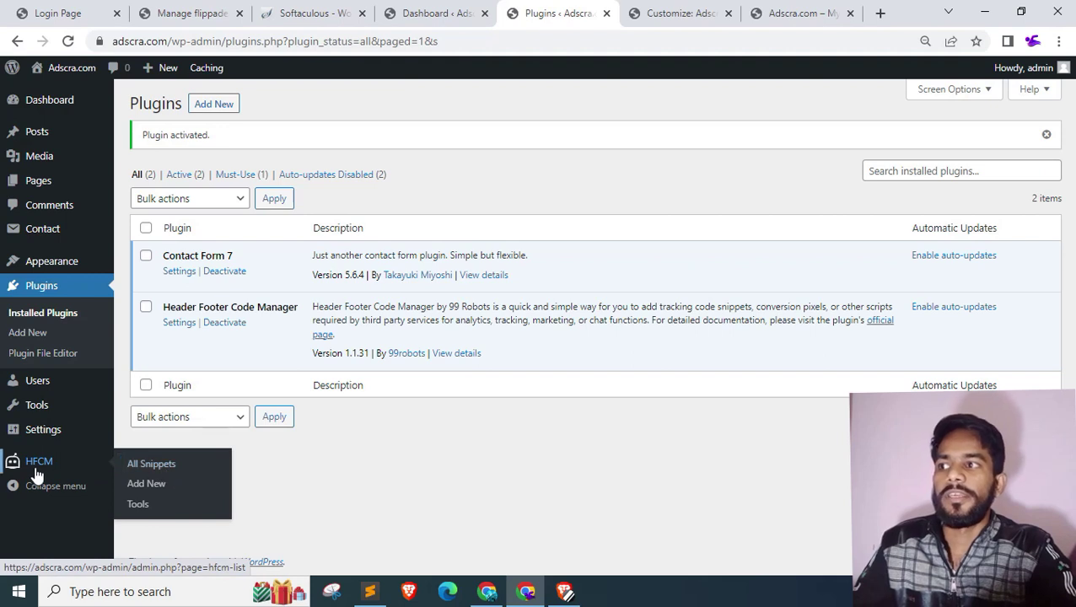
Start a new HFCM snippet and paste the sidebar AdSense code into its Snippet / Code box.
{"action": "left_click", "coordinate": [173, 466]}
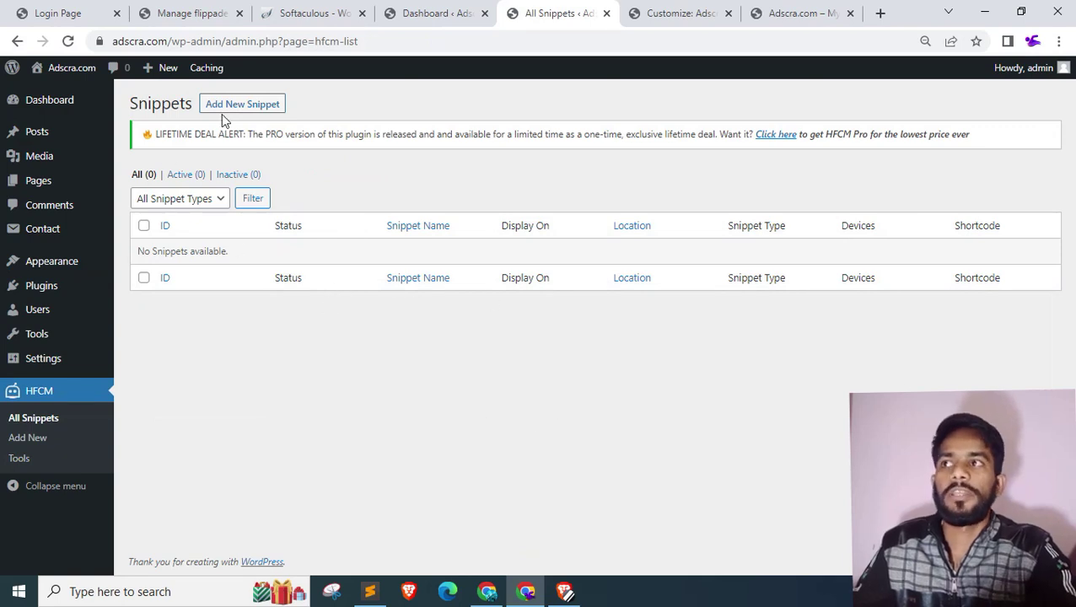
{"action": "left_click", "coordinate": [258, 107]}
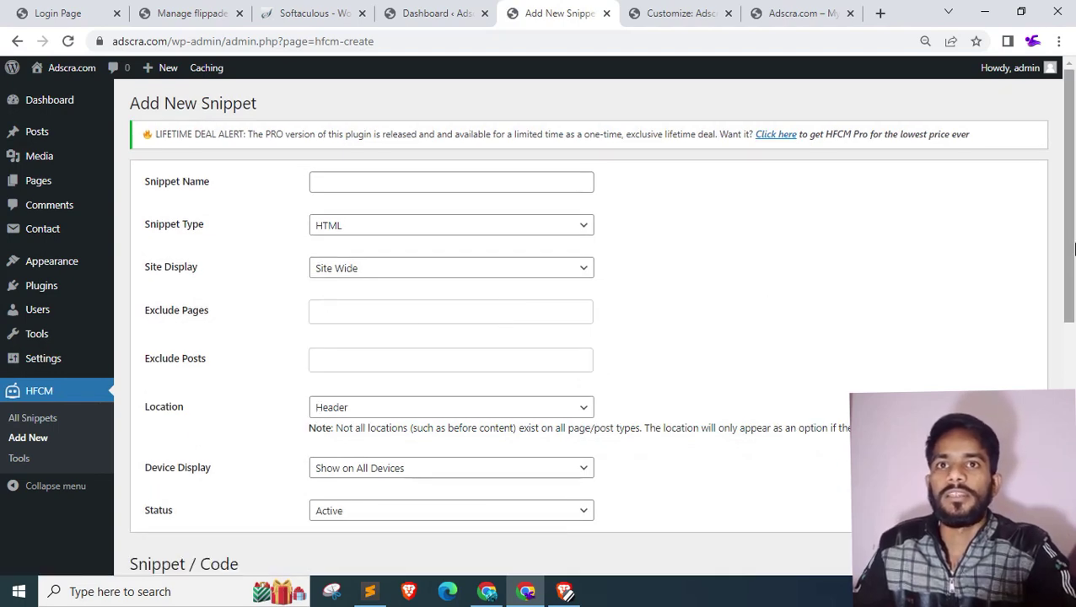
{"action": "left_click_drag", "start_coordinate": [1068, 169], "coordinate": [1067, 337]}
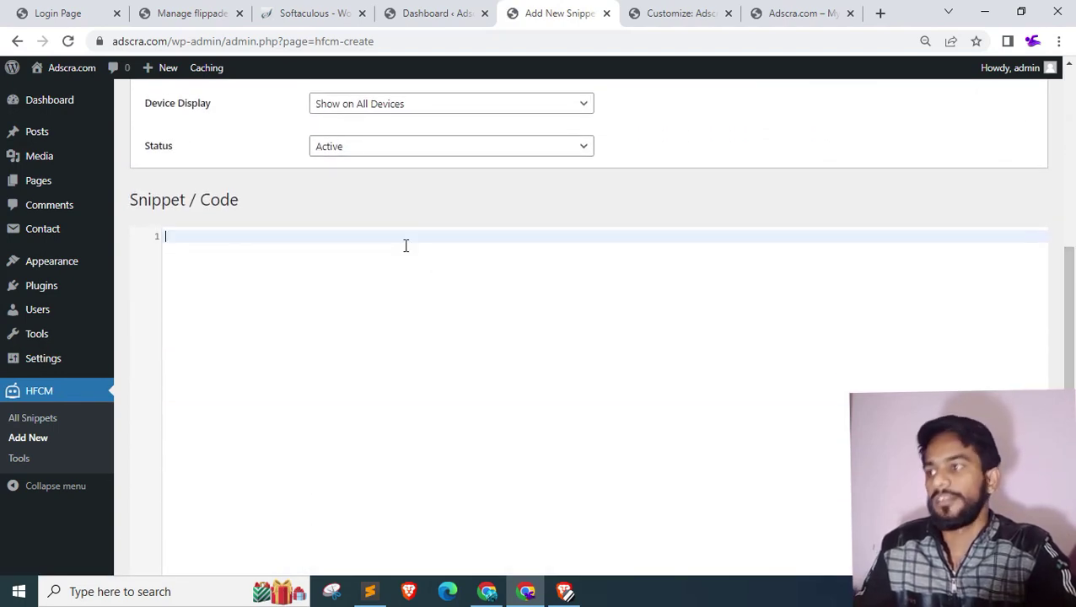
{"action": "key", "text": "ctrl+v"}
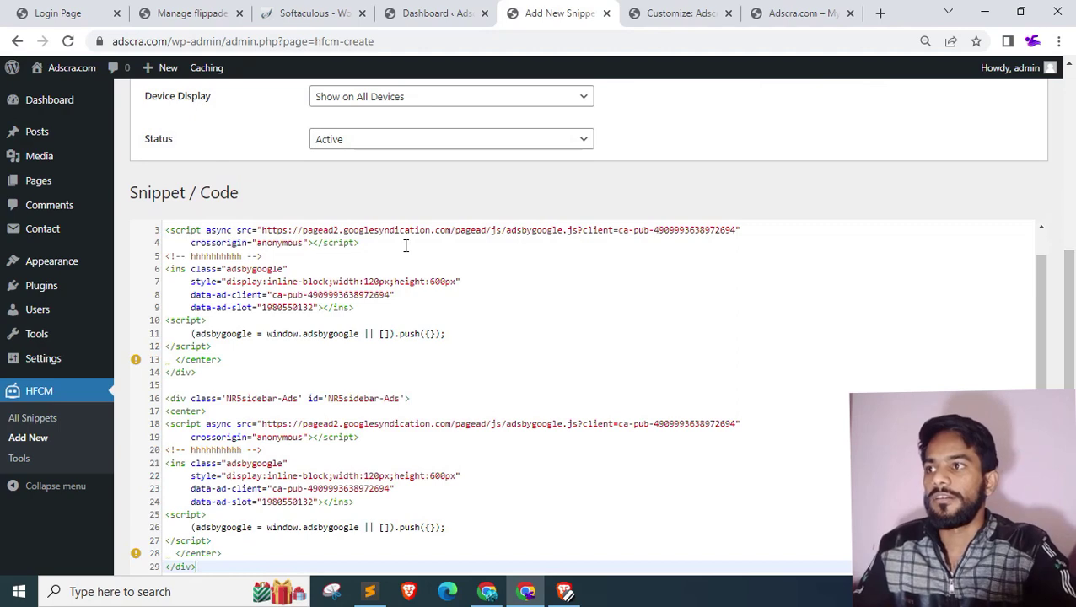
{"action": "left_click", "coordinate": [370, 592]}
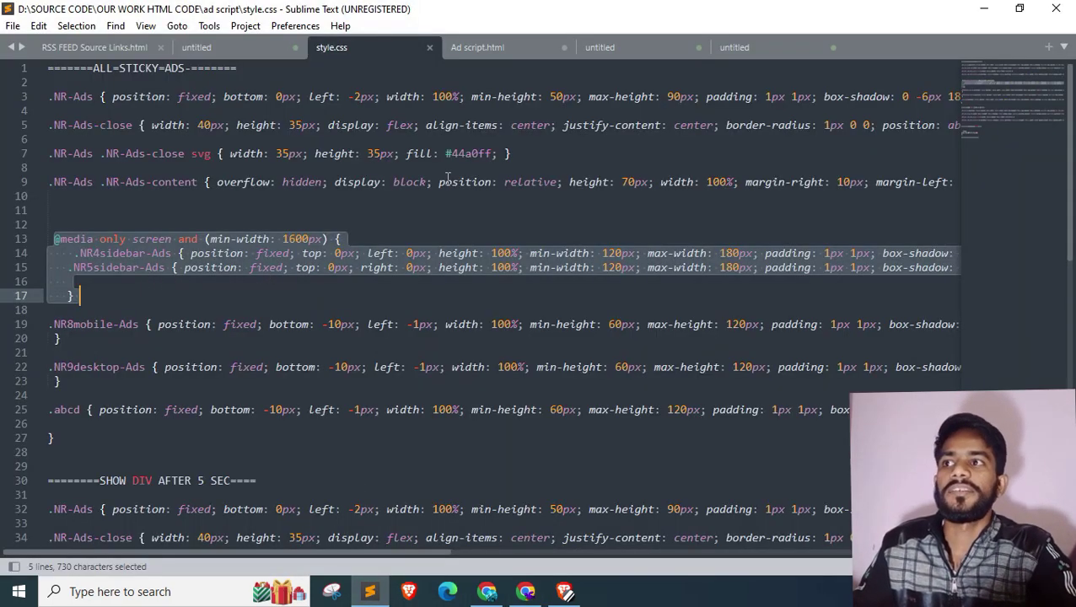
Compare the sidebar divs in Sublime Text's Ad script.html, then go back to WordPress.
{"action": "left_click", "coordinate": [487, 39]}
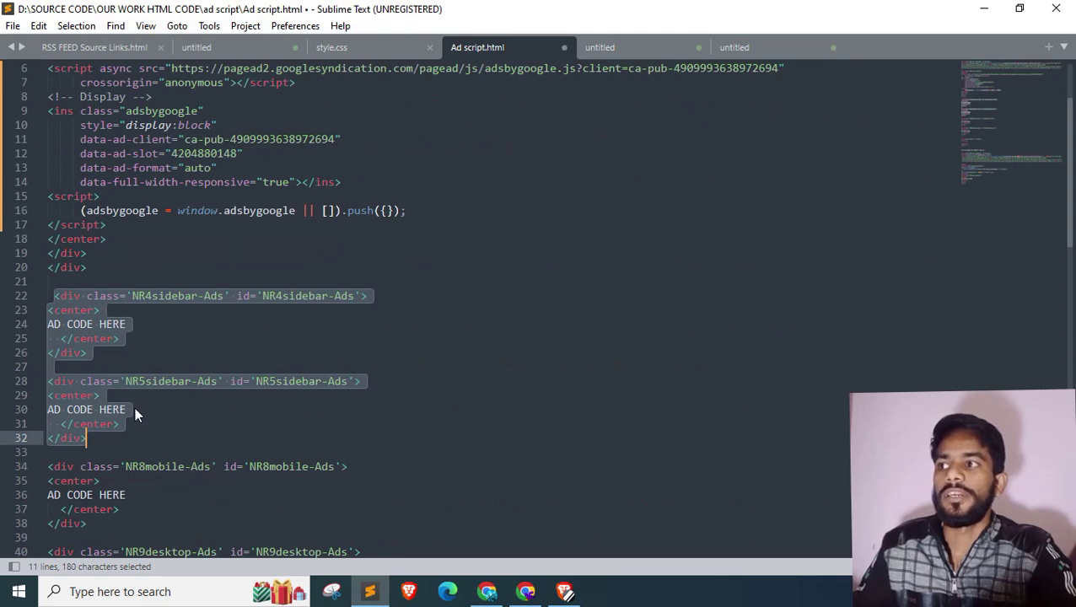
{"action": "left_click", "coordinate": [537, 596]}
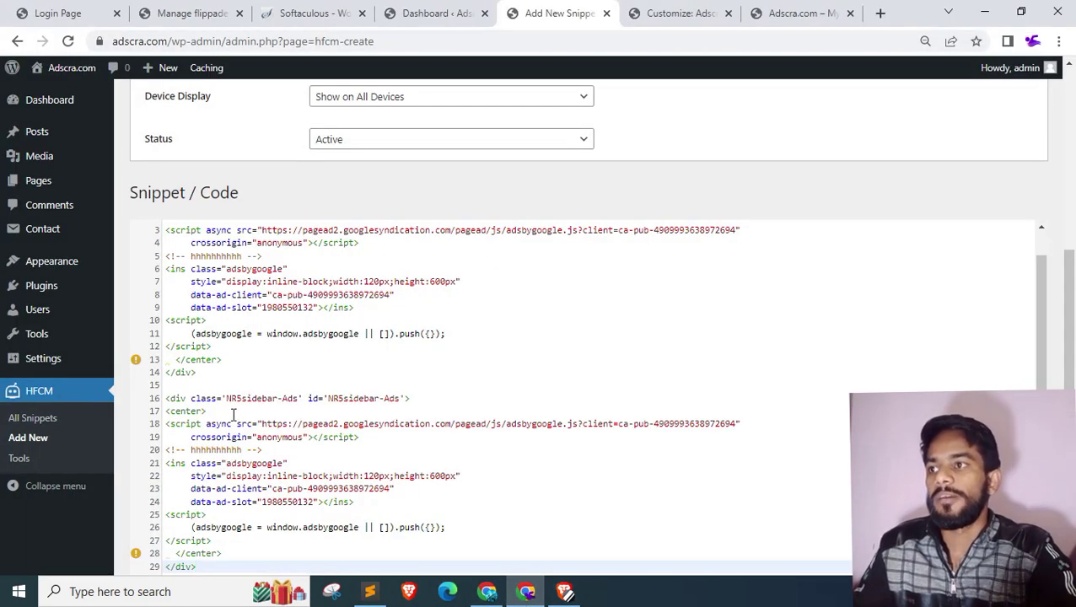
Remove the leading indentation before </center> on lines 13 and 28 of the snippet code.
{"action": "left_click", "coordinate": [177, 361]}
{"action": "key", "text": "BackSpace"}
{"action": "key", "text": "BackSpace"}
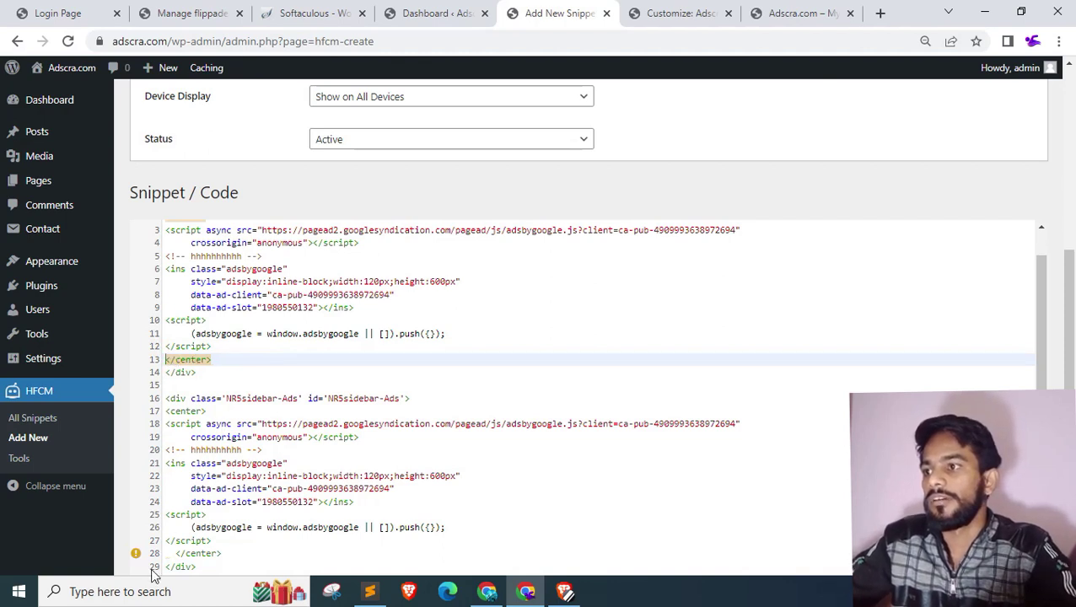
{"action": "left_click", "coordinate": [176, 555]}
{"action": "key", "text": "BackSpace"}
{"action": "key", "text": "BackSpace"}
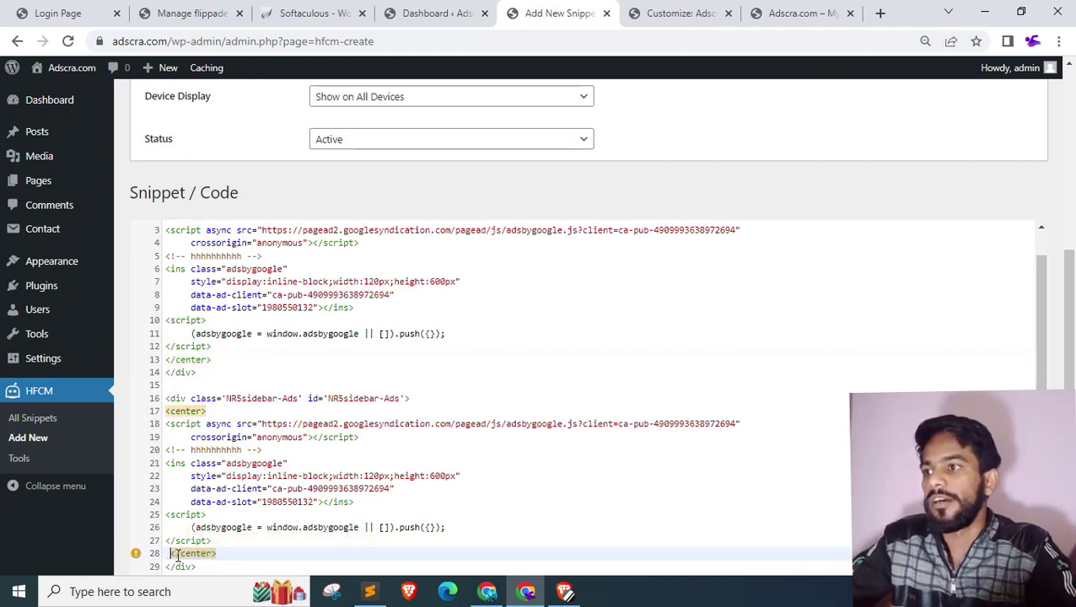
{"action": "scroll", "coordinate": [177, 555], "scroll_direction": "up", "scroll_amount": 1}
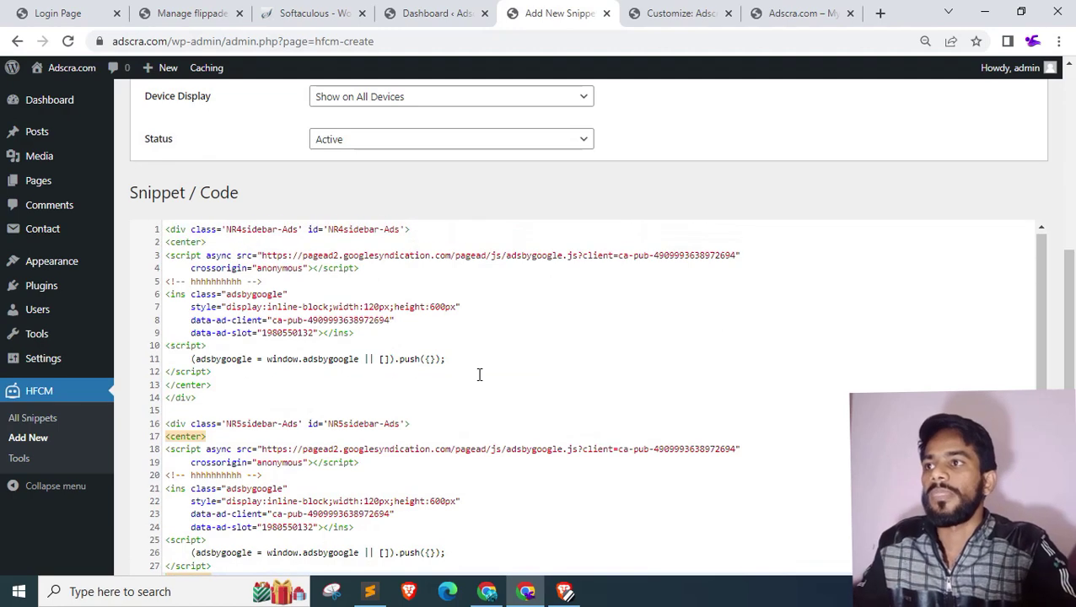
{"action": "scroll", "coordinate": [478, 373], "scroll_direction": "down", "scroll_amount": 1}
{"action": "scroll", "coordinate": [1074, 361], "scroll_direction": "up", "scroll_amount": 2}
Name the snippet 'sidebar' and keep its Snippet Type as HTML.
{"action": "scroll", "coordinate": [1075, 361], "scroll_direction": "up", "scroll_amount": 3}
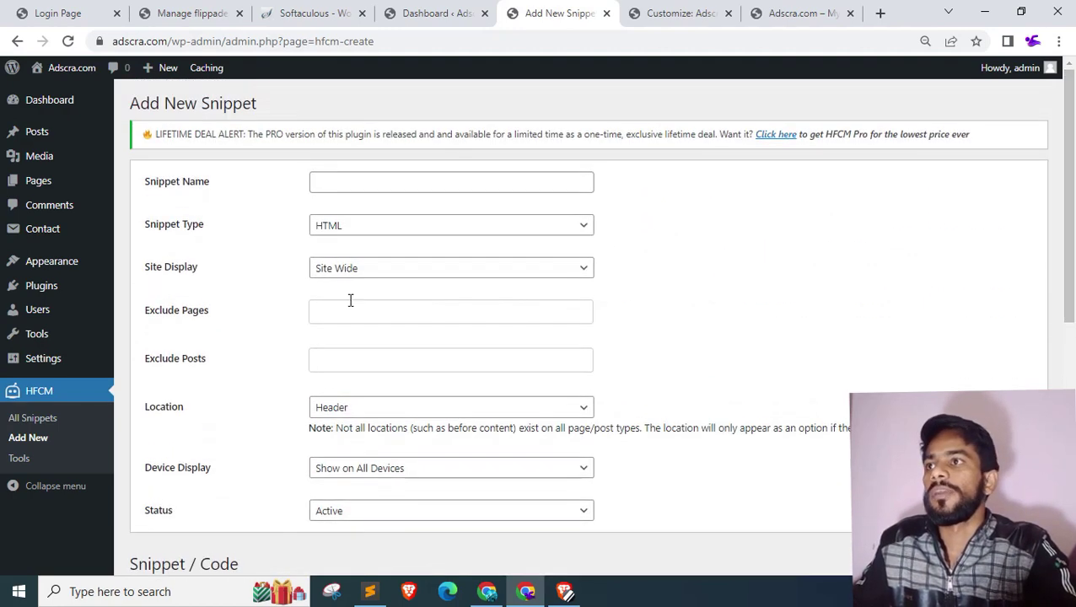
{"action": "left_click", "coordinate": [391, 184]}
{"action": "type", "text": "s"}
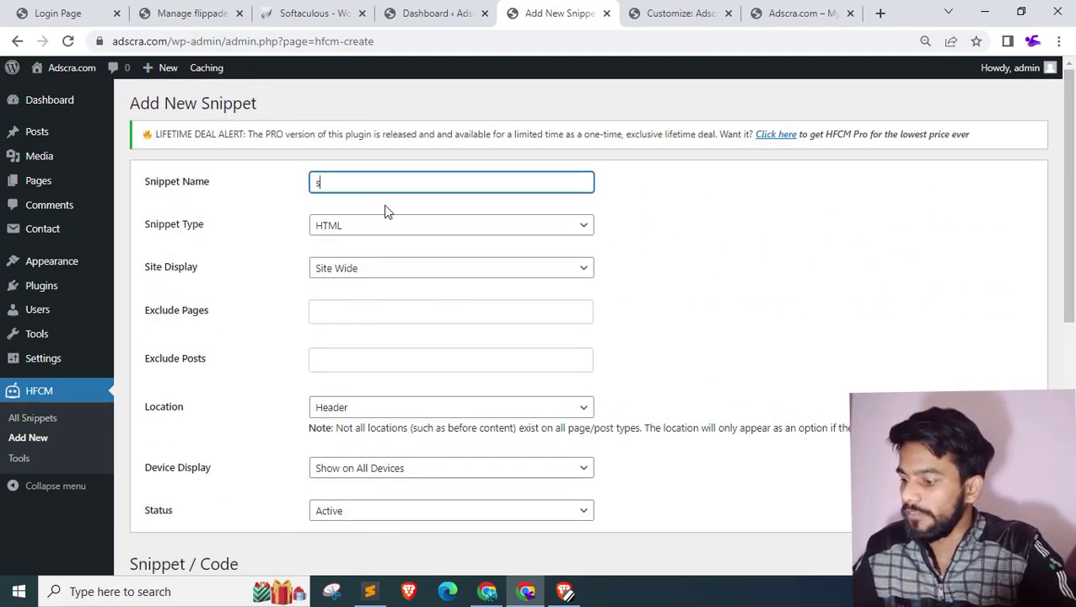
{"action": "type", "text": "idebar"}
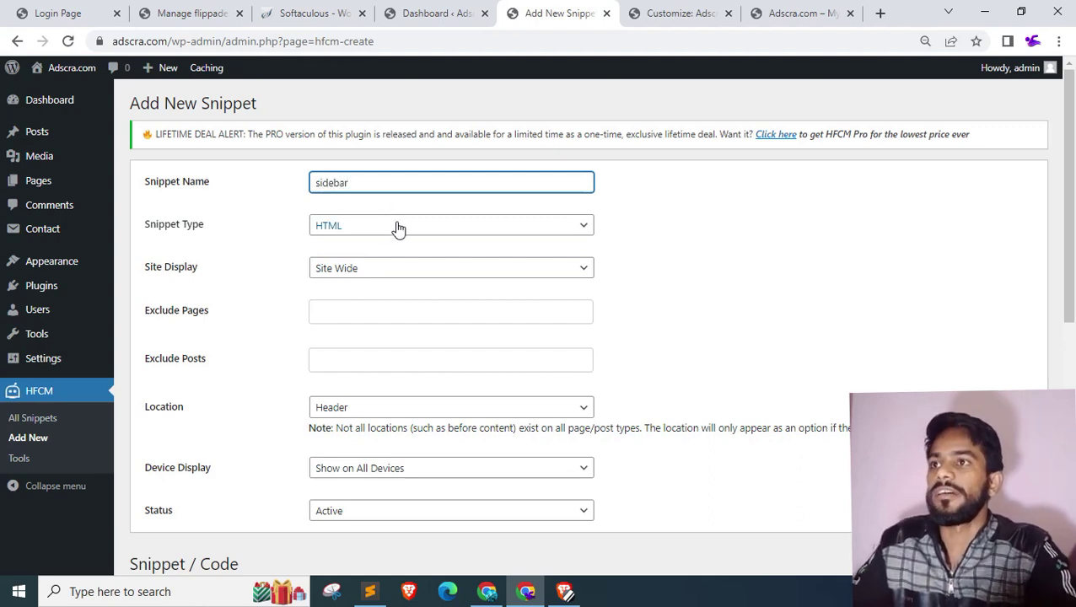
{"action": "left_click", "coordinate": [428, 232]}
{"action": "left_click", "coordinate": [422, 233]}
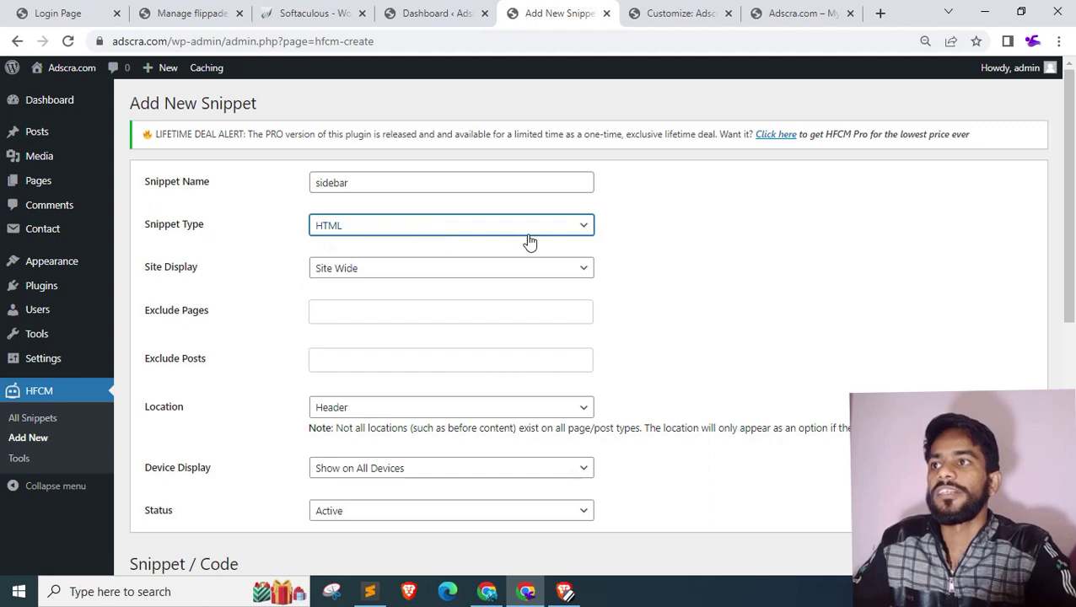
Leave the page and post exclusions empty and set Location to Footer.
{"action": "left_click", "coordinate": [327, 312]}
{"action": "left_click", "coordinate": [253, 327]}
{"action": "left_click", "coordinate": [320, 363]}
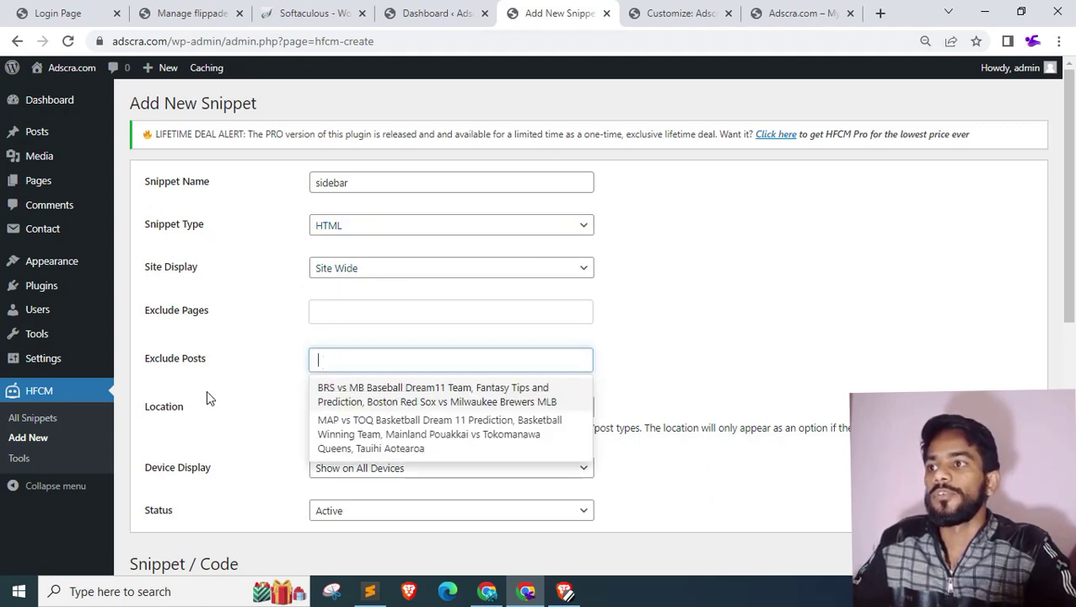
{"action": "left_click", "coordinate": [206, 390]}
{"action": "left_click_drag", "start_coordinate": [1071, 316], "coordinate": [1072, 348]}
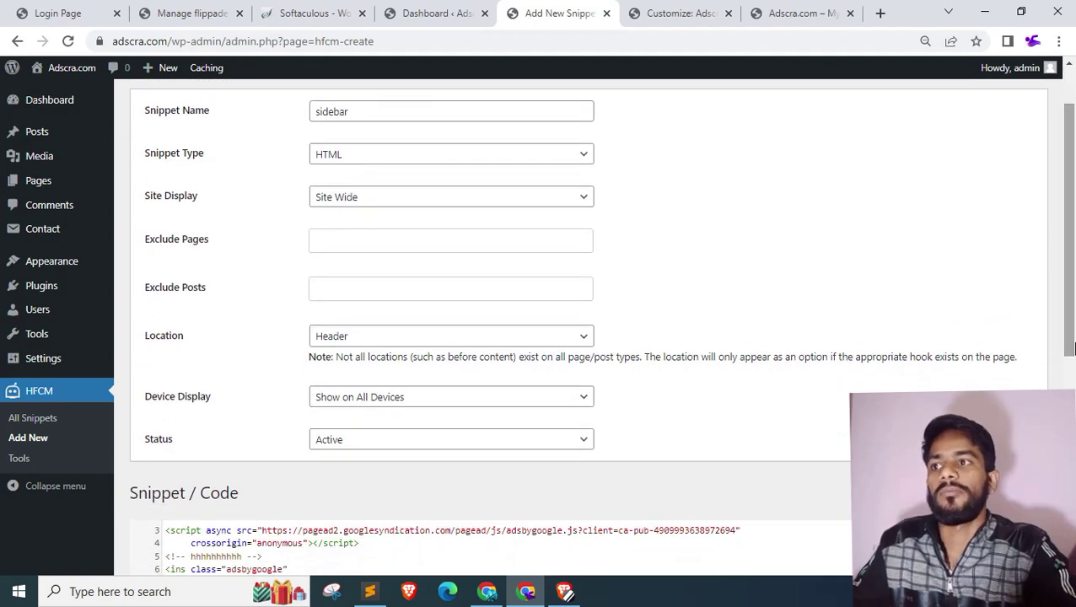
{"action": "left_click", "coordinate": [443, 337]}
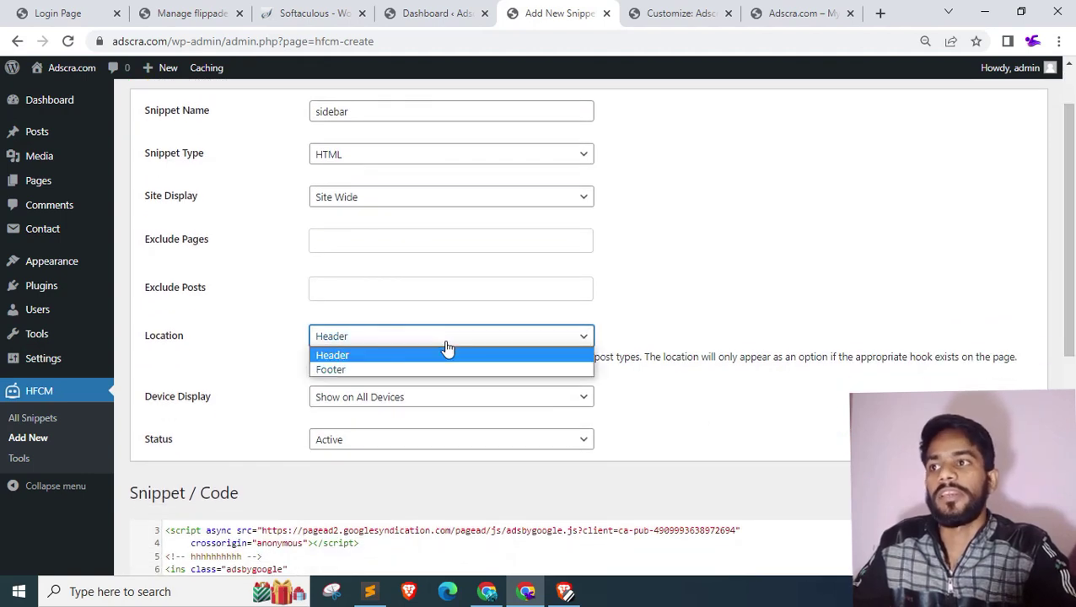
{"action": "left_click", "coordinate": [348, 369]}
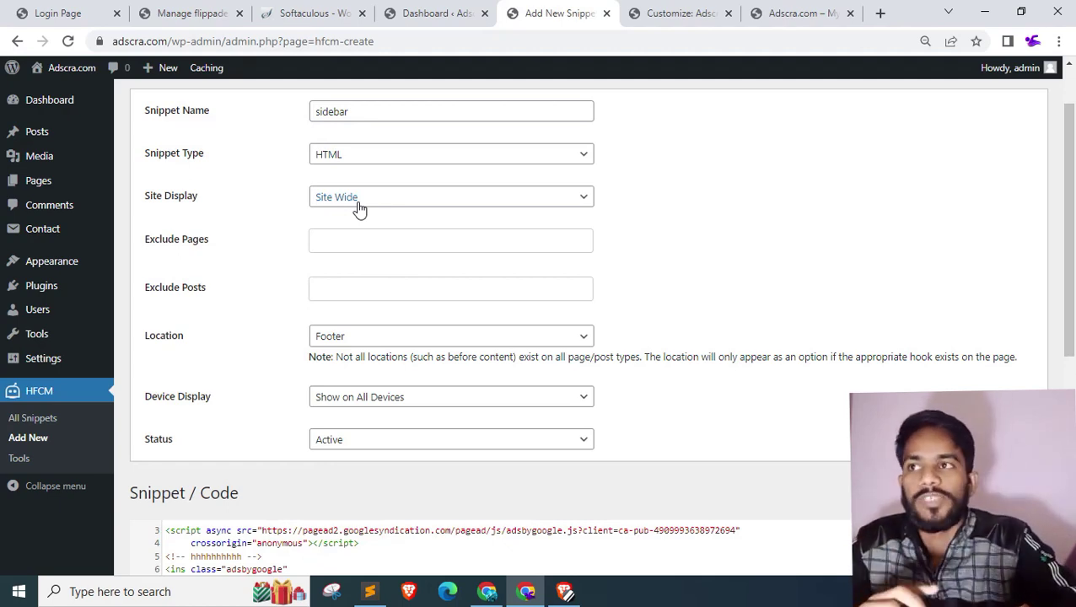
{"action": "left_click", "coordinate": [789, 13]}
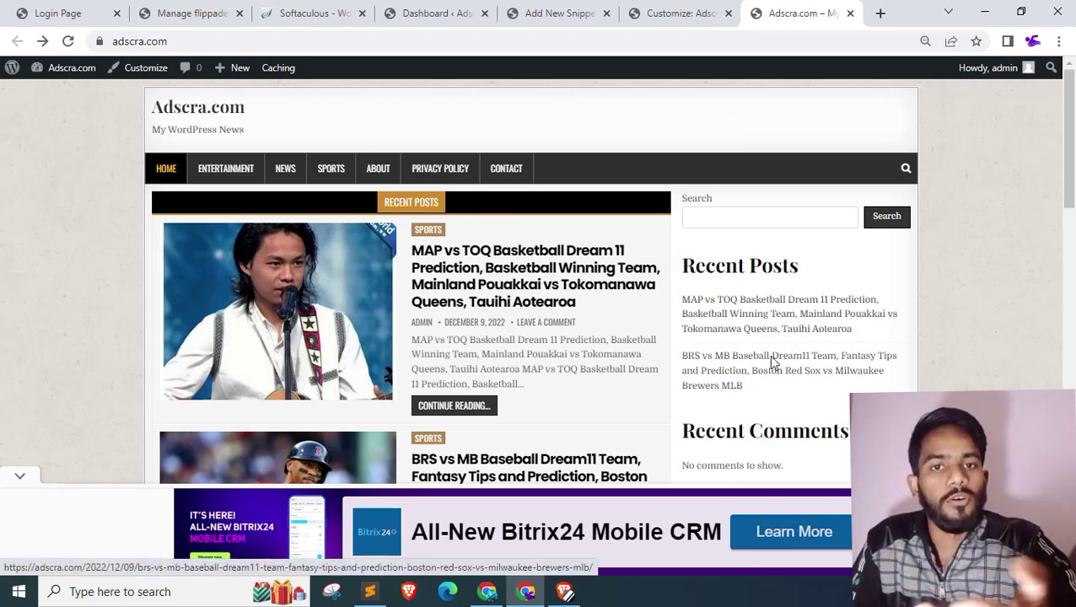
{"action": "left_click", "coordinate": [716, 6]}
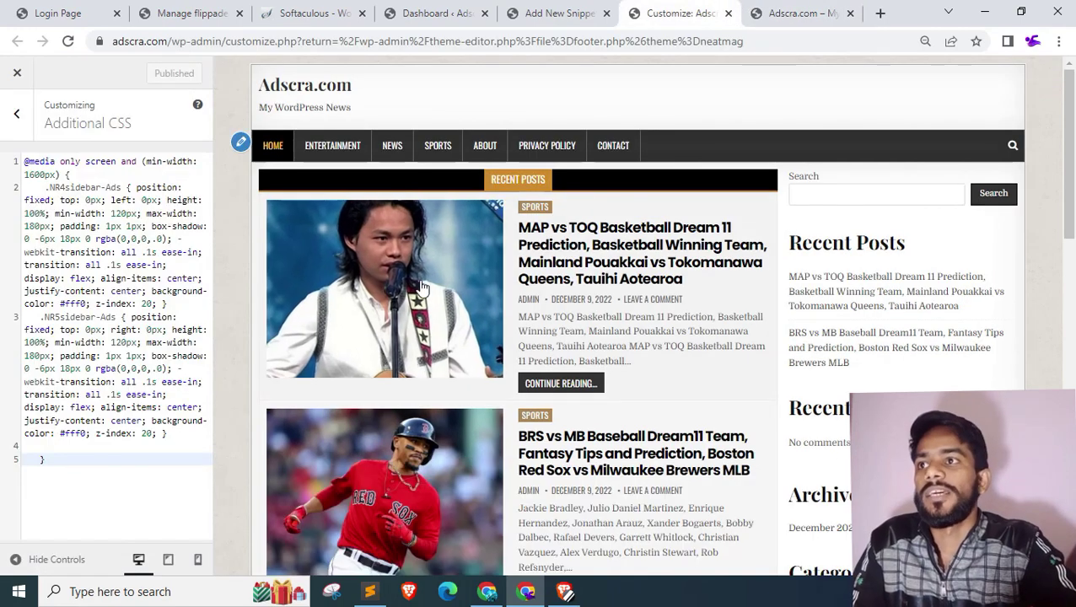
{"action": "left_click", "coordinate": [556, 13]}
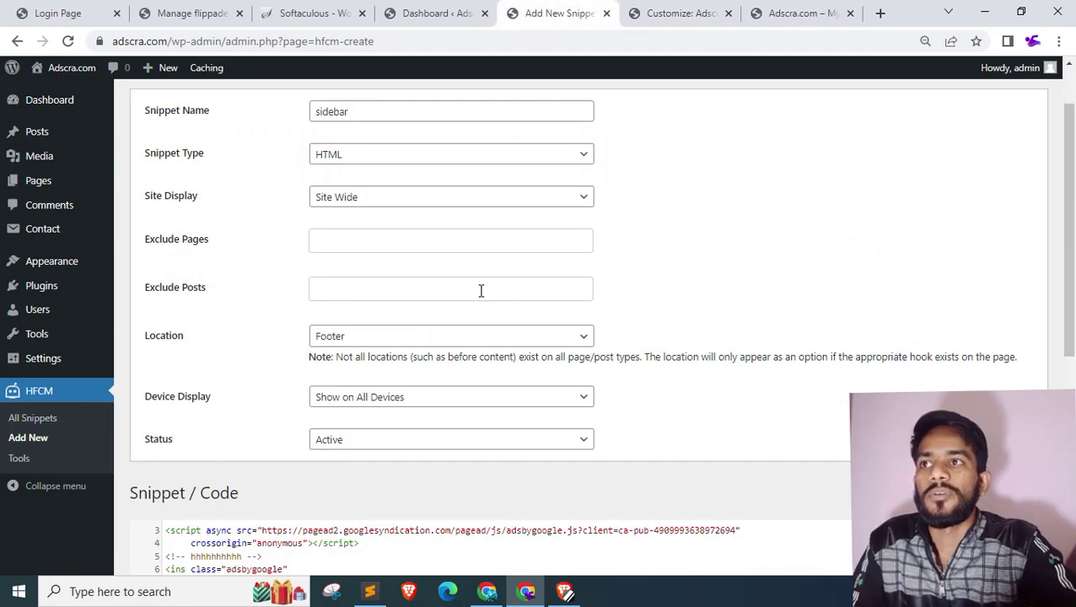
Try Home Page, then Specific Categories, adding and removing the sports category.
{"action": "left_click", "coordinate": [494, 202]}
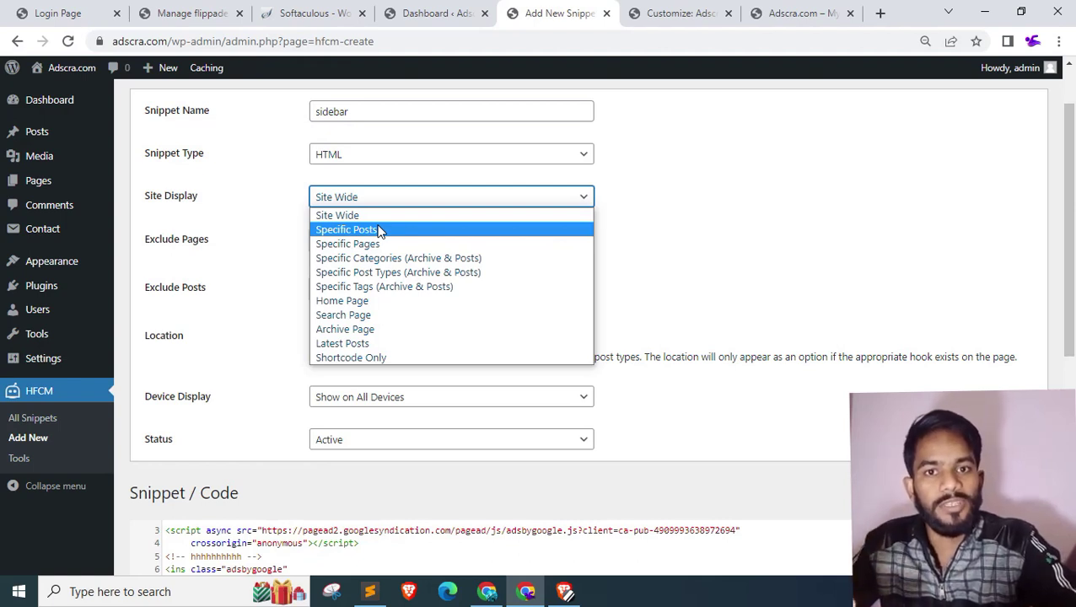
{"action": "left_click", "coordinate": [353, 306]}
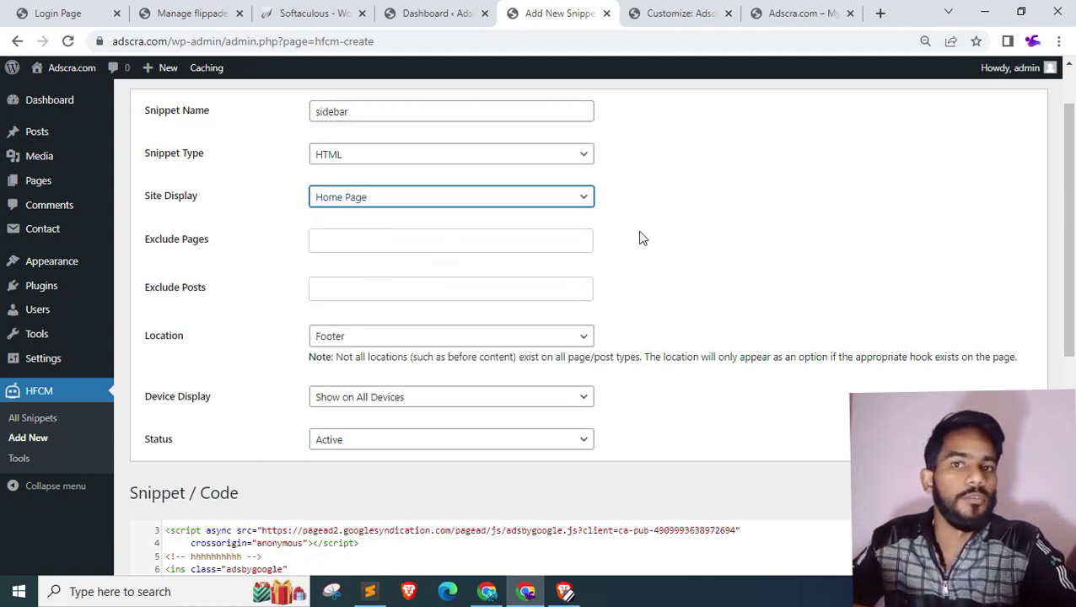
{"action": "left_click", "coordinate": [589, 199]}
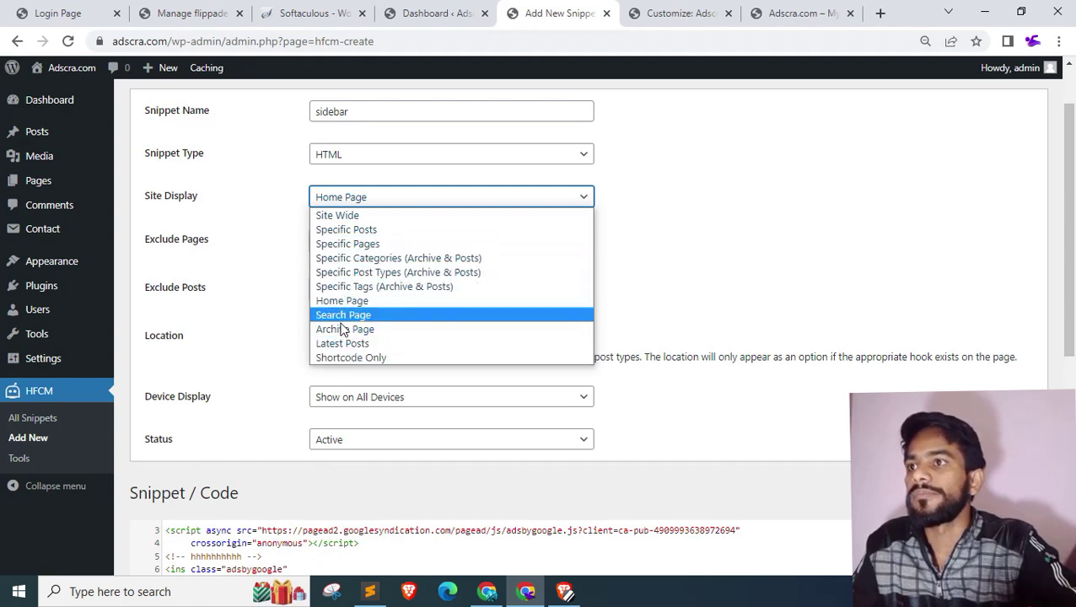
{"action": "left_click", "coordinate": [441, 265]}
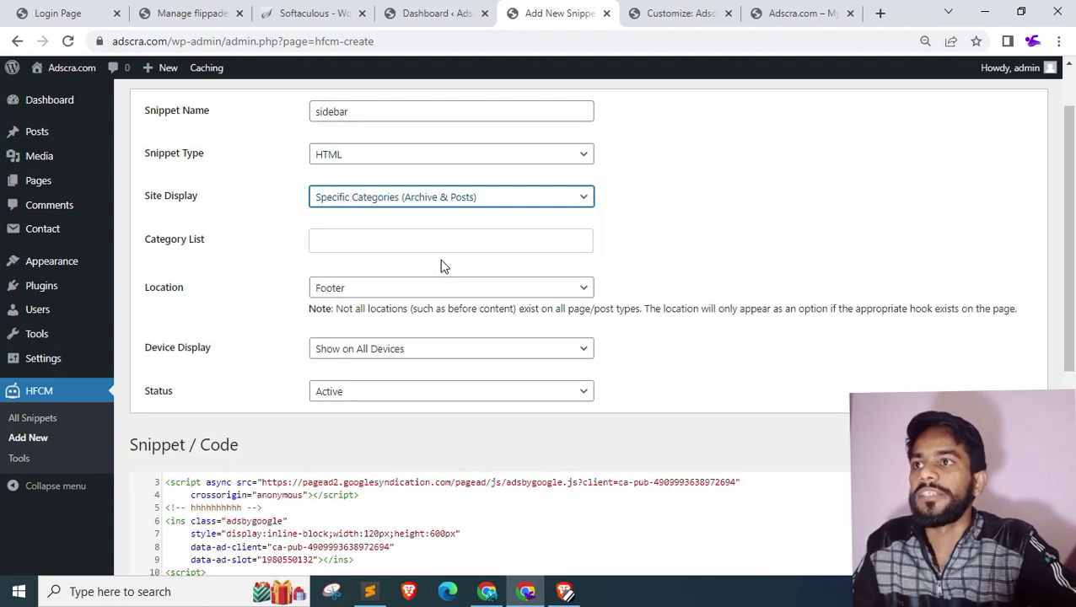
{"action": "left_click", "coordinate": [434, 244]}
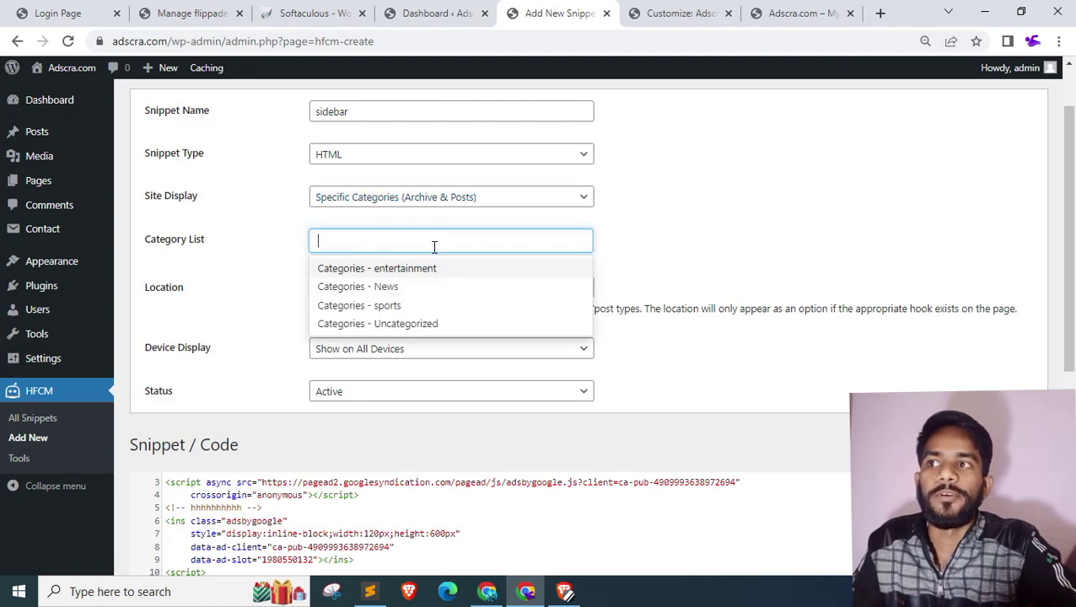
{"action": "left_click", "coordinate": [403, 305]}
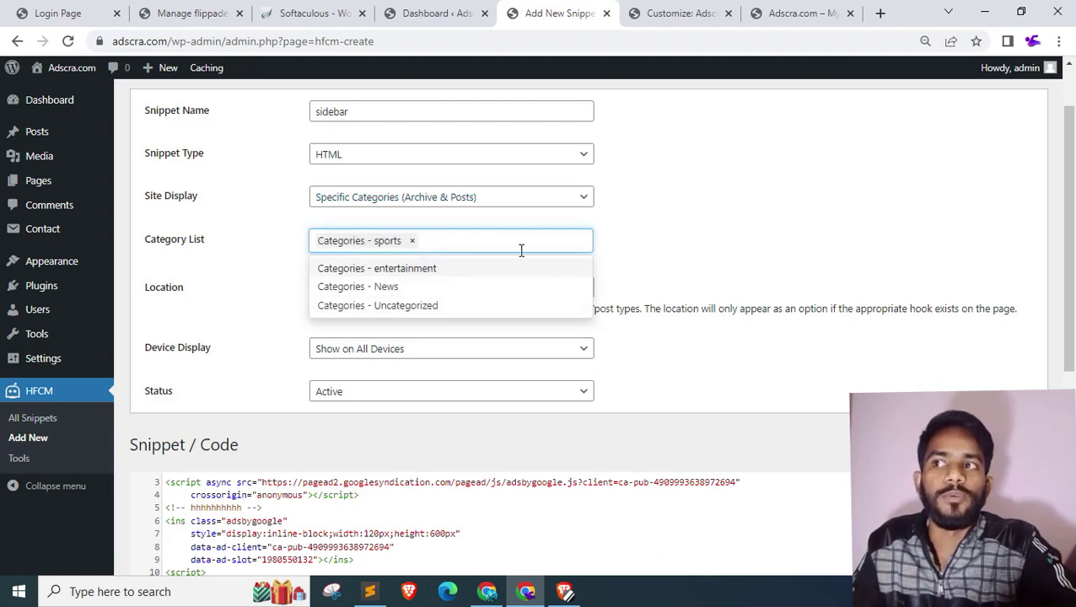
{"action": "left_click", "coordinate": [613, 289]}
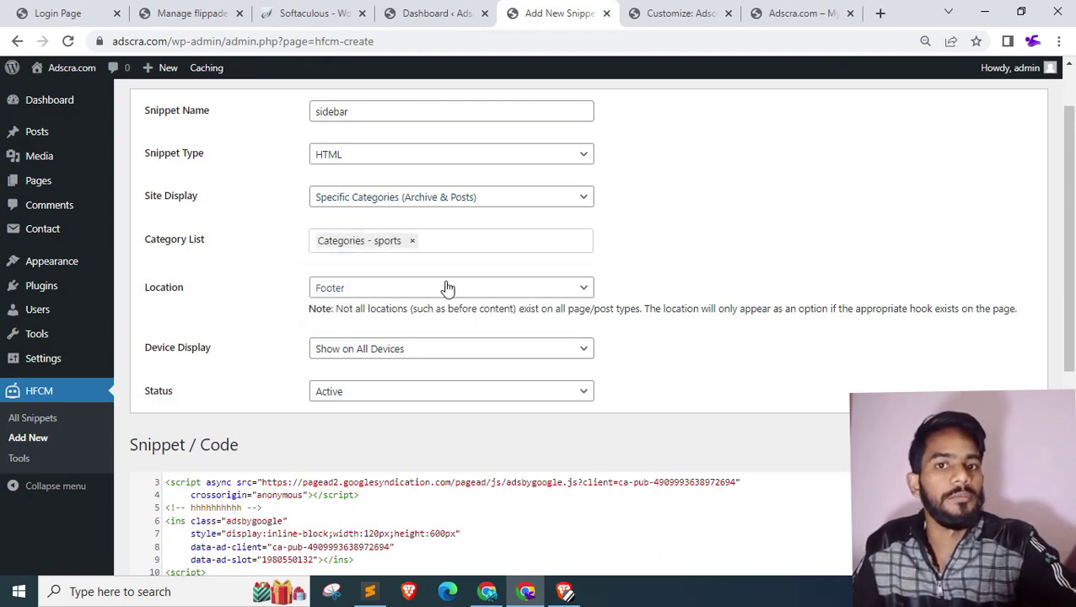
{"action": "left_click", "coordinate": [412, 242]}
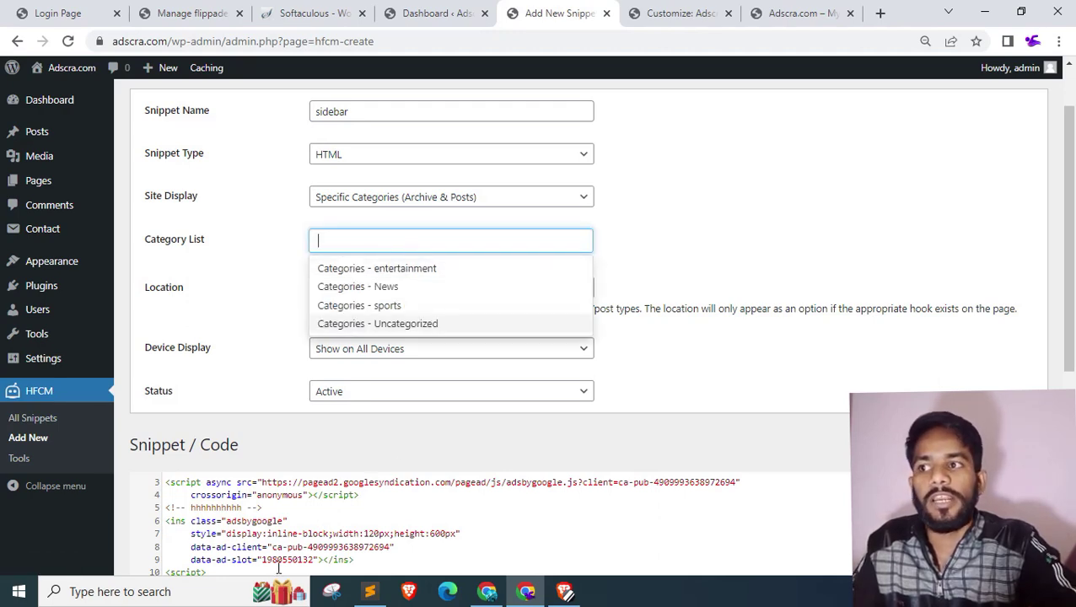
{"action": "scroll", "coordinate": [314, 538], "scroll_direction": "down", "scroll_amount": 5}
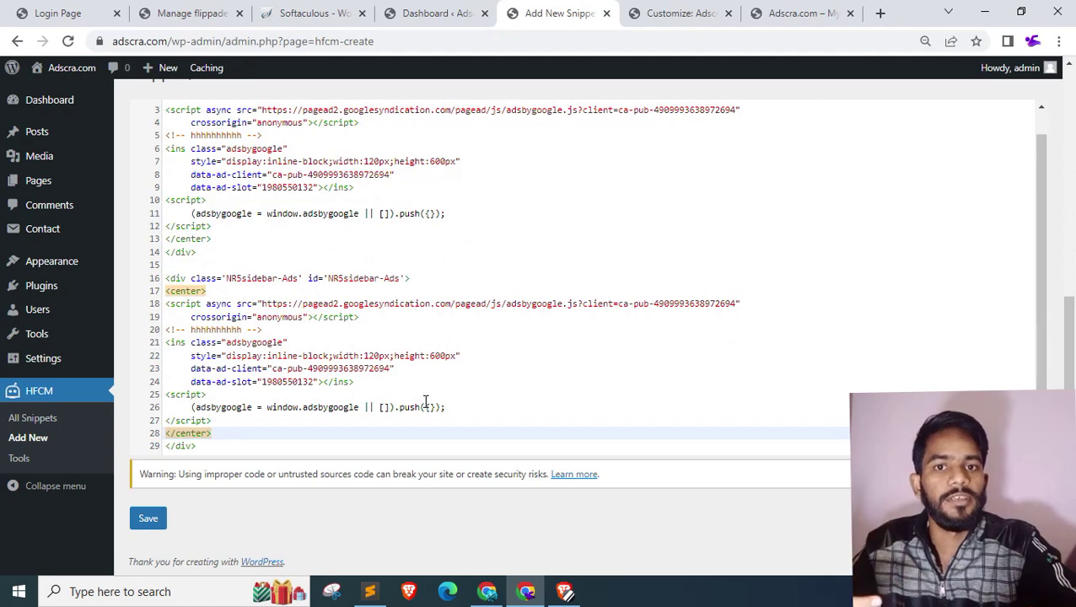
{"action": "scroll", "coordinate": [426, 401], "scroll_direction": "up", "scroll_amount": 6}
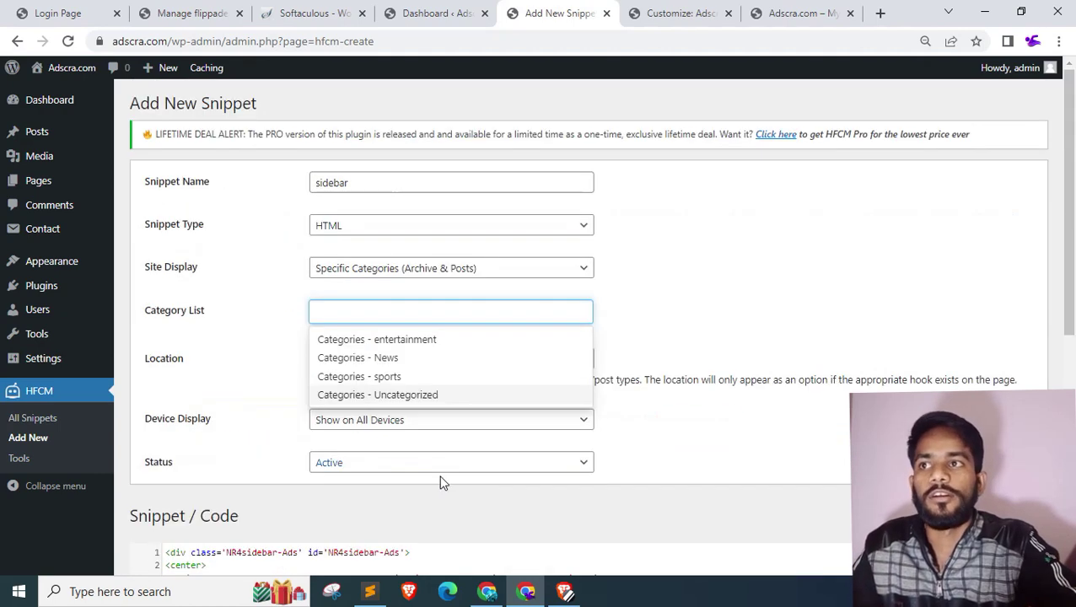
Set the snippet's Site Display back to Site Wide.
{"action": "left_click", "coordinate": [620, 312]}
{"action": "left_click", "coordinate": [544, 275]}
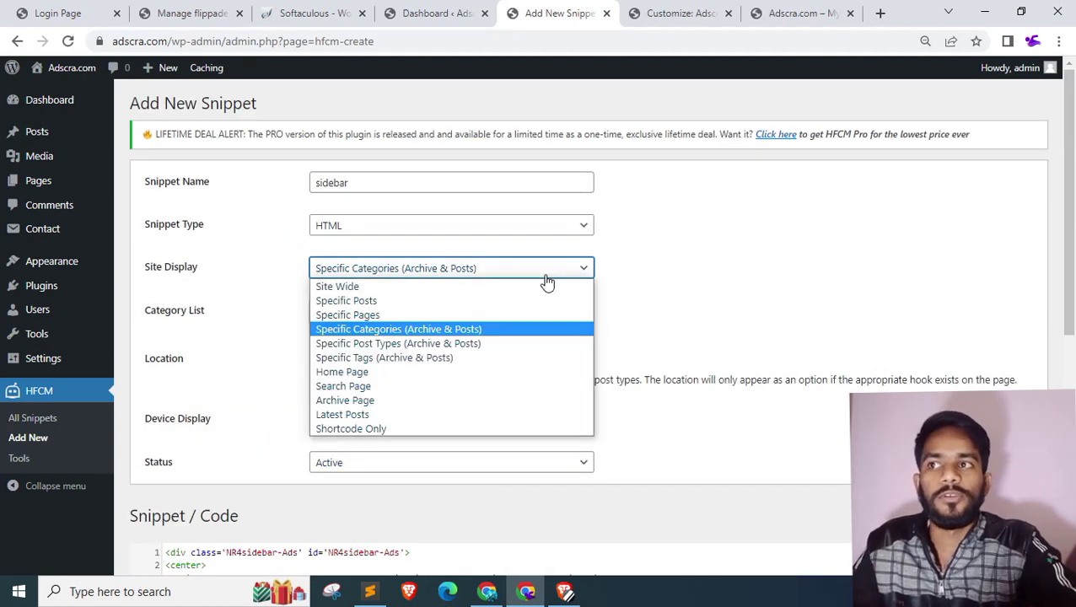
{"action": "left_click", "coordinate": [376, 291]}
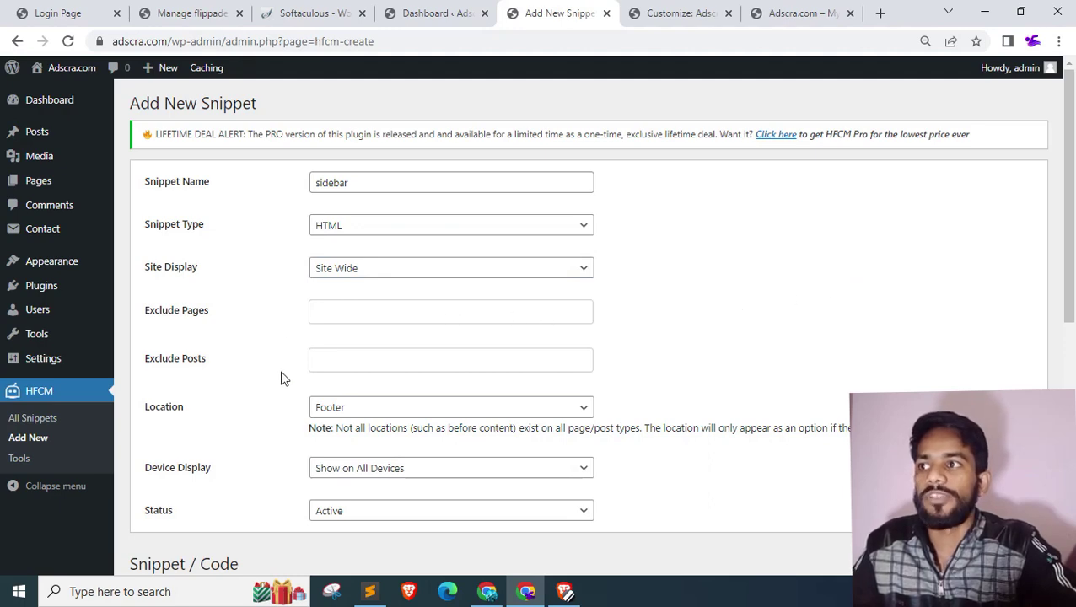
{"action": "scroll", "coordinate": [762, 385], "scroll_direction": "down", "scroll_amount": 8}
Save the new 'sidebar' snippet.
{"action": "left_click", "coordinate": [149, 518]}
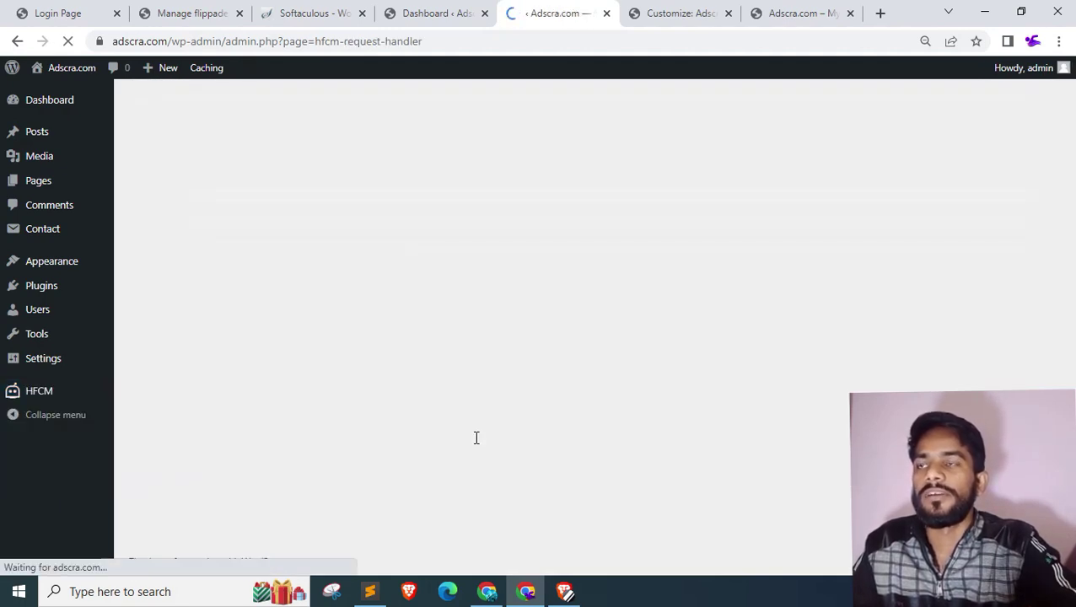
{"action": "scroll", "coordinate": [477, 438], "scroll_direction": "down", "scroll_amount": 7}
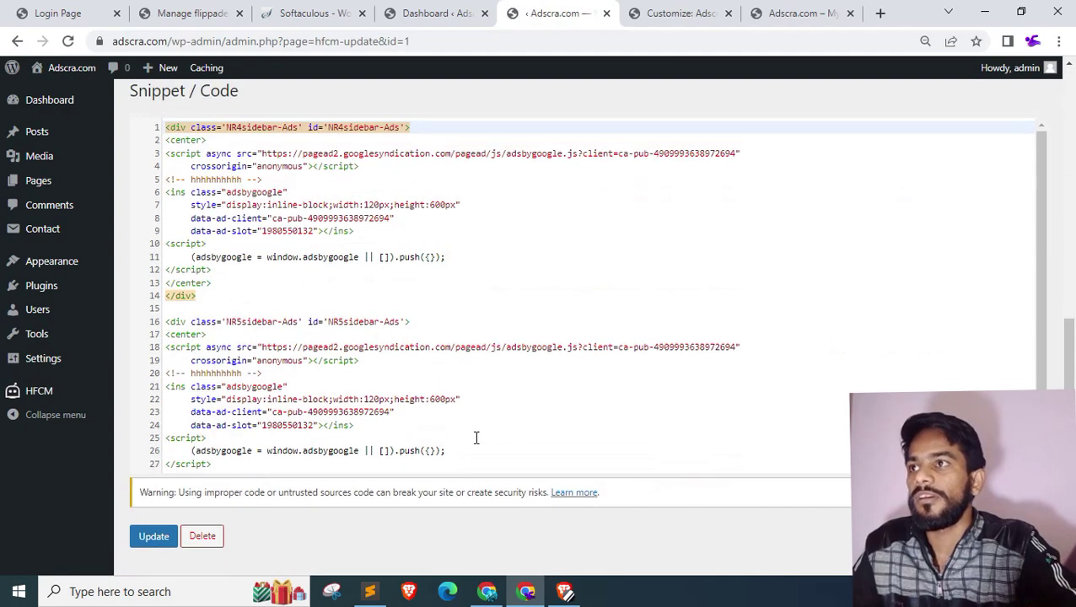
{"action": "scroll", "coordinate": [477, 438], "scroll_direction": "up", "scroll_amount": 3}
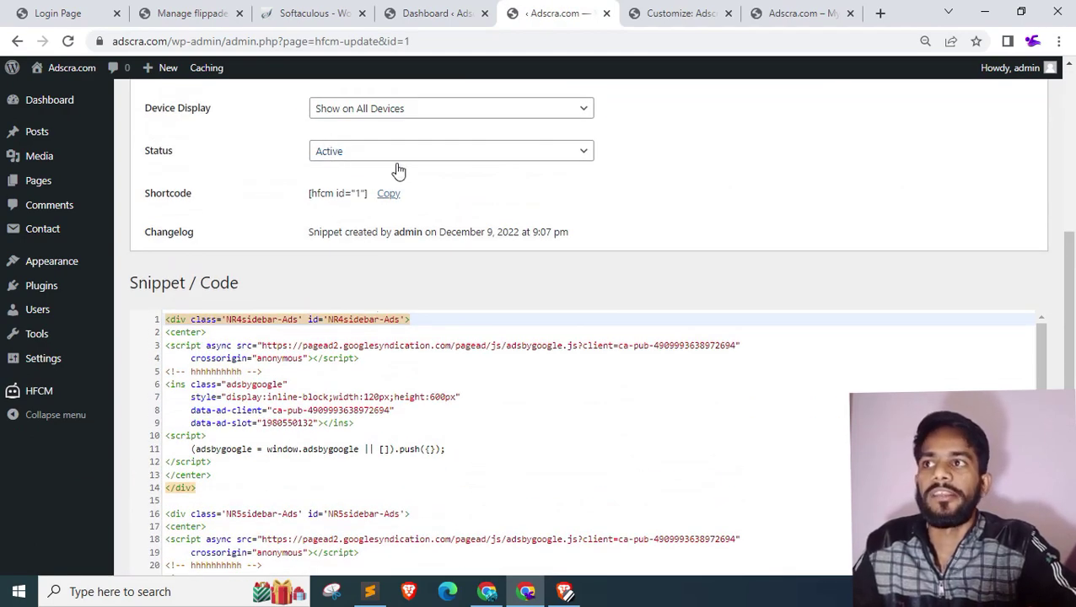
{"action": "scroll", "coordinate": [319, 253], "scroll_direction": "up", "scroll_amount": 5}
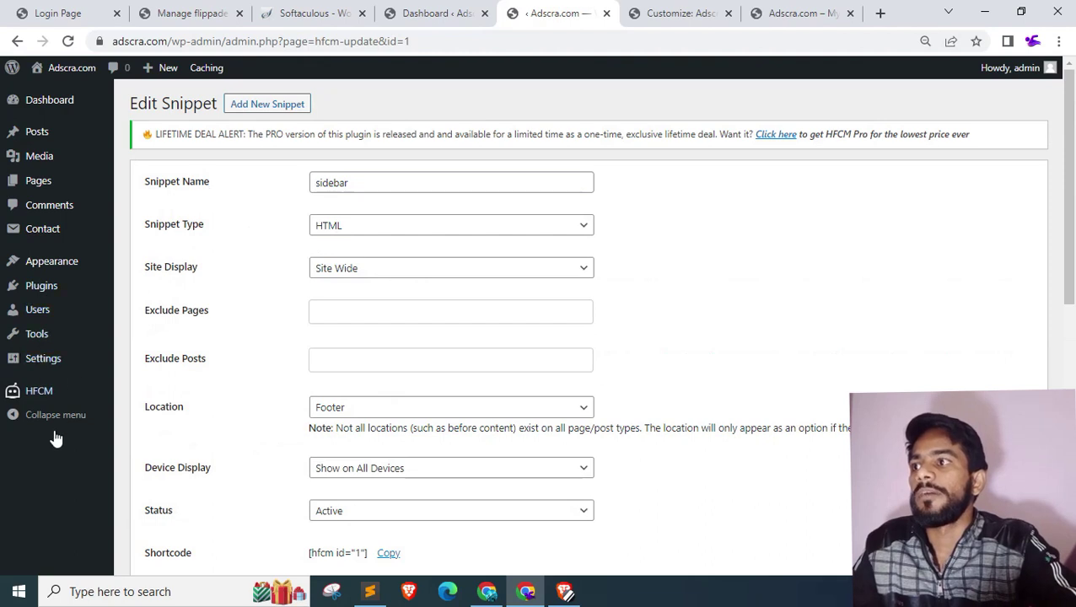
In HFCM All Snippets, make sure the 'sidebar' snippet's status is switched on.
{"action": "mouse_move", "coordinate": [21, 390]}
{"action": "left_click", "coordinate": [143, 393]}
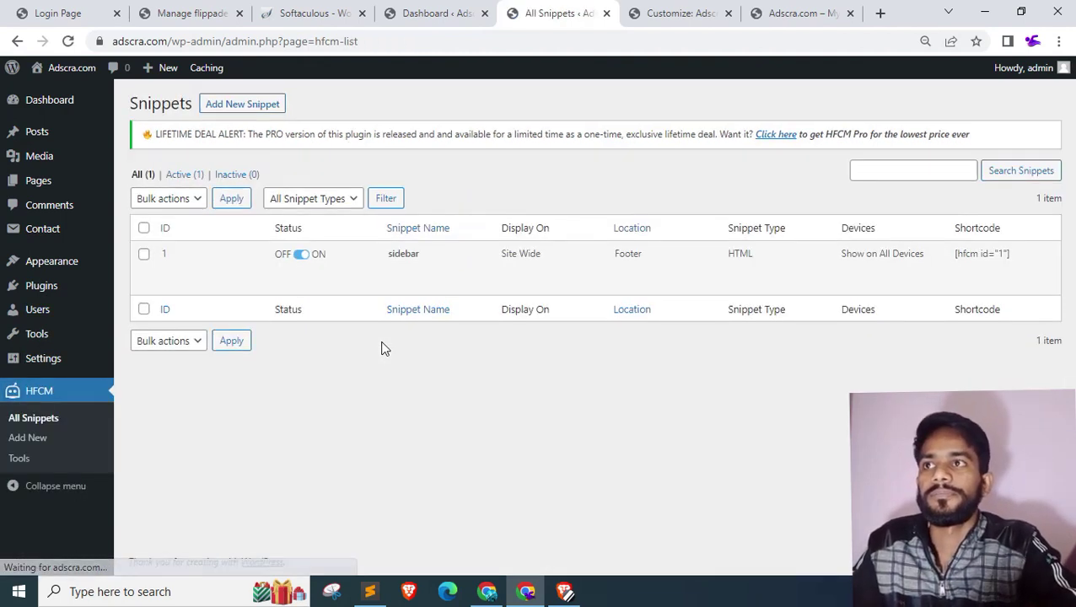
{"action": "mouse_move", "coordinate": [296, 277]}
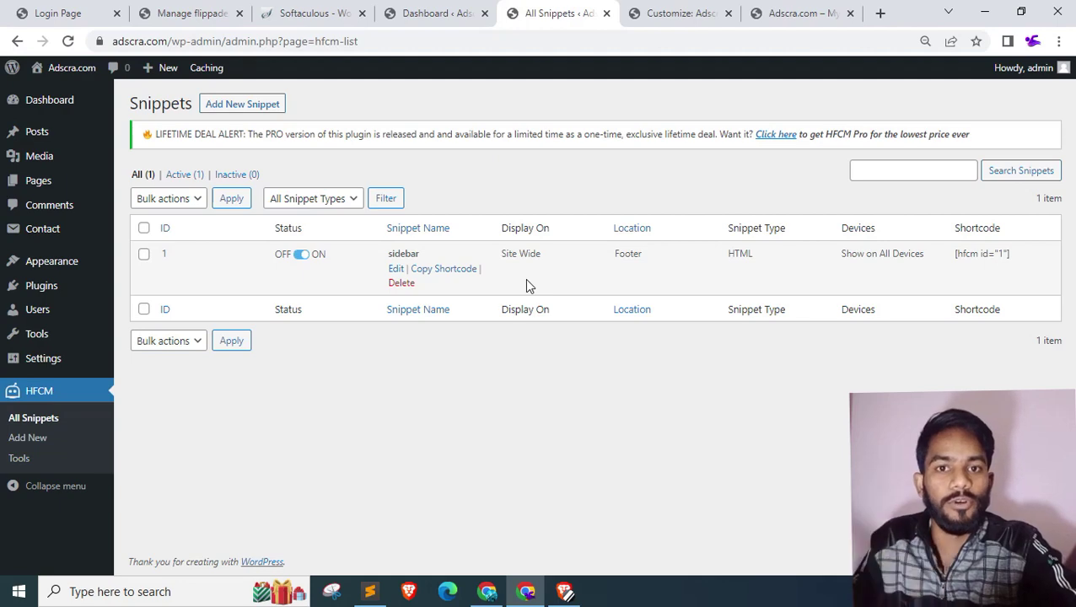
{"action": "left_click", "coordinate": [301, 256]}
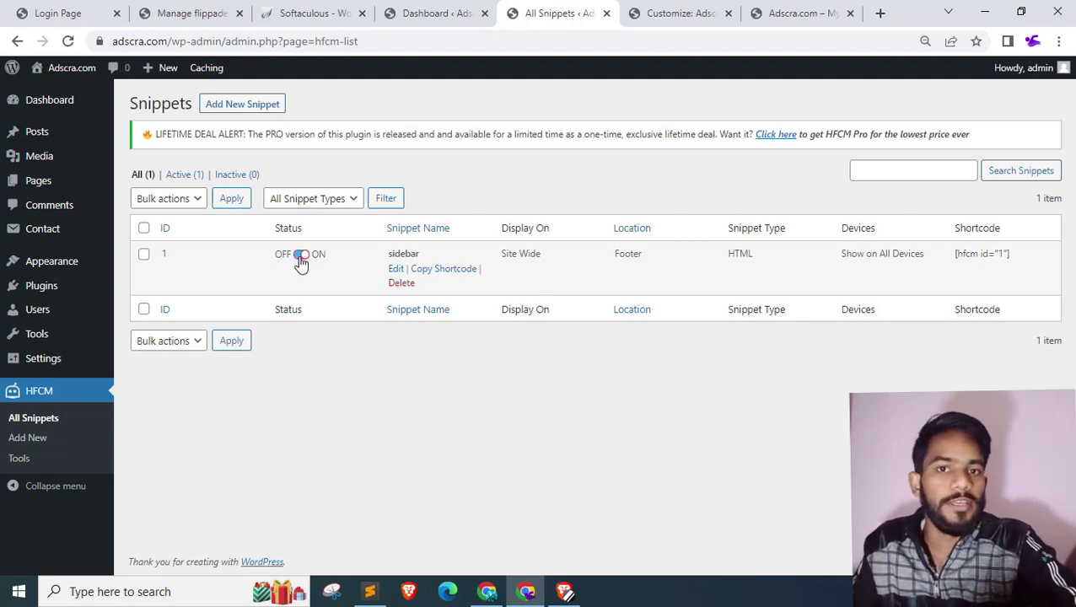
Reload the live Adscra.com homepage and zoom out to reveal the new side ads.
{"action": "left_click", "coordinate": [763, 14]}
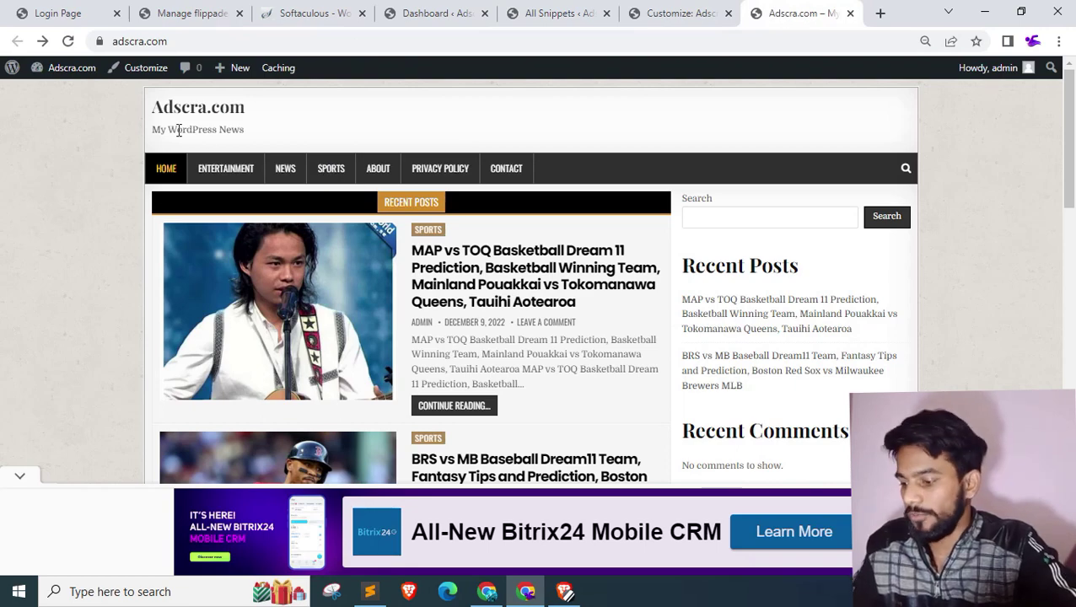
{"action": "key", "text": "F5"}
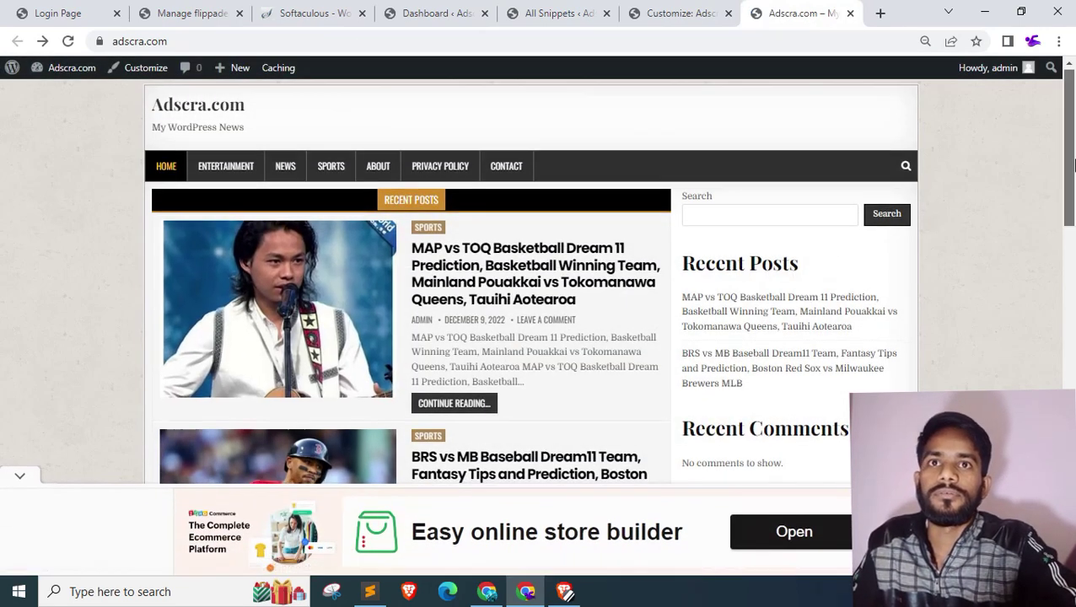
{"action": "mouse_move", "coordinate": [1075, 165]}
{"action": "left_mouse_down"}
{"action": "mouse_move", "coordinate": [1069, 333]}
{"action": "mouse_move", "coordinate": [1069, 165]}
{"action": "left_mouse_up"}
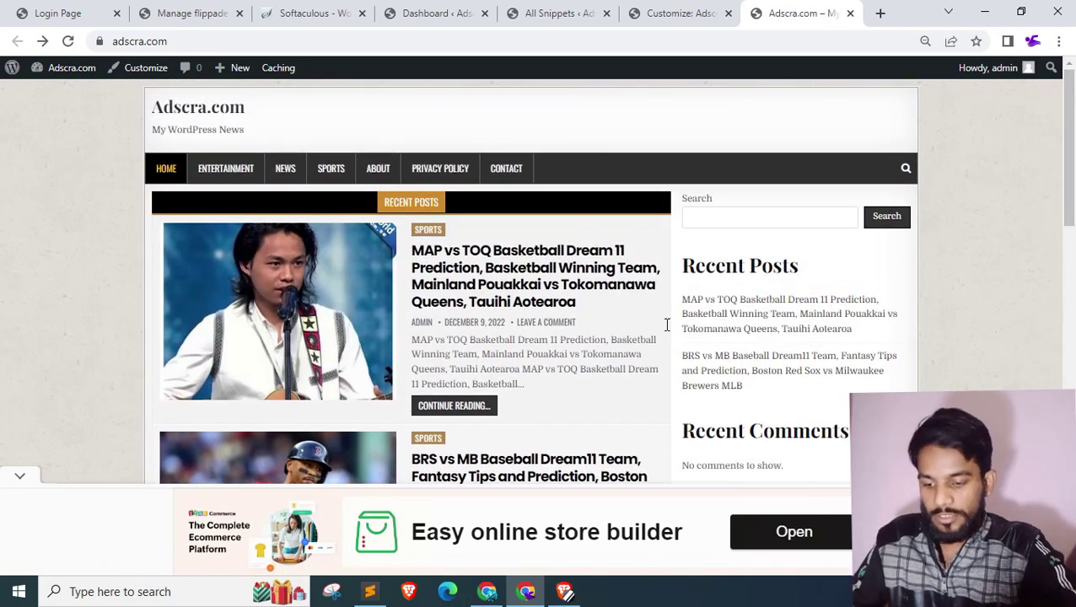
{"action": "key", "text": "ctrl+minus"}
{"action": "key", "text": "ctrl+minus"}
{"action": "key", "text": "ctrl+minus"}
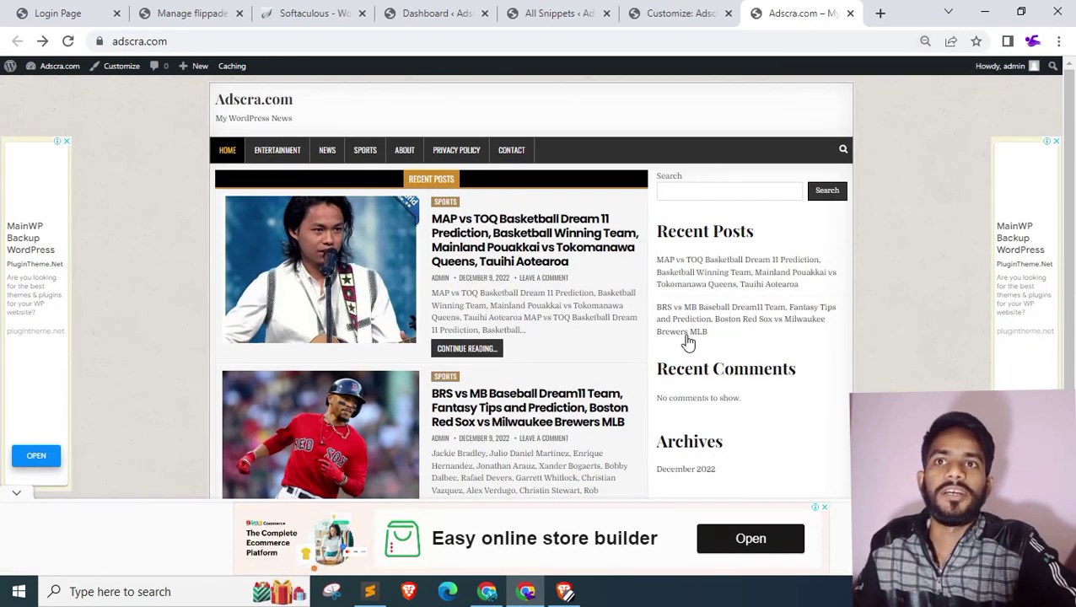
{"action": "scroll", "coordinate": [557, 371], "scroll_direction": "down", "scroll_amount": 3}
{"action": "scroll", "coordinate": [578, 377], "scroll_direction": "up", "scroll_amount": 3}
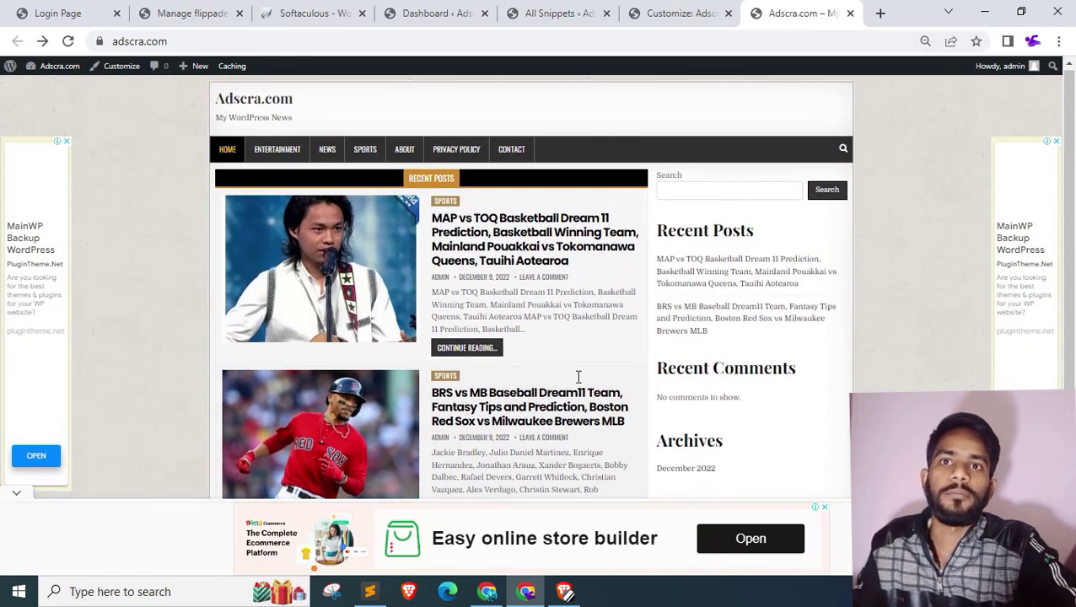
{"action": "left_click", "coordinate": [253, 99]}
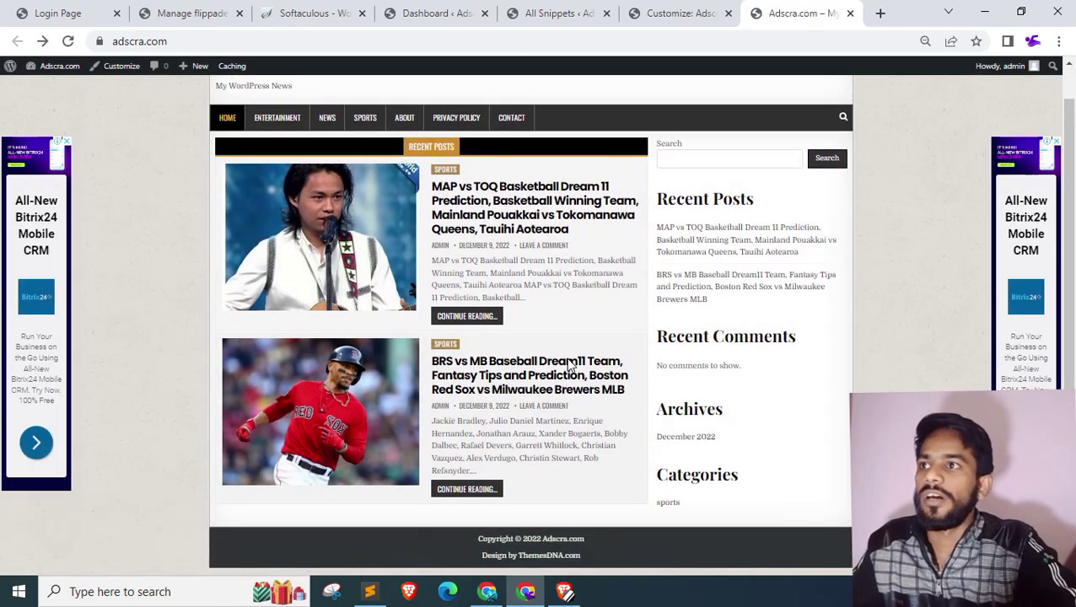
Open the first basketball prediction post, close its full-screen ad, and return to the homepage.
{"action": "left_click", "coordinate": [477, 245]}
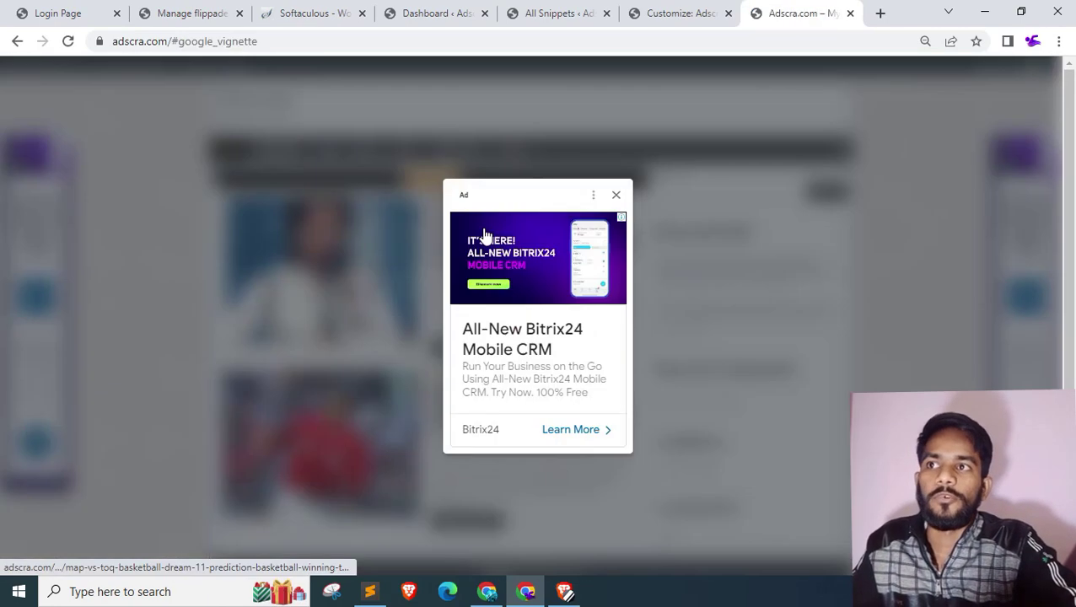
{"action": "left_click", "coordinate": [617, 196]}
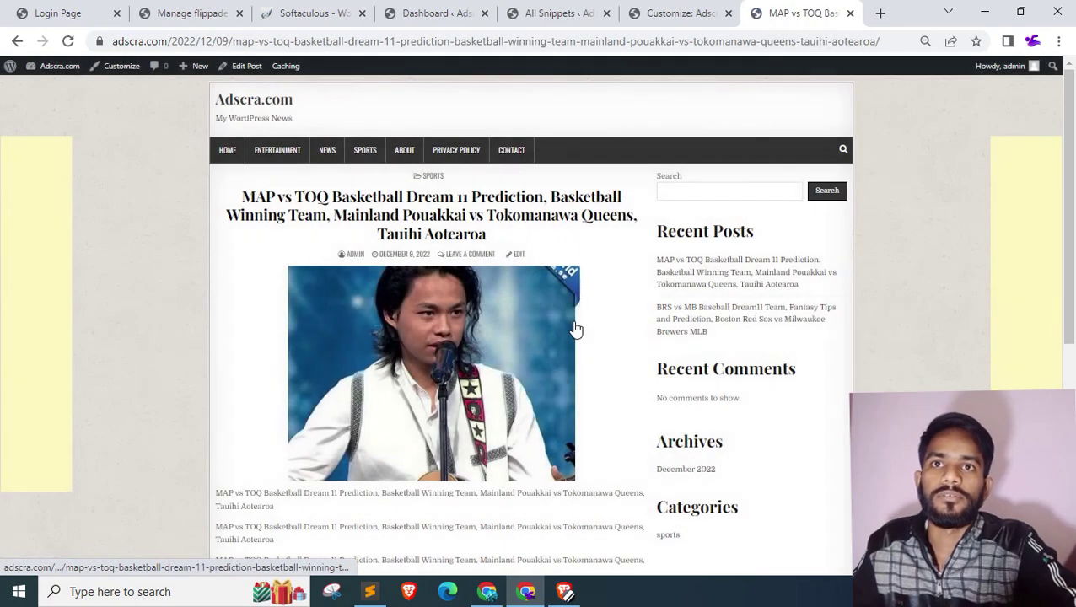
{"action": "scroll", "coordinate": [576, 347], "scroll_direction": "down", "scroll_amount": 10}
{"action": "scroll", "coordinate": [576, 347], "scroll_direction": "up", "scroll_amount": 5}
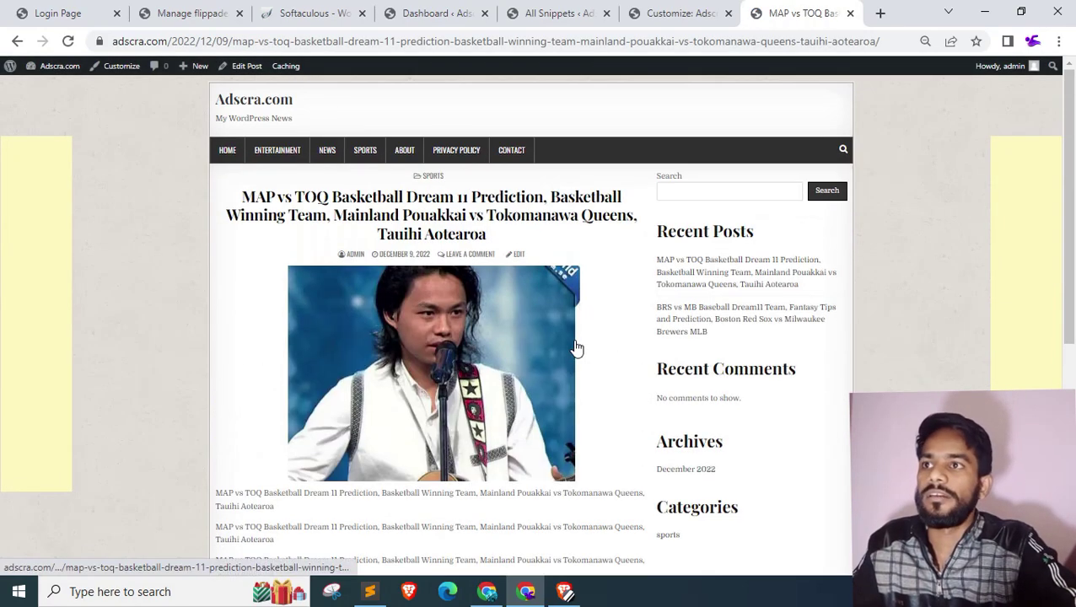
{"action": "left_click", "coordinate": [281, 103]}
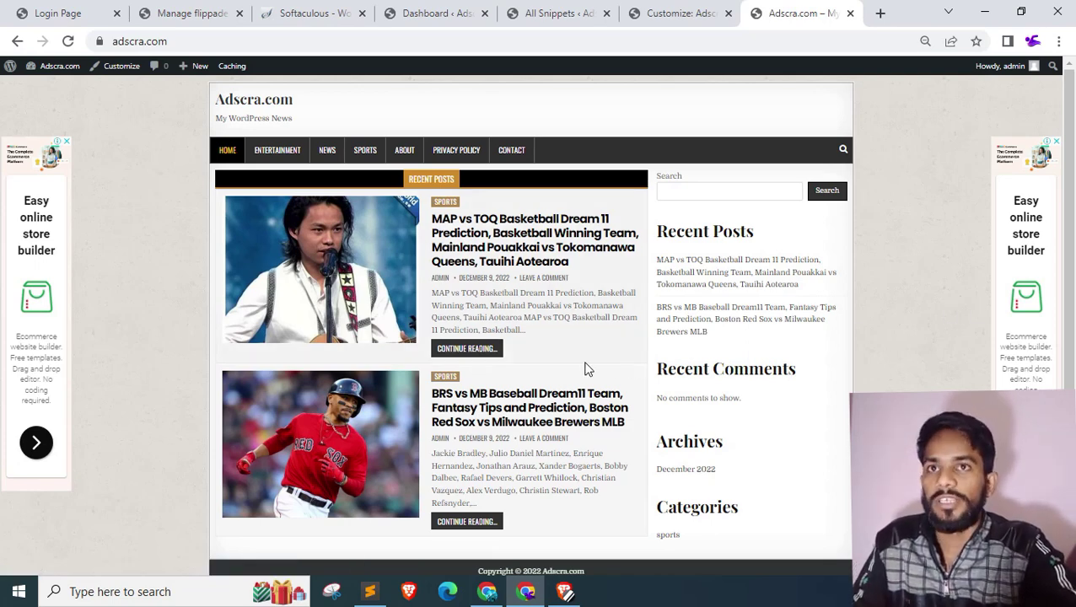
Set the homepage zoom to 80% so the side ads show, then go to the Additional CSS customizer.
{"action": "key", "text": "ctrl+plus"}
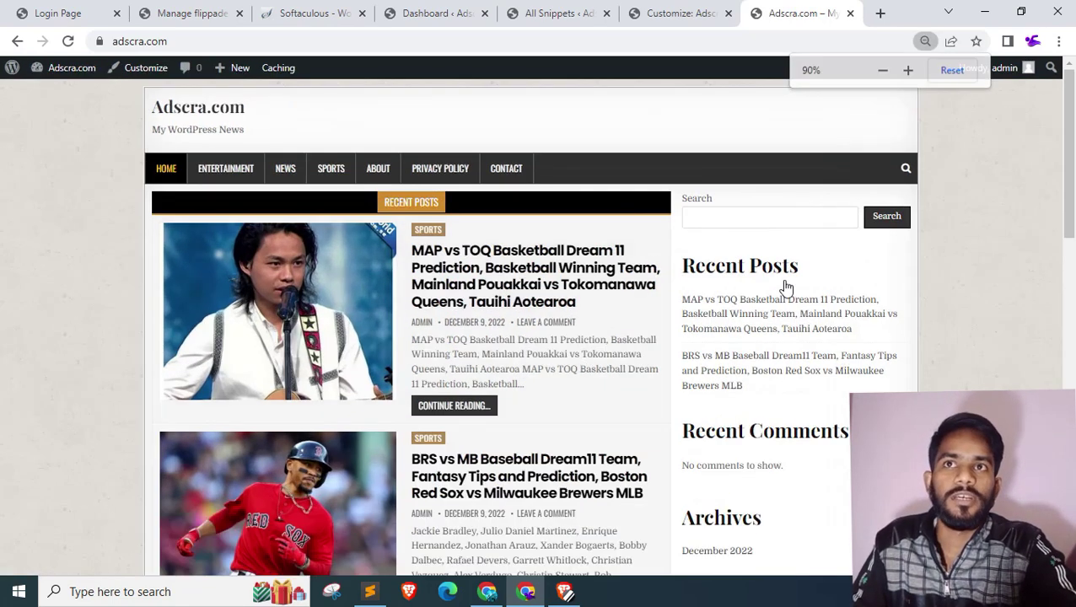
{"action": "left_click", "coordinate": [926, 41]}
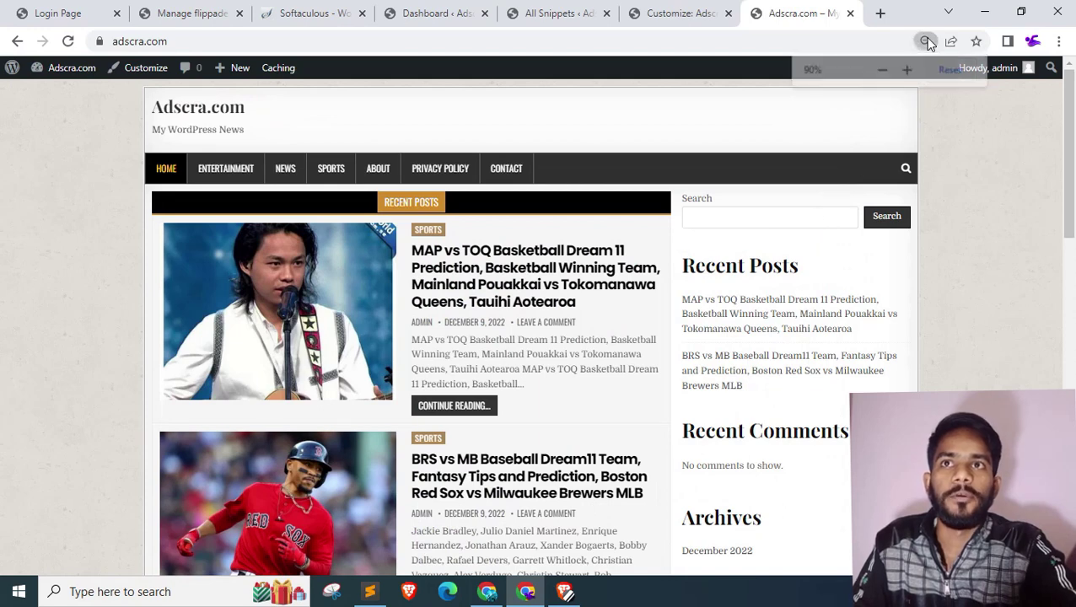
{"action": "left_click", "coordinate": [883, 72]}
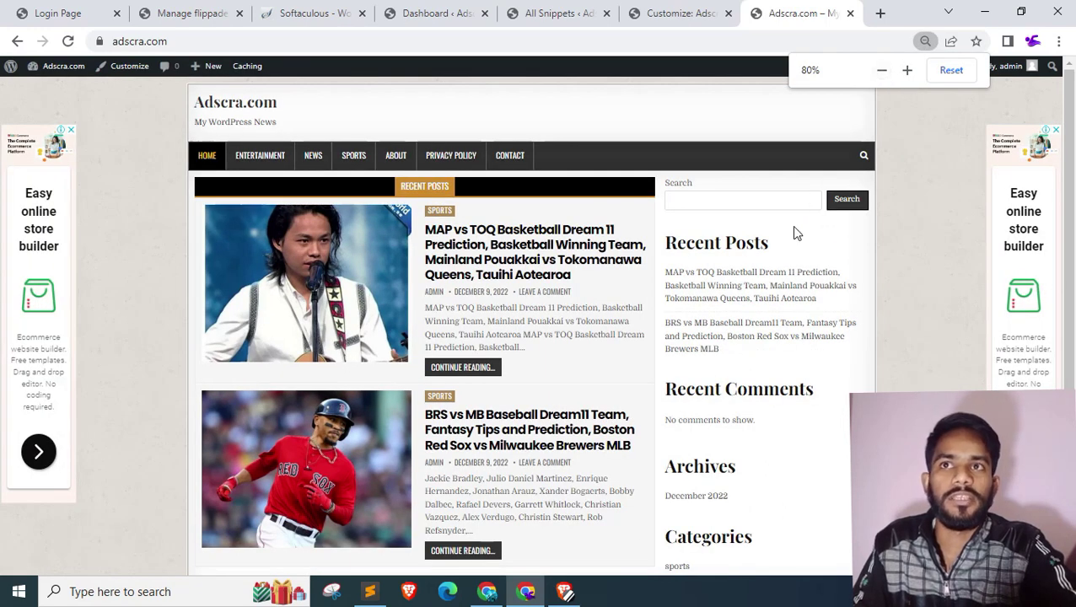
{"action": "left_click", "coordinate": [697, 10]}
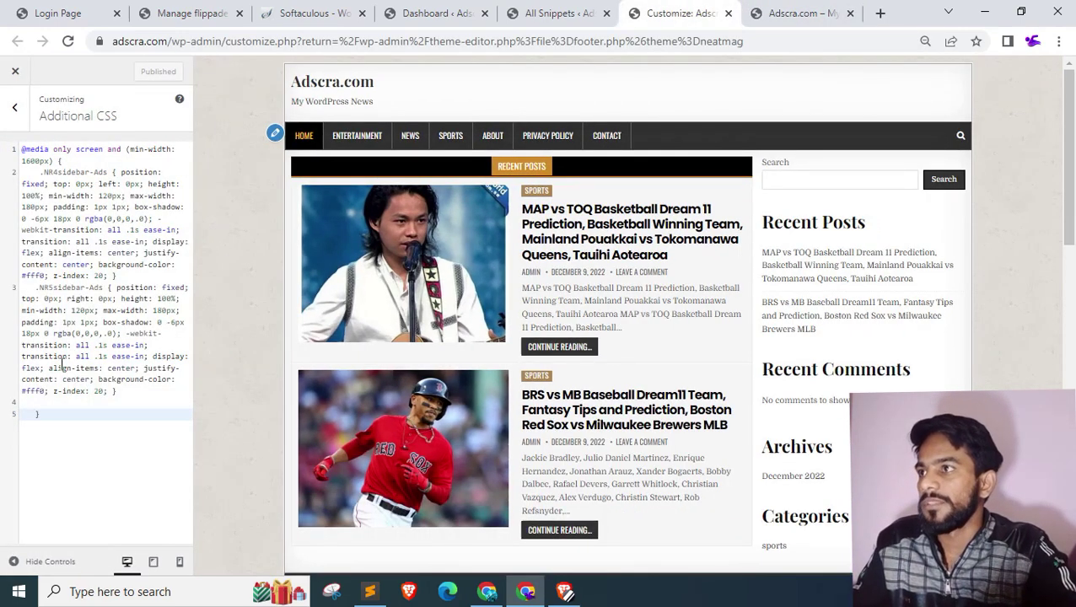
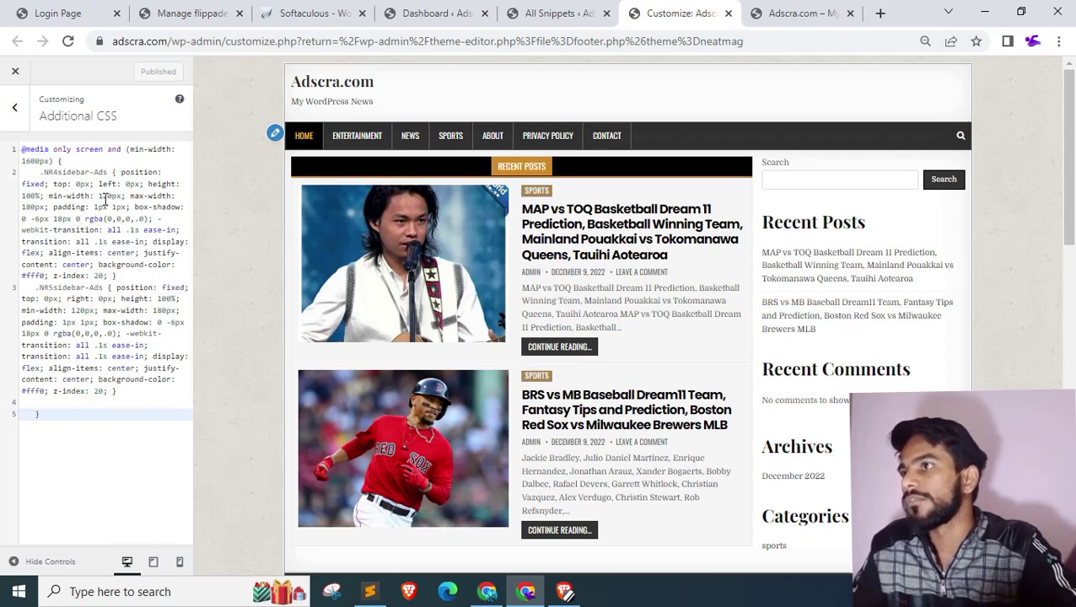
Raise the NR4sidebar-Ads min-width from 1px to 120px and go back to the main Customizer menu.
{"action": "left_click", "coordinate": [106, 195]}
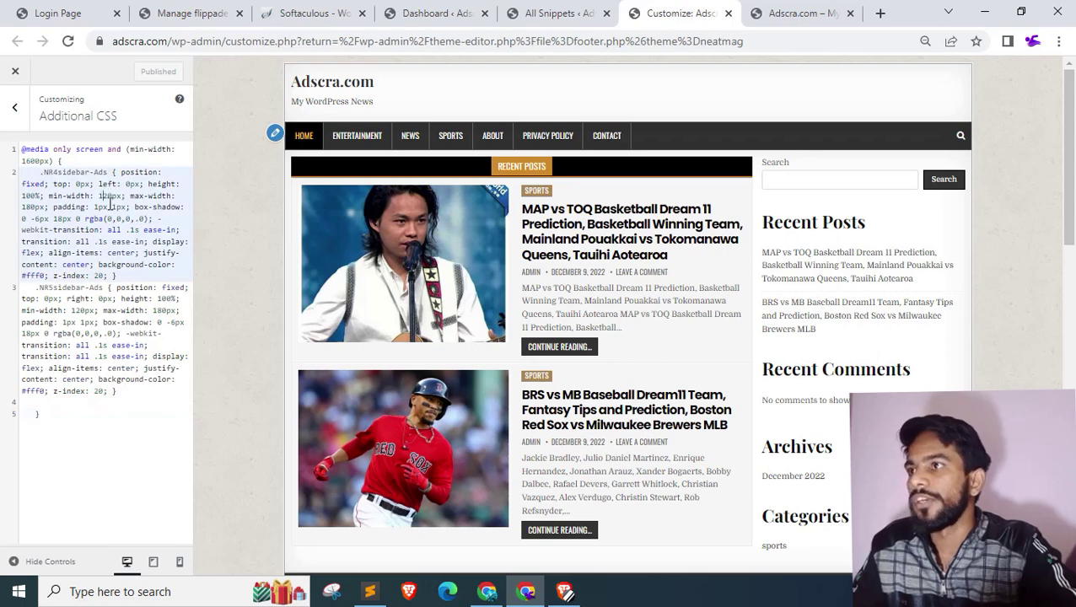
{"action": "type", "text": "2"}
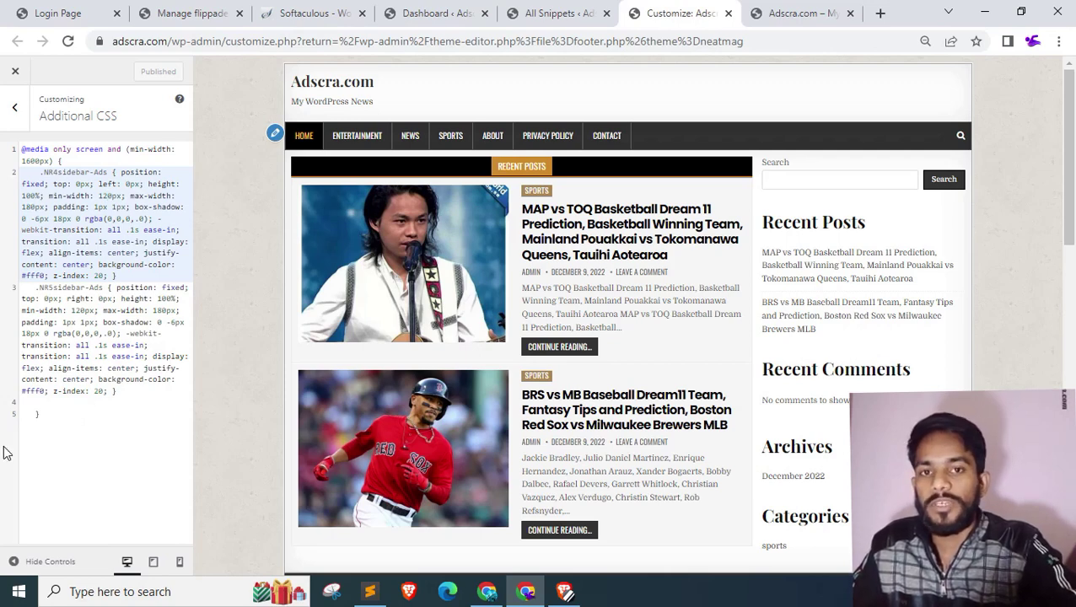
{"action": "left_click", "coordinate": [15, 107]}
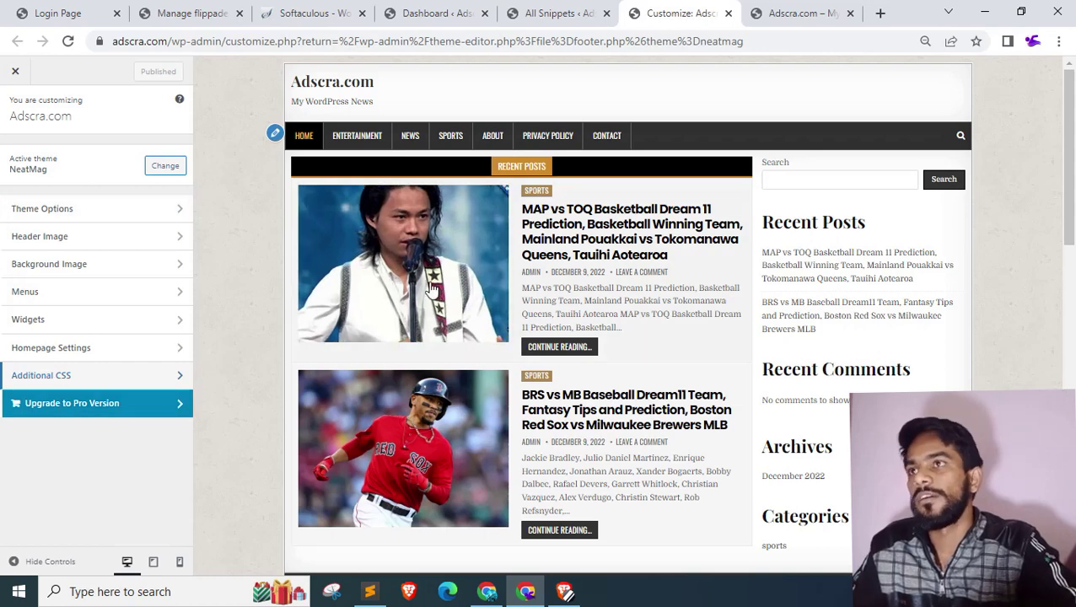
Look over the live Adscra.com page, the cPanel caching settings and the live Sportsdie site.
{"action": "left_click", "coordinate": [789, 13]}
{"action": "scroll", "coordinate": [541, 314], "scroll_direction": "down", "scroll_amount": 1}
{"action": "scroll", "coordinate": [512, 379], "scroll_direction": "up", "scroll_amount": 1}
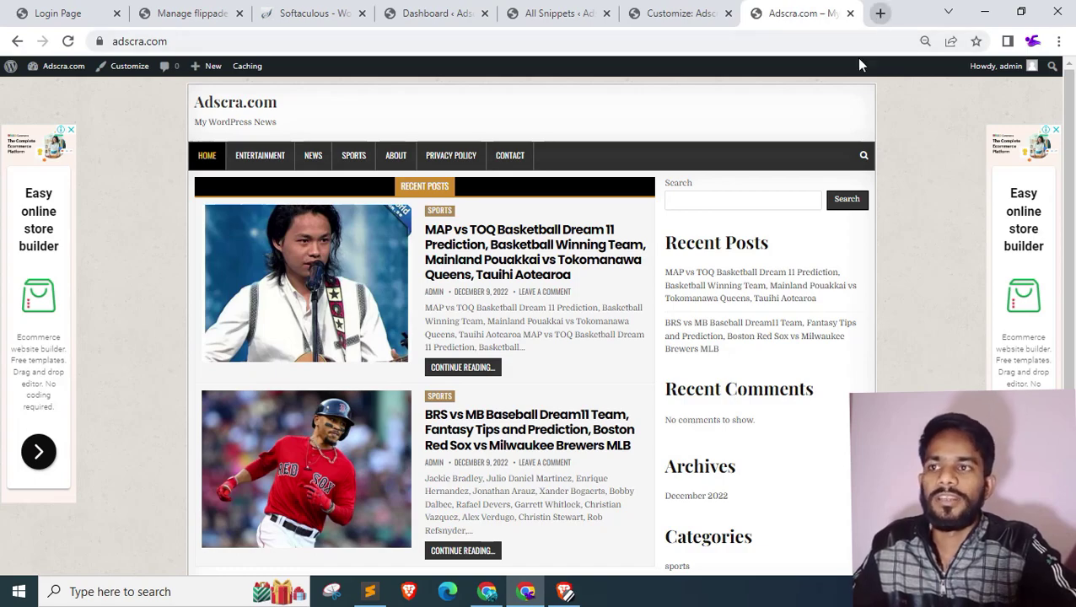
{"action": "left_click", "coordinate": [487, 592]}
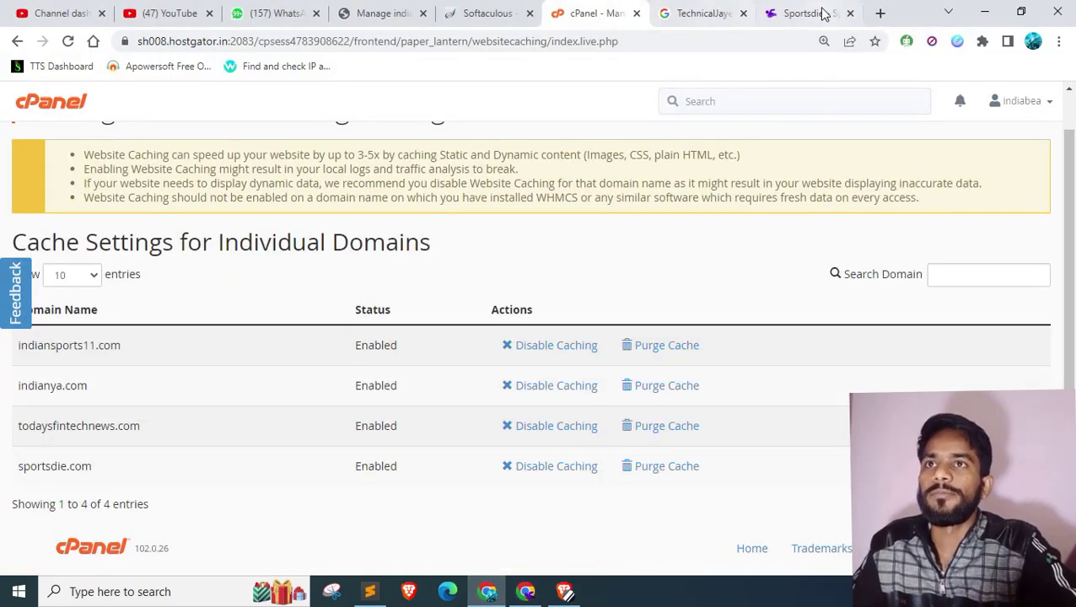
{"action": "left_click", "coordinate": [822, 13]}
{"action": "scroll", "coordinate": [594, 384], "scroll_direction": "down", "scroll_amount": 15}
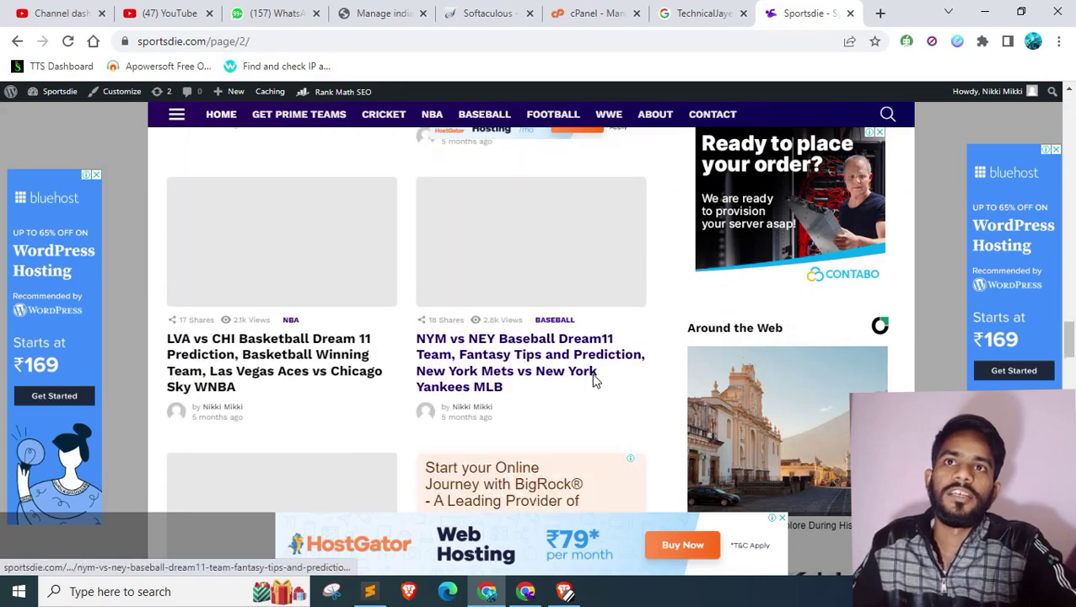
{"action": "scroll", "coordinate": [594, 382], "scroll_direction": "up", "scroll_amount": 4}
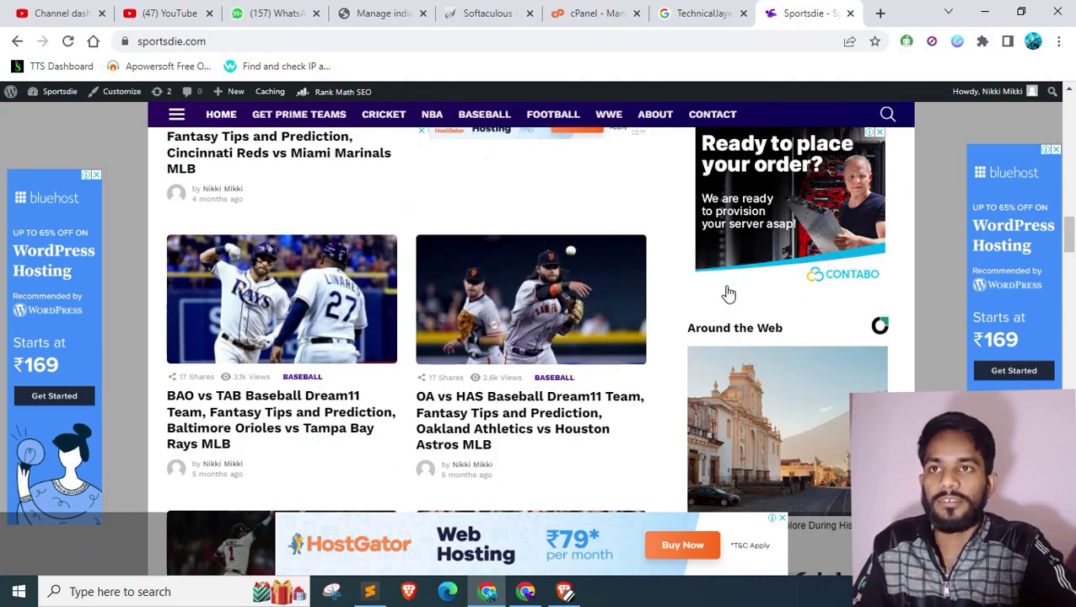
Zoom the Sportsdie page out to 80% and select its site address.
{"action": "key", "text": "ctrl+plus"}
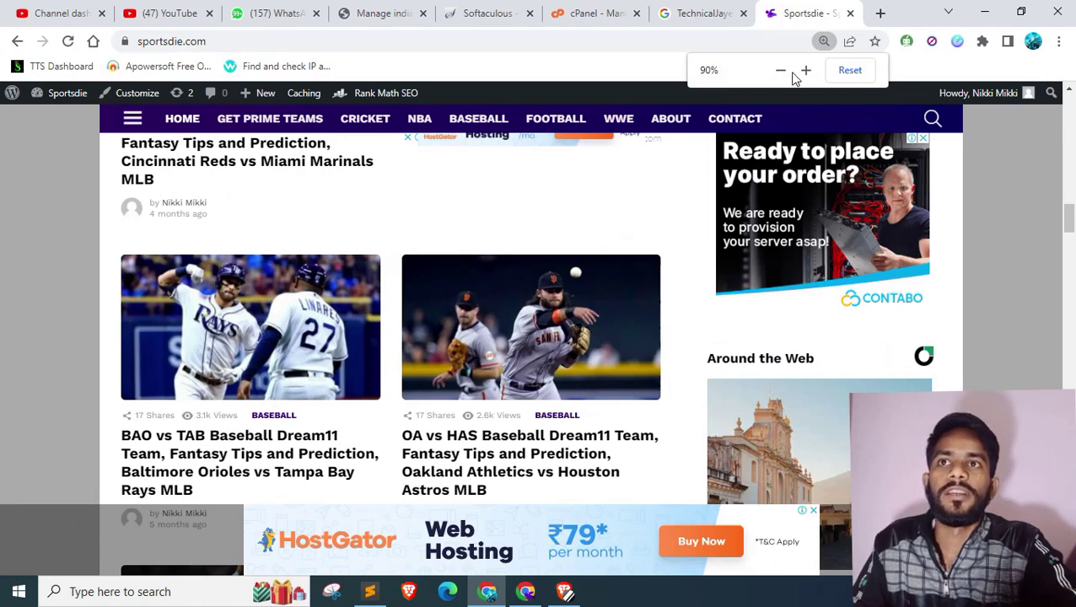
{"action": "left_click", "coordinate": [806, 71]}
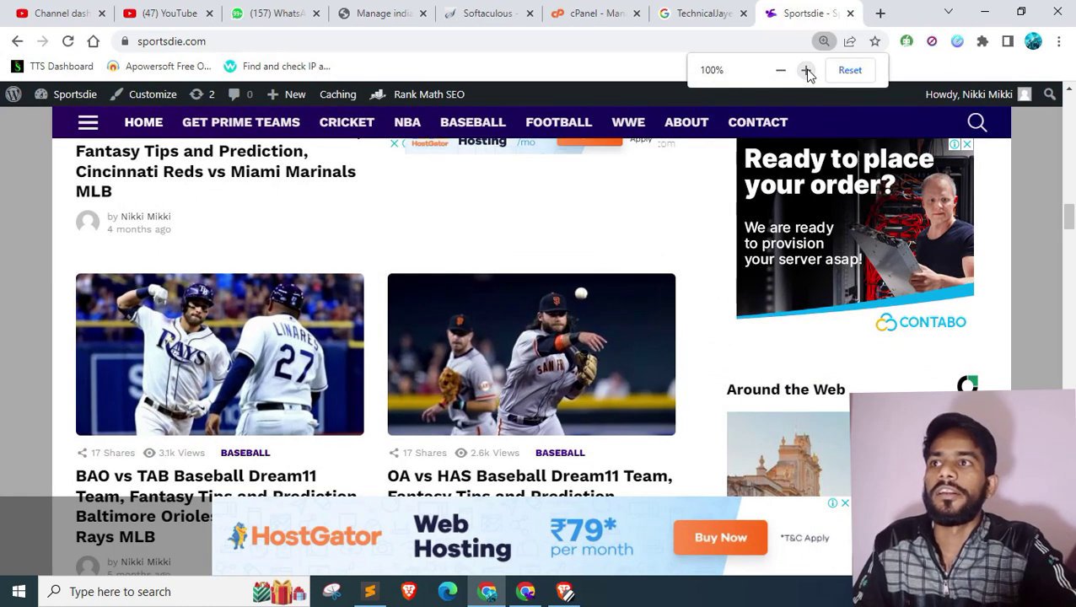
{"action": "left_click", "coordinate": [780, 72]}
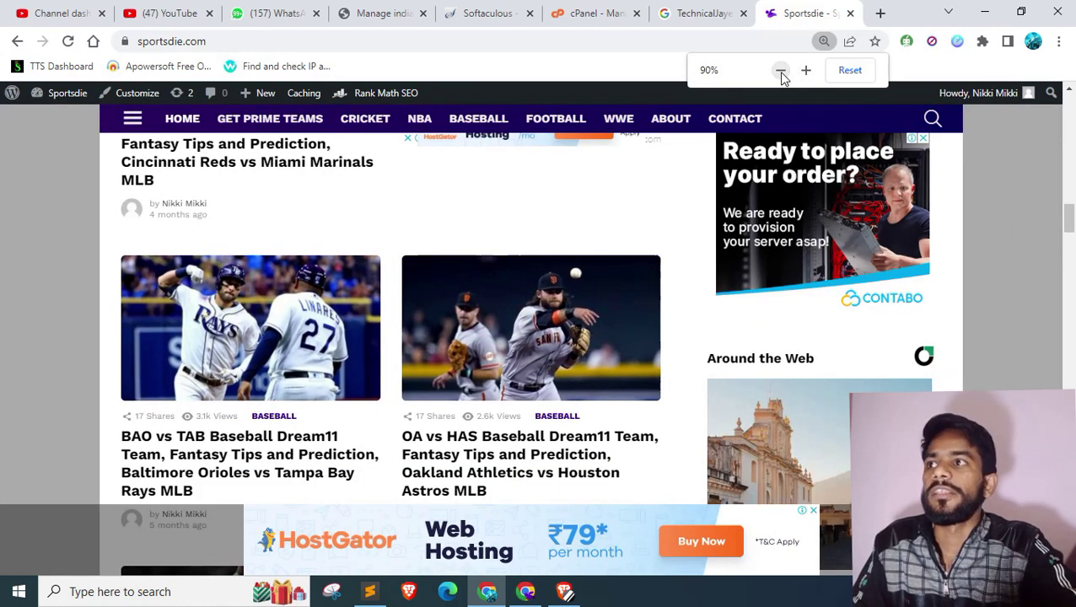
{"action": "left_click", "coordinate": [781, 72]}
{"action": "scroll", "coordinate": [569, 367], "scroll_direction": "up", "scroll_amount": 10}
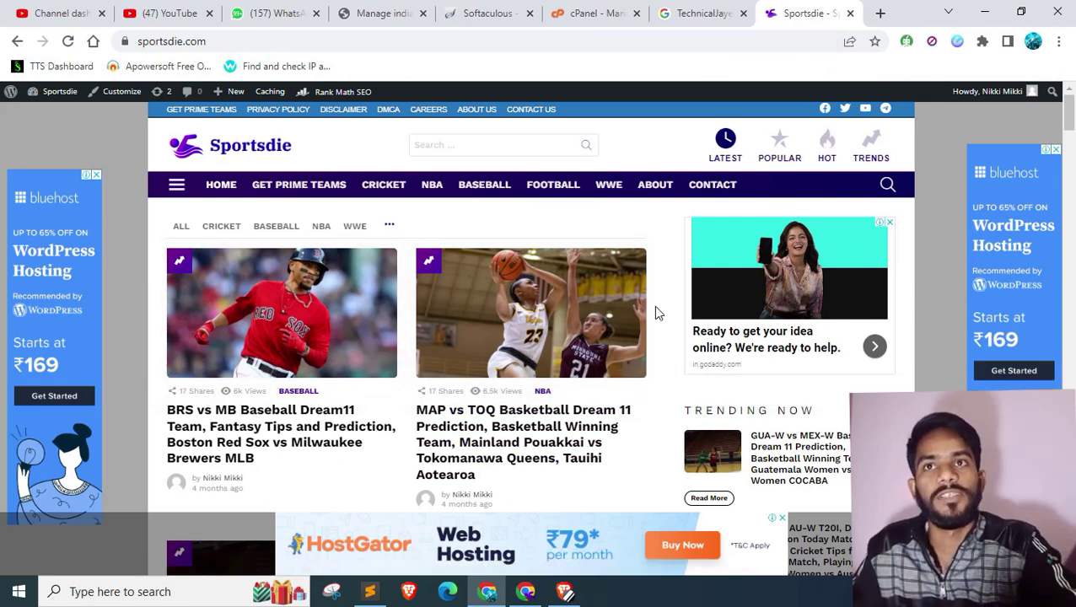
{"action": "left_click", "coordinate": [822, 42]}
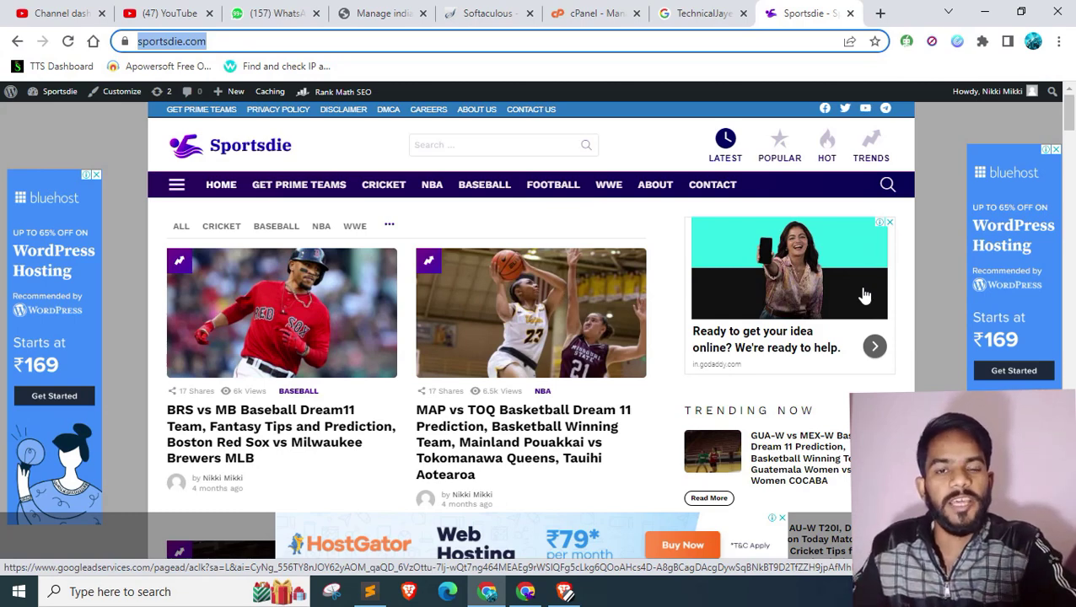
Check the AdSense code generator and live Adscra.com ads, then bring up Ad script.html.
{"action": "left_click", "coordinate": [563, 593]}
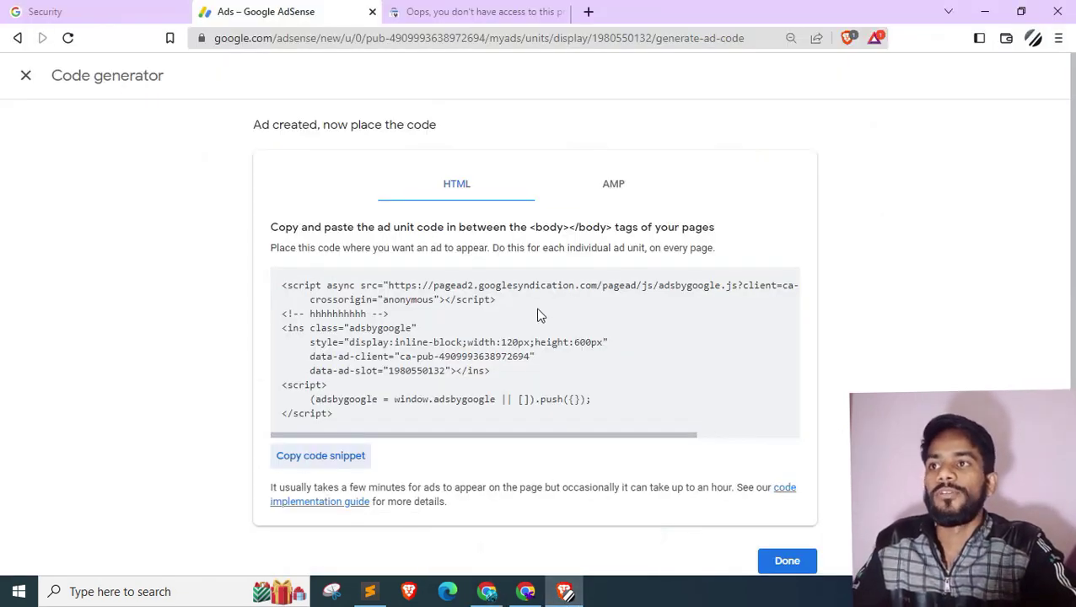
{"action": "left_click", "coordinate": [525, 592]}
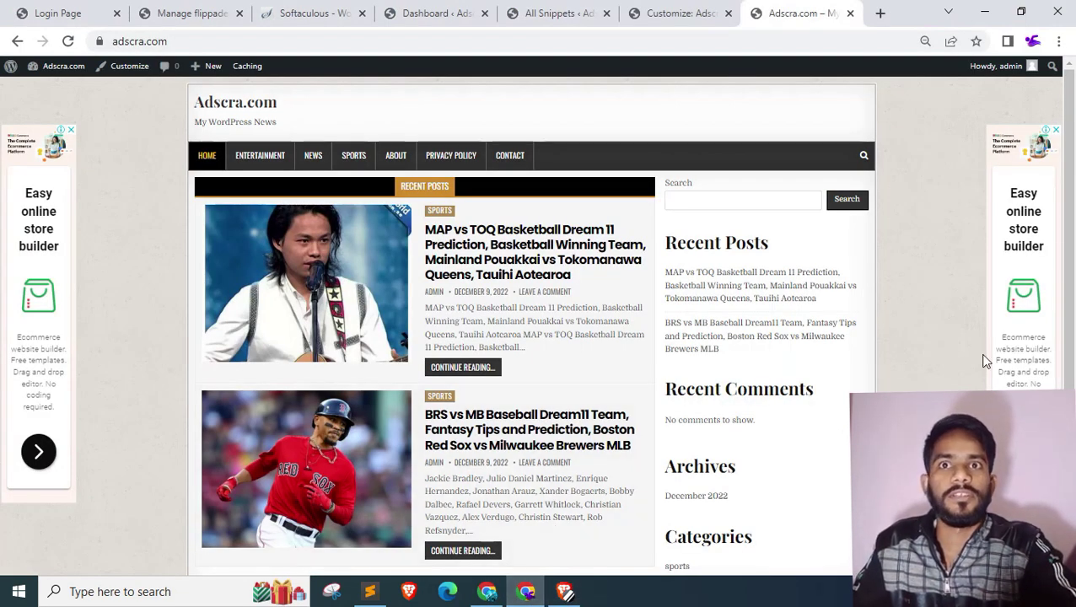
{"action": "scroll", "coordinate": [672, 427], "scroll_direction": "down", "scroll_amount": 2}
{"action": "scroll", "coordinate": [590, 422], "scroll_direction": "up", "scroll_amount": 2}
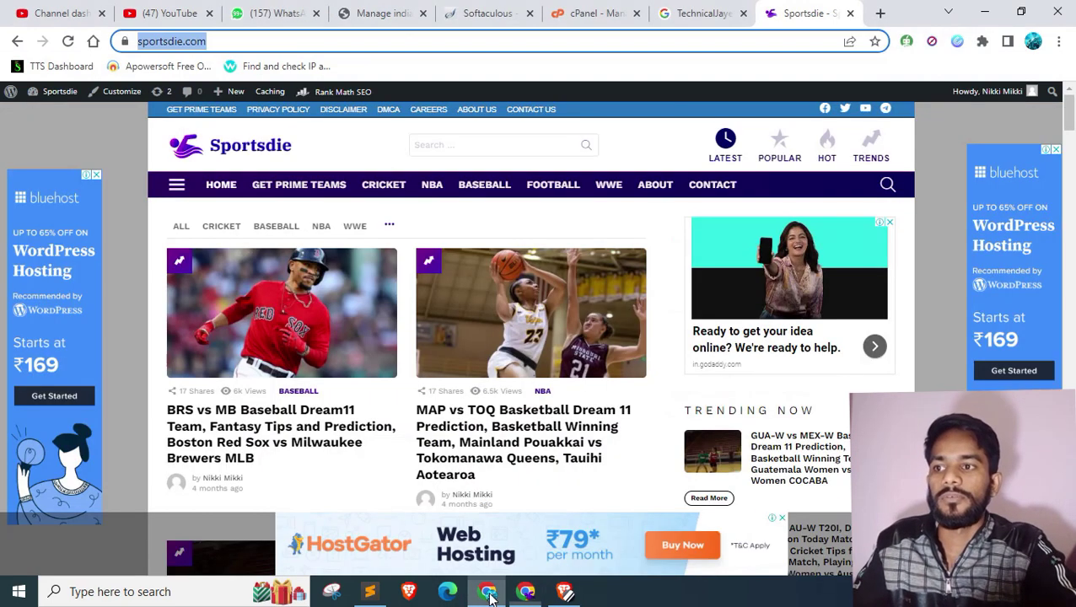
{"action": "left_click", "coordinate": [487, 593]}
{"action": "left_click", "coordinate": [370, 593]}
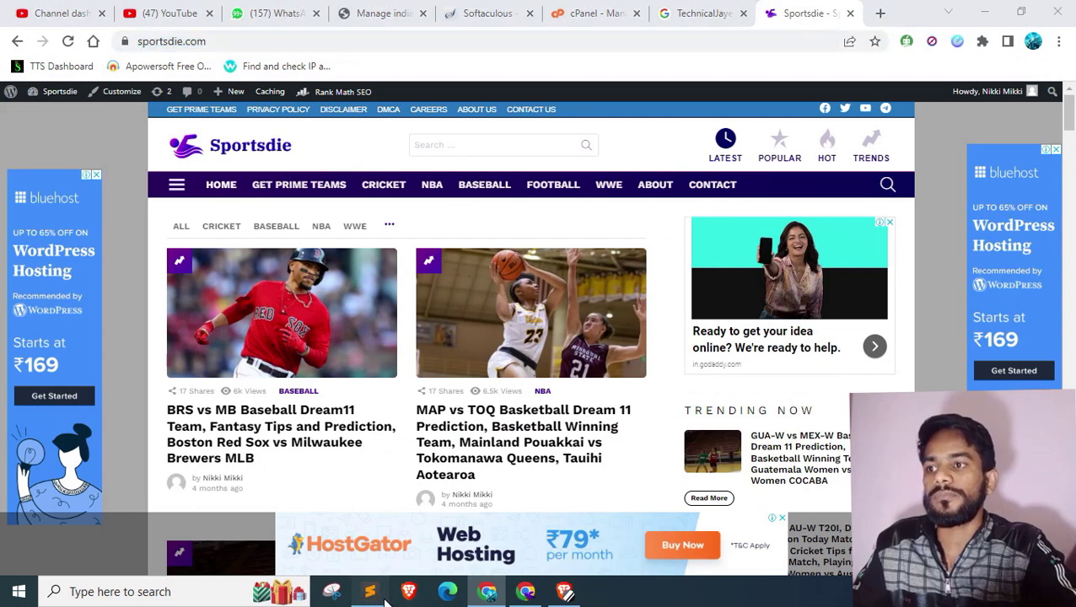
{"action": "scroll", "coordinate": [201, 297], "scroll_direction": "down", "scroll_amount": 5}
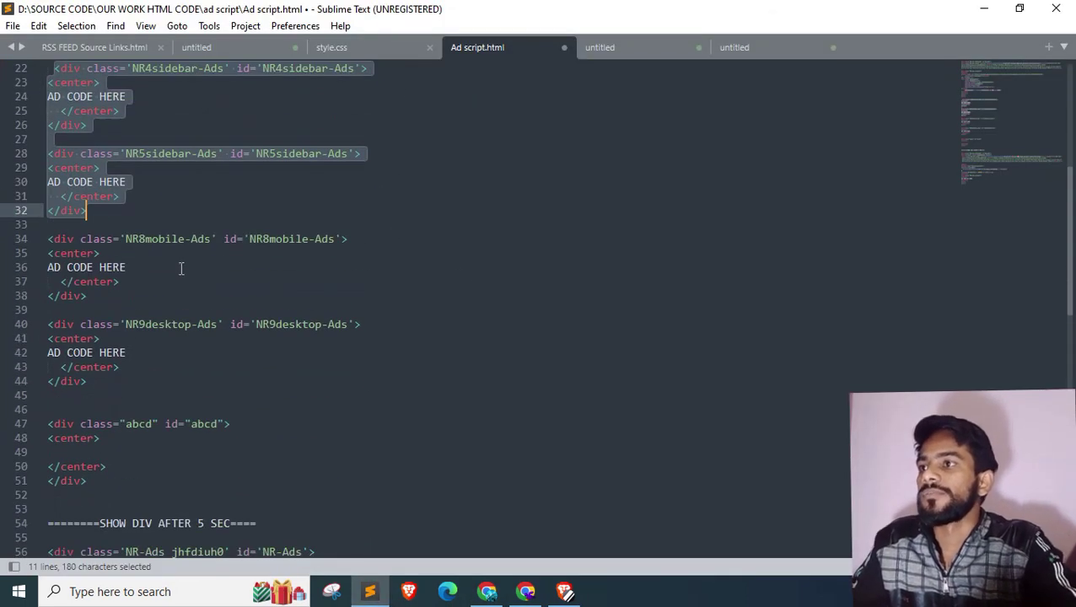
Copy the five-line NR9desktop-Ads div block from Ad script.html.
{"action": "left_click", "coordinate": [129, 267]}
{"action": "left_click", "coordinate": [138, 324]}
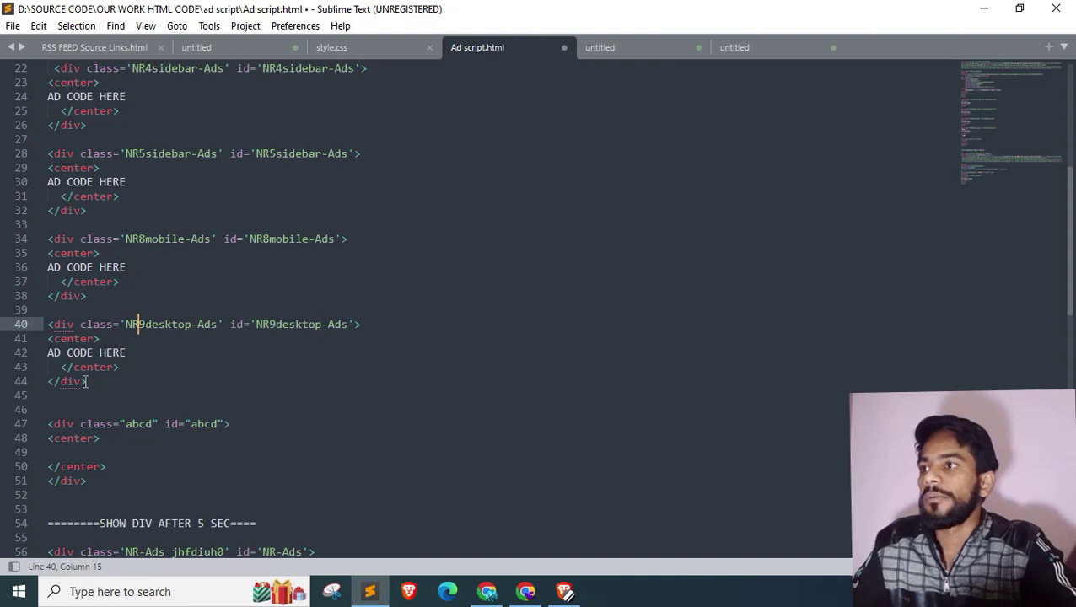
{"action": "left_click_drag", "start_coordinate": [87, 381], "coordinate": [48, 323]}
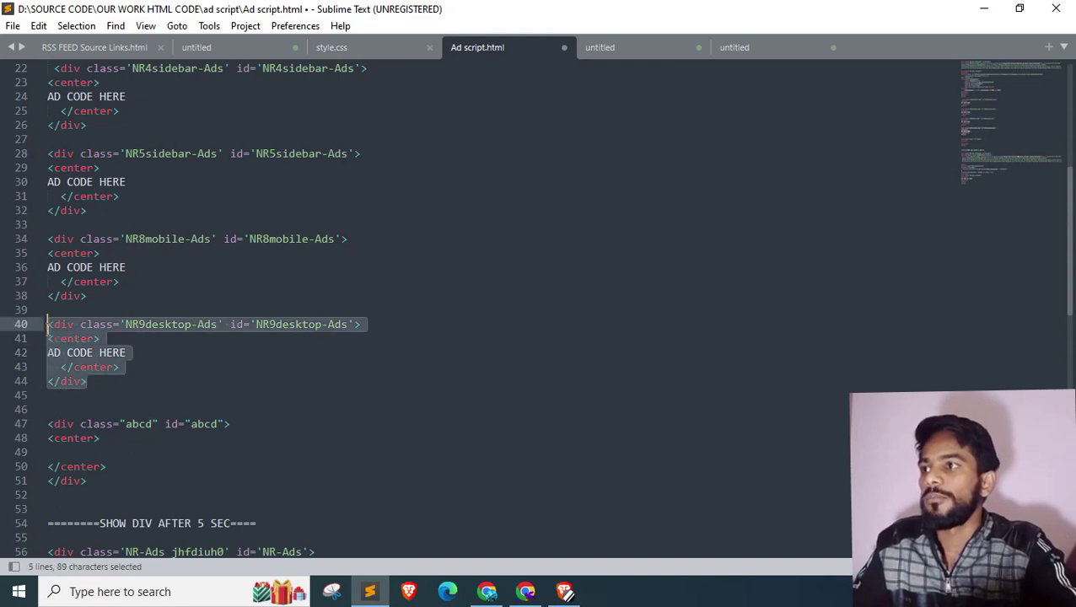
{"action": "key", "text": "ctrl+c"}
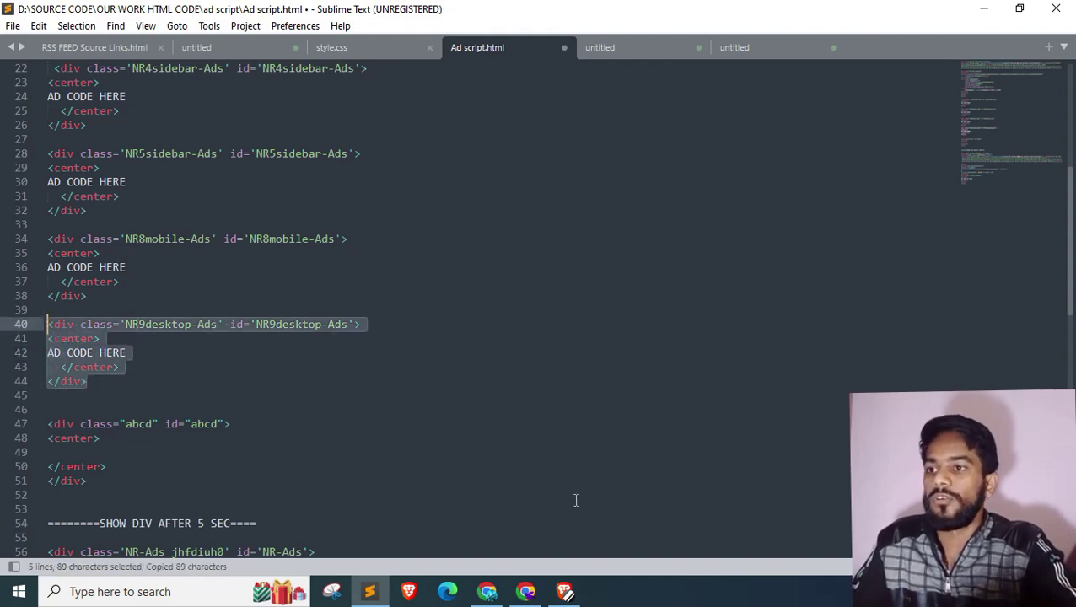
Show the HFCM All Snippets list for adscra.com in the browser.
{"action": "mouse_move", "coordinate": [565, 595]}
{"action": "left_click", "coordinate": [527, 594]}
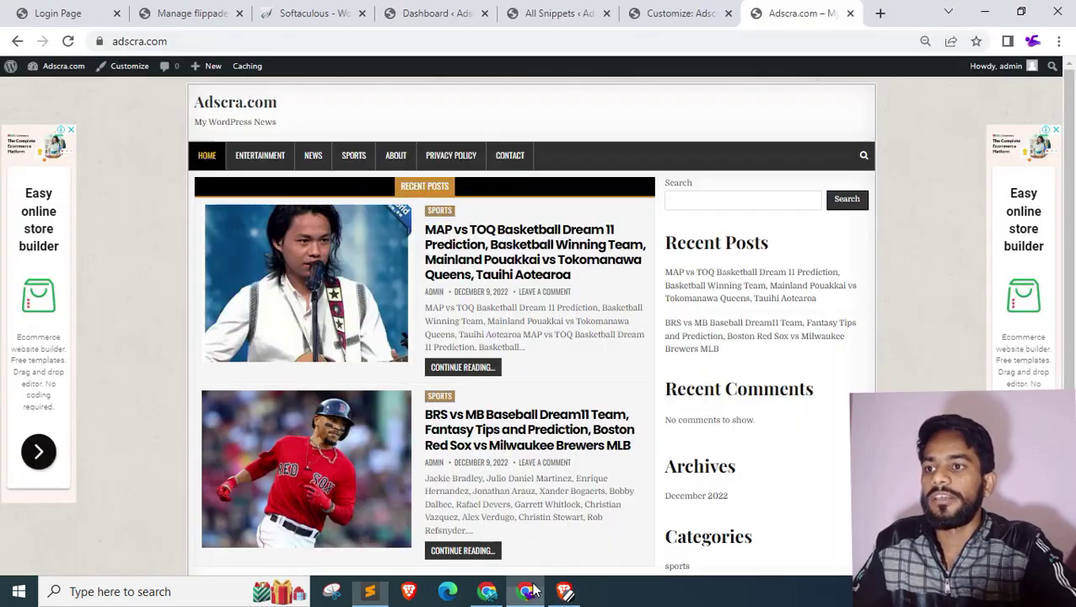
{"action": "left_click", "coordinate": [544, 14]}
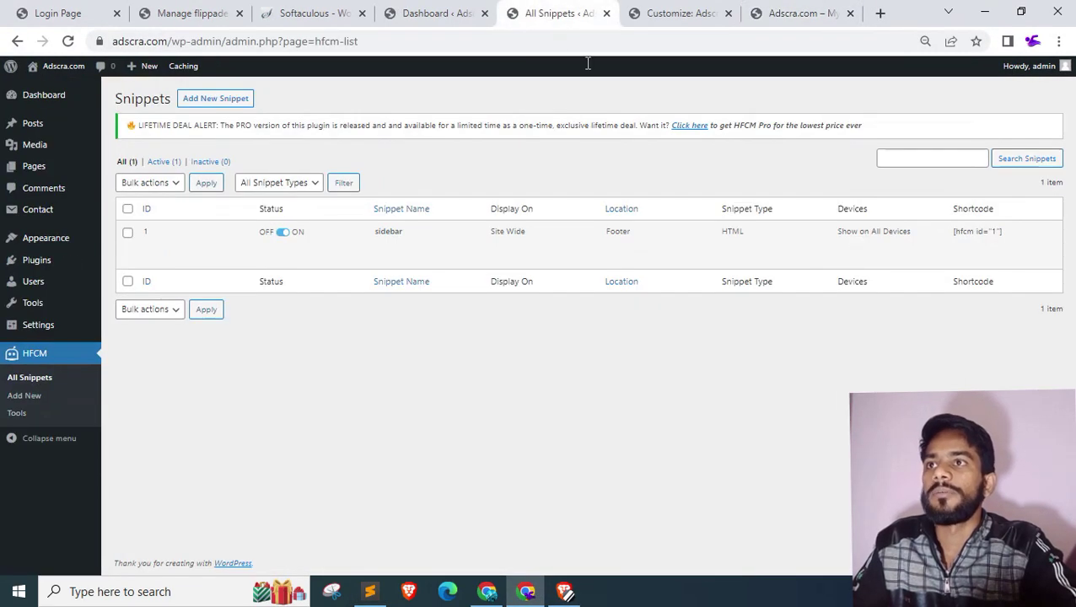
Start a new HFCM snippet and give it a footer name.
{"action": "left_click", "coordinate": [235, 101]}
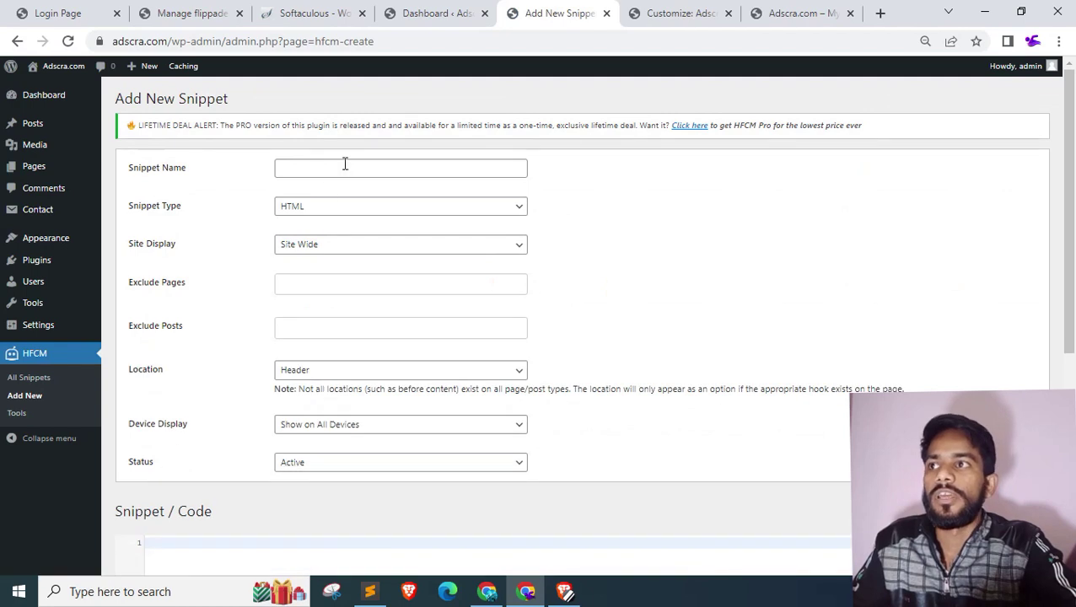
{"action": "left_click", "coordinate": [345, 164]}
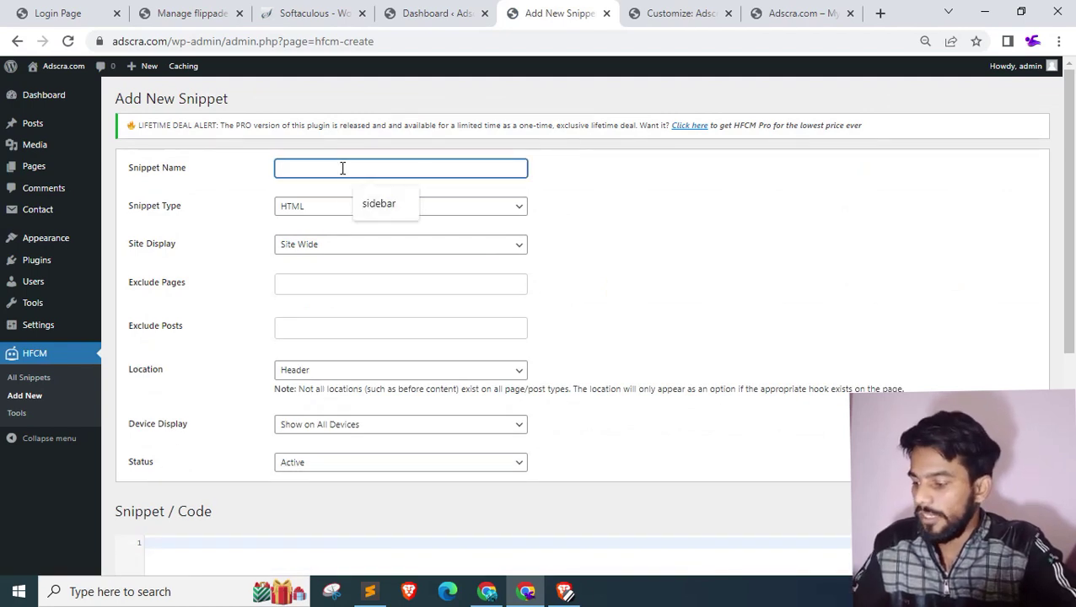
{"action": "type", "text": "footer"}
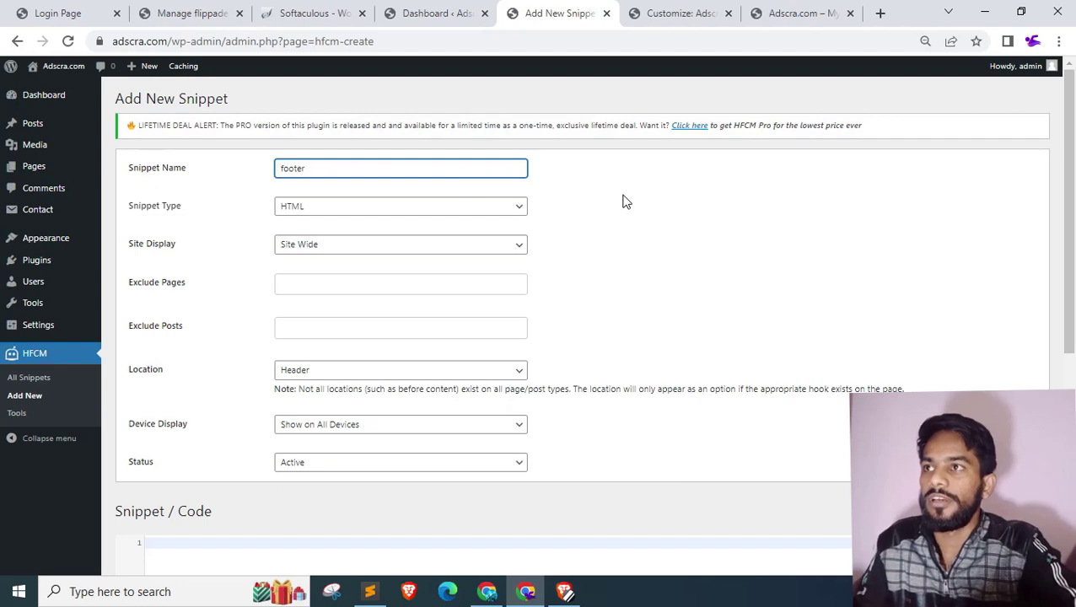
{"action": "left_click", "coordinate": [624, 197]}
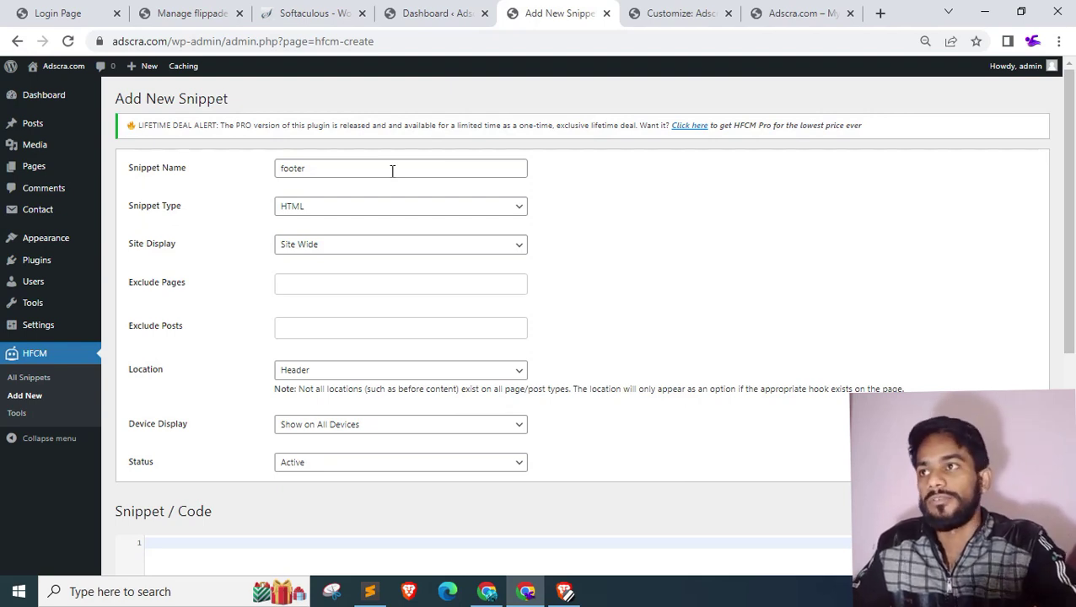
Paste the NR9desktop-Ads div into the snippet code box and fix the </center> indentation.
{"action": "left_click_drag", "start_coordinate": [1064, 240], "coordinate": [1072, 300]}
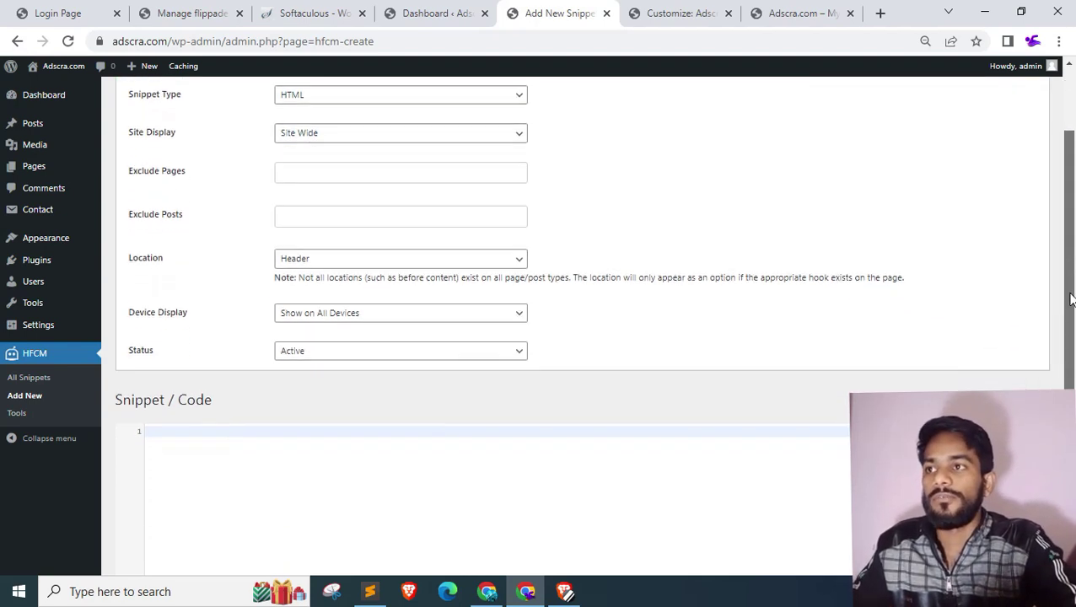
{"action": "scroll", "coordinate": [1071, 299], "scroll_direction": "down", "scroll_amount": 3}
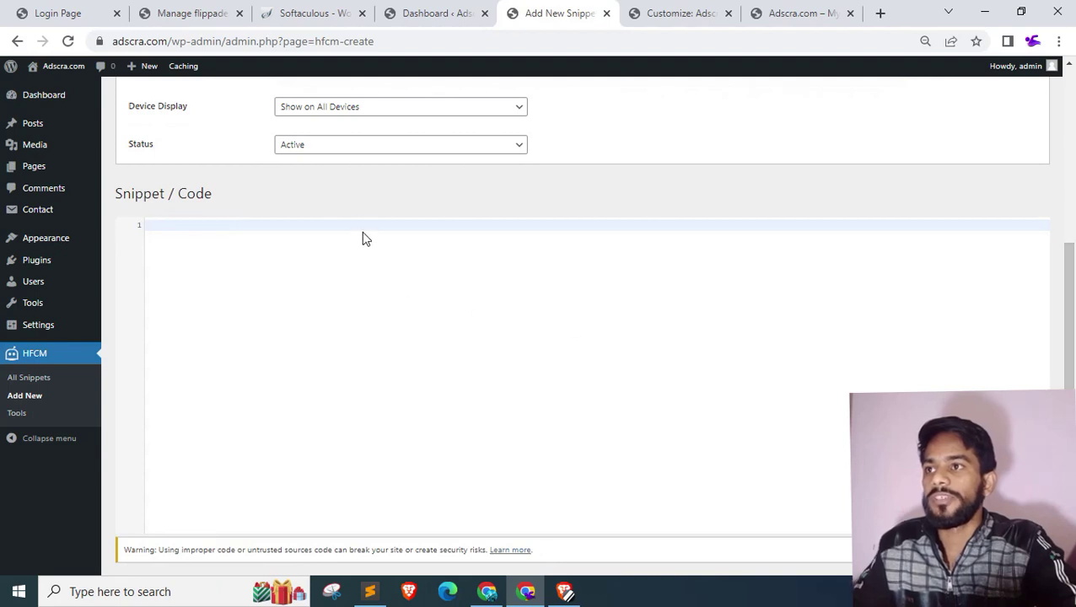
{"action": "key", "text": "ctrl+v"}
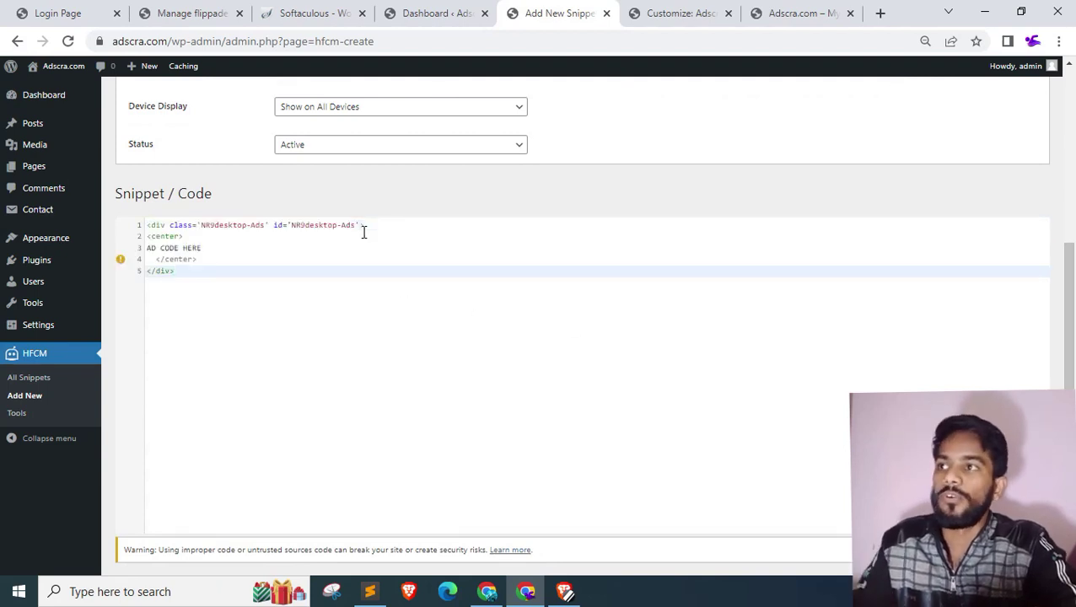
{"action": "left_click", "coordinate": [153, 259]}
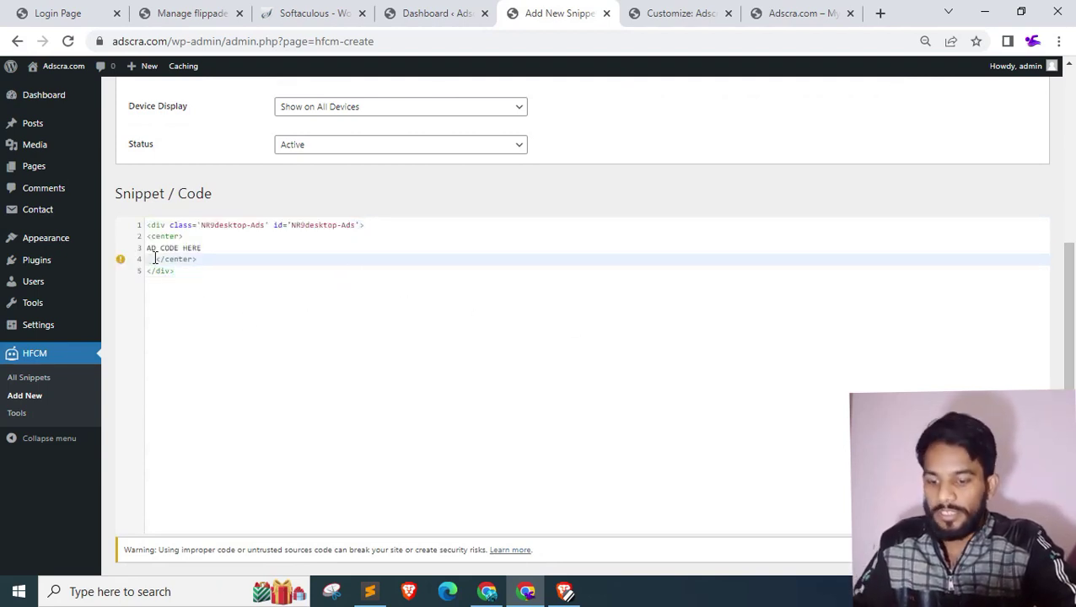
{"action": "key", "text": "Delete"}
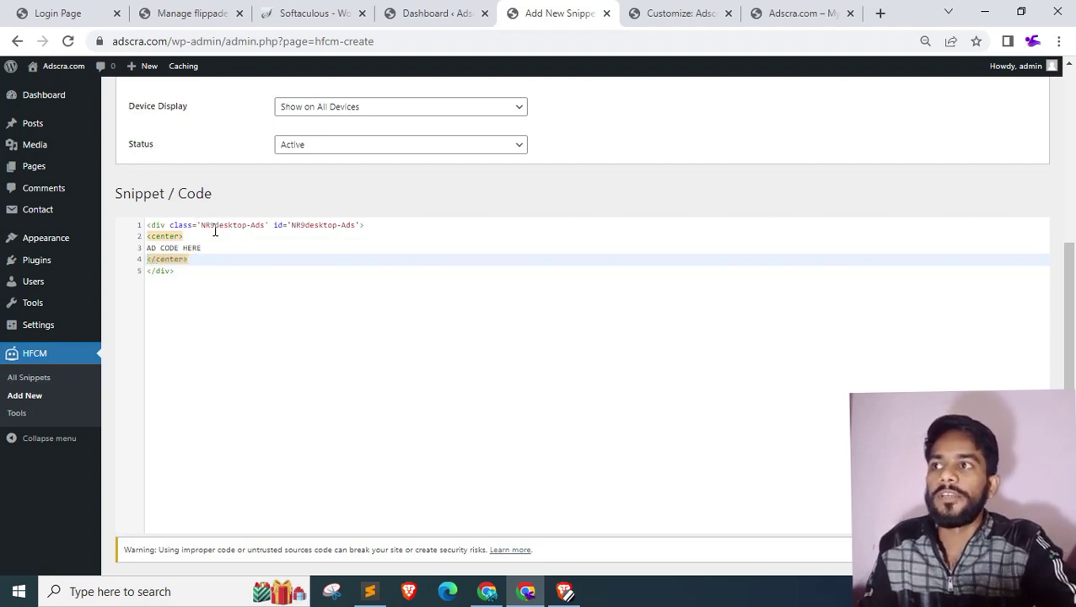
{"action": "left_click_drag", "start_coordinate": [202, 226], "coordinate": [255, 228]}
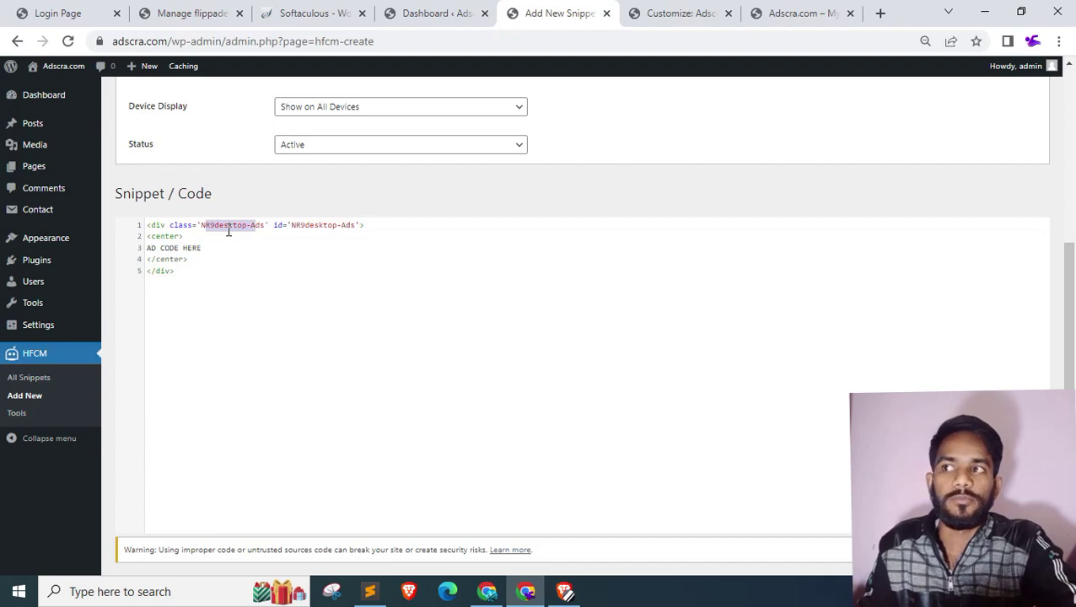
{"action": "left_click", "coordinate": [227, 230]}
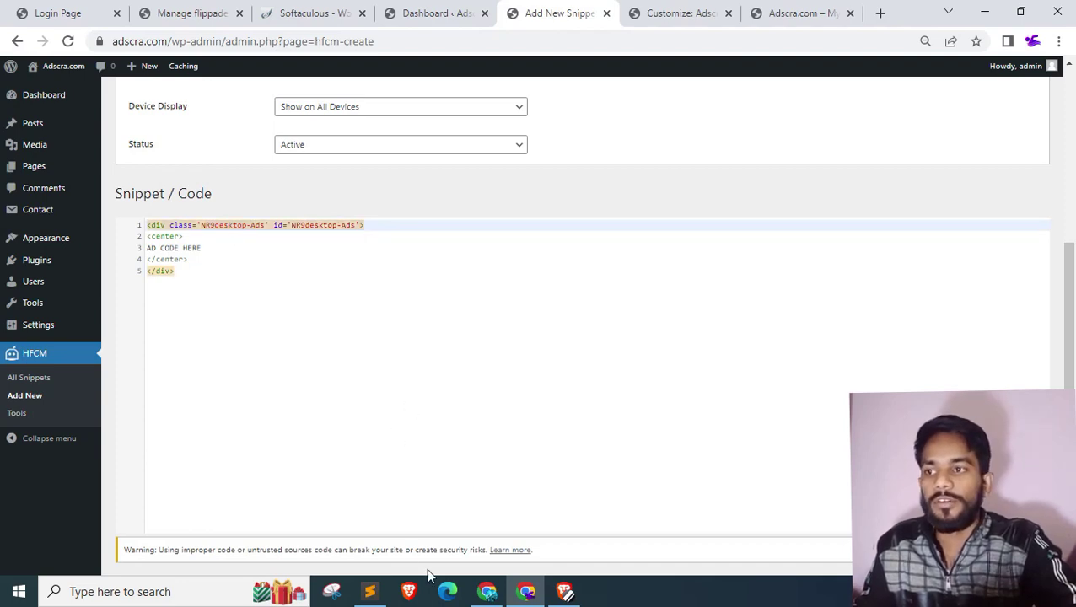
{"action": "left_click", "coordinate": [369, 591]}
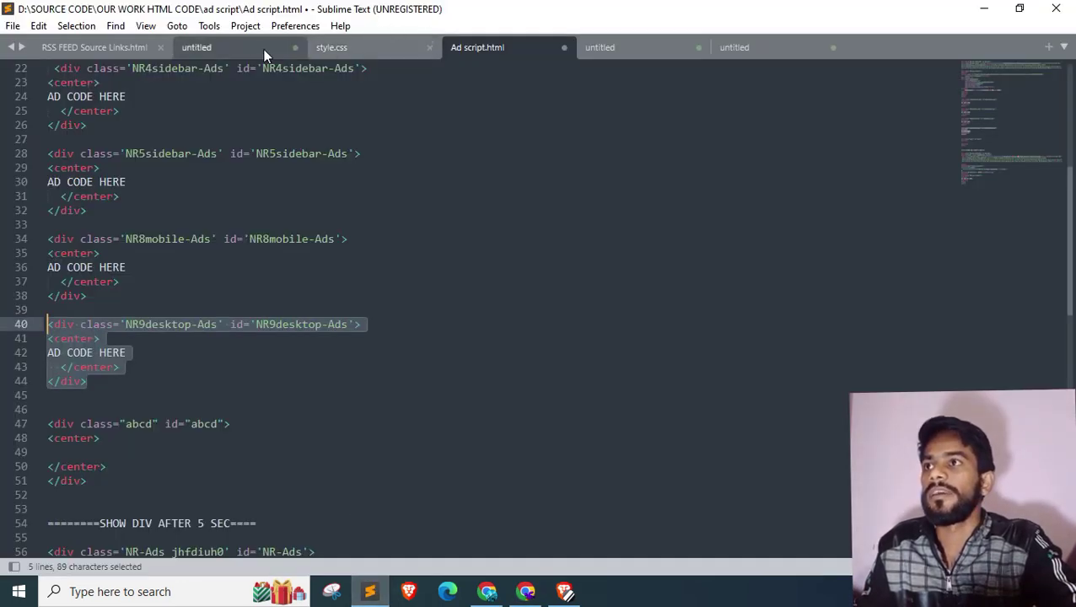
{"action": "left_click", "coordinate": [341, 44]}
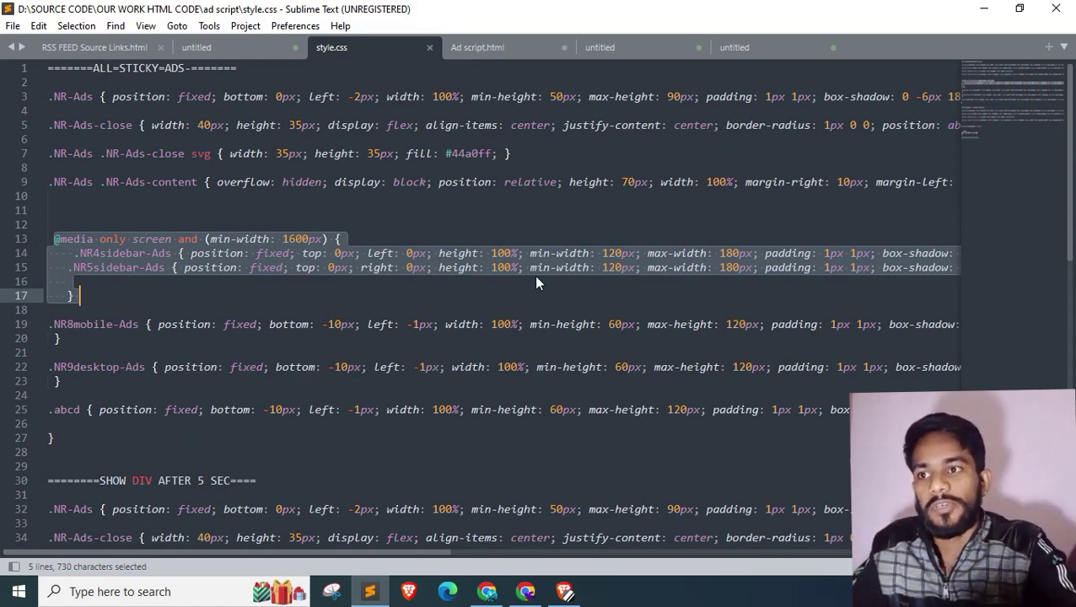
{"action": "mouse_move", "coordinate": [564, 595]}
{"action": "left_click", "coordinate": [603, 516]}
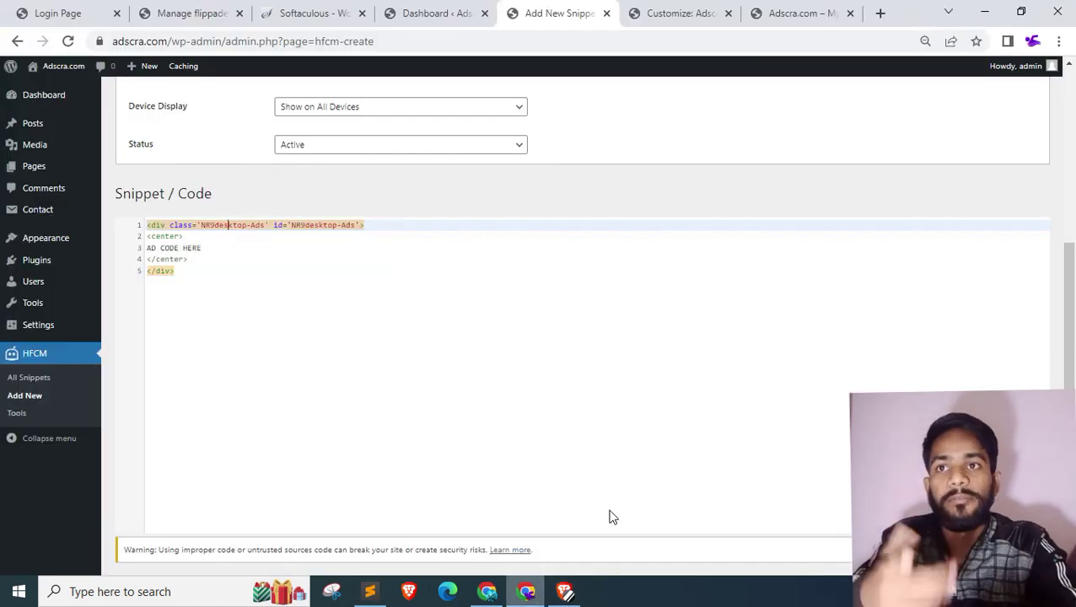
Reload the site Customizer and bring up the Additional CSS editor.
{"action": "left_click", "coordinate": [692, 15]}
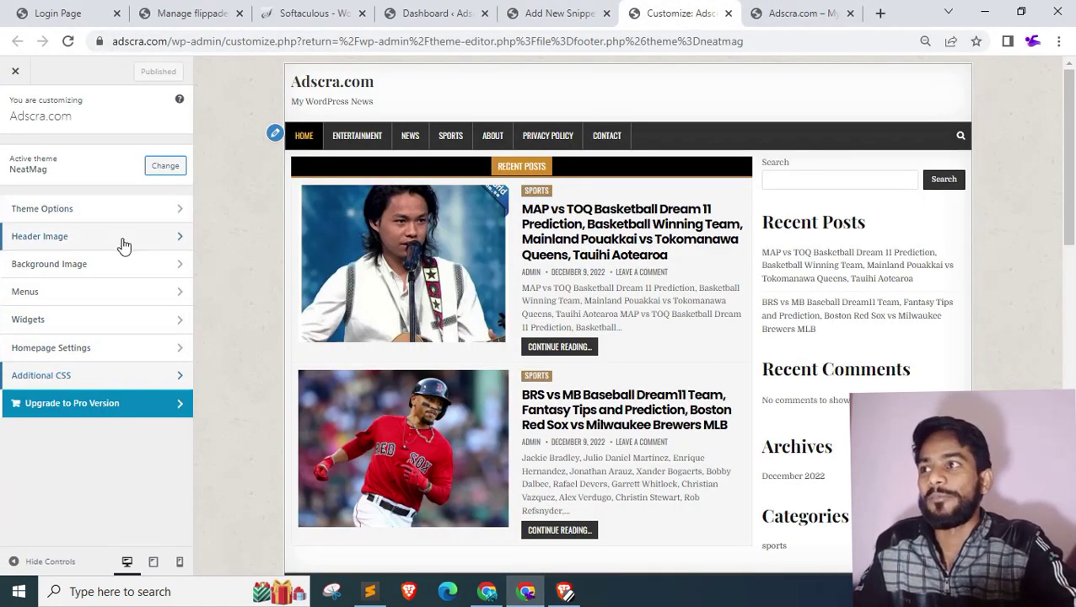
{"action": "left_click", "coordinate": [822, 12]}
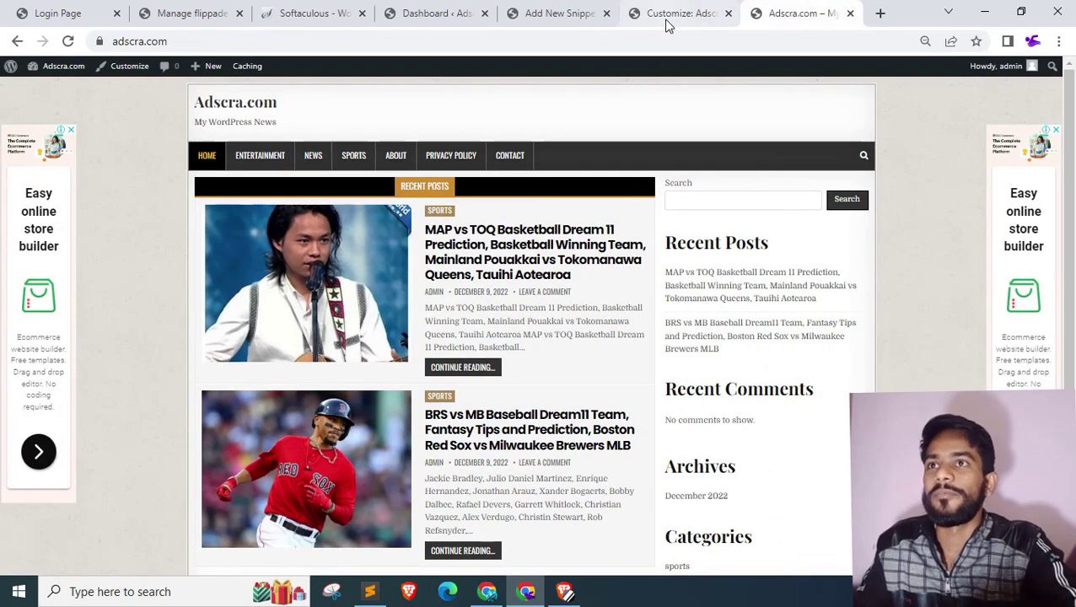
{"action": "left_click", "coordinate": [130, 69]}
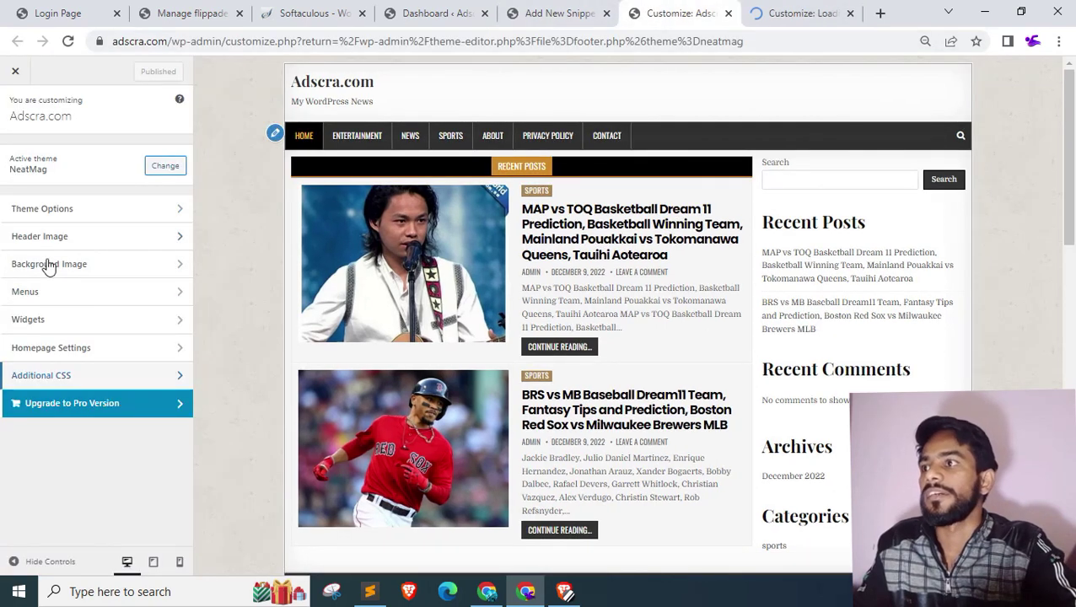
{"action": "left_click", "coordinate": [62, 378]}
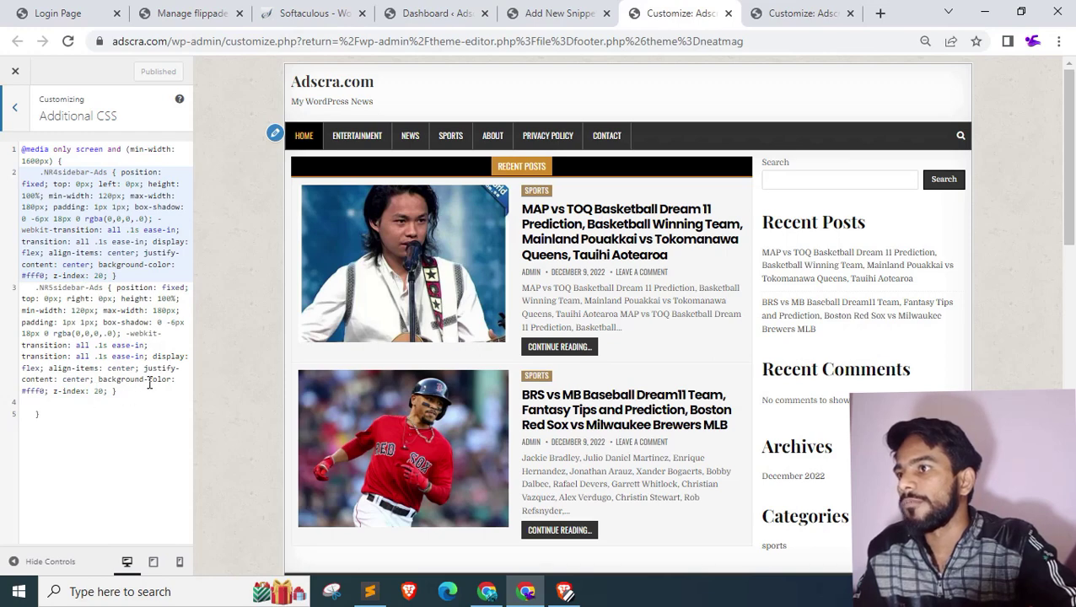
Change the NR5sidebar-Ads background colour from #fff0 to #000 and publish it.
{"action": "left_click", "coordinate": [40, 391]}
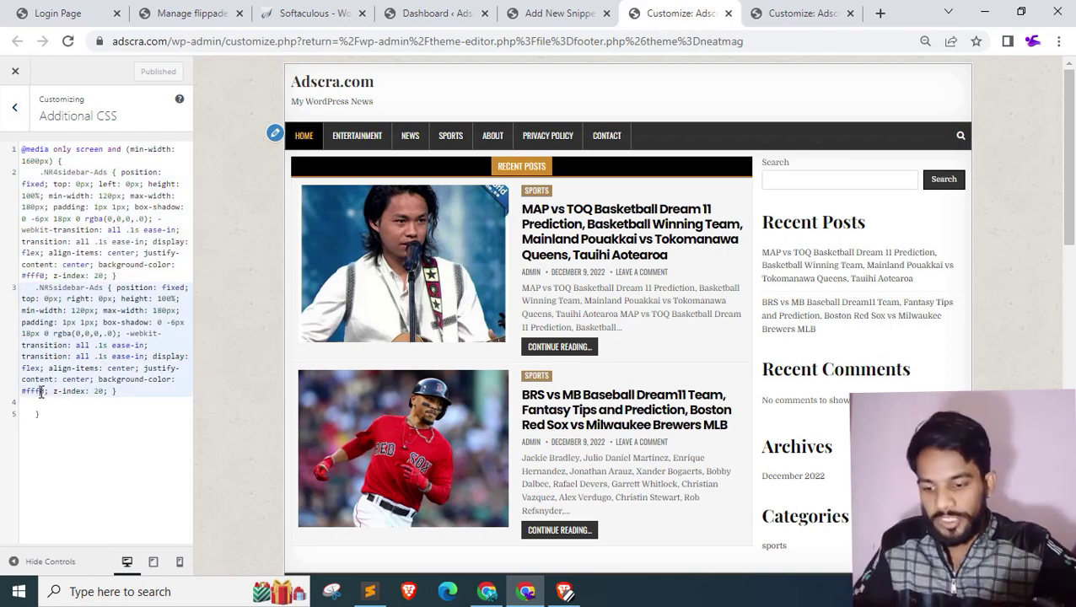
{"action": "key", "text": "BackSpace"}
{"action": "key", "text": "BackSpace"}
{"action": "key", "text": "BackSpace"}
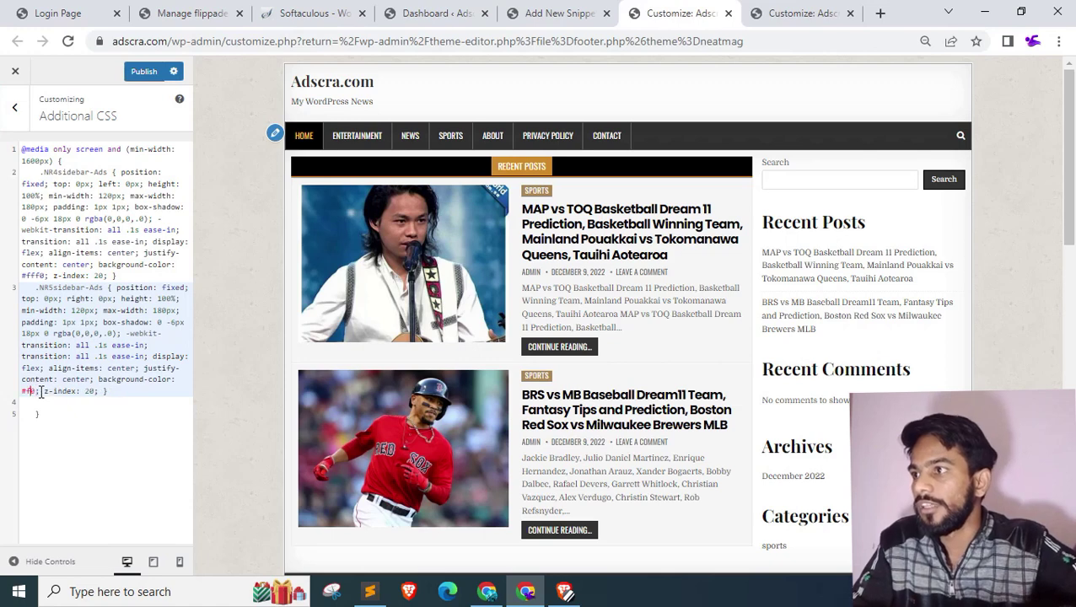
{"action": "type", "text": "00"}
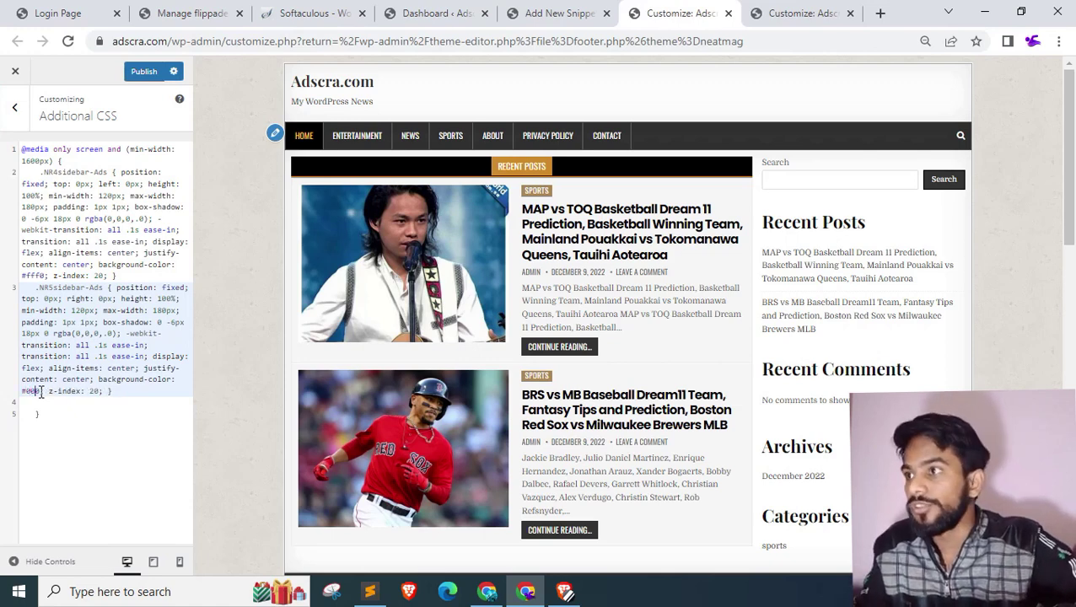
{"action": "type", "text": "0"}
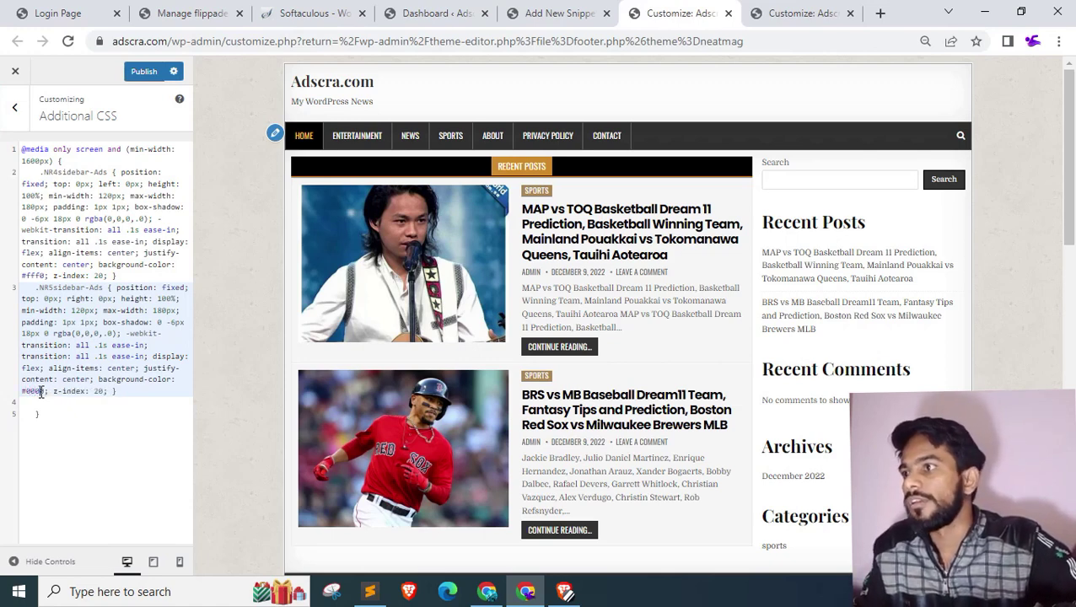
{"action": "key", "text": "BackSpace"}
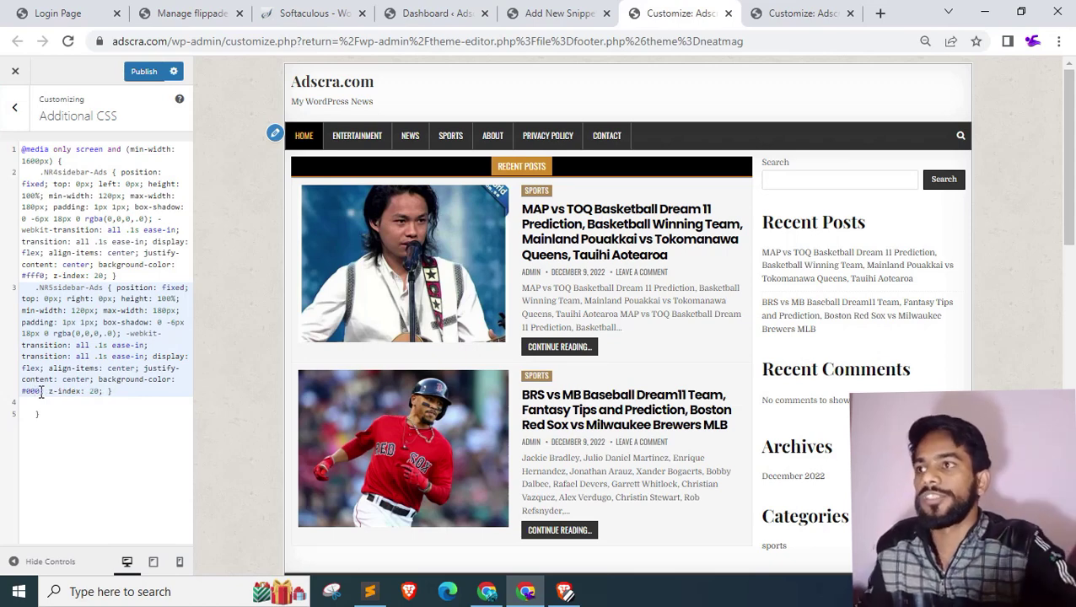
{"action": "left_click", "coordinate": [141, 74]}
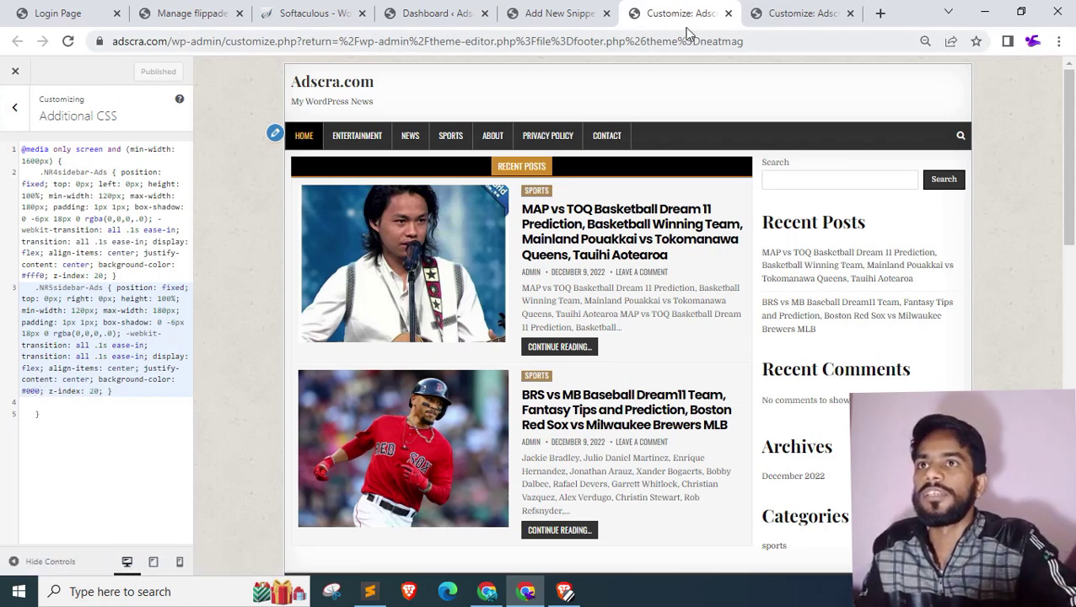
{"action": "left_click", "coordinate": [753, 23]}
Reload the live site to check the black-backed right sidebar ad.
{"action": "left_click", "coordinate": [68, 41]}
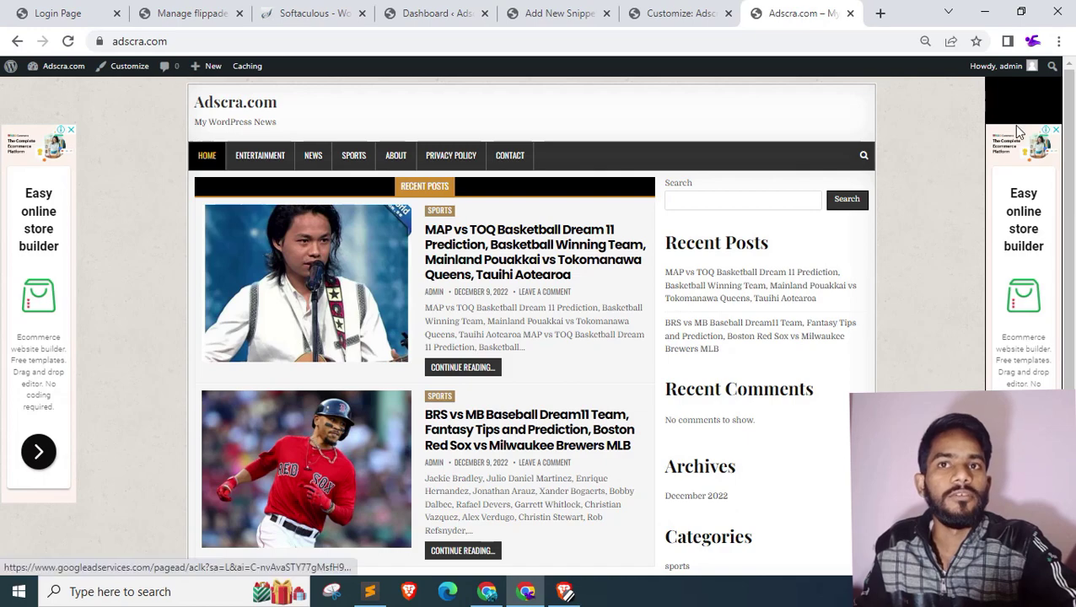
{"action": "scroll", "coordinate": [855, 283], "scroll_direction": "down", "scroll_amount": 1}
{"action": "scroll", "coordinate": [937, 268], "scroll_direction": "up", "scroll_amount": 1}
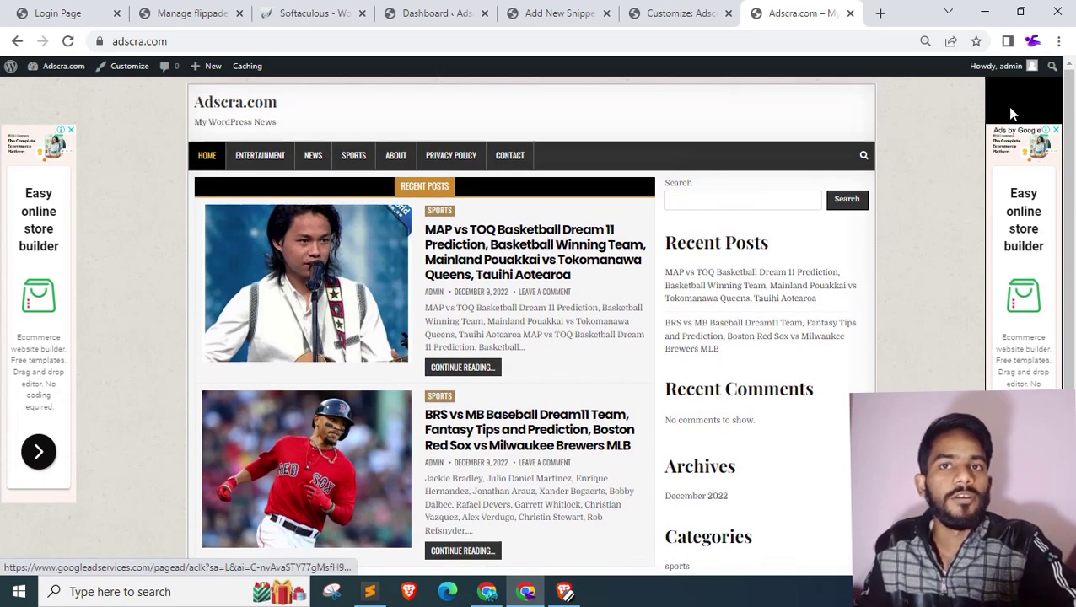
{"action": "left_click", "coordinate": [670, 14]}
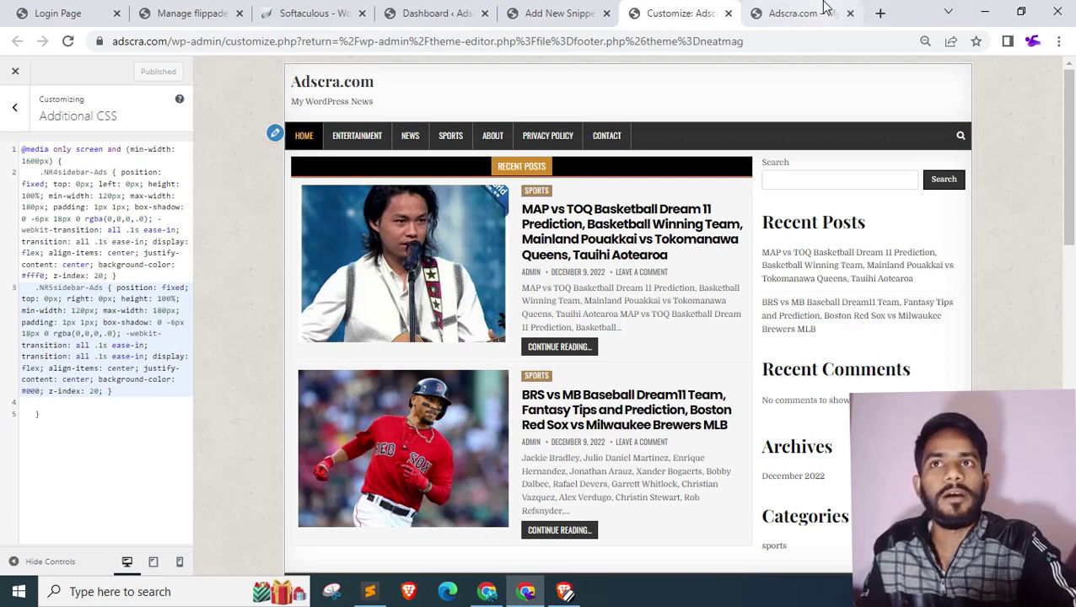
{"action": "left_click", "coordinate": [802, 14]}
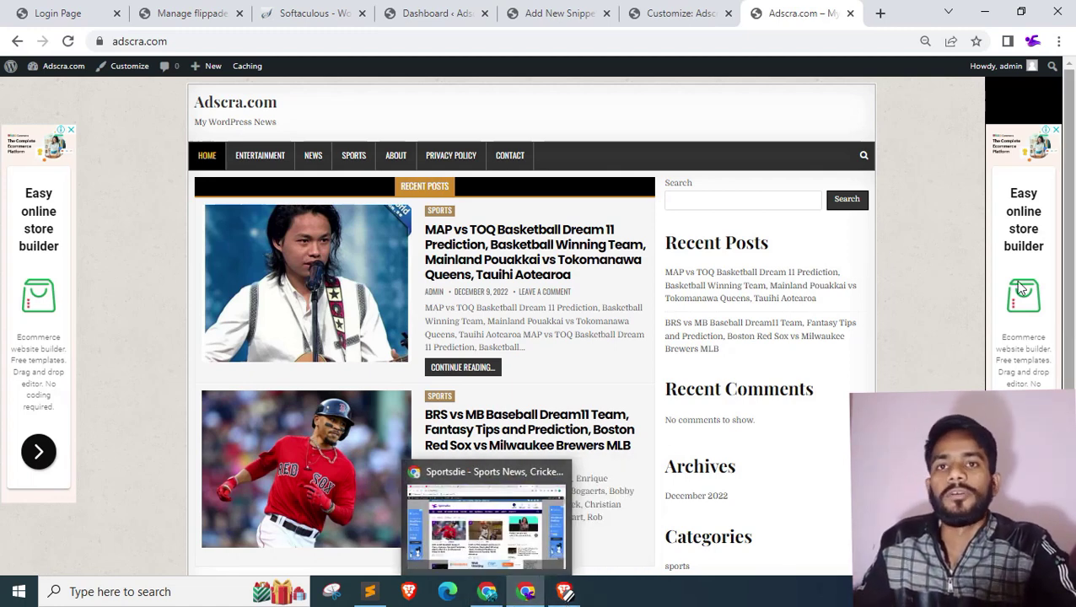
Restore the NR5sidebar-Ads background colour to #fff0 and republish.
{"action": "left_click", "coordinate": [673, 10]}
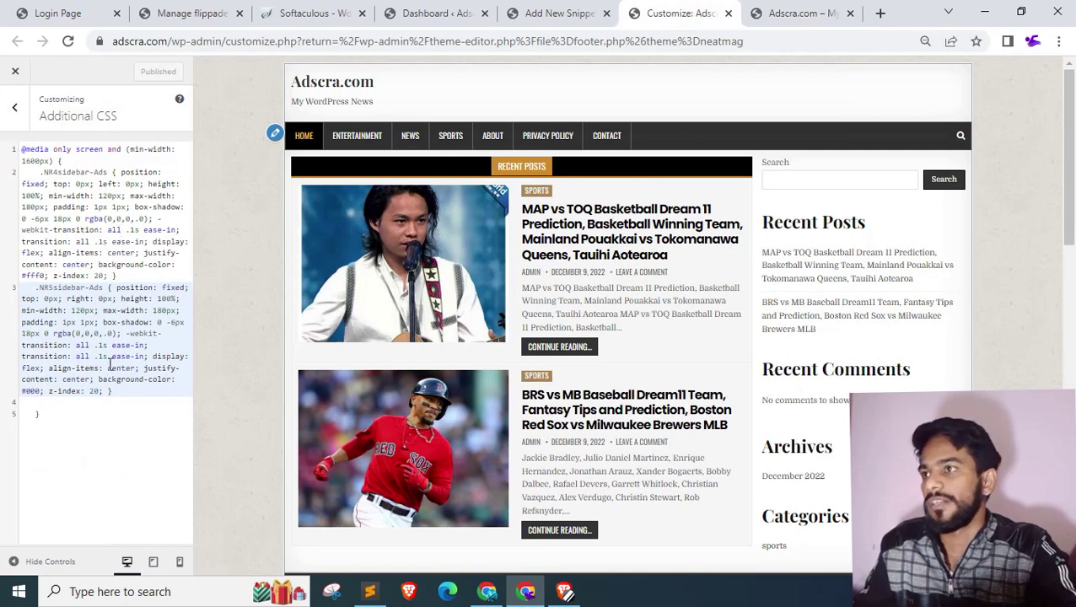
{"action": "type", "text": "a"}
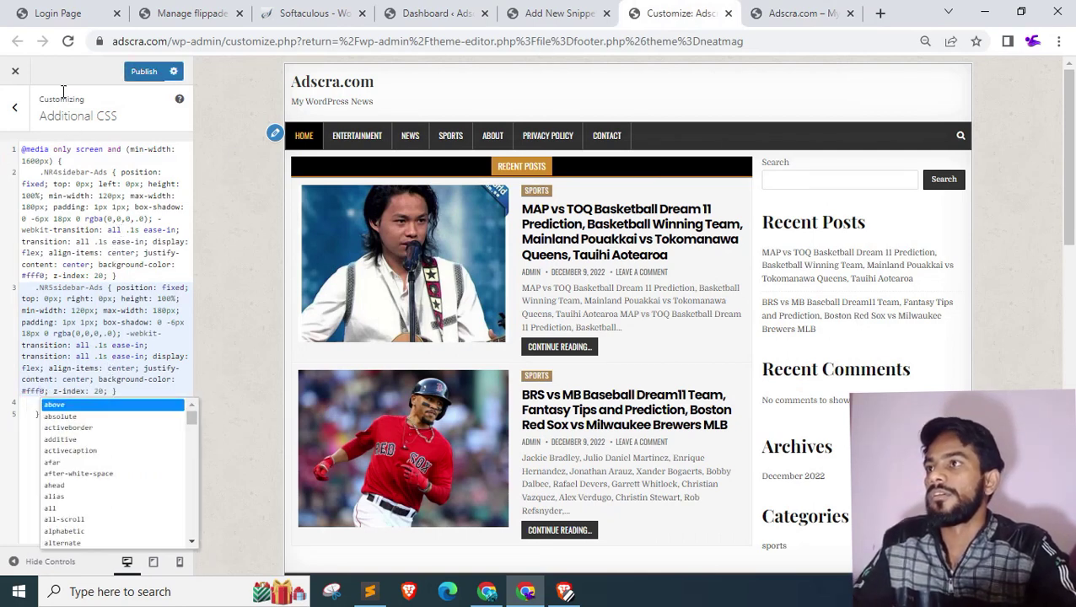
{"action": "left_click", "coordinate": [145, 71]}
Copy the two-line .NR9desktop-Ads rule from style.css and switch back to the browser.
{"action": "left_click", "coordinate": [369, 591]}
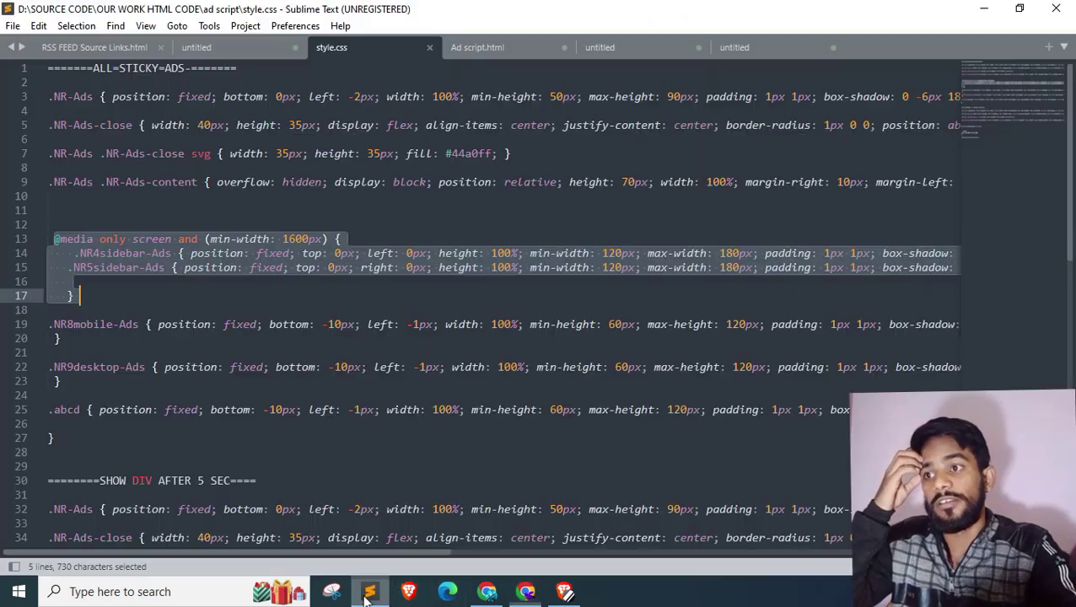
{"action": "scroll", "coordinate": [319, 307], "scroll_direction": "down", "scroll_amount": 12}
{"action": "scroll", "coordinate": [319, 307], "scroll_direction": "up", "scroll_amount": 4}
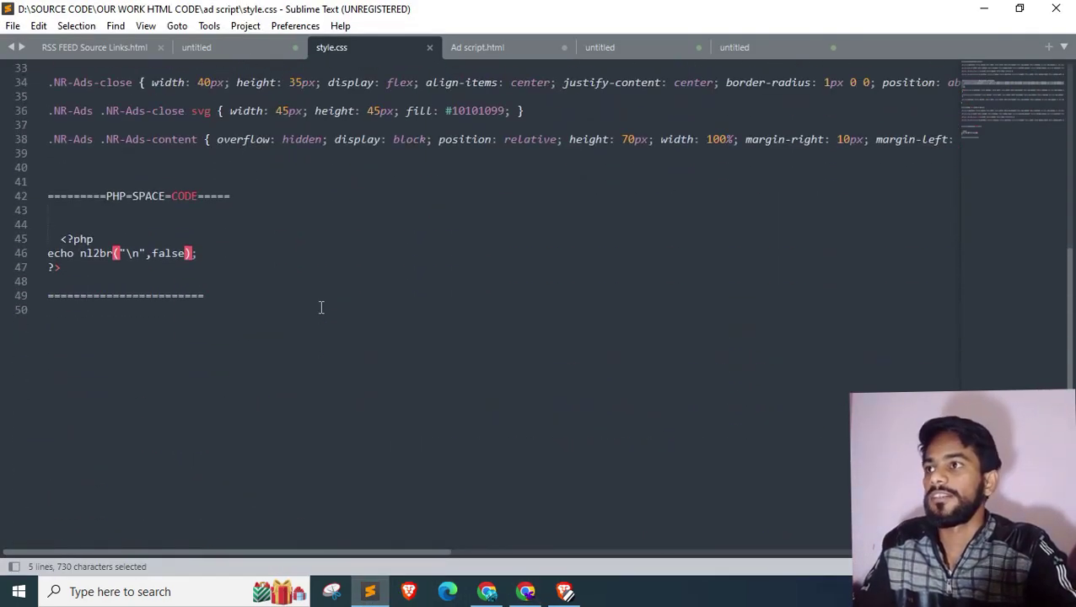
{"action": "scroll", "coordinate": [320, 308], "scroll_direction": "up", "scroll_amount": 3}
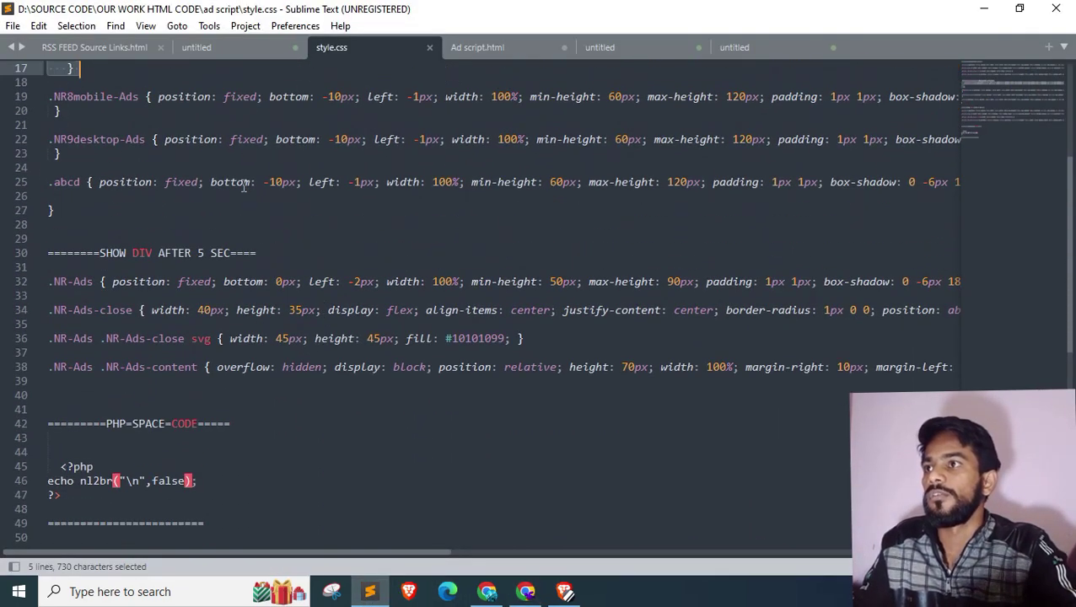
{"action": "scroll", "coordinate": [244, 186], "scroll_direction": "up", "scroll_amount": 5}
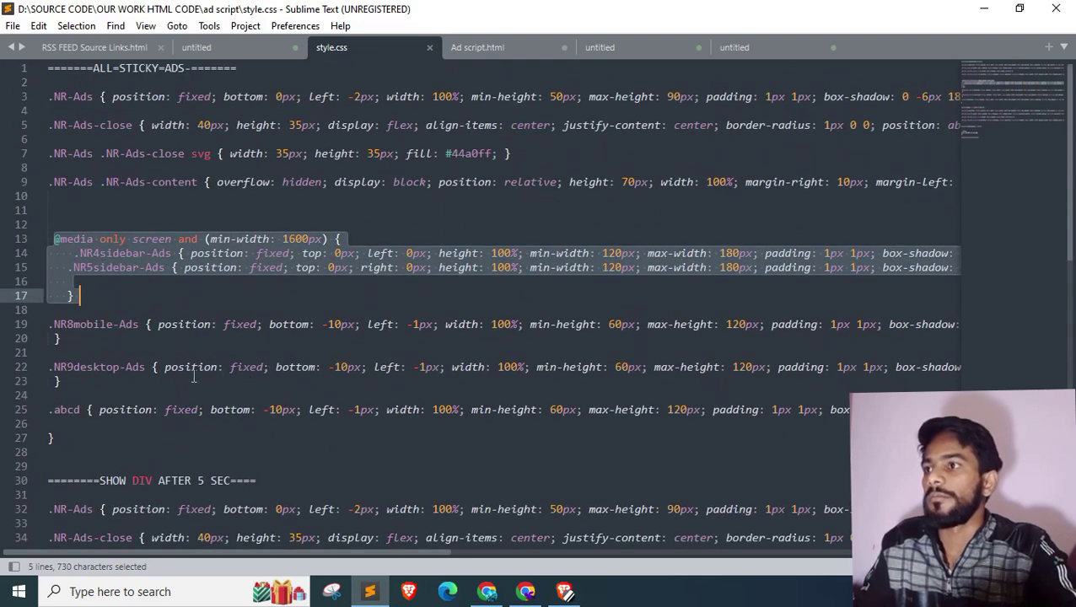
{"action": "left_click", "coordinate": [73, 367]}
{"action": "mouse_move", "coordinate": [54, 361]}
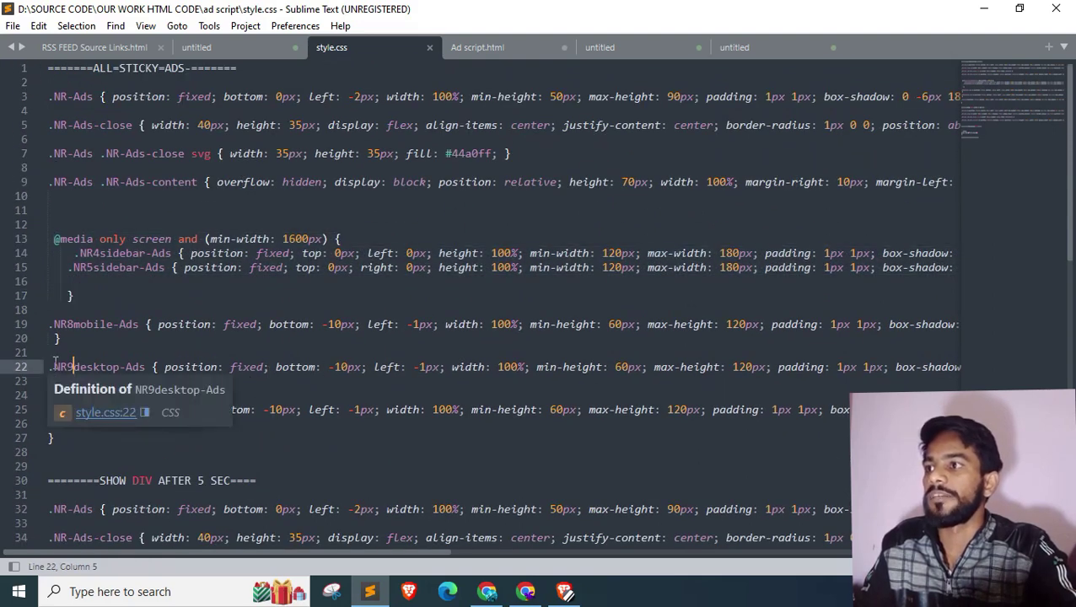
{"action": "left_click_drag", "start_coordinate": [48, 361], "coordinate": [85, 380]}
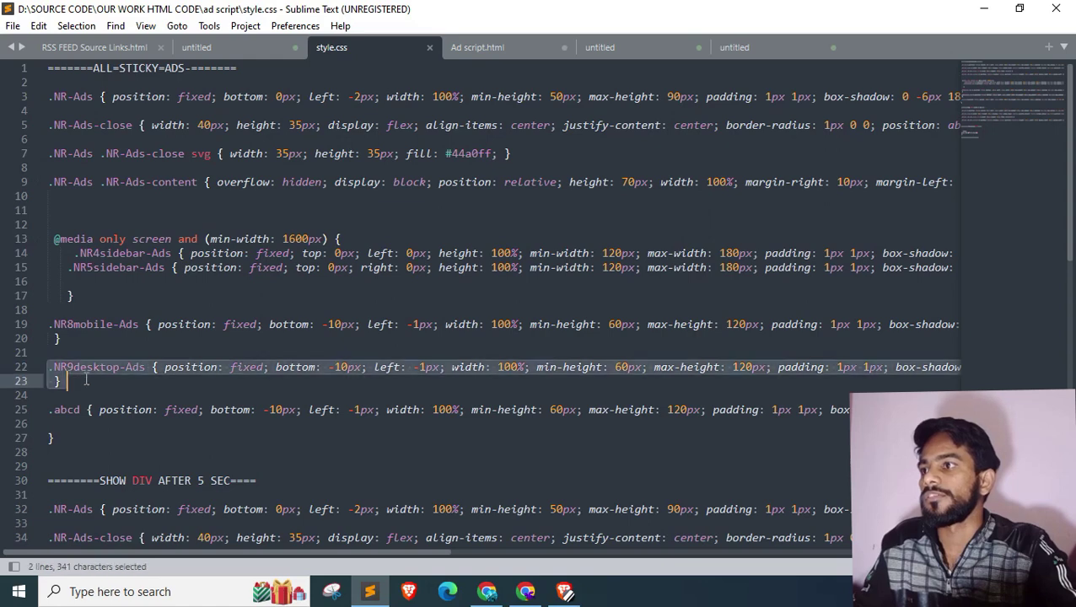
{"action": "key", "text": "ctrl+c"}
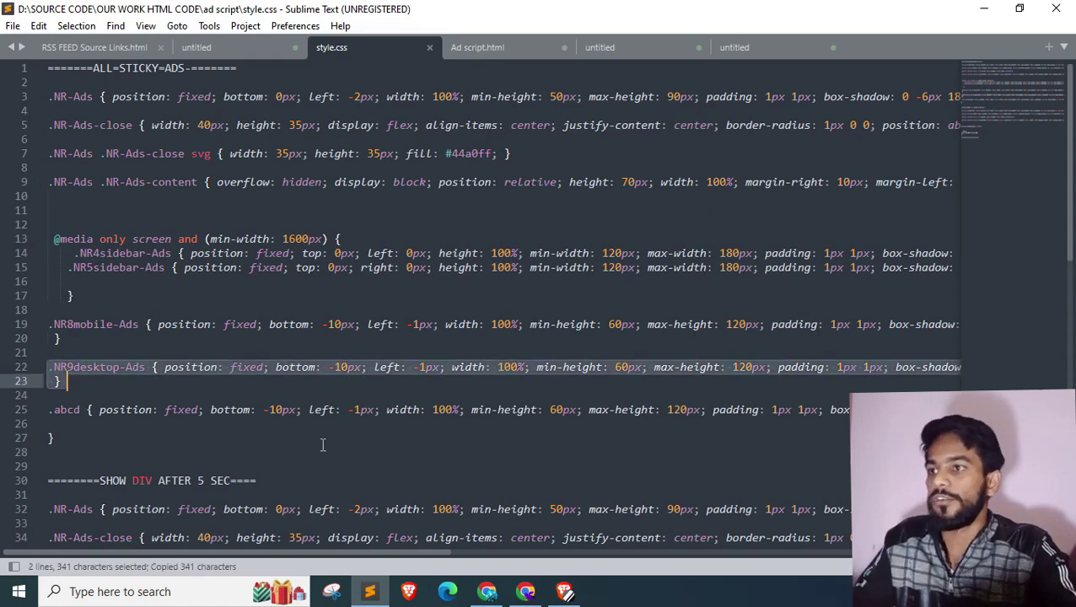
{"action": "left_click", "coordinate": [526, 592]}
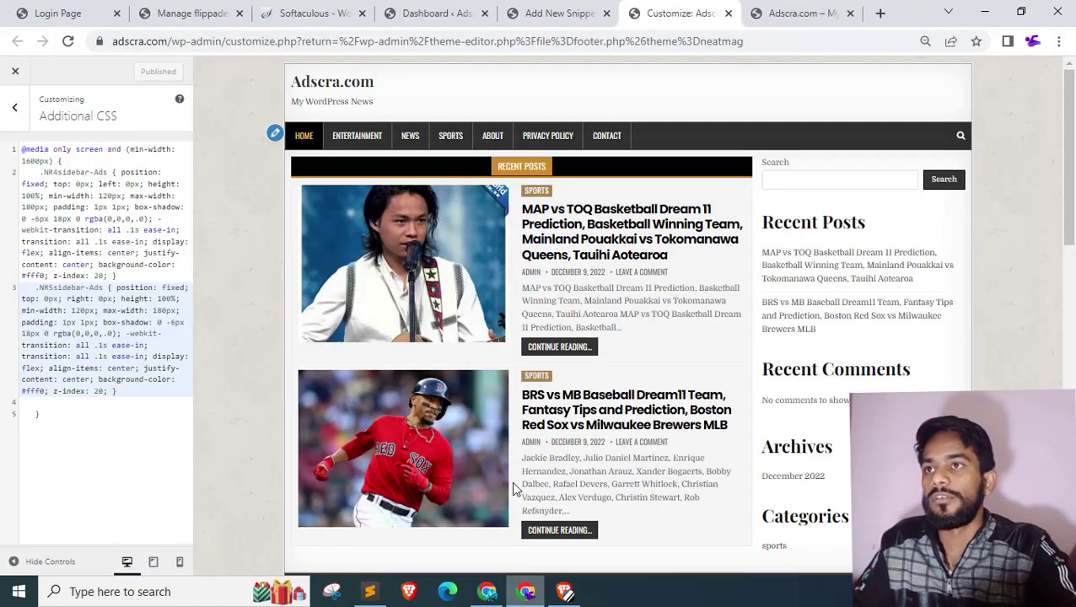
Confirm the NR9desktop-Ads class name in the new snippet's code.
{"action": "left_click", "coordinate": [557, 13]}
{"action": "left_click", "coordinate": [148, 271]}
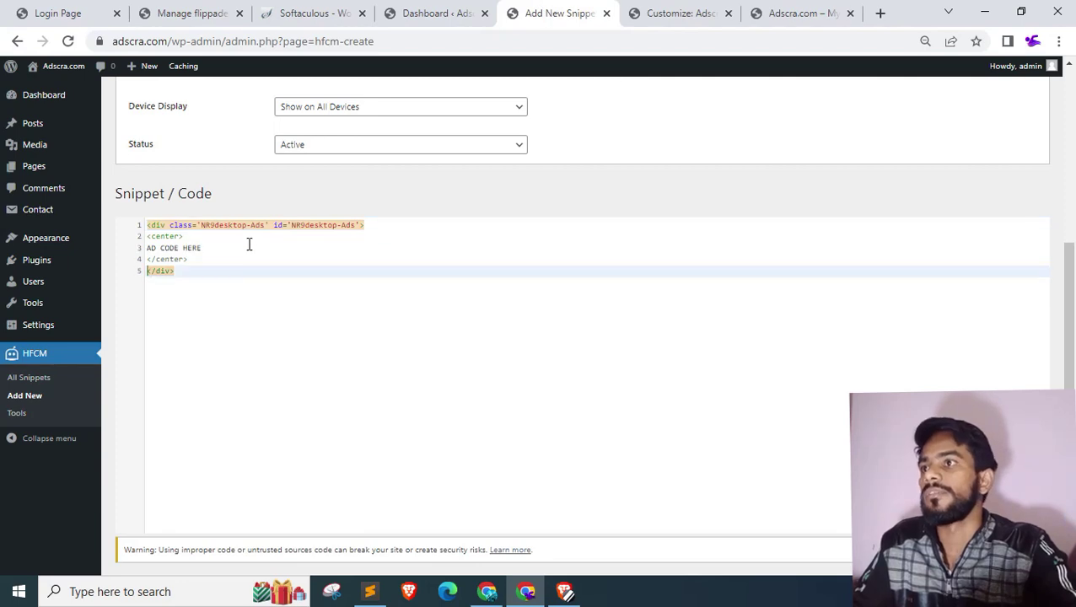
{"action": "left_click", "coordinate": [219, 226]}
{"action": "left_click", "coordinate": [675, 12]}
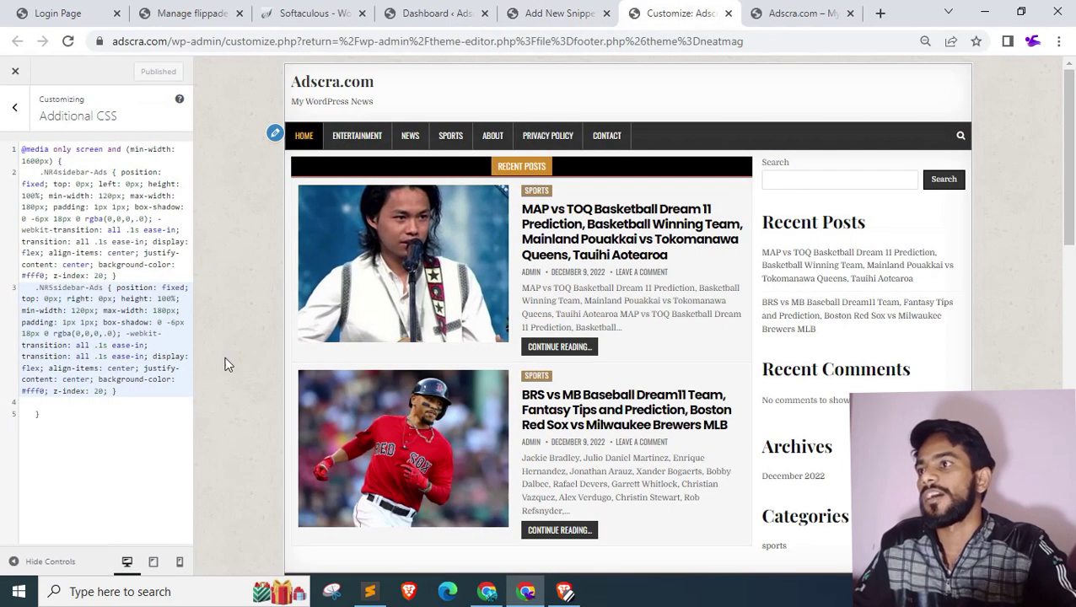
Paste the .NR9desktop-Ads rule after the sidebar media query and delete the empty line 4.
{"action": "left_click", "coordinate": [66, 417]}
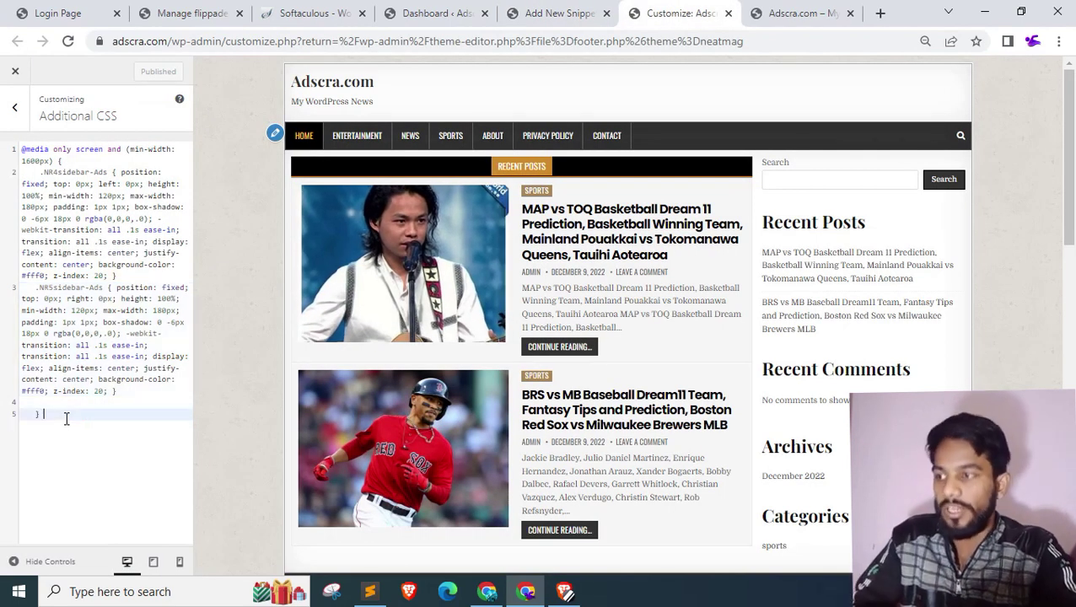
{"action": "key", "text": "Return"}
{"action": "key", "text": "Return"}
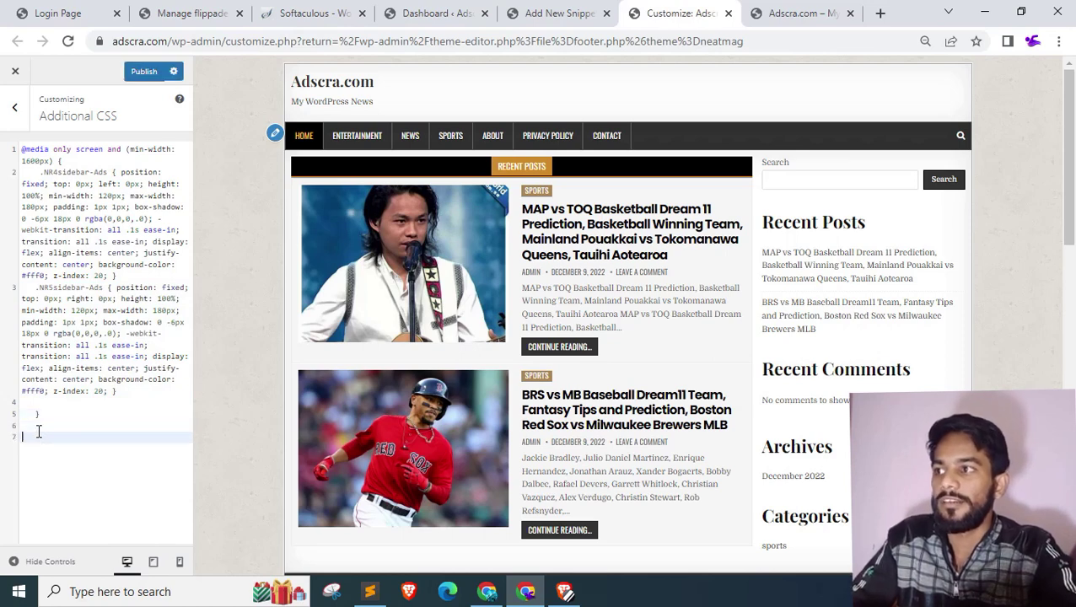
{"action": "key", "text": "ctrl+v"}
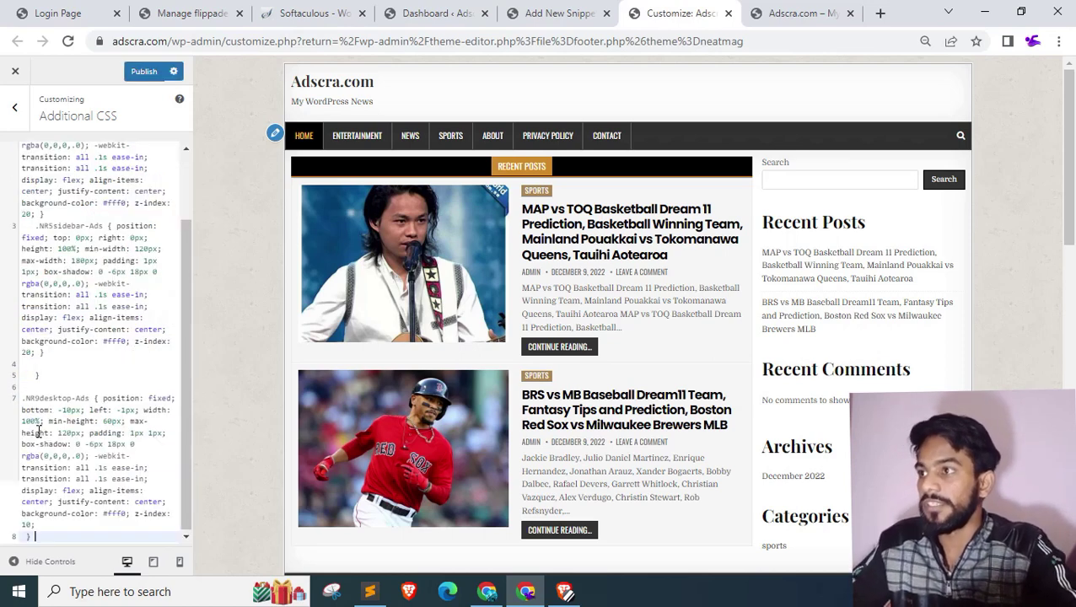
{"action": "left_click", "coordinate": [23, 365]}
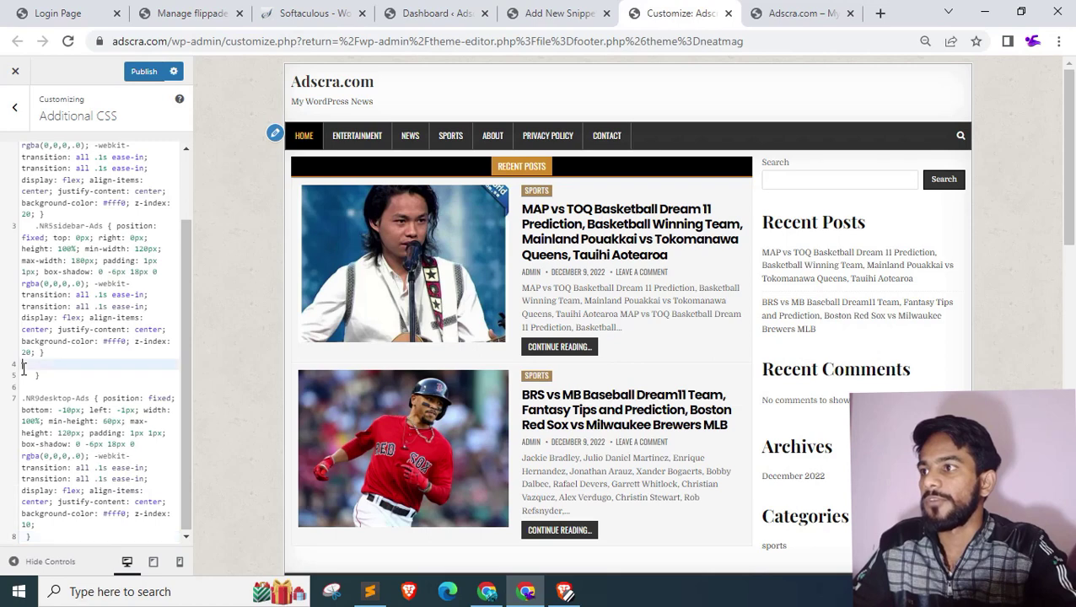
{"action": "key", "text": "BackSpace"}
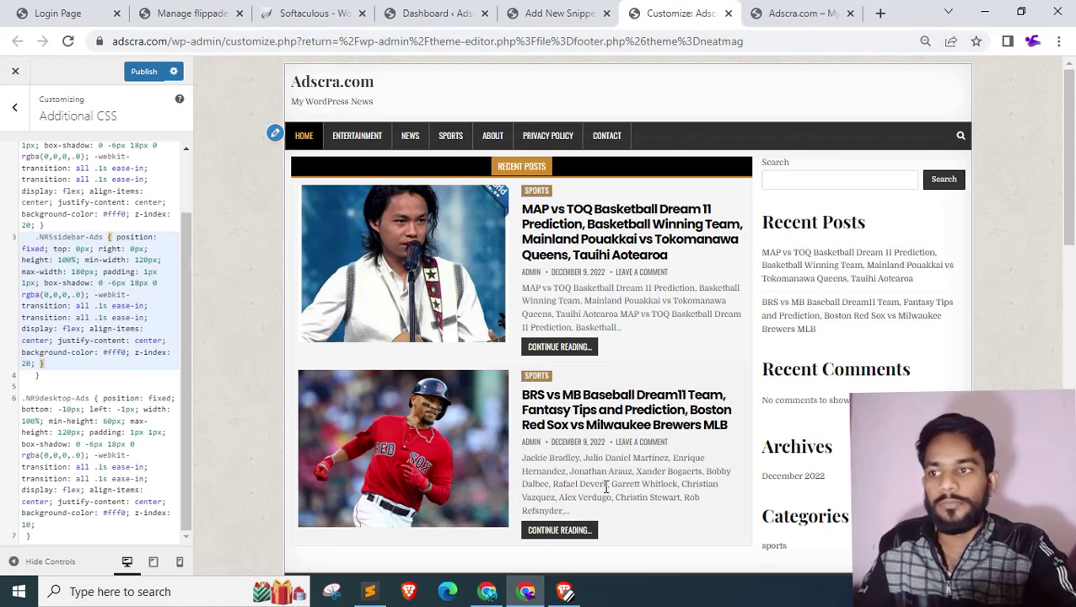
{"action": "left_click", "coordinate": [556, 12]}
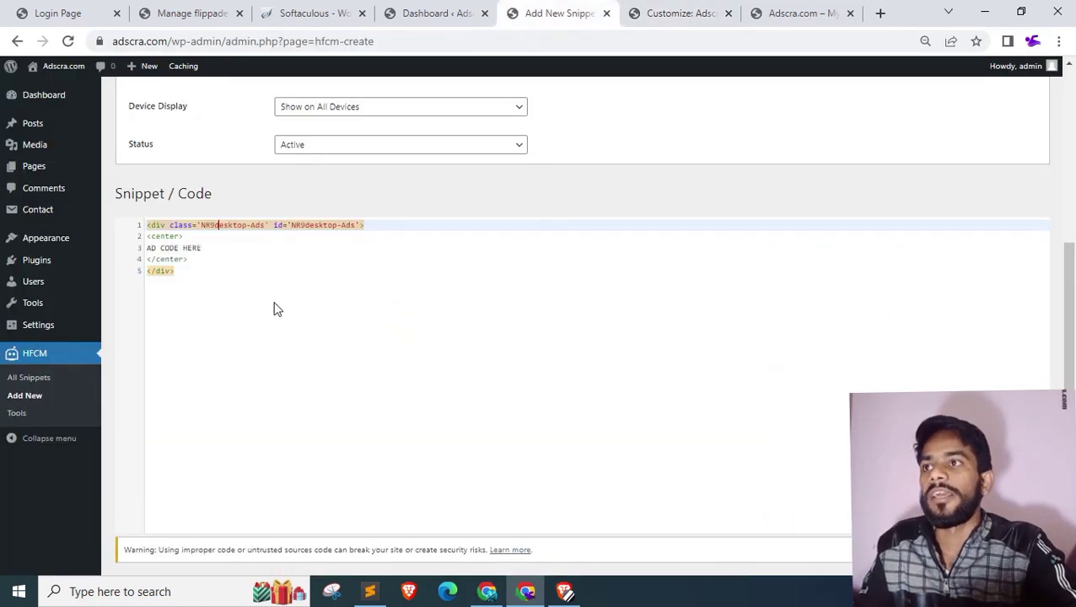
Replace the snippet's AD CODE HERE placeholder with the copied 120x600 AdSense ad unit code.
{"action": "left_click_drag", "start_coordinate": [204, 250], "coordinate": [138, 249]}
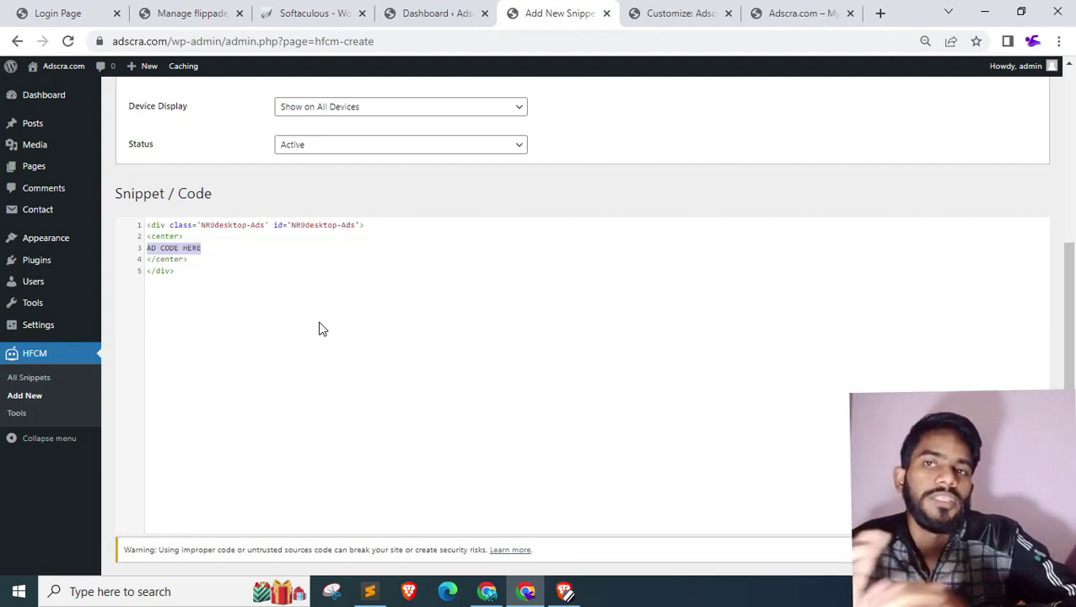
{"action": "left_click", "coordinate": [555, 596]}
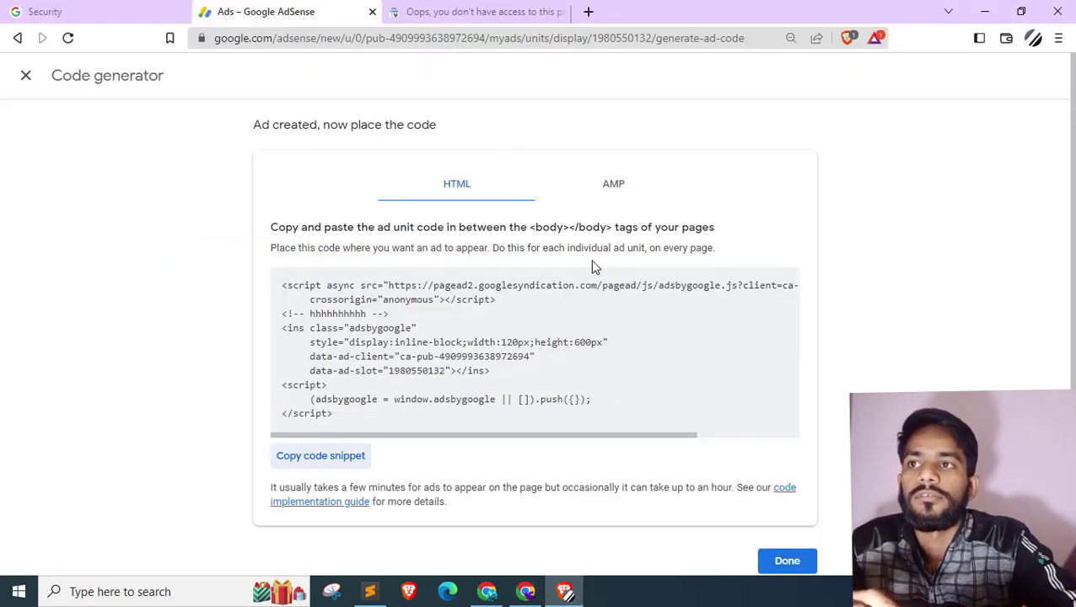
{"action": "left_click", "coordinate": [320, 456]}
{"action": "left_click", "coordinate": [526, 592]}
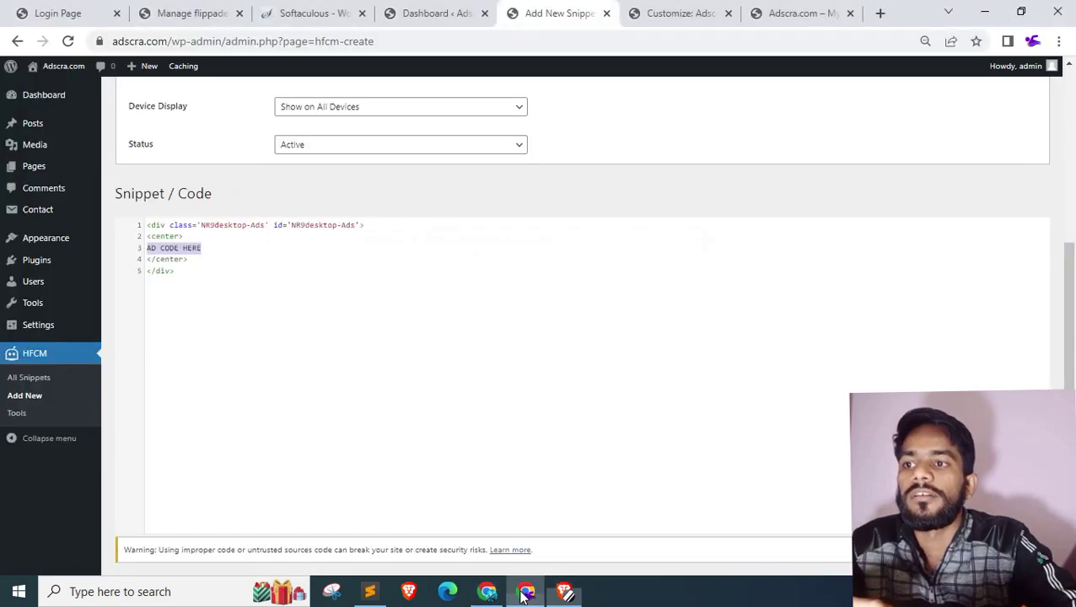
{"action": "key", "text": "ctrl+v"}
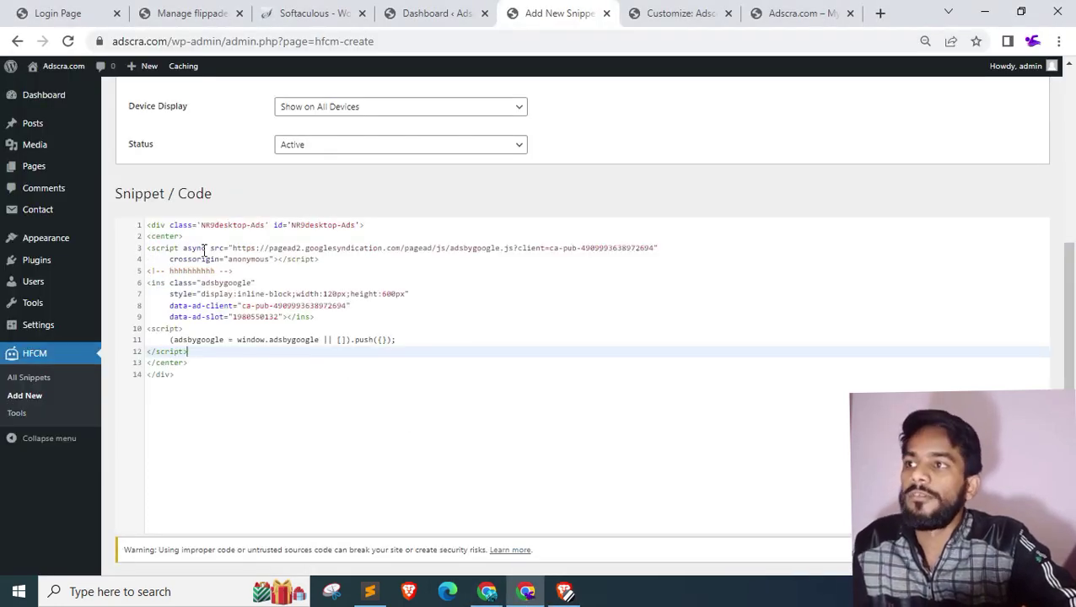
{"action": "left_click", "coordinate": [339, 293]}
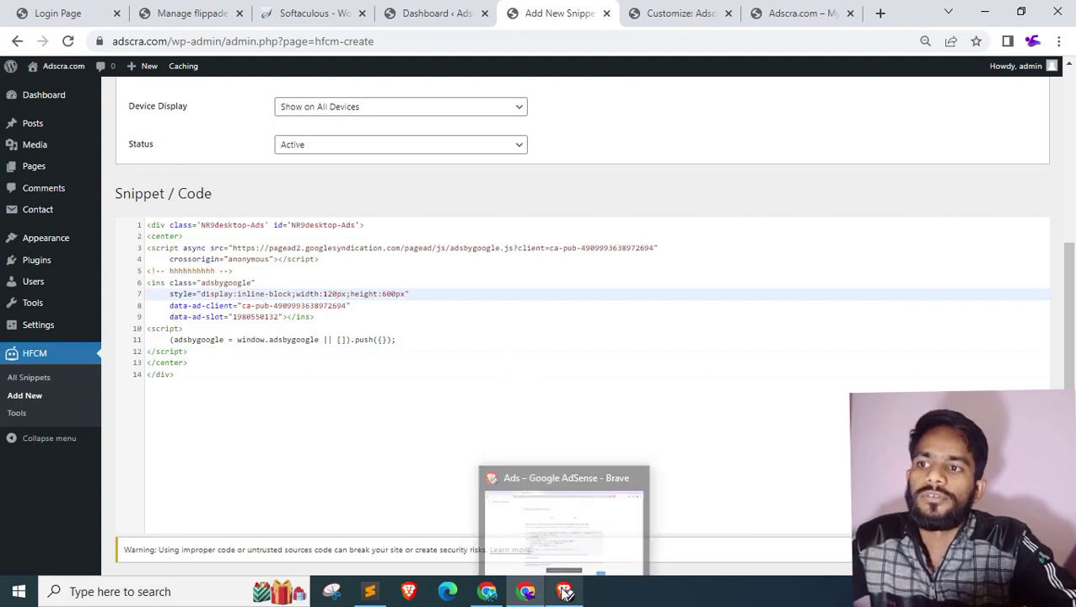
{"action": "left_click", "coordinate": [565, 592]}
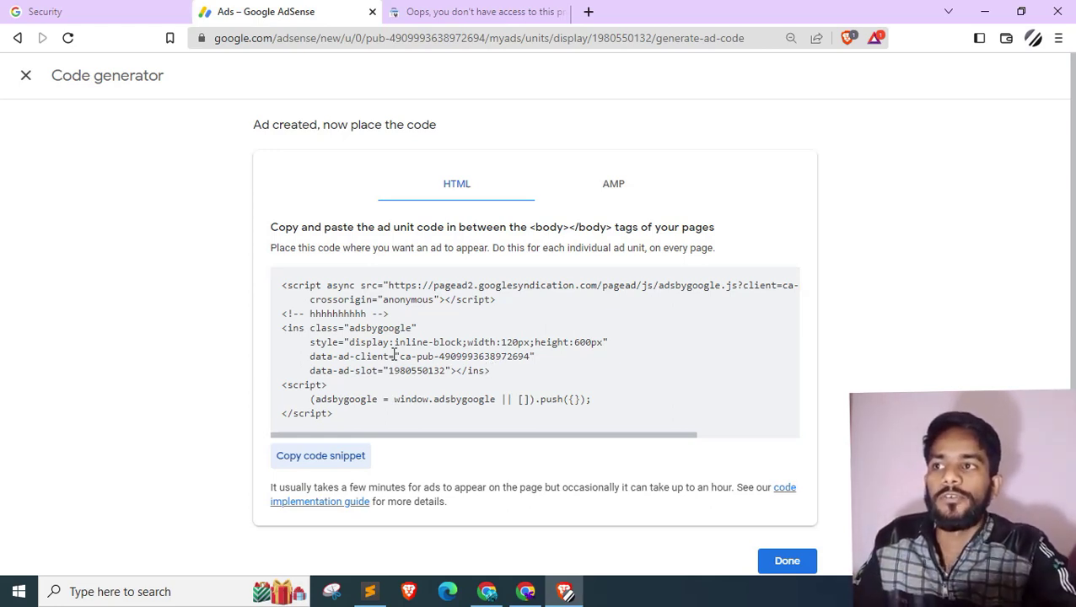
Check the AdSense client ID, ad slot and width/height values, then delete 120 from the snippet's width.
{"action": "left_click_drag", "start_coordinate": [401, 356], "coordinate": [530, 356]}
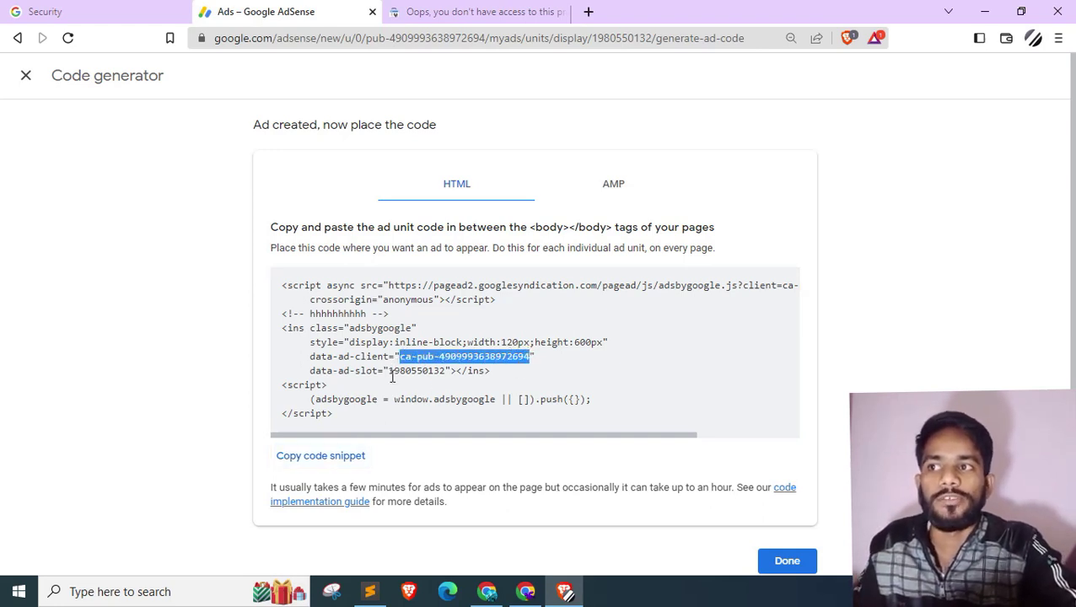
{"action": "left_click_drag", "start_coordinate": [389, 372], "coordinate": [513, 371]}
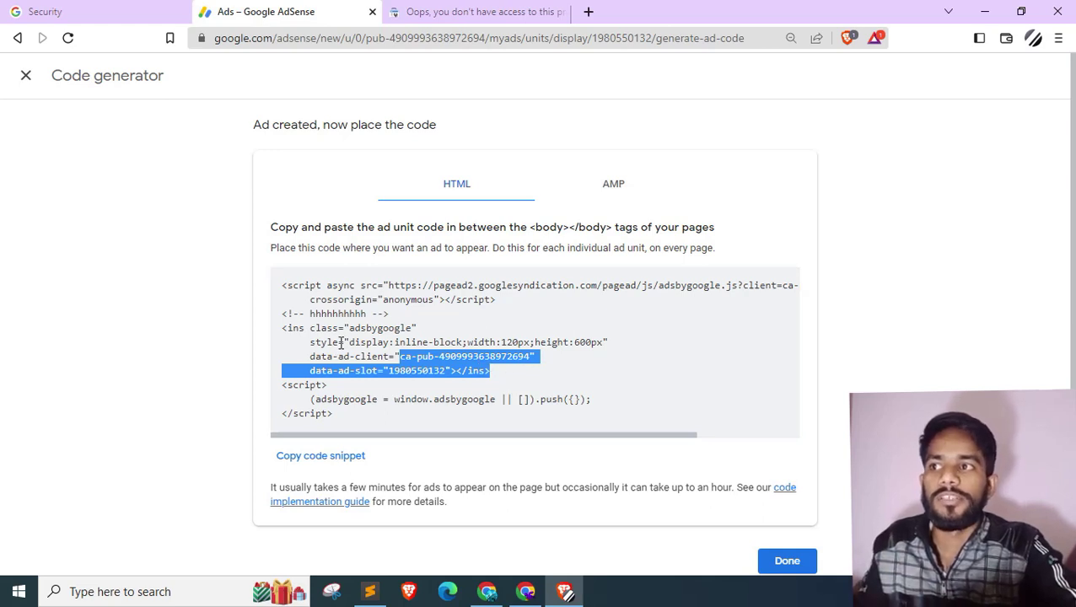
{"action": "left_click_drag", "start_coordinate": [341, 342], "coordinate": [574, 345]}
{"action": "left_click", "coordinate": [459, 348]}
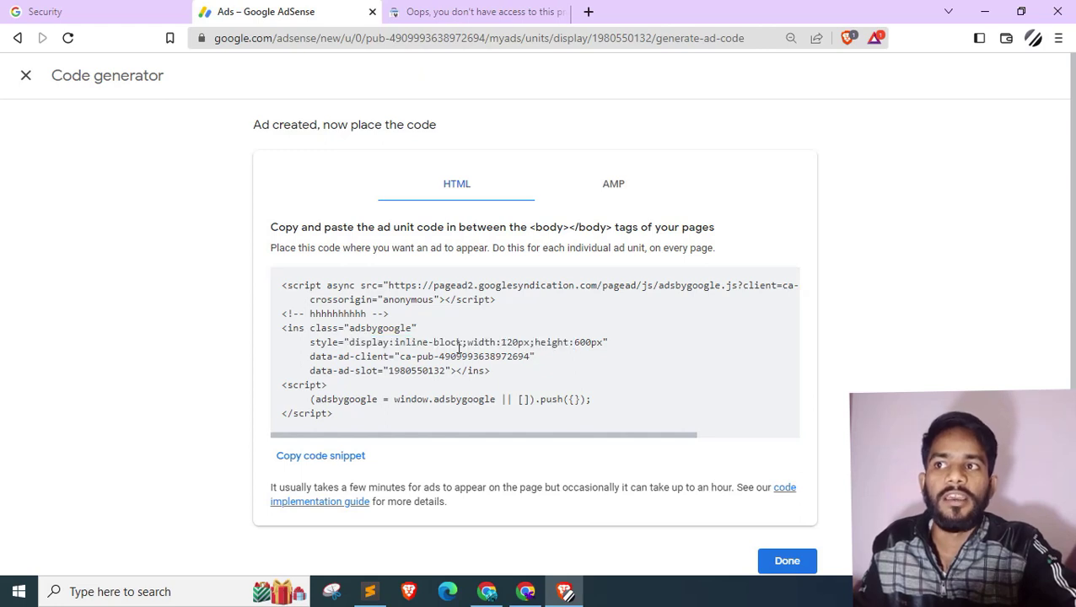
{"action": "left_click_drag", "start_coordinate": [469, 343], "coordinate": [628, 340]}
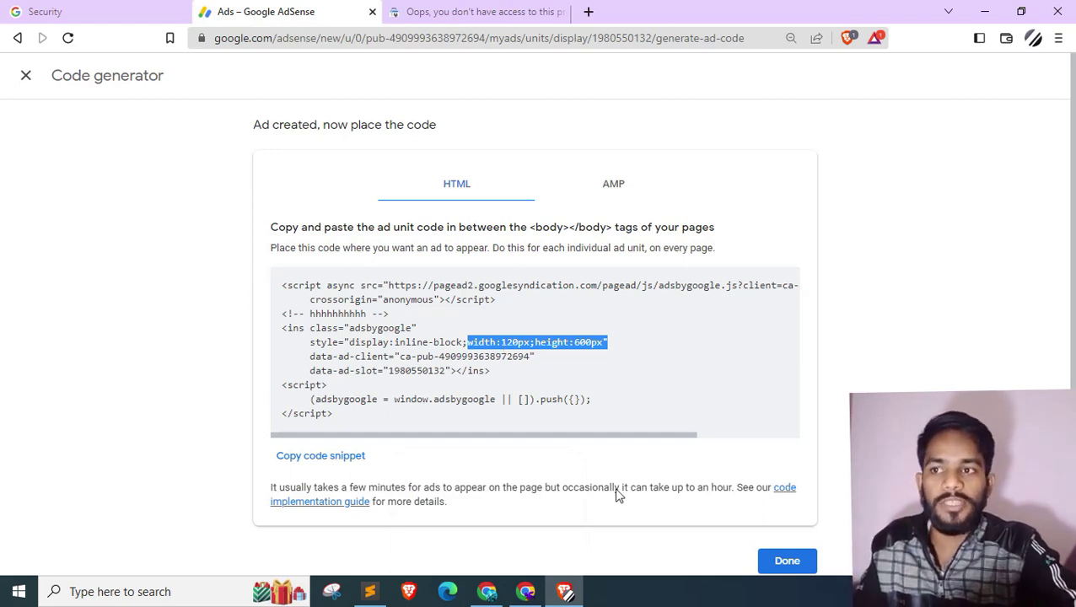
{"action": "left_click", "coordinate": [526, 591]}
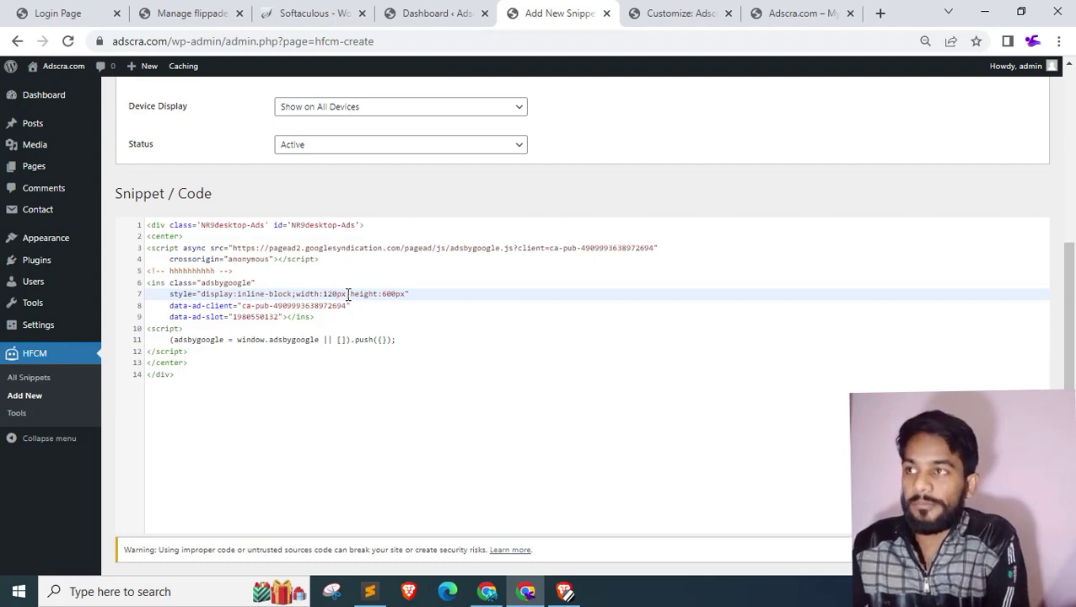
{"action": "key", "text": "BackSpace"}
{"action": "key", "text": "BackSpace"}
{"action": "key", "text": "BackSpace"}
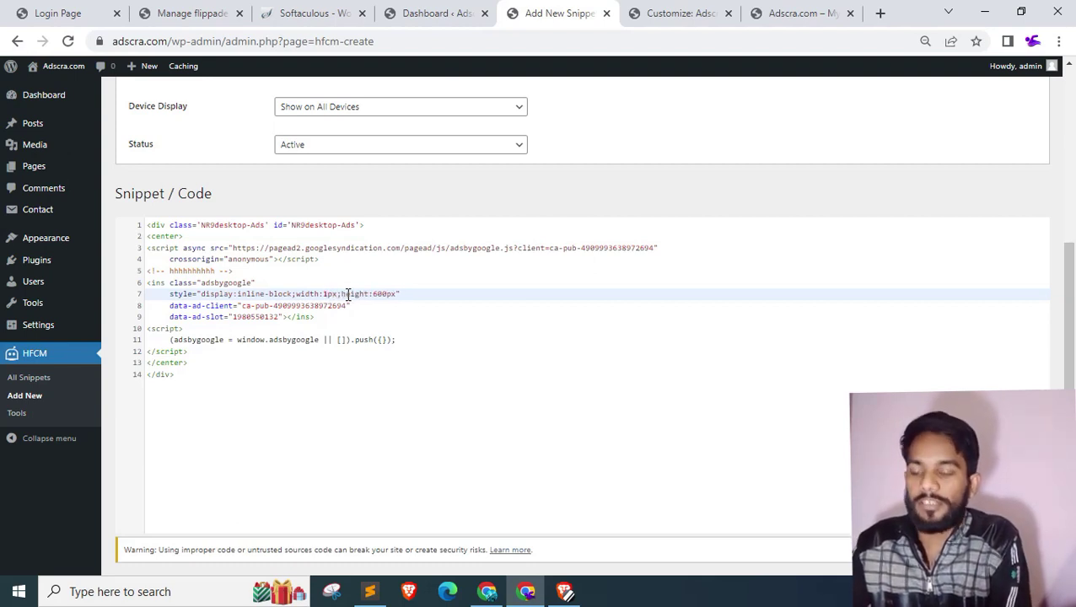
Set the ad's width to 1200px and save the NR9desktop-Ads footer snippet.
{"action": "type", "text": "1200"}
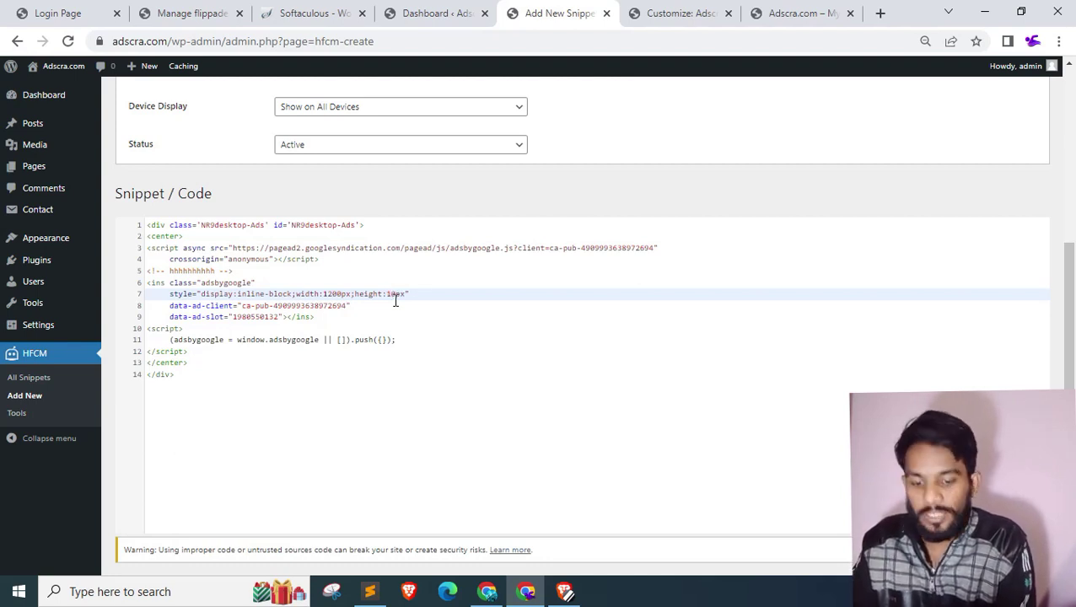
{"action": "scroll", "coordinate": [367, 360], "scroll_direction": "down", "scroll_amount": 2}
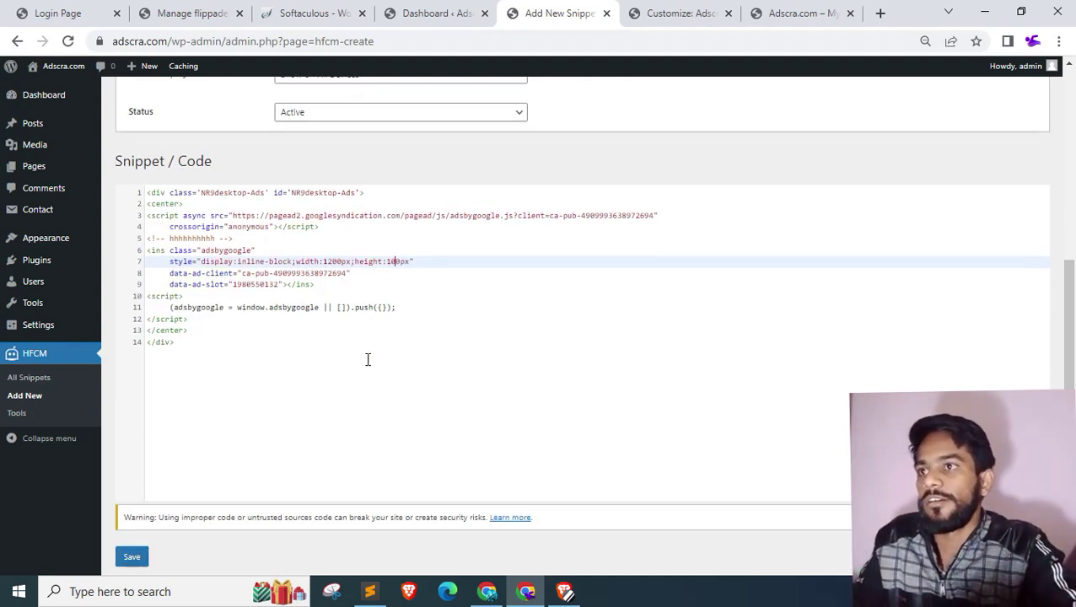
{"action": "left_click", "coordinate": [131, 527]}
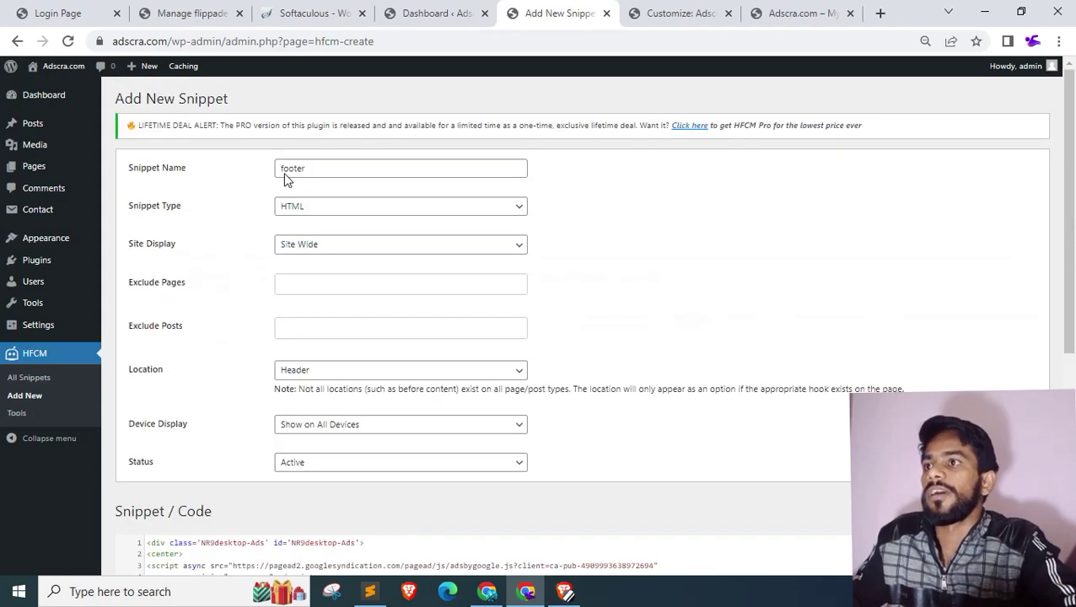
{"action": "scroll", "coordinate": [202, 482], "scroll_direction": "down", "scroll_amount": 5}
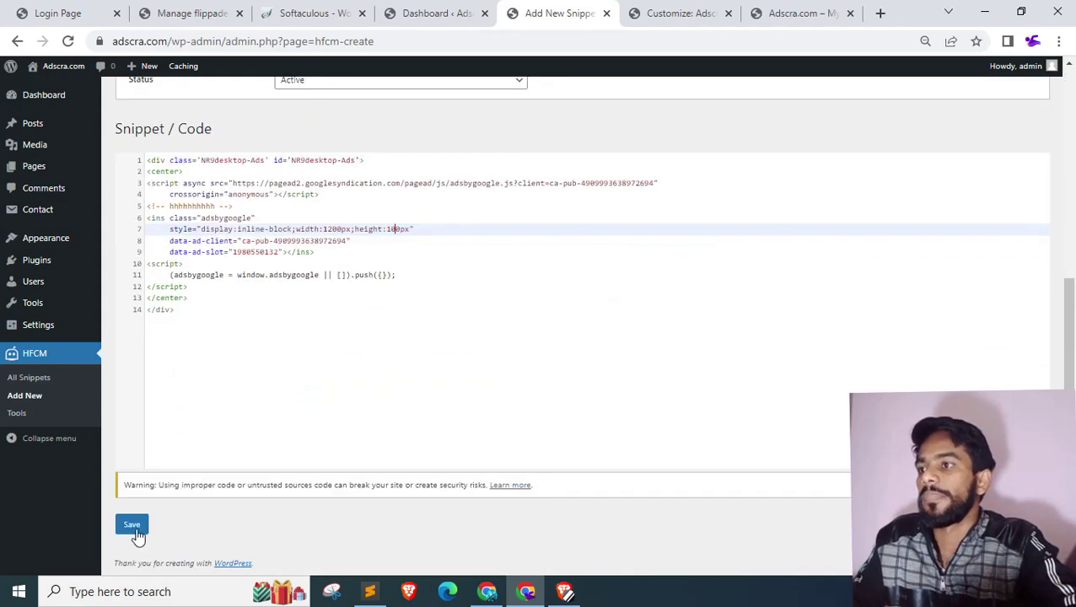
{"action": "left_click", "coordinate": [133, 527]}
{"action": "left_click", "coordinate": [697, 12]}
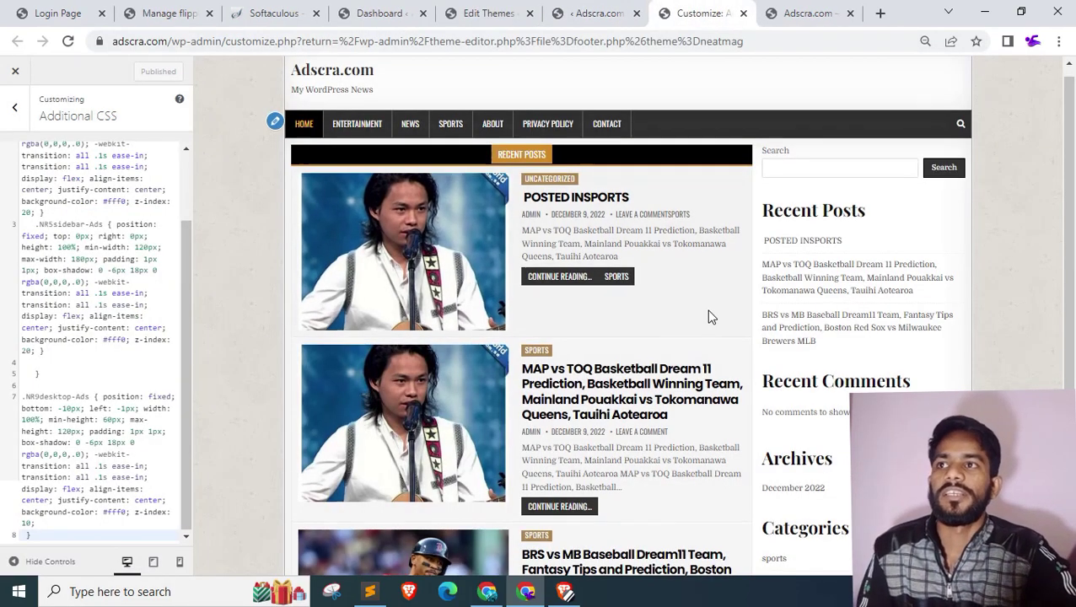
Reload the live adscra.com front page and check the sidebar ads and bottom banner.
{"action": "left_click", "coordinate": [805, 13]}
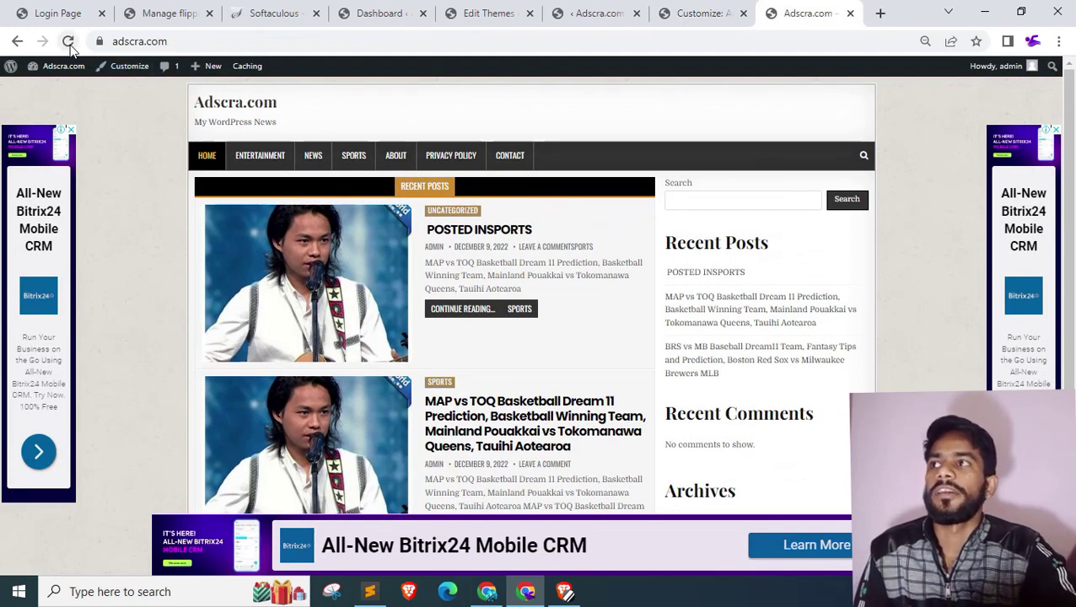
{"action": "left_click", "coordinate": [68, 40]}
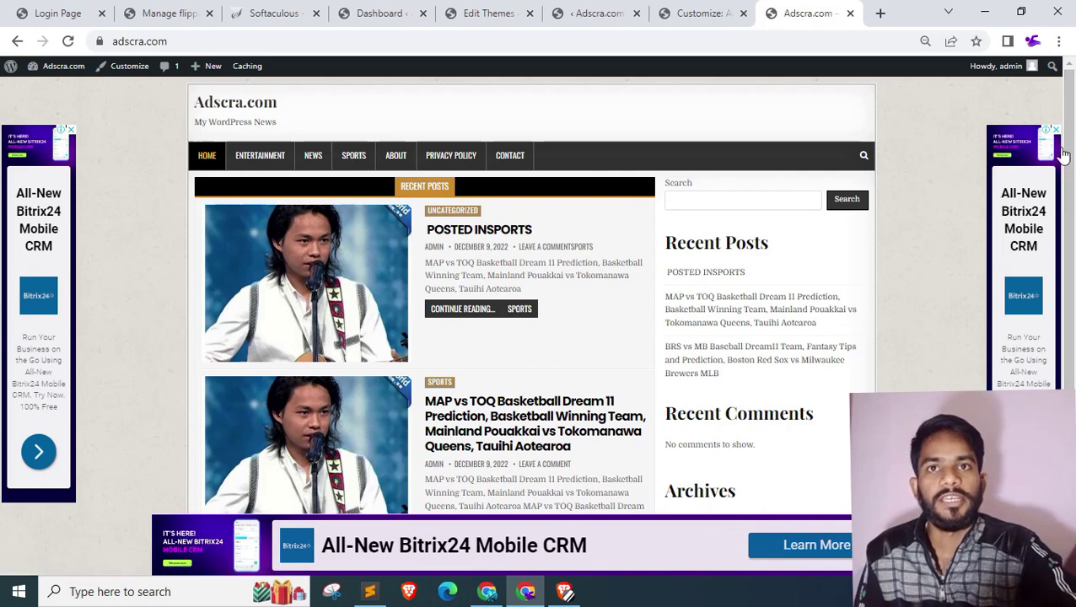
{"action": "scroll", "coordinate": [1074, 172], "scroll_direction": "down", "scroll_amount": 1}
{"action": "left_click_drag", "start_coordinate": [1073, 172], "coordinate": [1074, 270]}
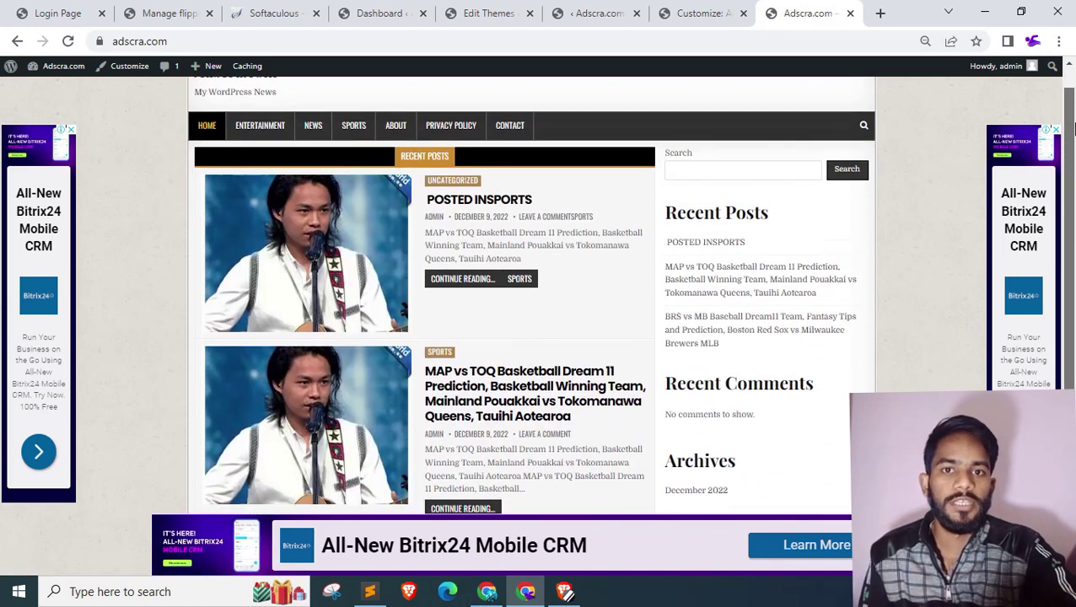
{"action": "scroll", "coordinate": [641, 169], "scroll_direction": "up", "scroll_amount": 2}
Check the live site in DevTools' responsive mobile view, then close DevTools.
{"action": "right_click", "coordinate": [616, 89]}
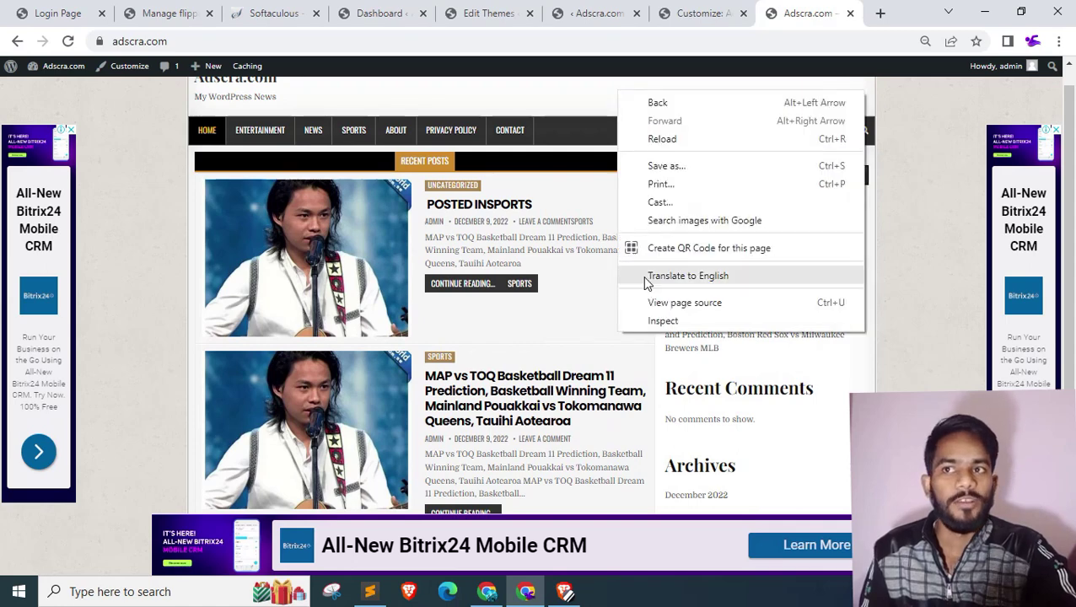
{"action": "left_click", "coordinate": [634, 321]}
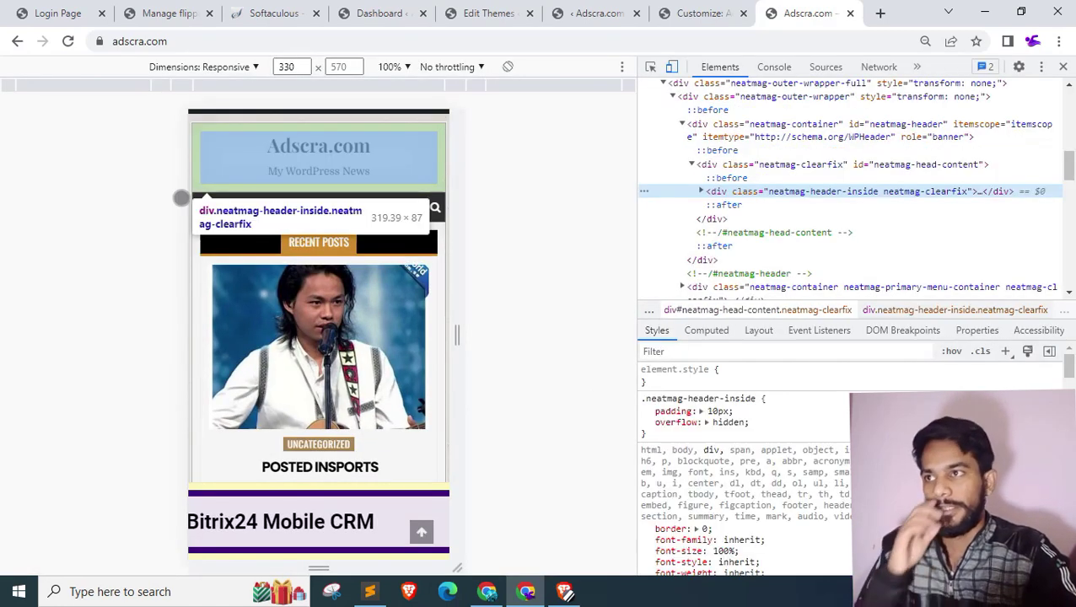
{"action": "left_click", "coordinate": [67, 41]}
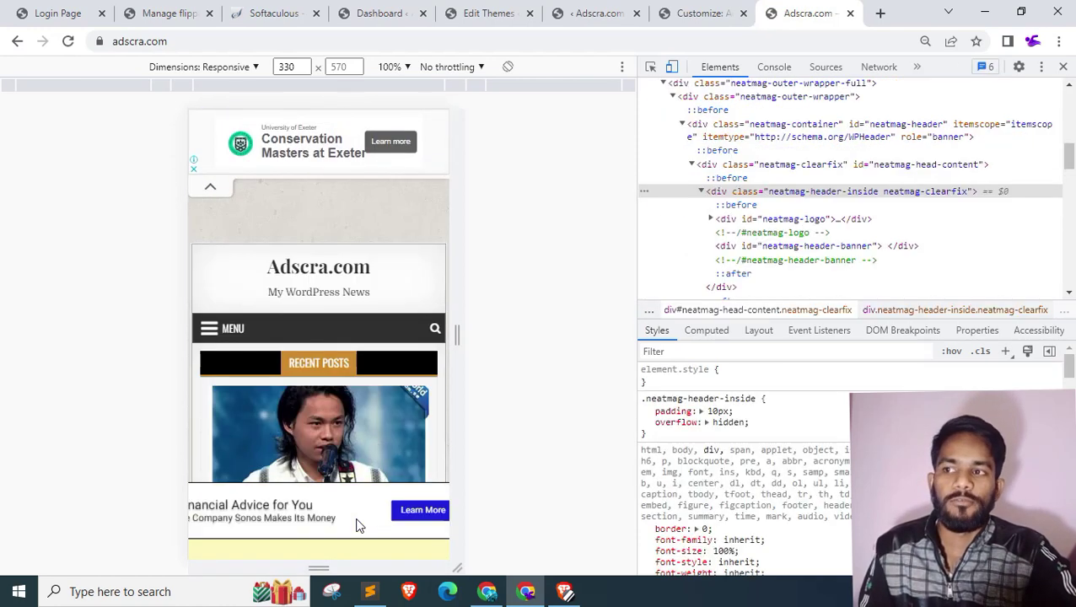
{"action": "left_click", "coordinate": [1062, 66]}
{"action": "left_click", "coordinate": [569, 19]}
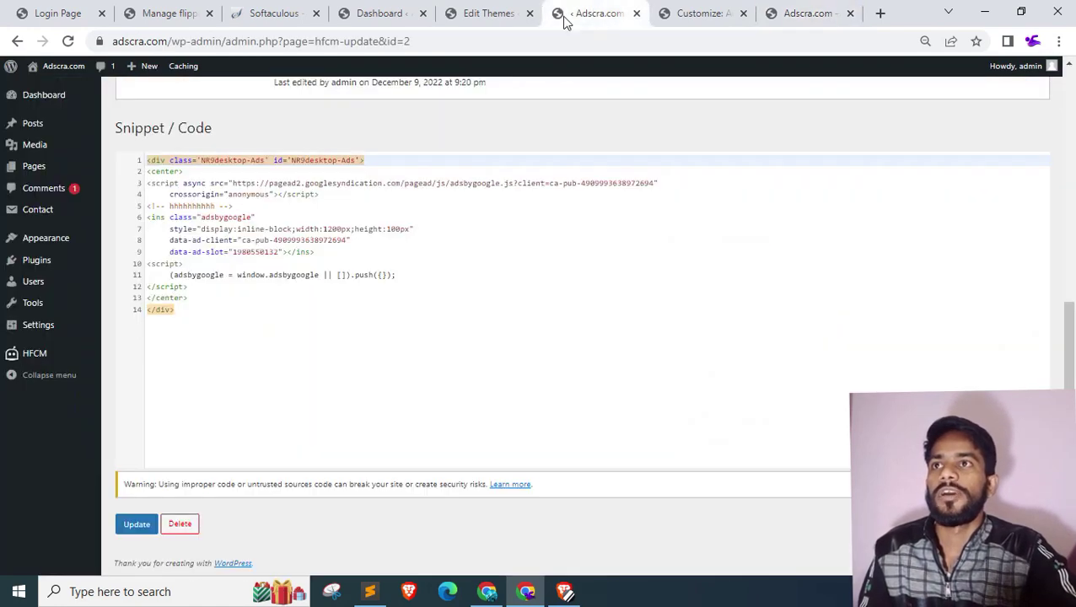
Close the Edit Themes tab, leaving without saving.
{"action": "left_click", "coordinate": [485, 14]}
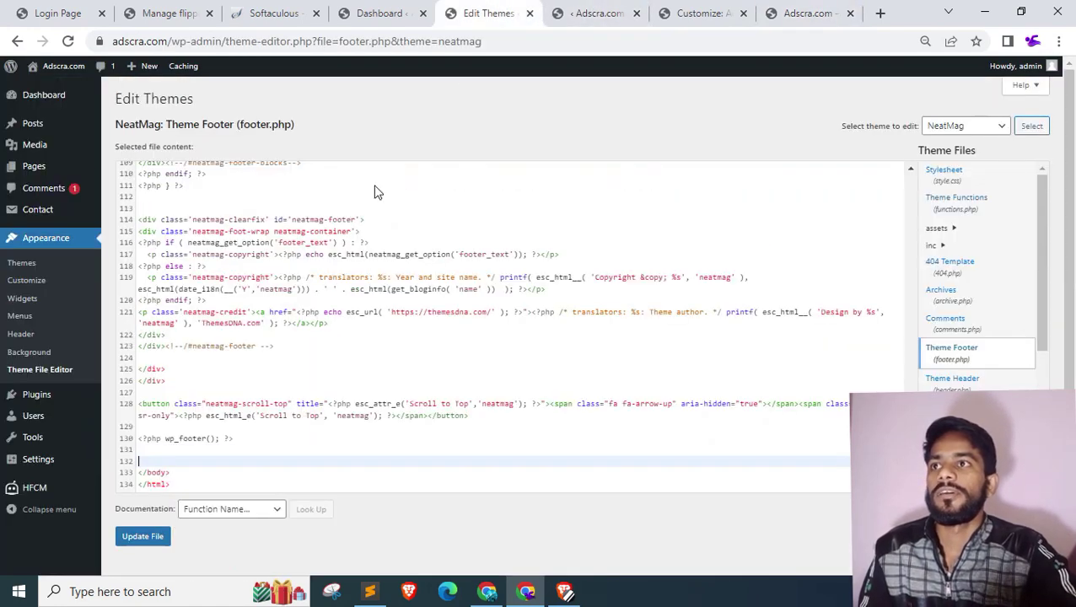
{"action": "left_click", "coordinate": [530, 13]}
{"action": "left_click", "coordinate": [612, 131]}
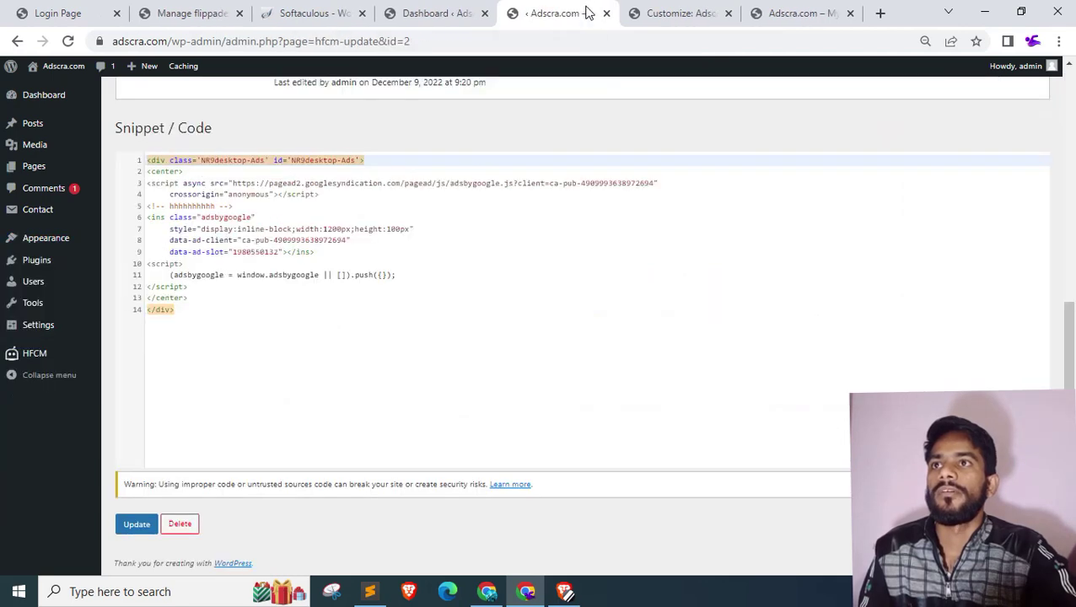
{"action": "scroll", "coordinate": [423, 310], "scroll_direction": "up", "scroll_amount": 5}
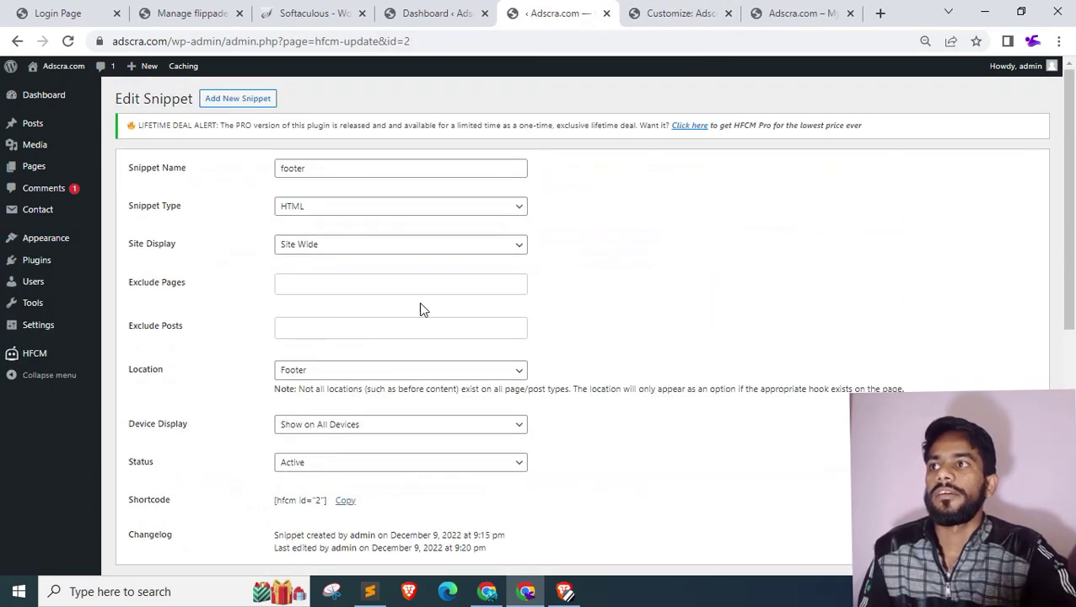
Rename the snippet 'footer desktop', keep Site Wide, and set Device Display to Only Desktop.
{"action": "left_click", "coordinate": [322, 171]}
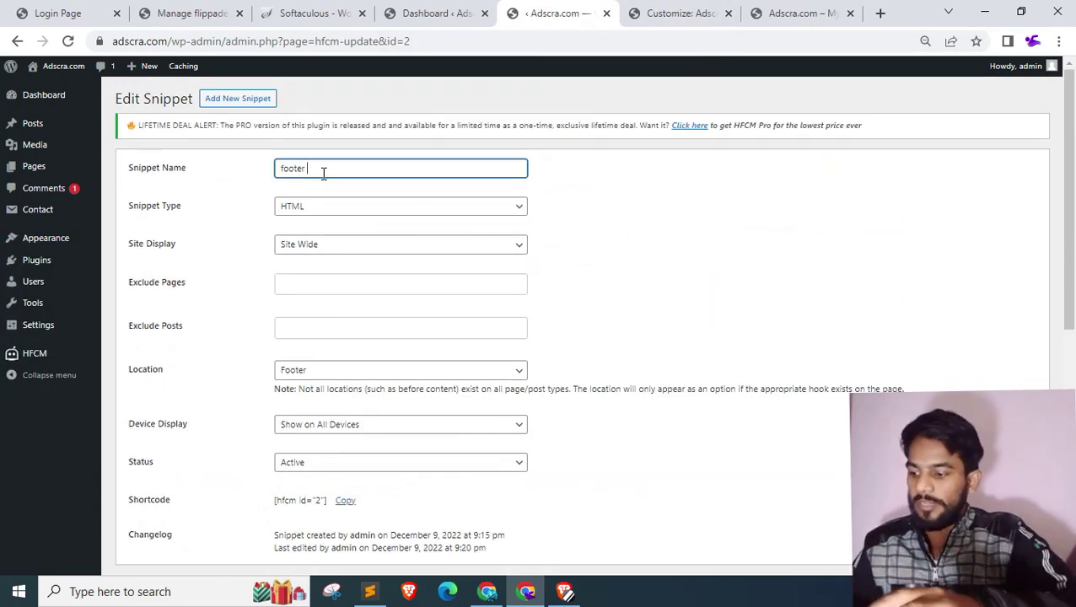
{"action": "type", "text": "desi"}
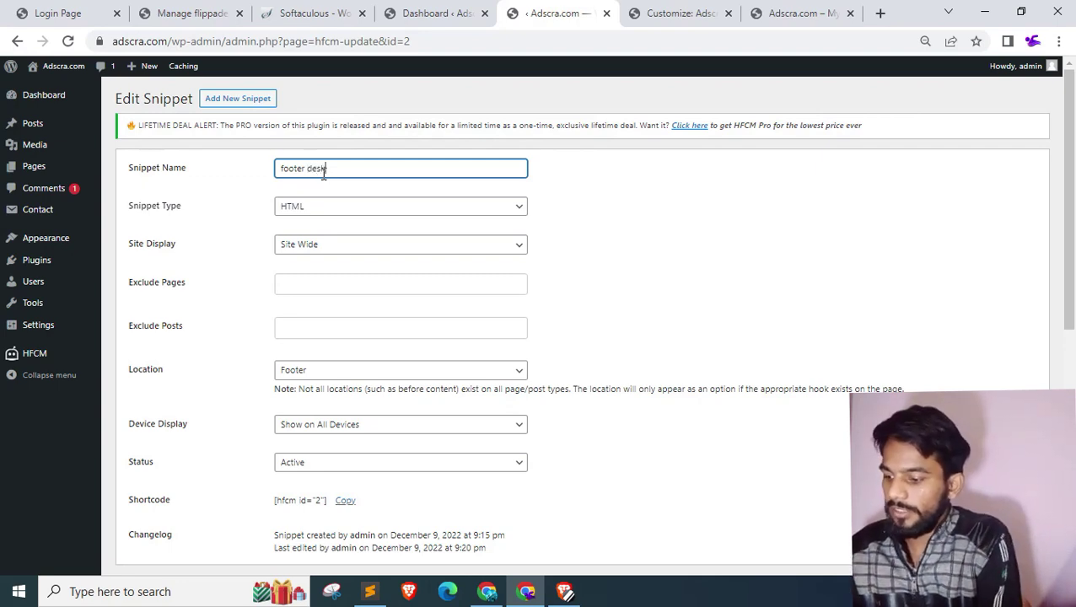
{"action": "type", "text": "top"}
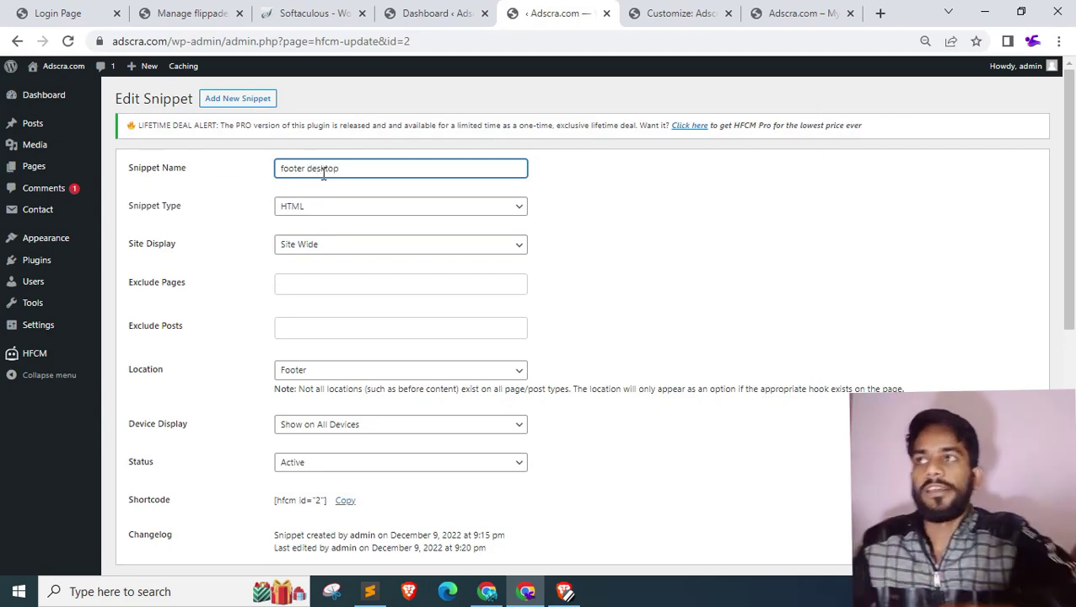
{"action": "scroll", "coordinate": [421, 182], "scroll_direction": "down", "scroll_amount": 5}
{"action": "scroll", "coordinate": [432, 193], "scroll_direction": "up", "scroll_amount": 5}
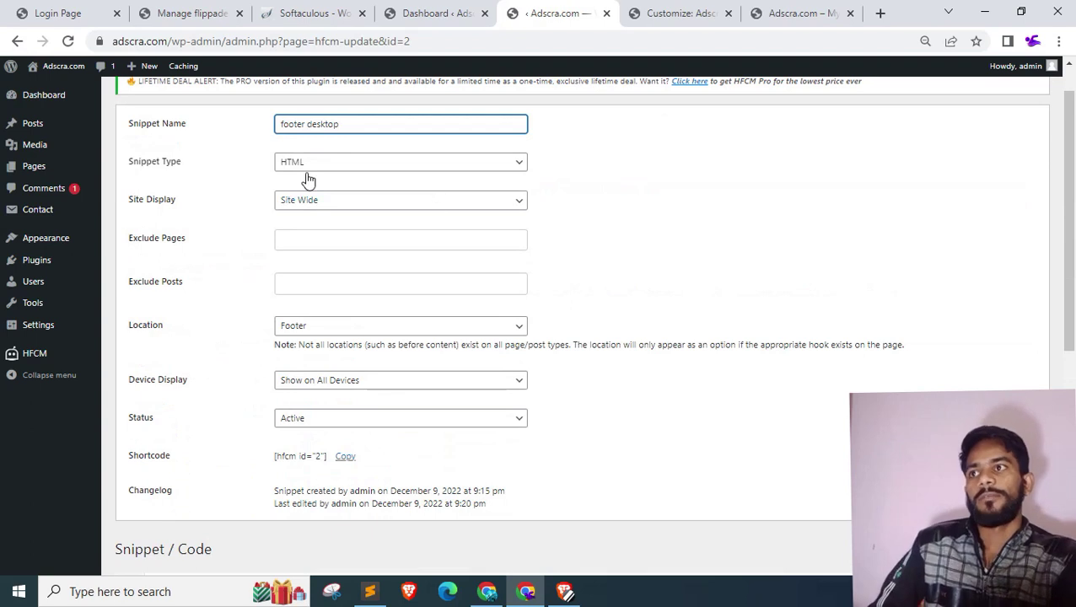
{"action": "left_click", "coordinate": [334, 211]}
{"action": "left_click", "coordinate": [335, 215]}
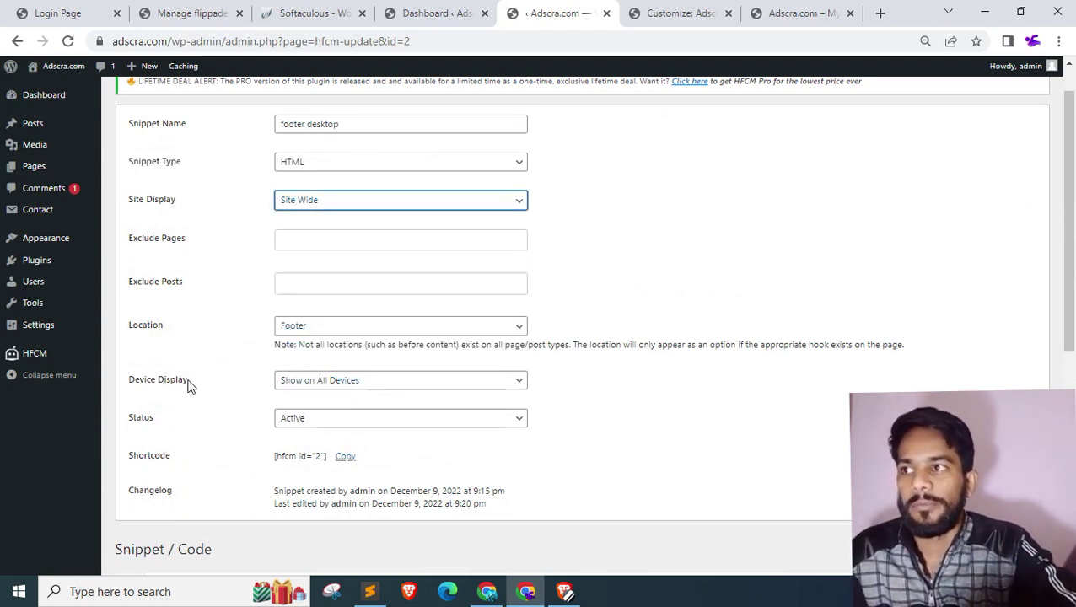
{"action": "left_click", "coordinate": [361, 383]}
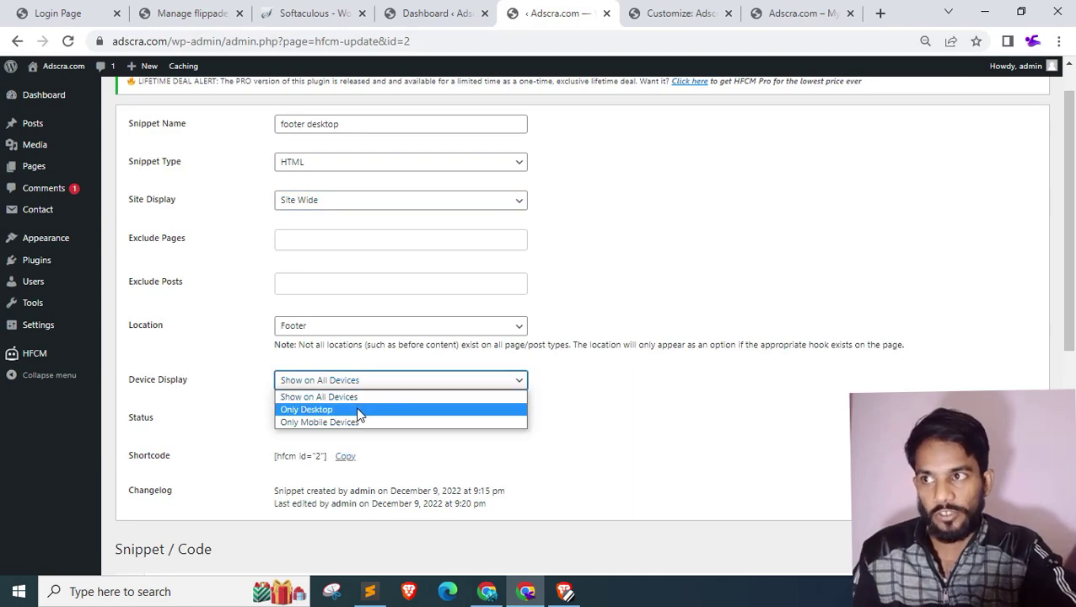
{"action": "left_click", "coordinate": [358, 411]}
Update the footer desktop snippet and view the live front page.
{"action": "left_click", "coordinate": [766, 10]}
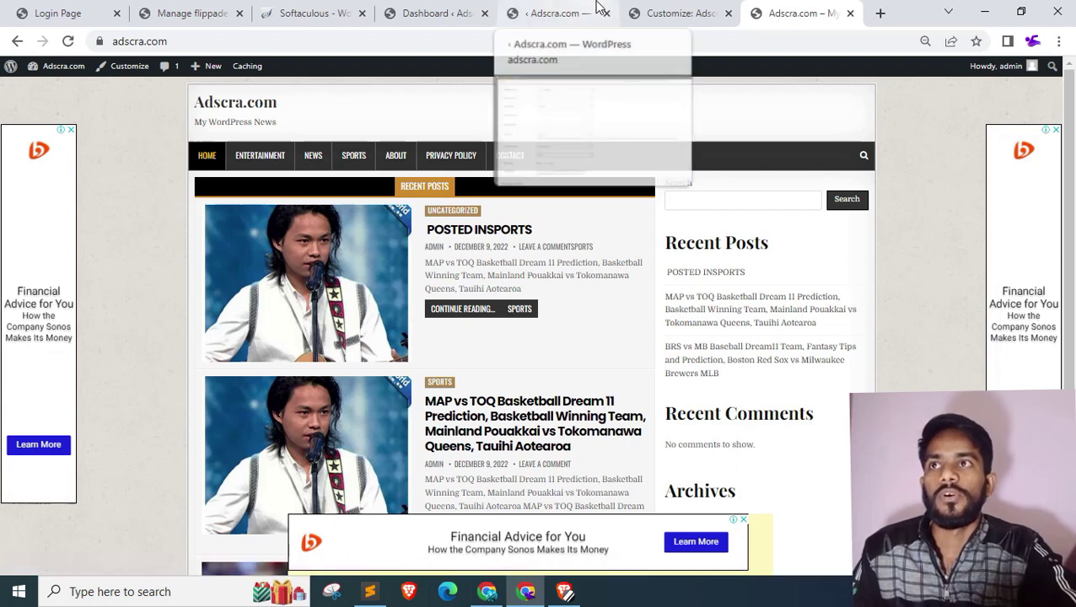
{"action": "left_click", "coordinate": [557, 13]}
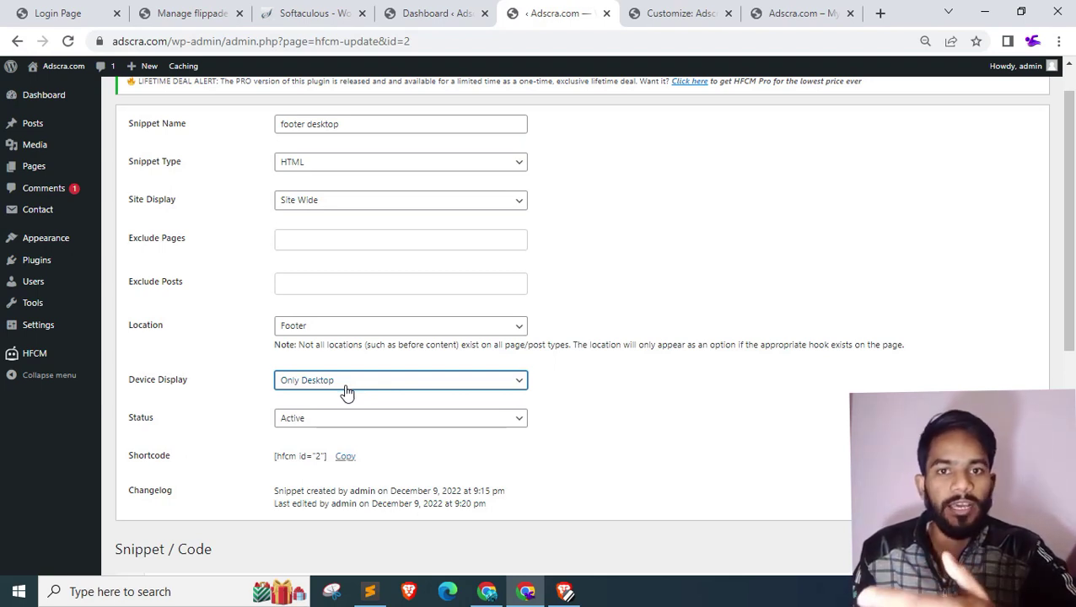
{"action": "scroll", "coordinate": [287, 456], "scroll_direction": "down", "scroll_amount": 5}
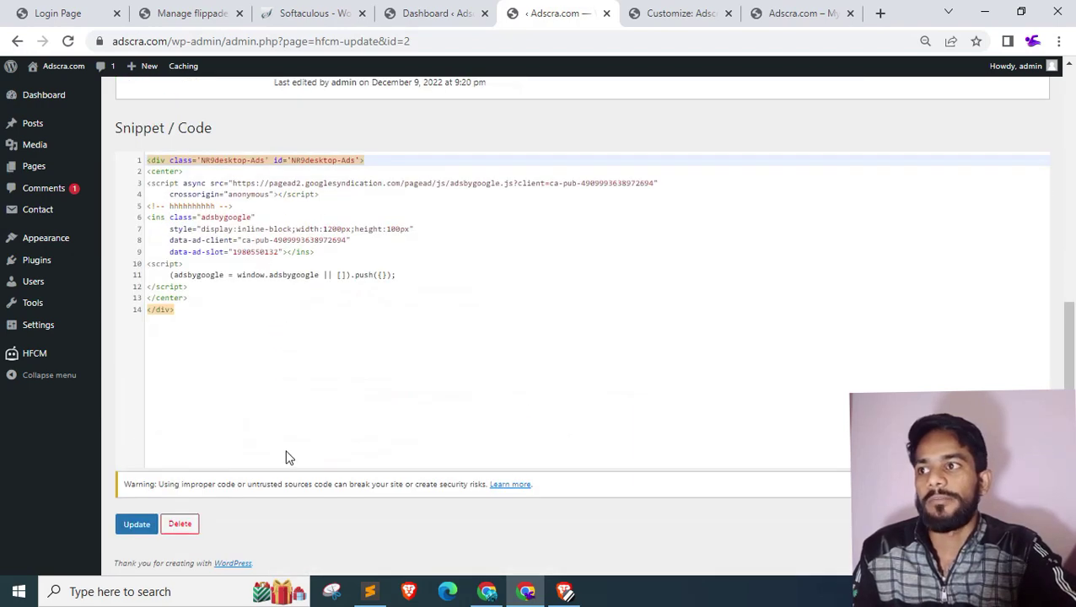
{"action": "left_click", "coordinate": [136, 526]}
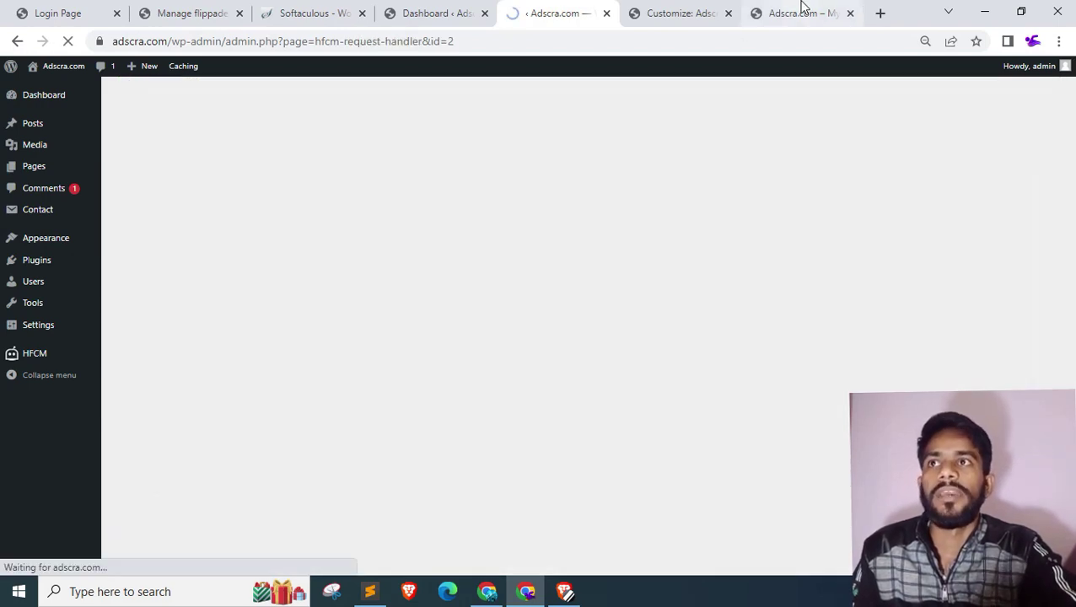
{"action": "left_click", "coordinate": [801, 12]}
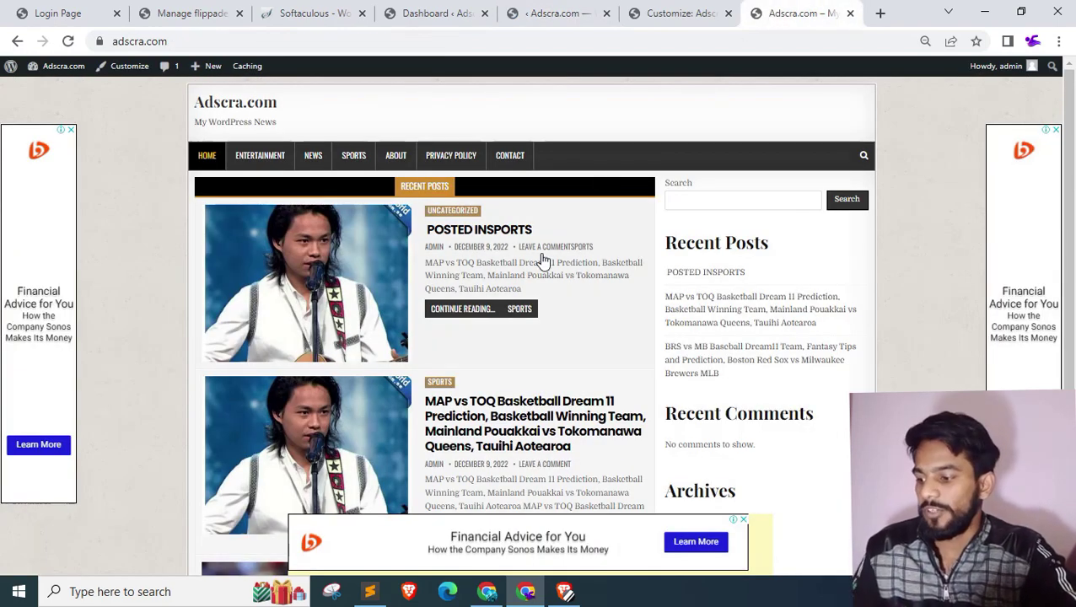
Reload the live site and return to the footer desktop snippet's edit page.
{"action": "key", "text": "F5"}
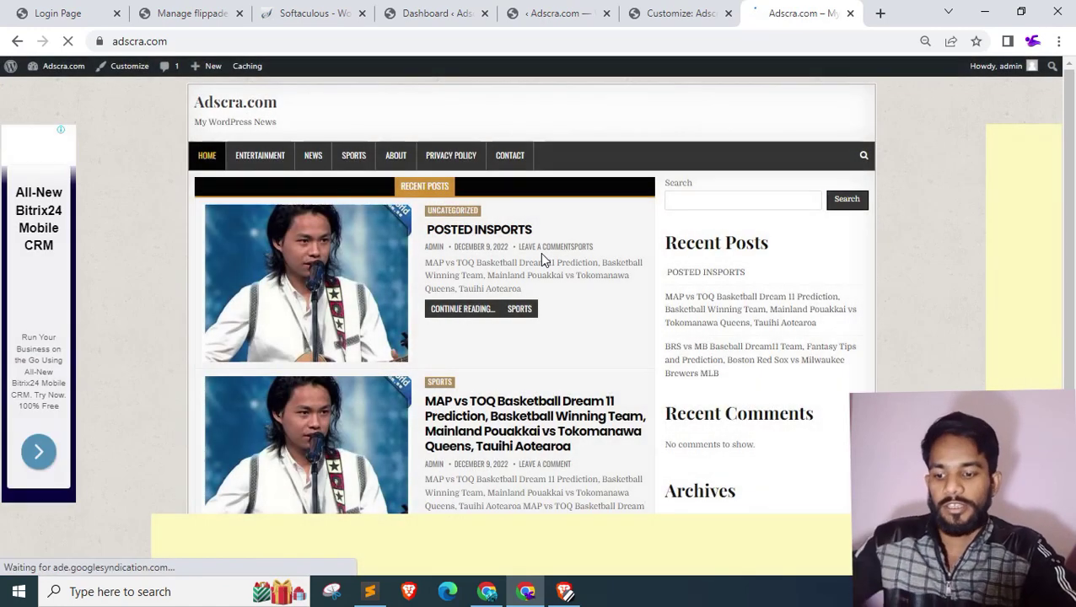
{"action": "left_click", "coordinate": [435, 12]}
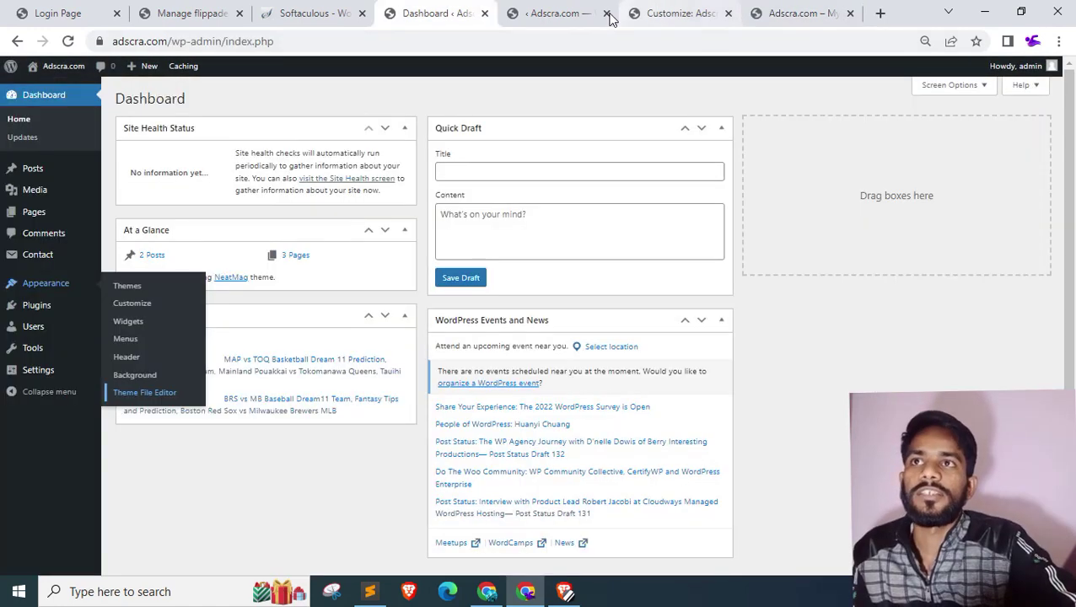
{"action": "left_click", "coordinate": [561, 13]}
{"action": "scroll", "coordinate": [335, 428], "scroll_direction": "down", "scroll_amount": 5}
{"action": "scroll", "coordinate": [332, 400], "scroll_direction": "up", "scroll_amount": 5}
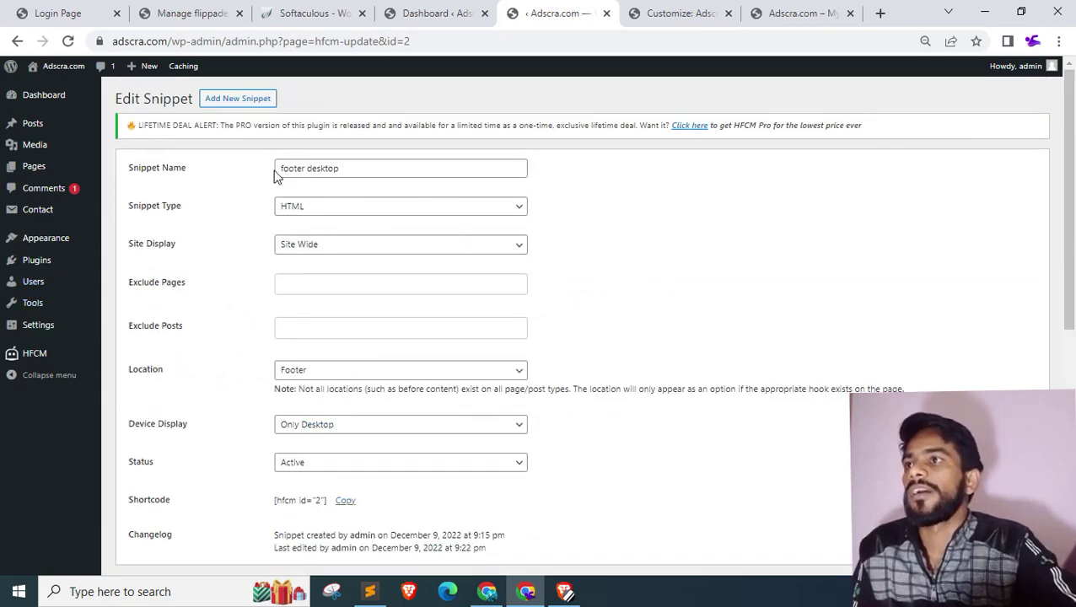
{"action": "mouse_move", "coordinate": [41, 259]}
{"action": "scroll", "coordinate": [196, 267], "scroll_direction": "down", "scroll_amount": 2}
From the HFCM All Snippets list, start a new blank snippet.
{"action": "left_click", "coordinate": [38, 356]}
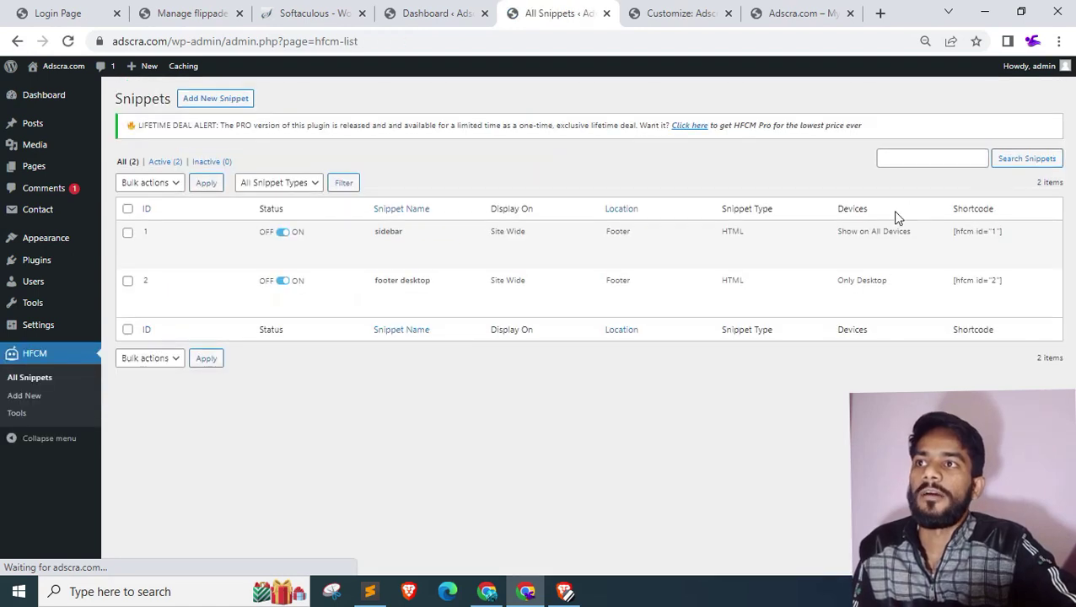
{"action": "mouse_move", "coordinate": [401, 309]}
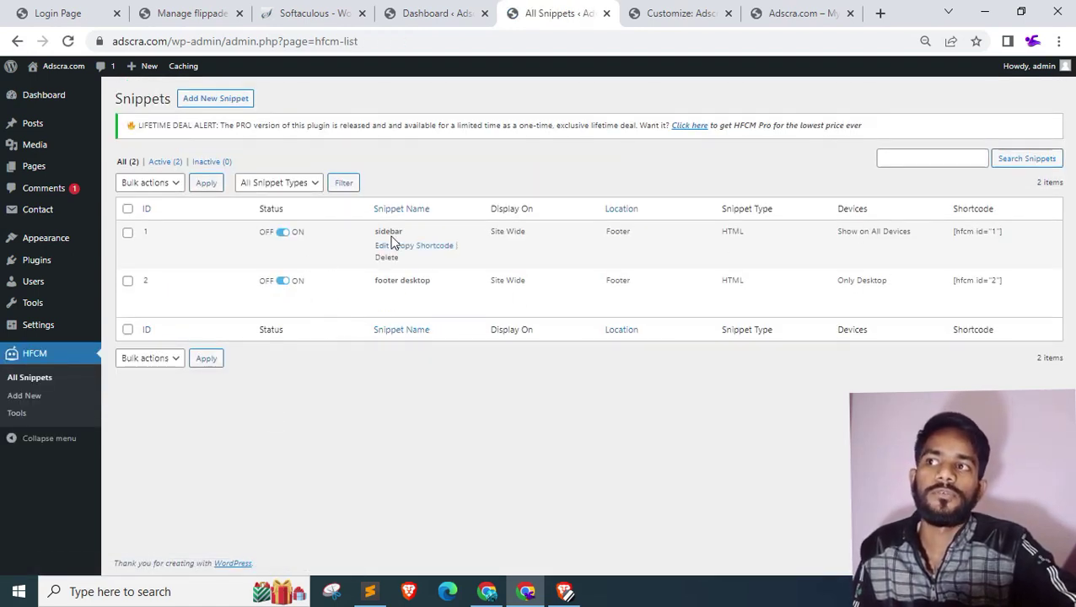
{"action": "left_click", "coordinate": [239, 102]}
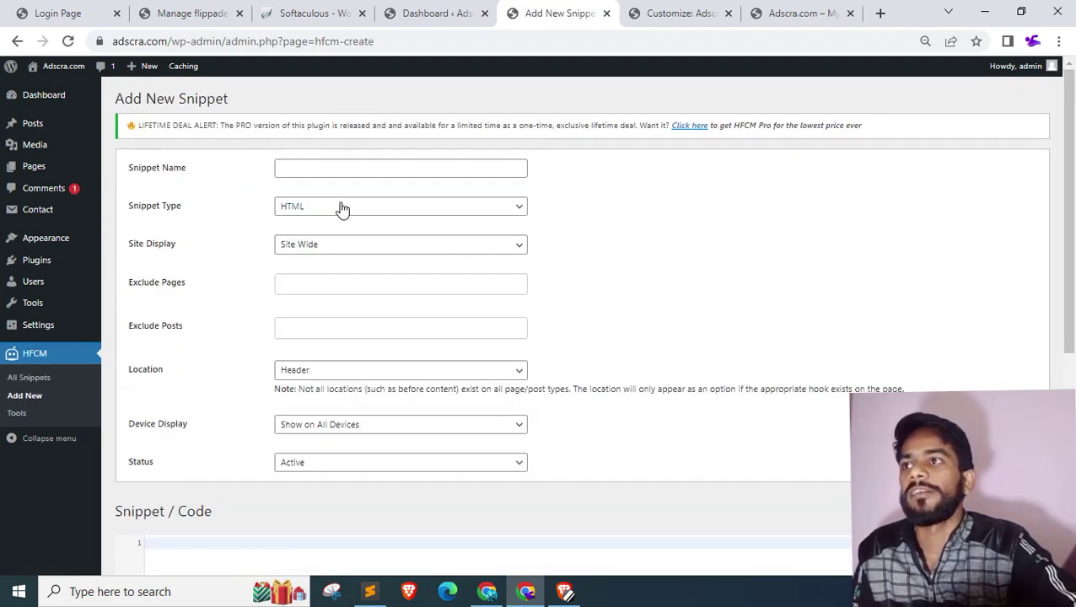
Name the snippet 'footer mobile', keeping HTML type and Site Wide display.
{"action": "left_click", "coordinate": [346, 167]}
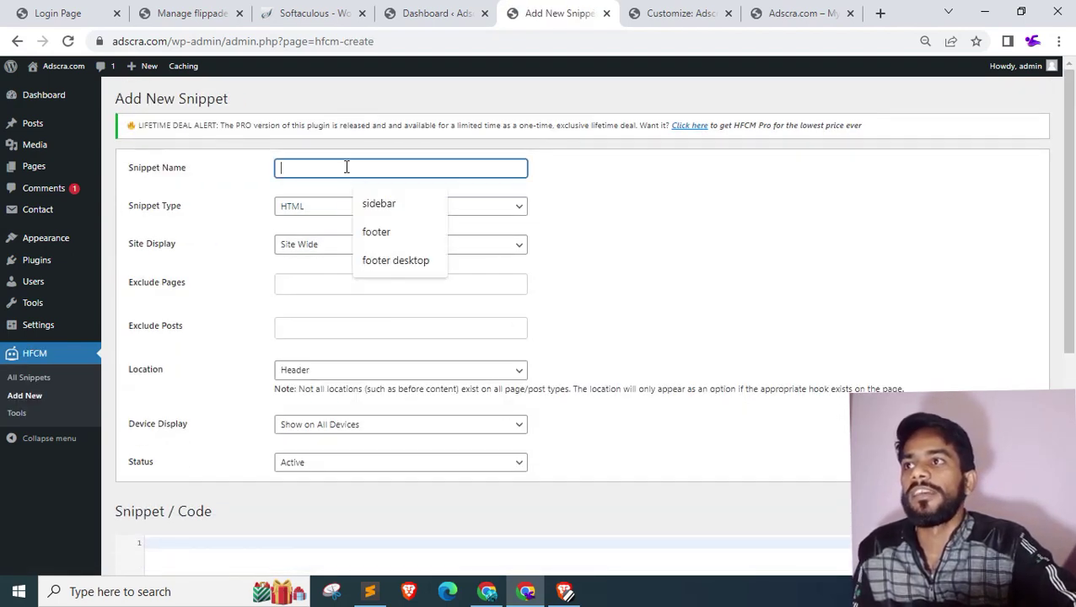
{"action": "left_click", "coordinate": [393, 229]}
{"action": "type", "text": "mobile"}
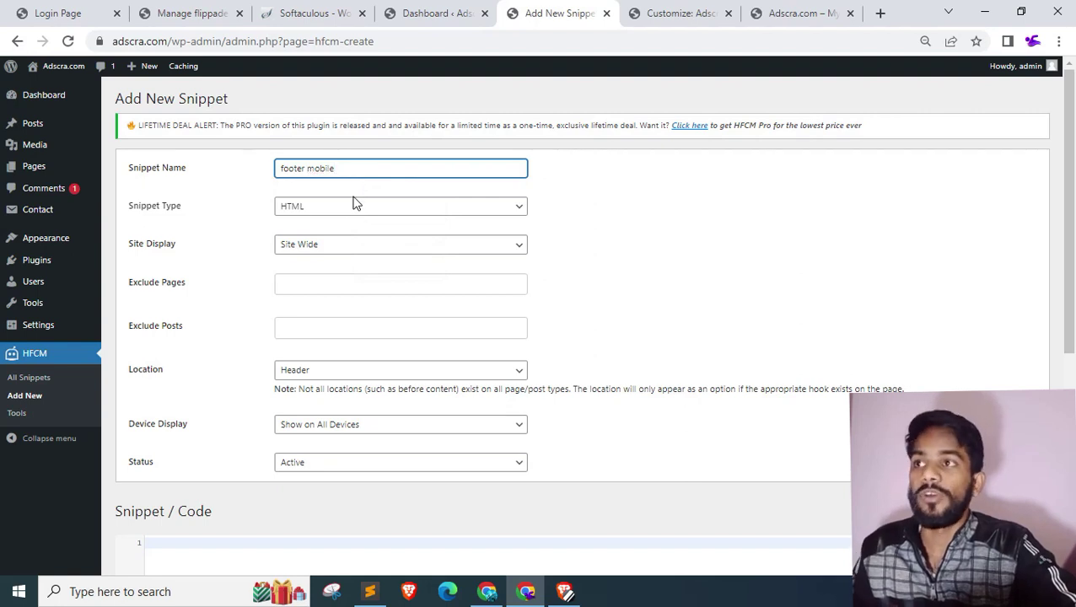
{"action": "left_click", "coordinate": [354, 211]}
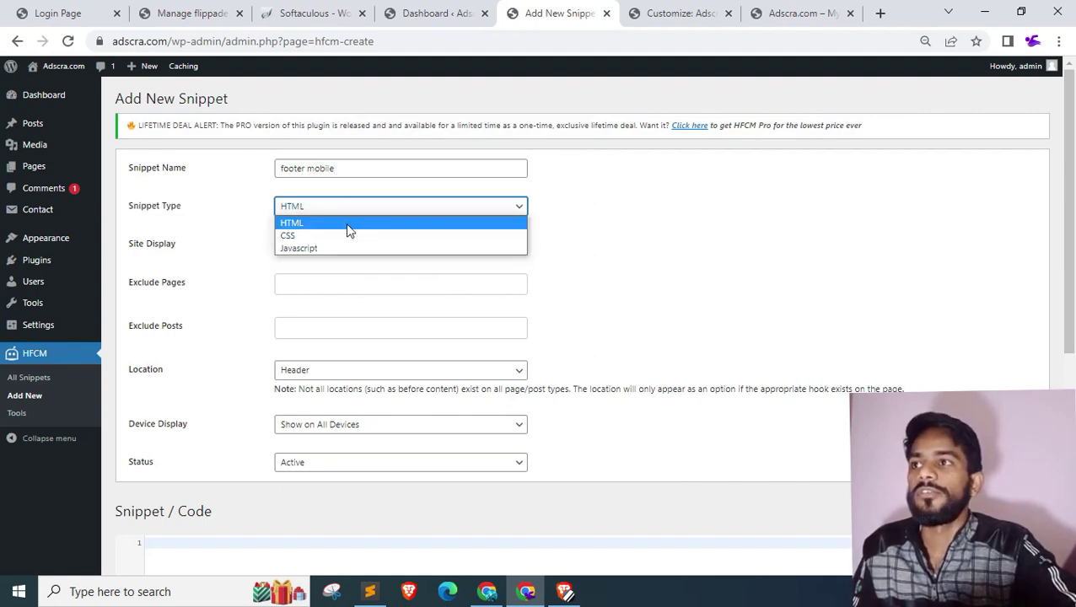
{"action": "left_click", "coordinate": [345, 223]}
{"action": "left_click", "coordinate": [333, 253]}
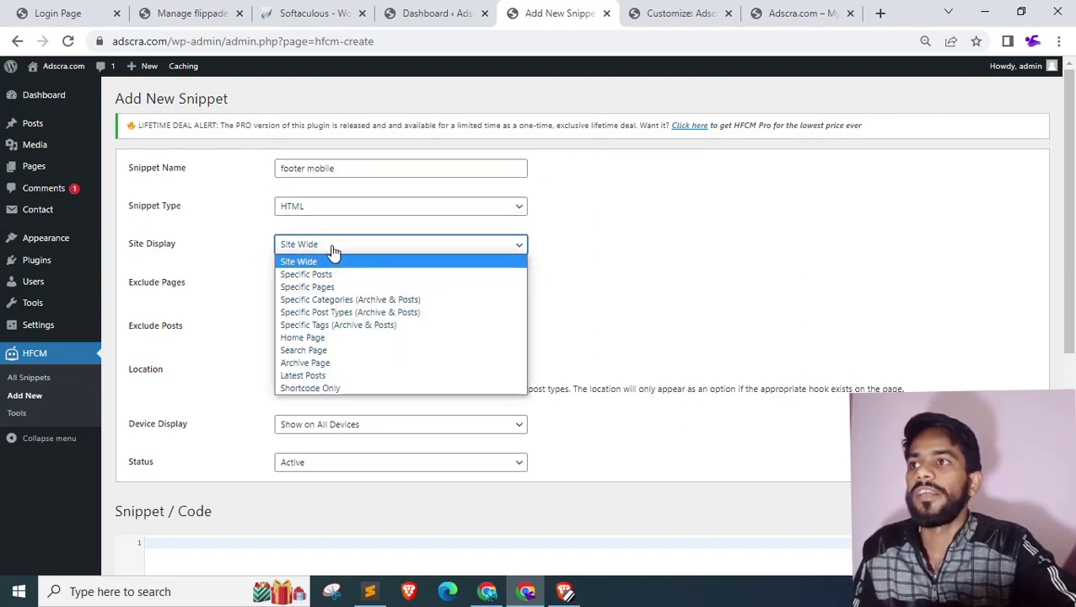
{"action": "left_click", "coordinate": [333, 260]}
Place the snippet in the Footer and show it only on mobile devices.
{"action": "left_click", "coordinate": [350, 371]}
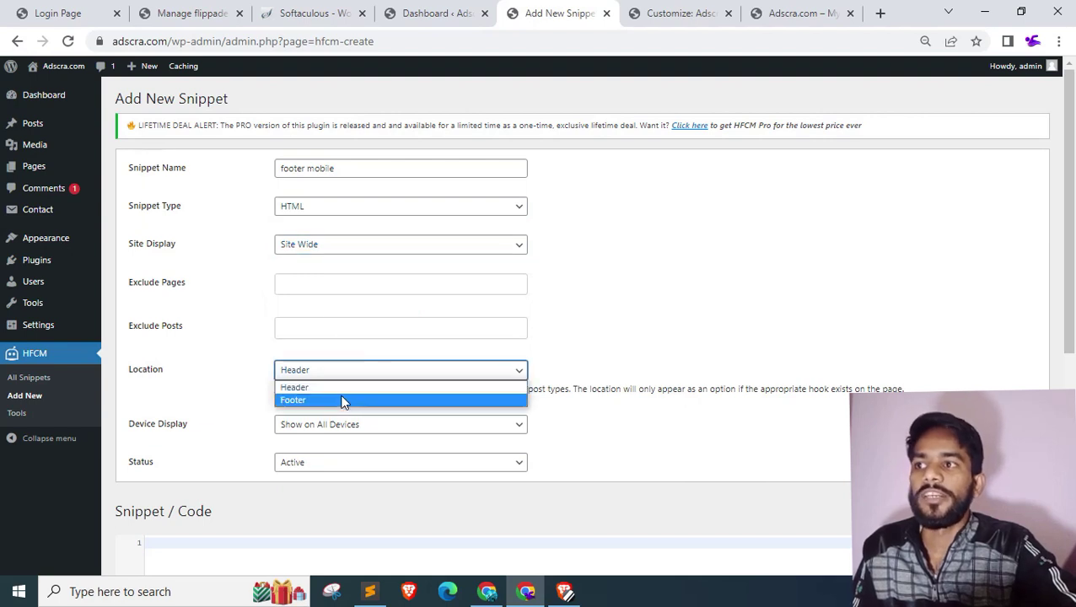
{"action": "left_click", "coordinate": [343, 400]}
{"action": "scroll", "coordinate": [1071, 336], "scroll_direction": "down", "scroll_amount": 1}
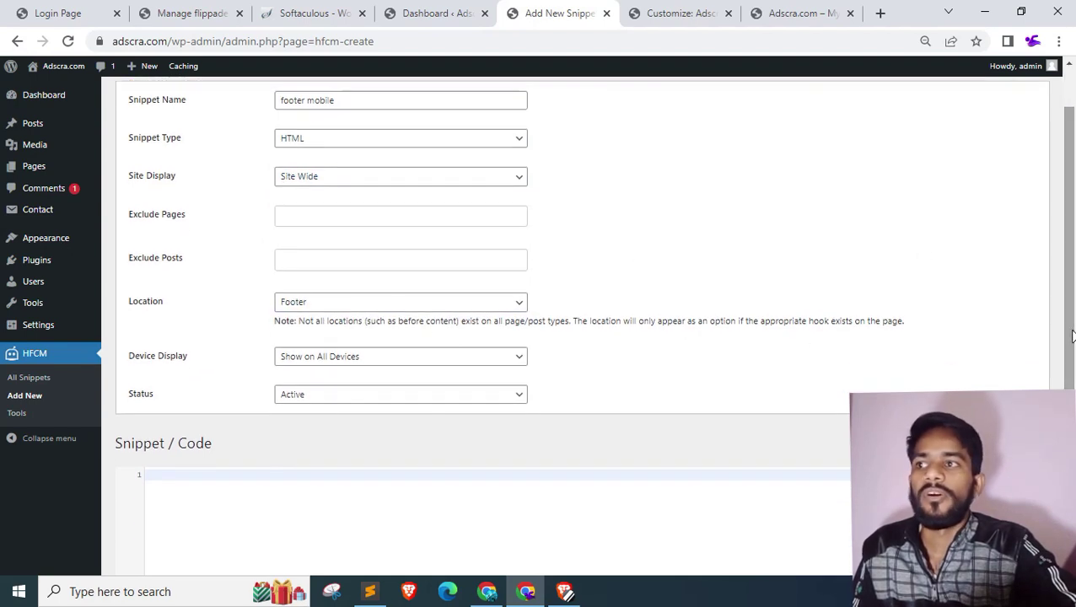
{"action": "left_click", "coordinate": [374, 361]}
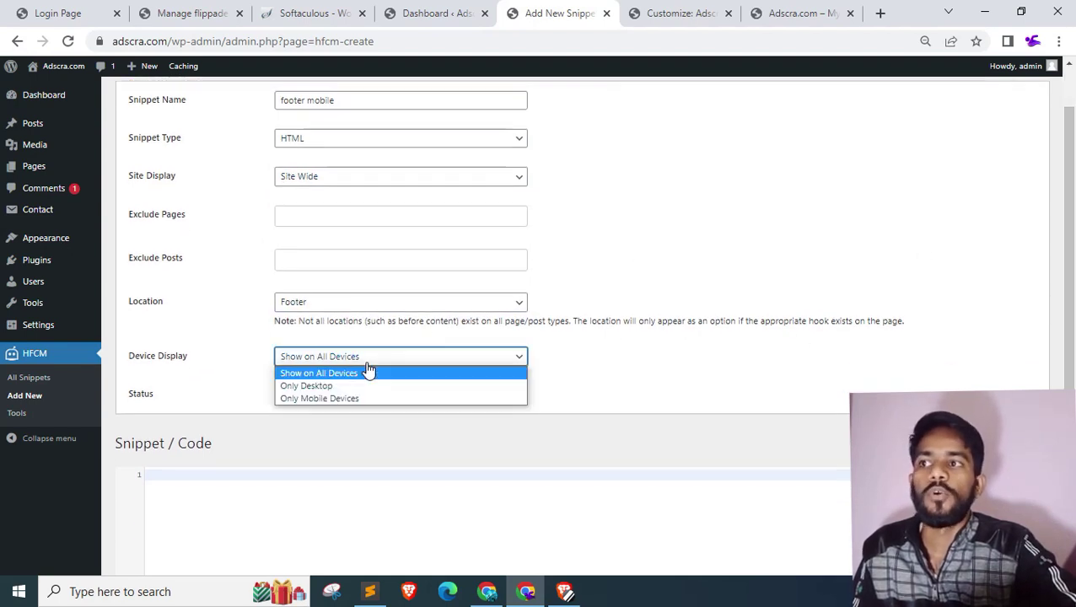
{"action": "left_click", "coordinate": [330, 399]}
Paste the NR8mobile-Ads div (lines 34–38 of Ad script.html) into the snippet's code box.
{"action": "left_click", "coordinate": [639, 370]}
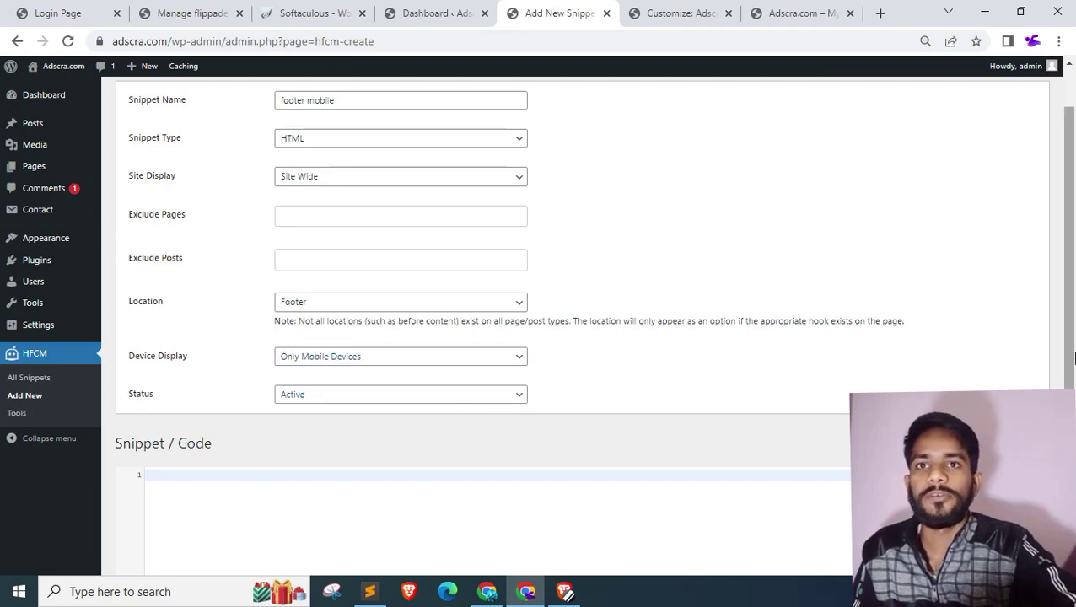
{"action": "scroll", "coordinate": [1067, 337], "scroll_direction": "down", "scroll_amount": 2}
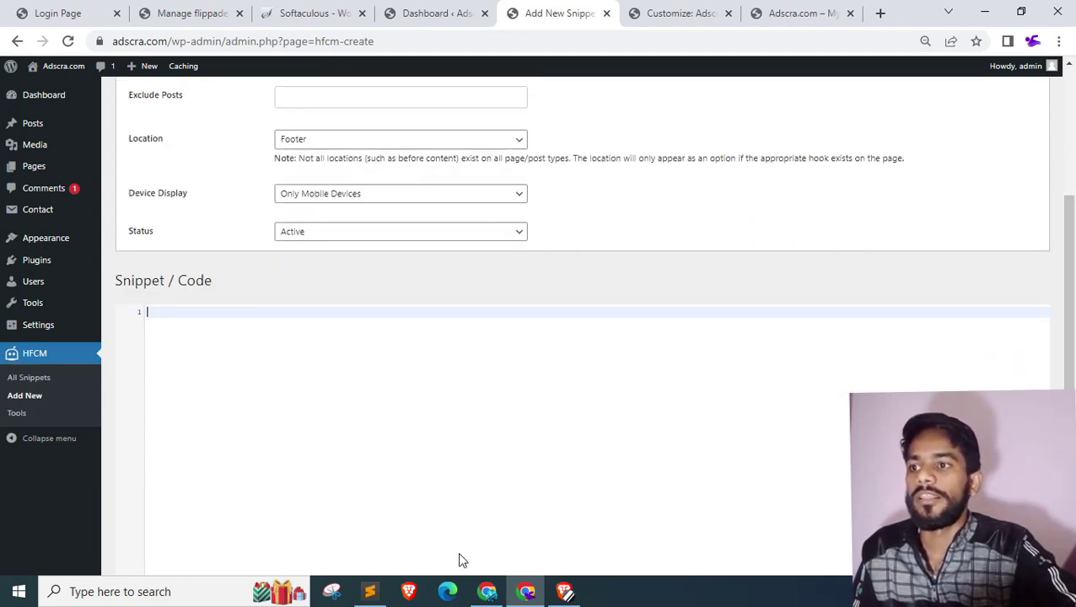
{"action": "left_click", "coordinate": [371, 591]}
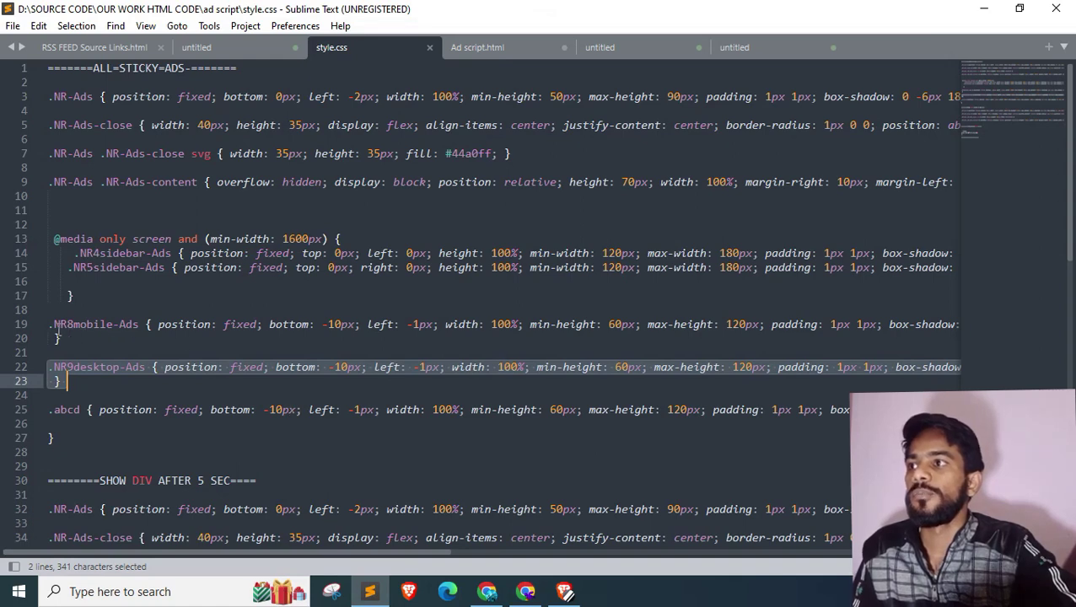
{"action": "left_click", "coordinate": [460, 49]}
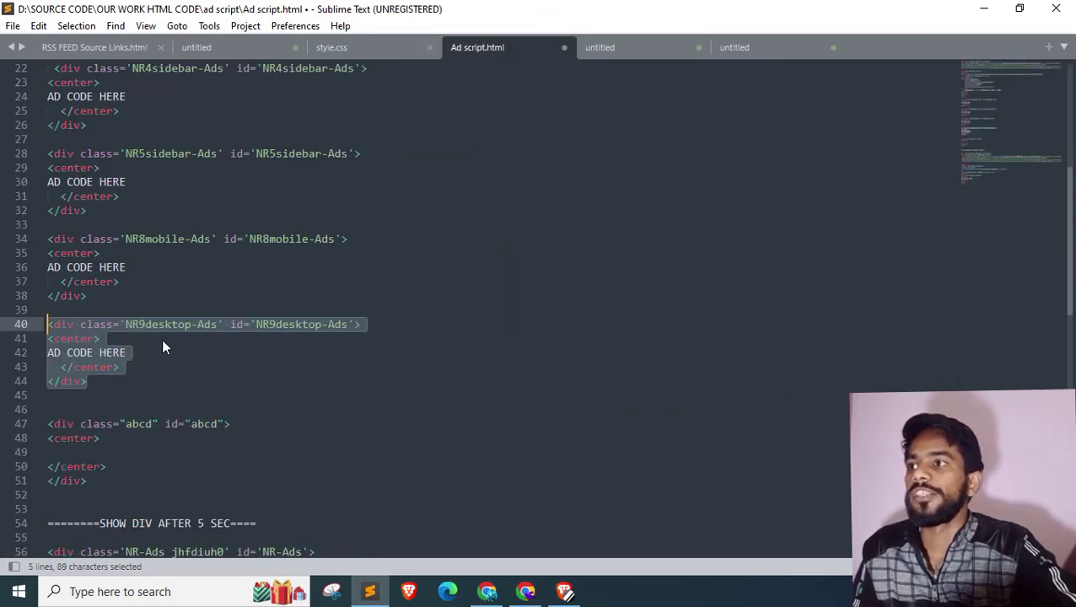
{"action": "left_click", "coordinate": [163, 291]}
{"action": "left_click_drag", "start_coordinate": [99, 301], "coordinate": [45, 238]}
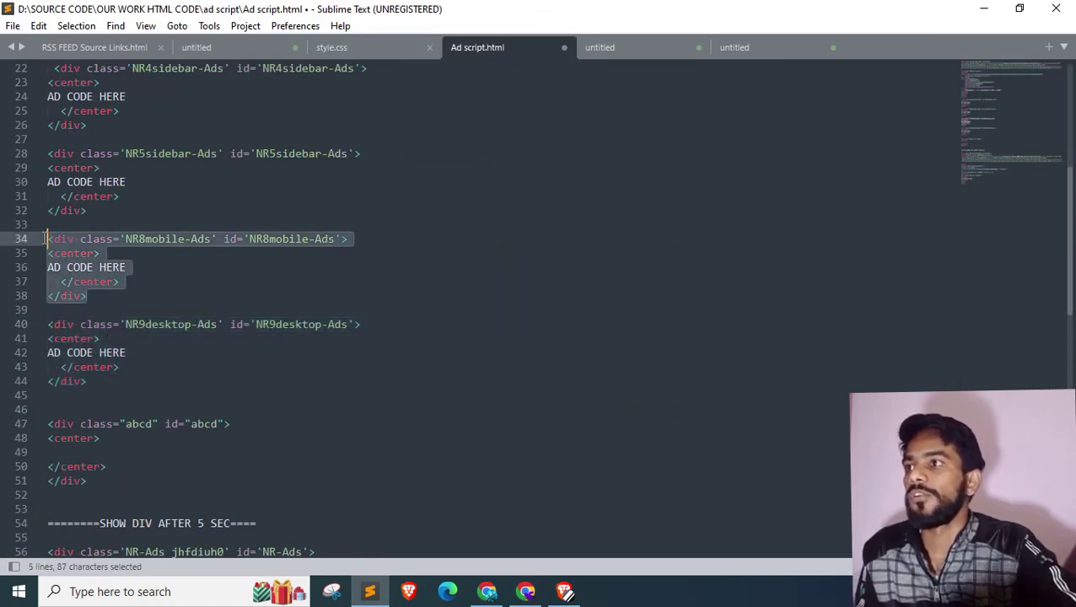
{"action": "key", "text": "ctrl+c"}
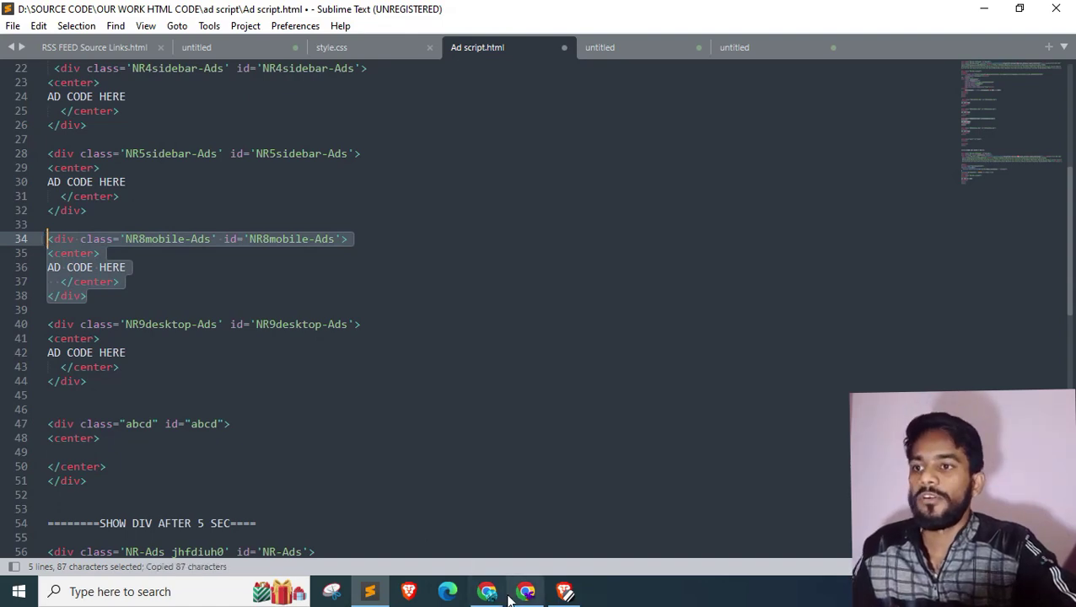
{"action": "left_click", "coordinate": [525, 591]}
{"action": "key", "text": "ctrl+v"}
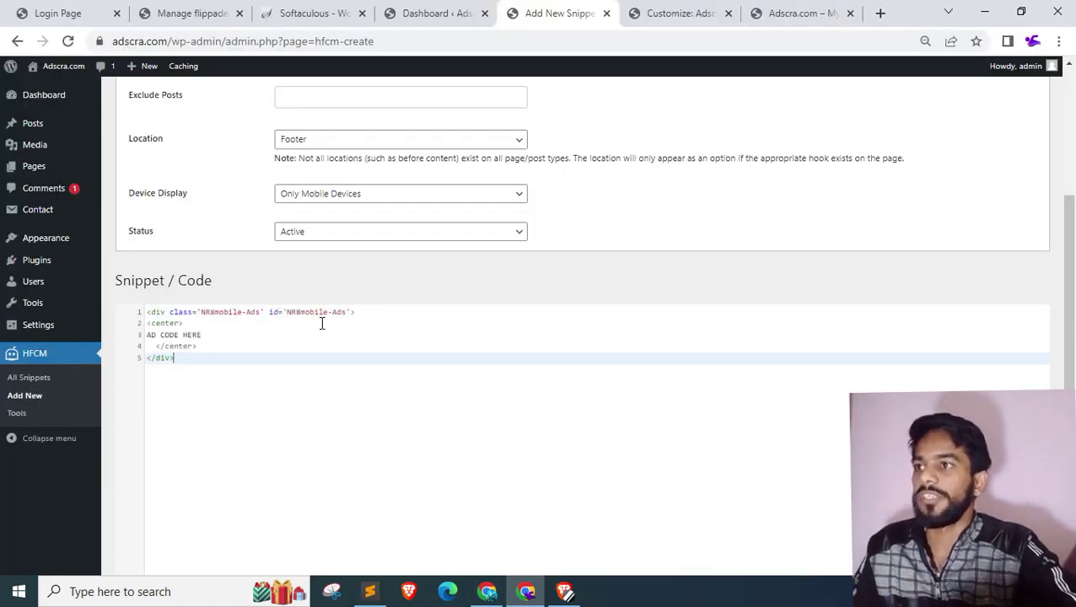
{"action": "left_click", "coordinate": [489, 590]}
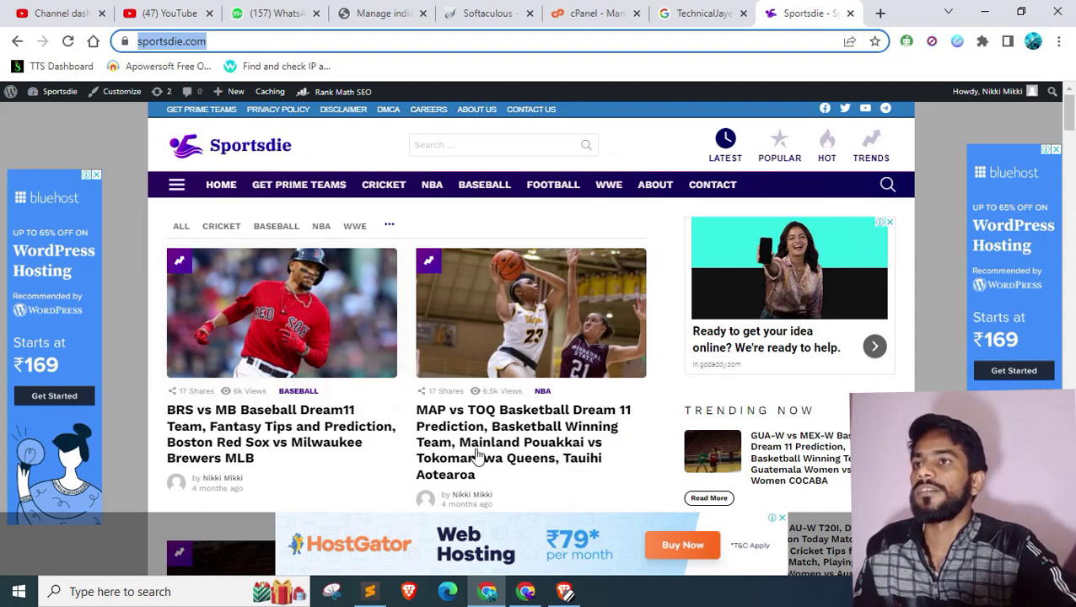
Copy the .NR8mobile-Ads rule from style.css.
{"action": "left_click", "coordinate": [370, 592]}
{"action": "left_click", "coordinate": [322, 49]}
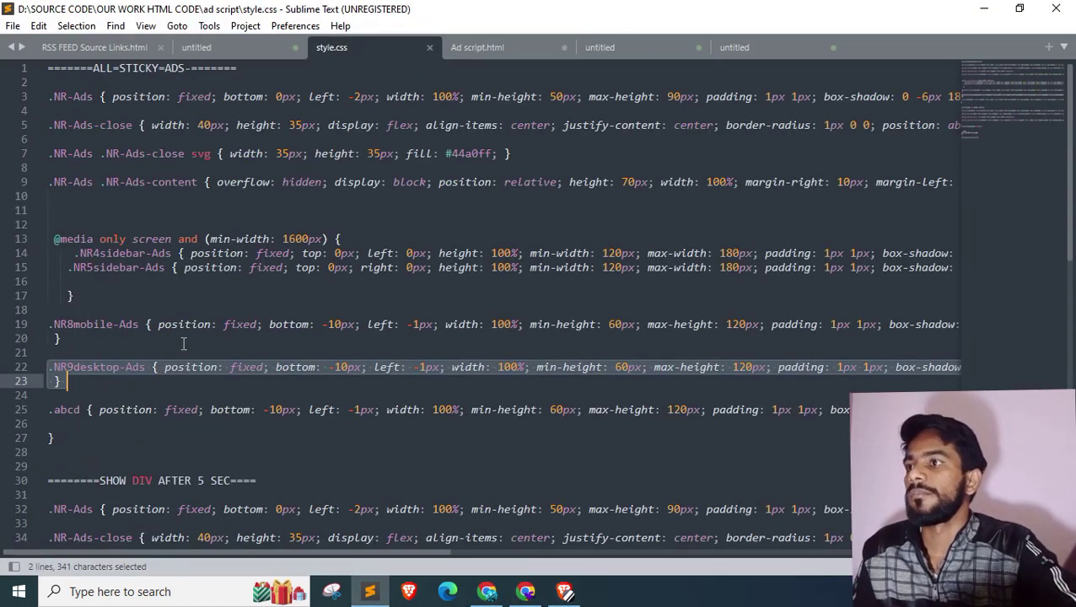
{"action": "left_click_drag", "start_coordinate": [89, 337], "coordinate": [48, 320]}
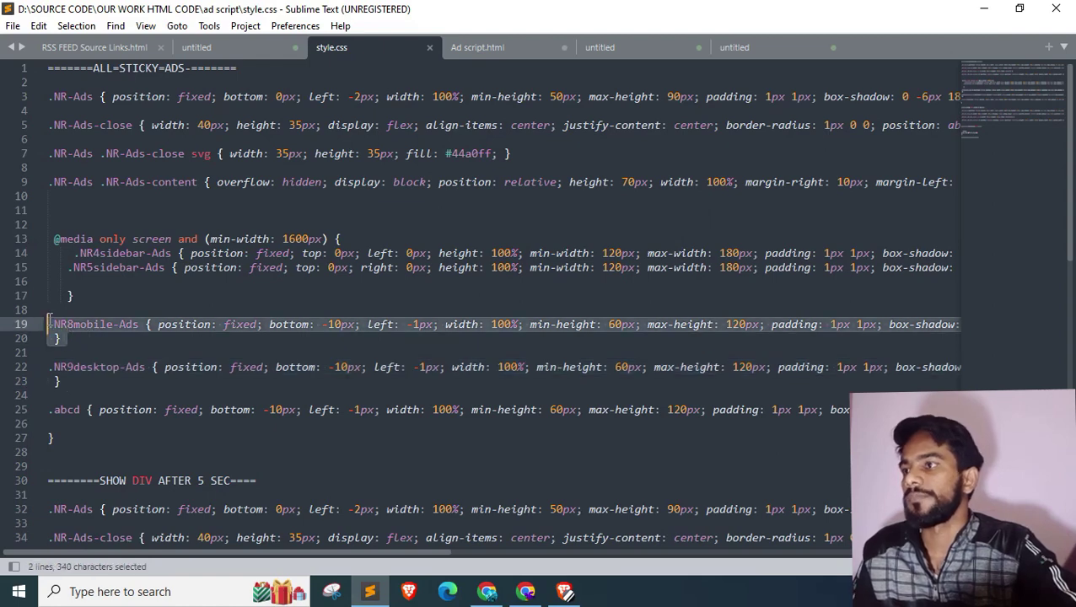
{"action": "key", "text": "ctrl+c"}
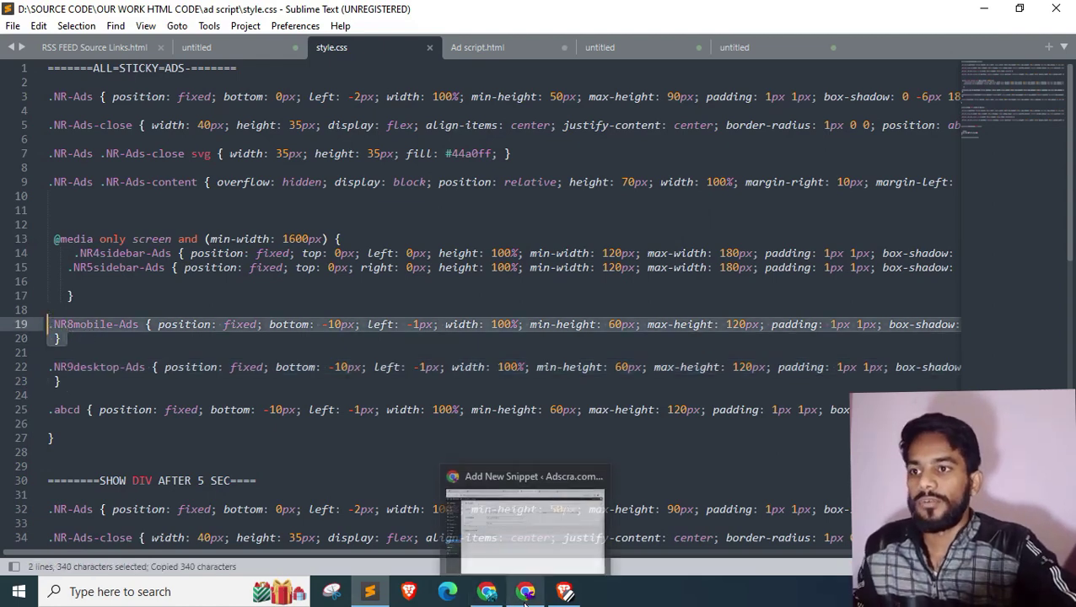
Append the .NR8mobile-Ads rule to the end of Additional CSS and publish it.
{"action": "left_click", "coordinate": [526, 593]}
{"action": "left_click", "coordinate": [679, 14]}
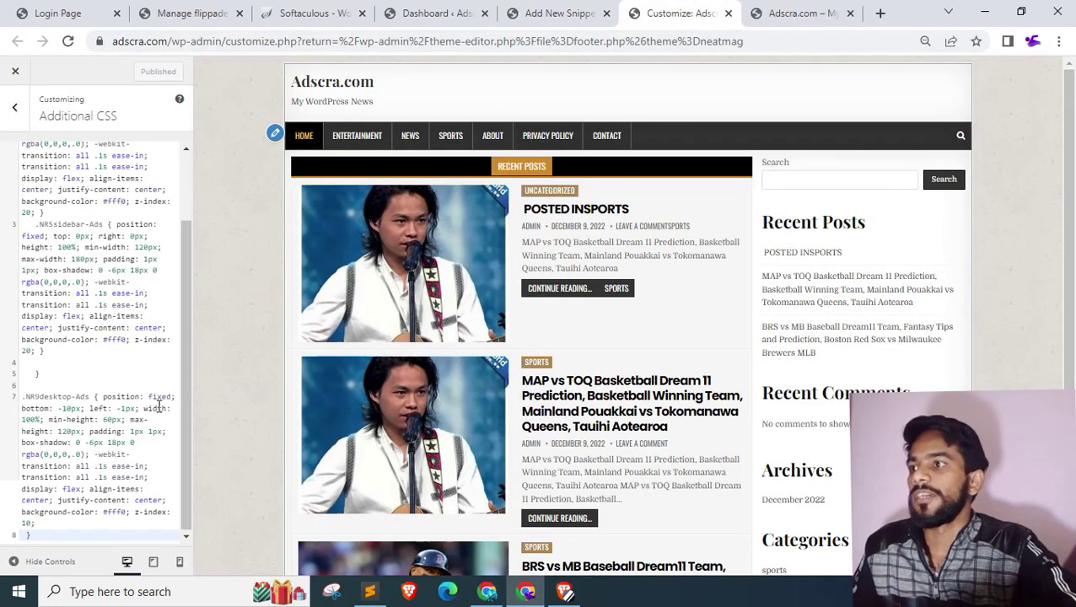
{"action": "left_click", "coordinate": [81, 539]}
{"action": "key", "text": "Return"}
{"action": "key", "text": "Return"}
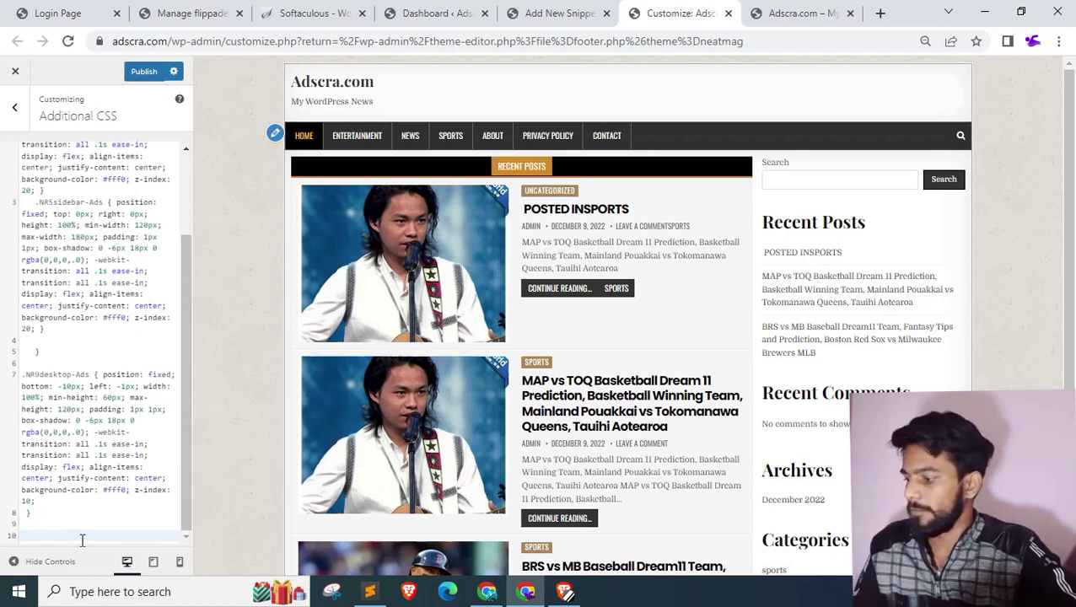
{"action": "key", "text": "ctrl+v"}
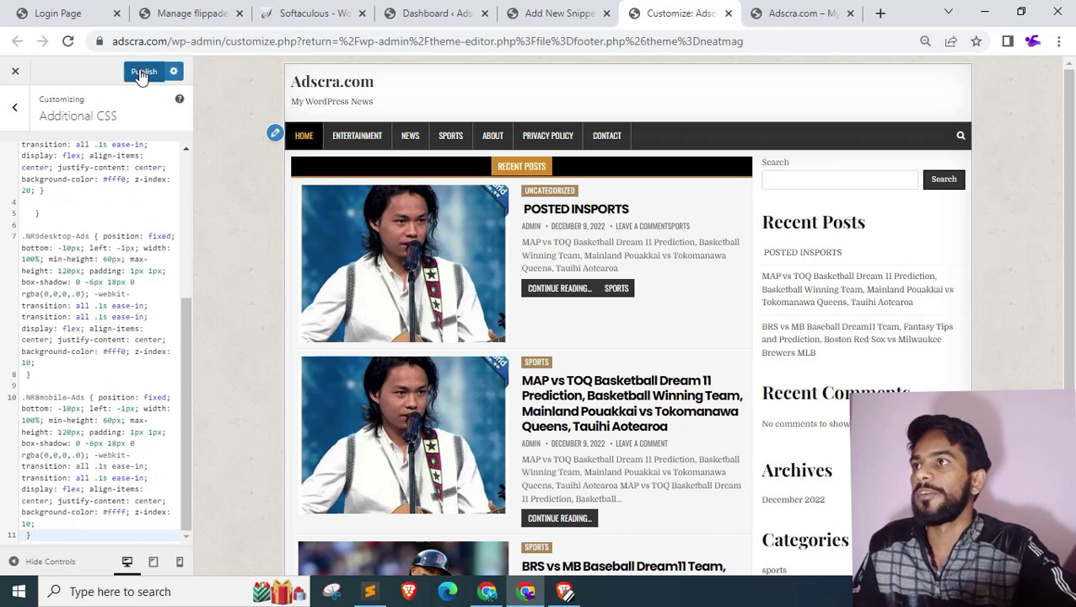
{"action": "left_click", "coordinate": [142, 74]}
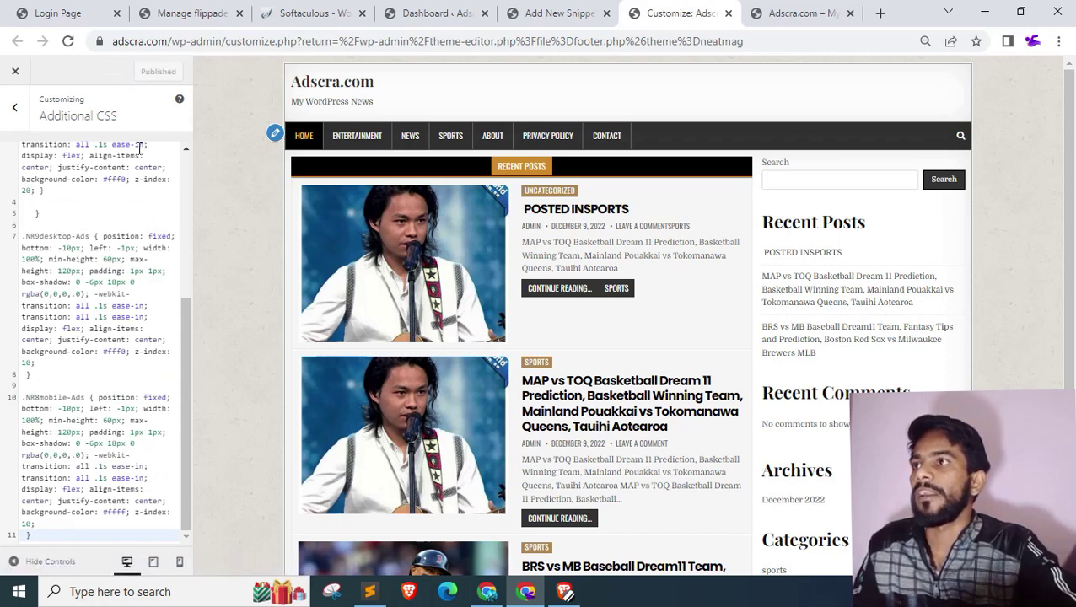
Reload the customizer to verify the CSS, then select the snippet's AD CODE HERE placeholder.
{"action": "left_click", "coordinate": [69, 40]}
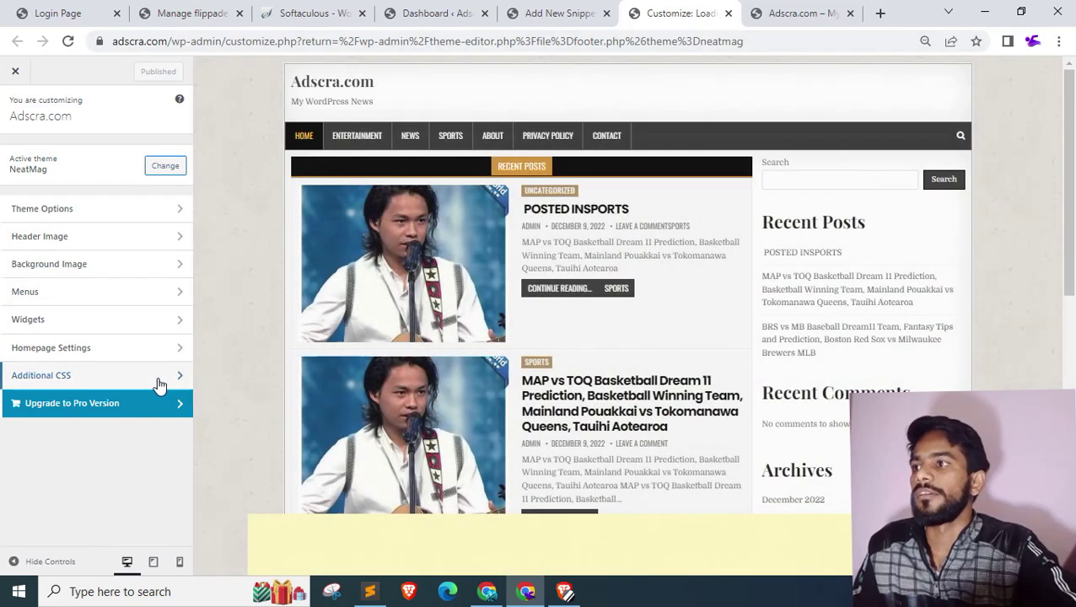
{"action": "left_click", "coordinate": [161, 376]}
{"action": "scroll", "coordinate": [145, 369], "scroll_direction": "down", "scroll_amount": 5}
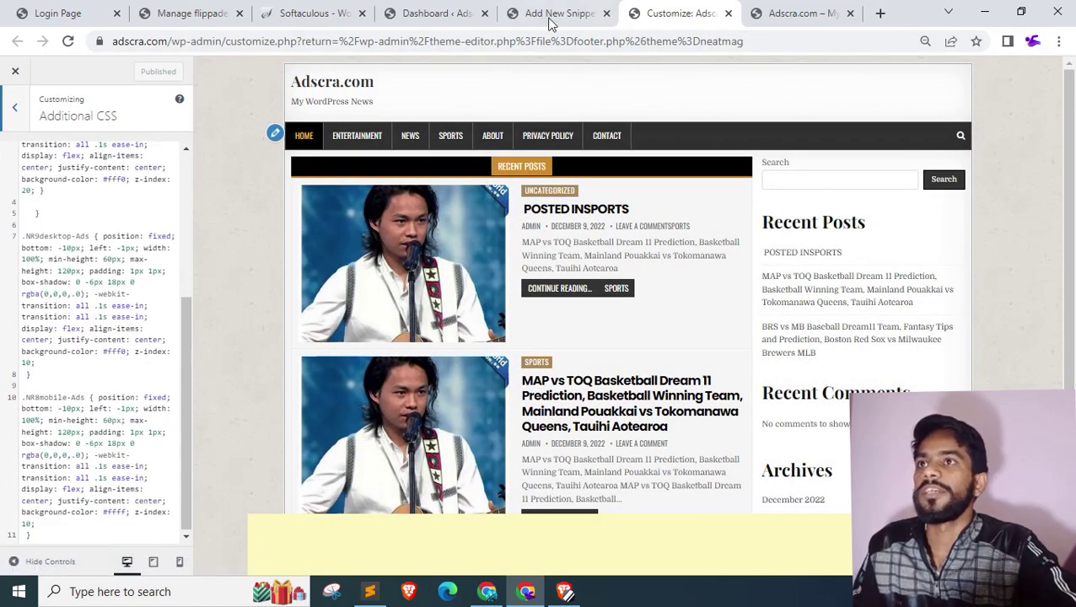
{"action": "left_click", "coordinate": [552, 14]}
{"action": "left_click_drag", "start_coordinate": [216, 340], "coordinate": [148, 336]}
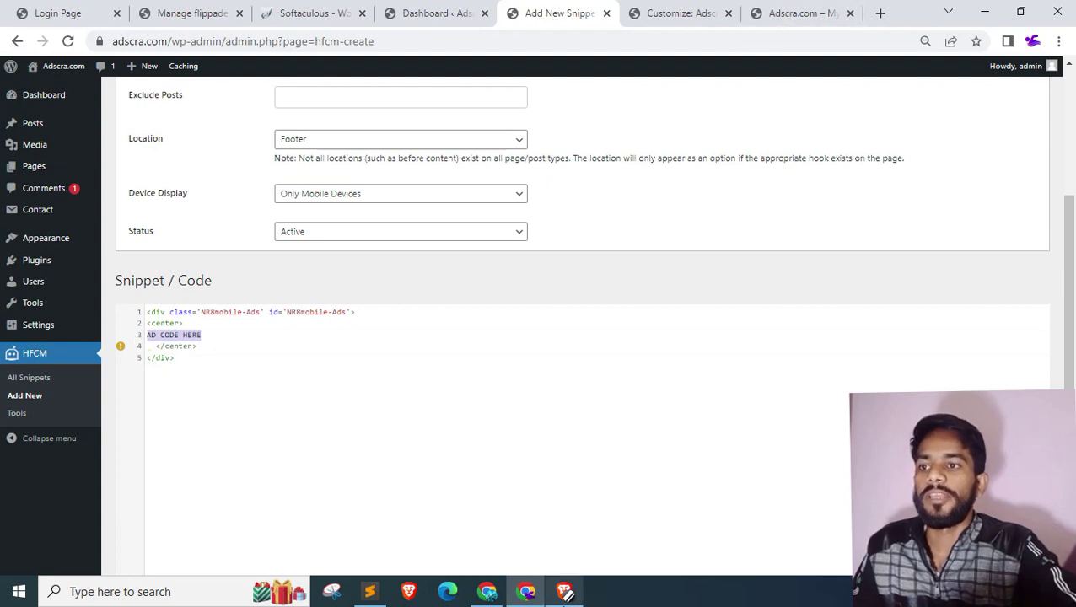
Paste the copied AdSense ad unit code into the footer mobile snippet's code box.
{"action": "left_click", "coordinate": [564, 591]}
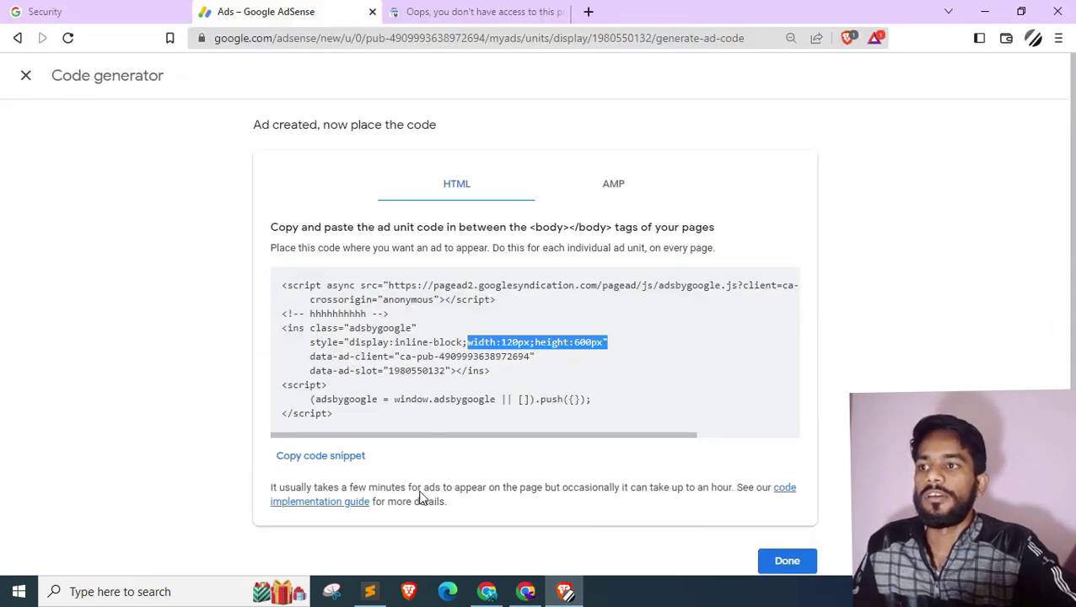
{"action": "left_click", "coordinate": [339, 458]}
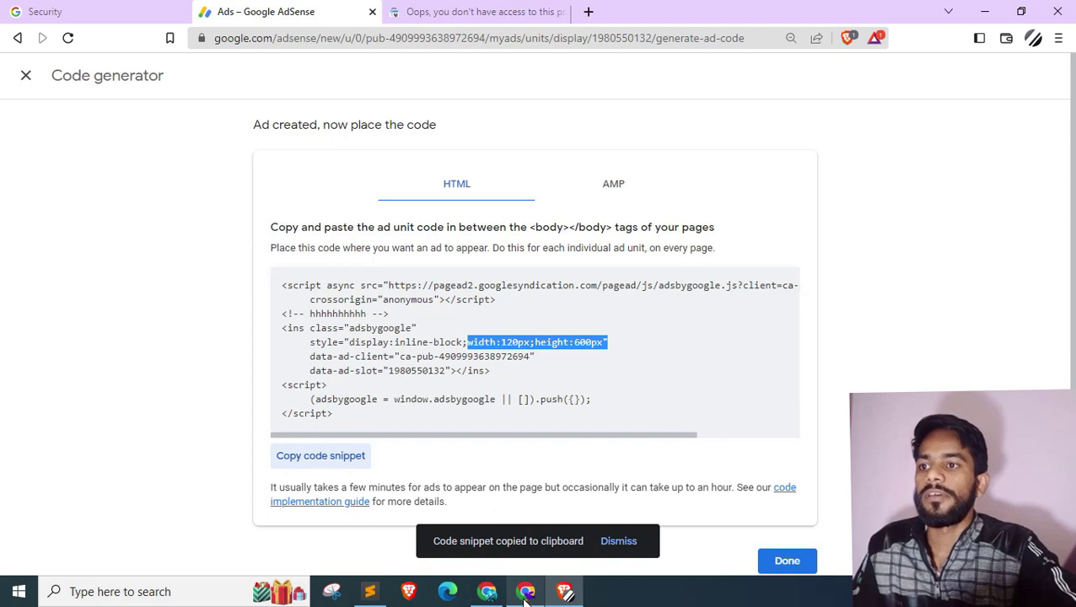
{"action": "left_click", "coordinate": [526, 593]}
{"action": "key", "text": "ctrl+v"}
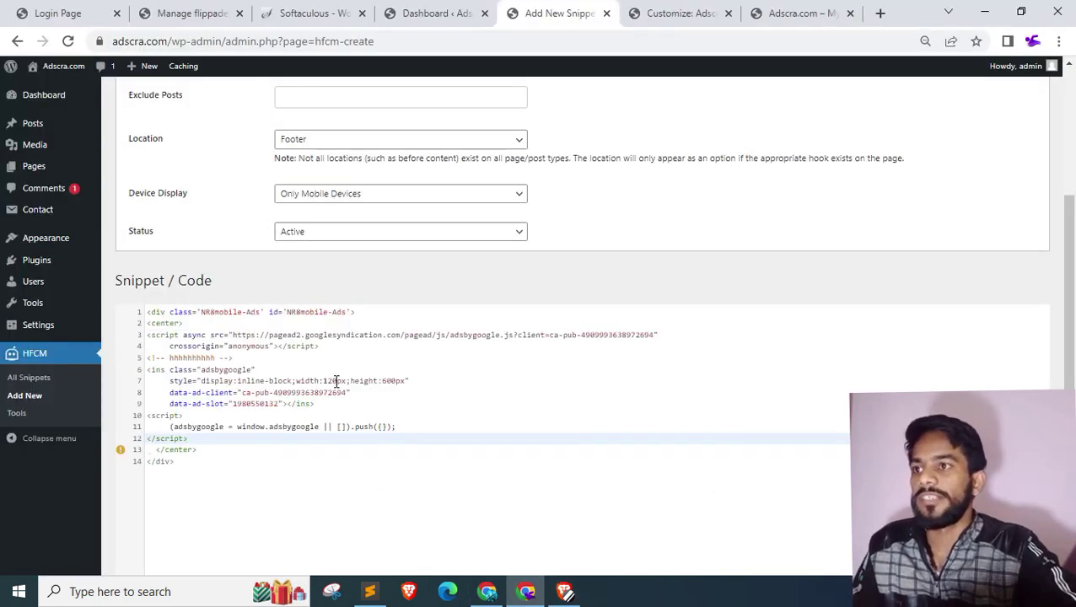
Resize the ad on line 7 to 320px wide by 60px tall and save the snippet.
{"action": "left_click_drag", "start_coordinate": [335, 382], "coordinate": [324, 381]}
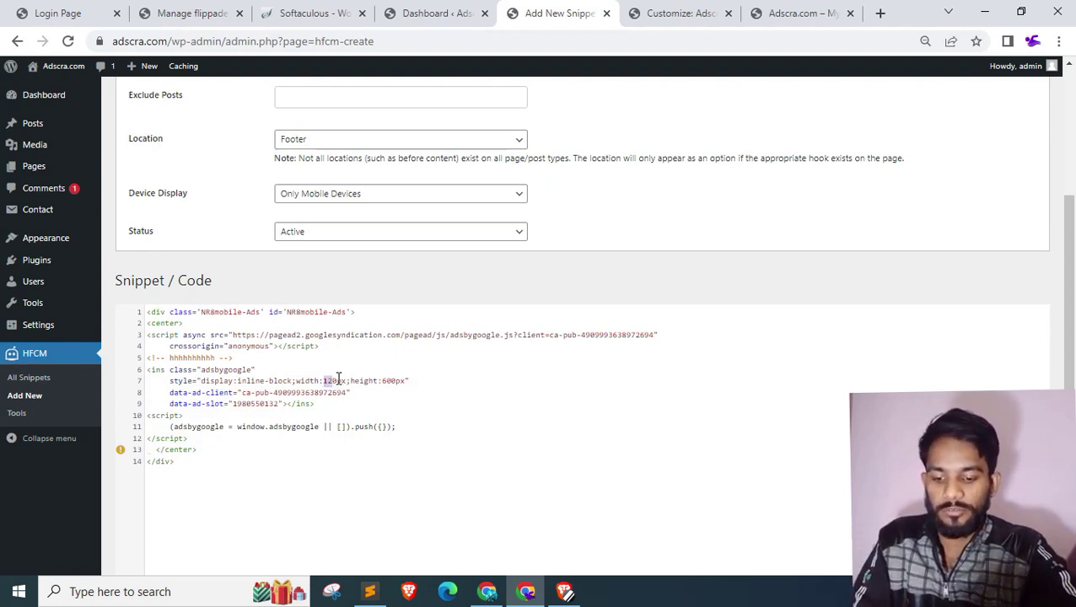
{"action": "type", "text": "30"}
{"action": "key", "text": "BackSpace"}
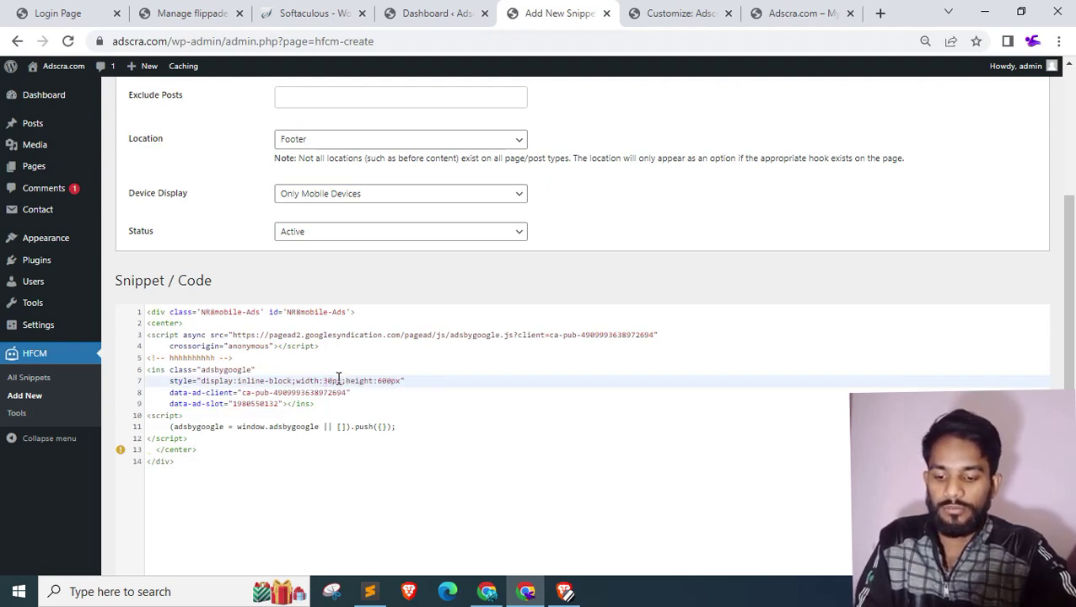
{"action": "type", "text": "2"}
{"action": "double_click", "coordinate": [394, 383]}
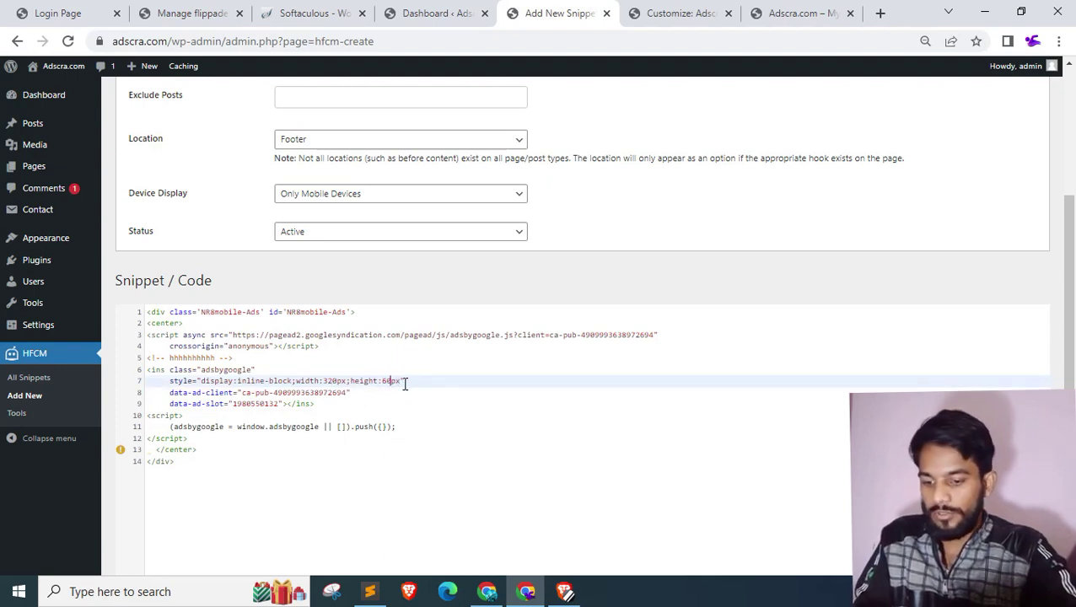
{"action": "scroll", "coordinate": [384, 431], "scroll_direction": "down", "scroll_amount": 3}
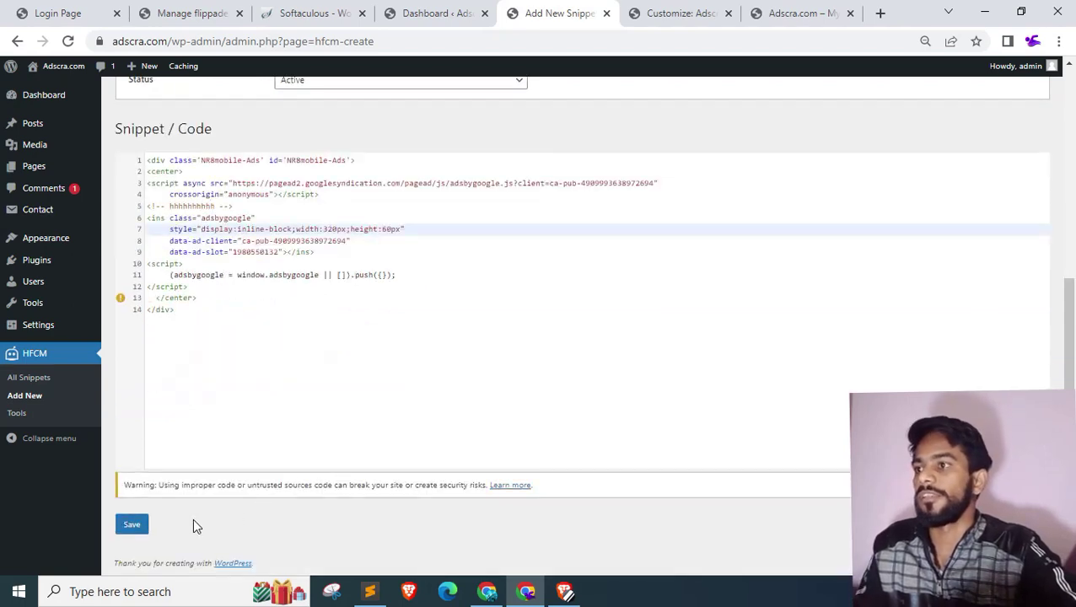
{"action": "left_click", "coordinate": [131, 524]}
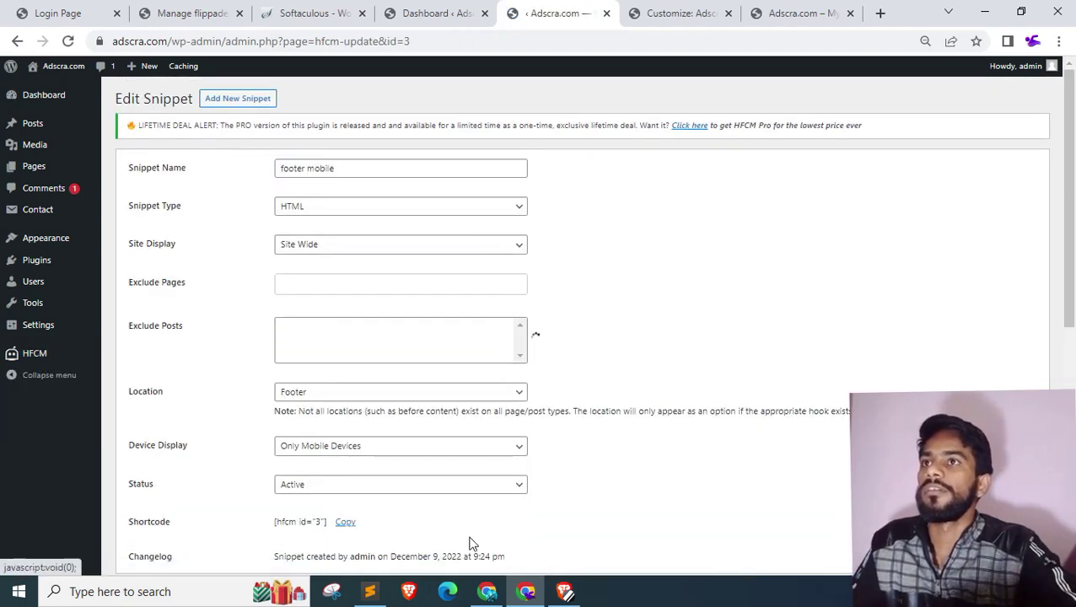
On the live site tab, open developer tools with the mobile device preview.
{"action": "left_click", "coordinate": [790, 13]}
{"action": "scroll", "coordinate": [724, 142], "scroll_direction": "down", "scroll_amount": 1}
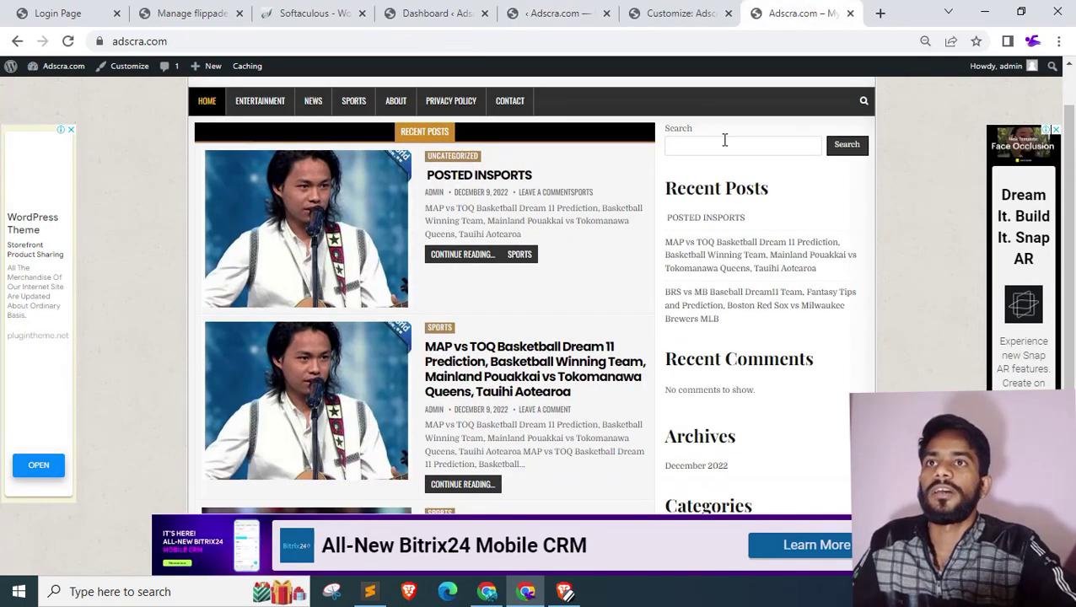
{"action": "scroll", "coordinate": [717, 169], "scroll_direction": "up", "scroll_amount": 1}
{"action": "right_click", "coordinate": [603, 123]}
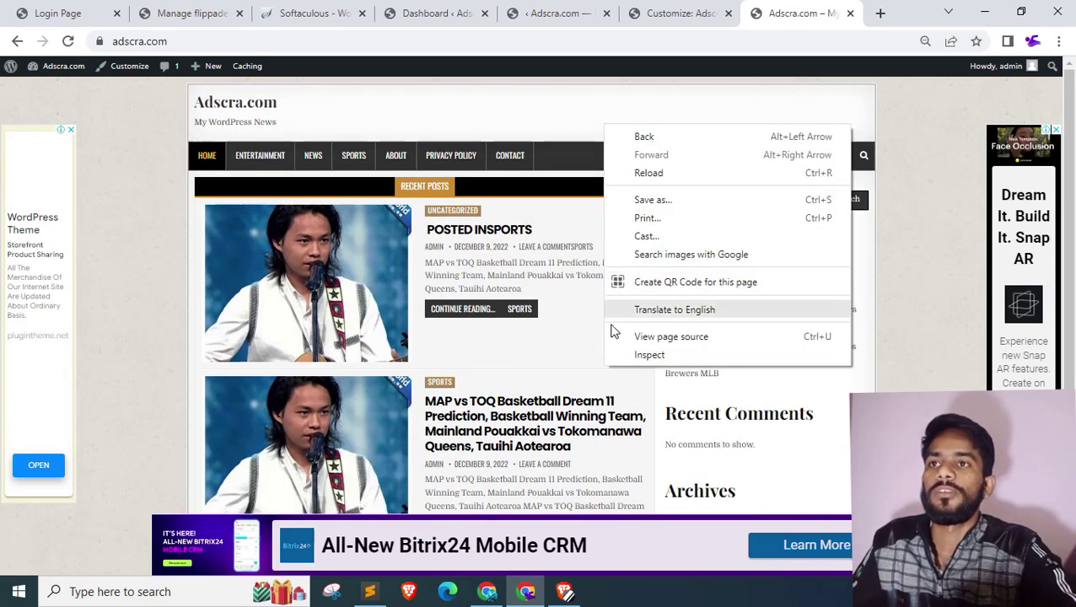
{"action": "left_click", "coordinate": [259, 109]}
{"action": "right_click", "coordinate": [259, 110]}
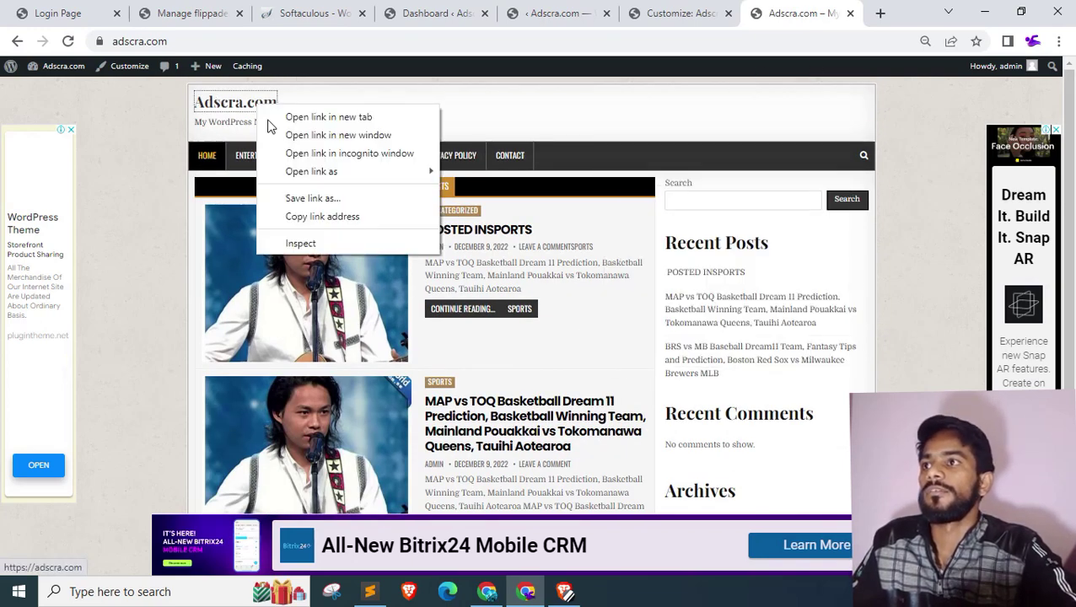
{"action": "left_click", "coordinate": [300, 243]}
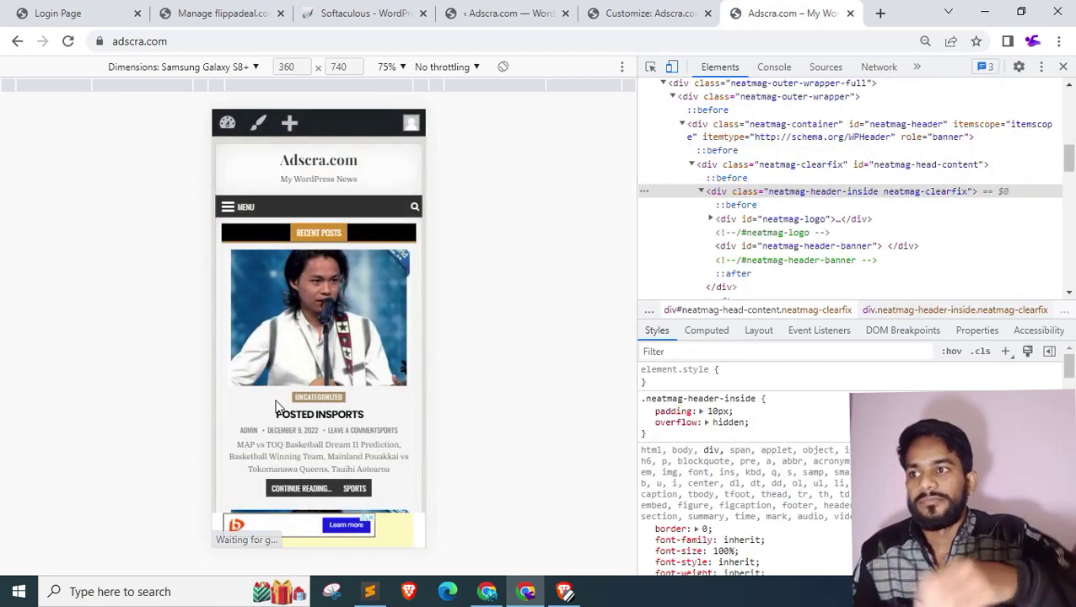
Reload the homepage in the mobile preview and scroll to check the fixed bottom ad.
{"action": "scroll", "coordinate": [371, 409], "scroll_direction": "down", "scroll_amount": 10}
{"action": "scroll", "coordinate": [361, 414], "scroll_direction": "down", "scroll_amount": 5}
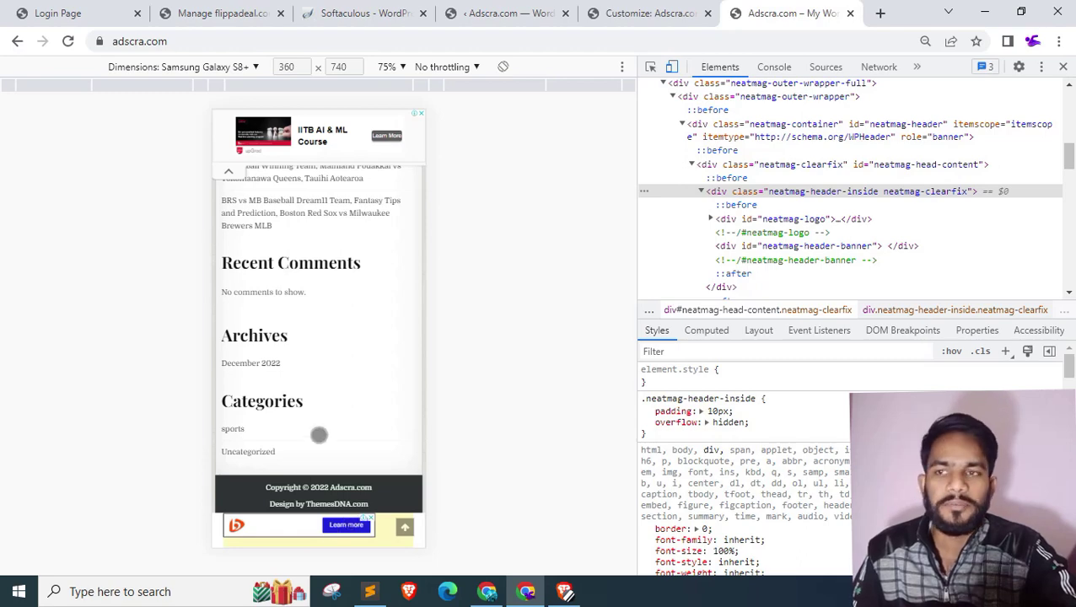
{"action": "scroll", "coordinate": [378, 359], "scroll_direction": "up", "scroll_amount": 15}
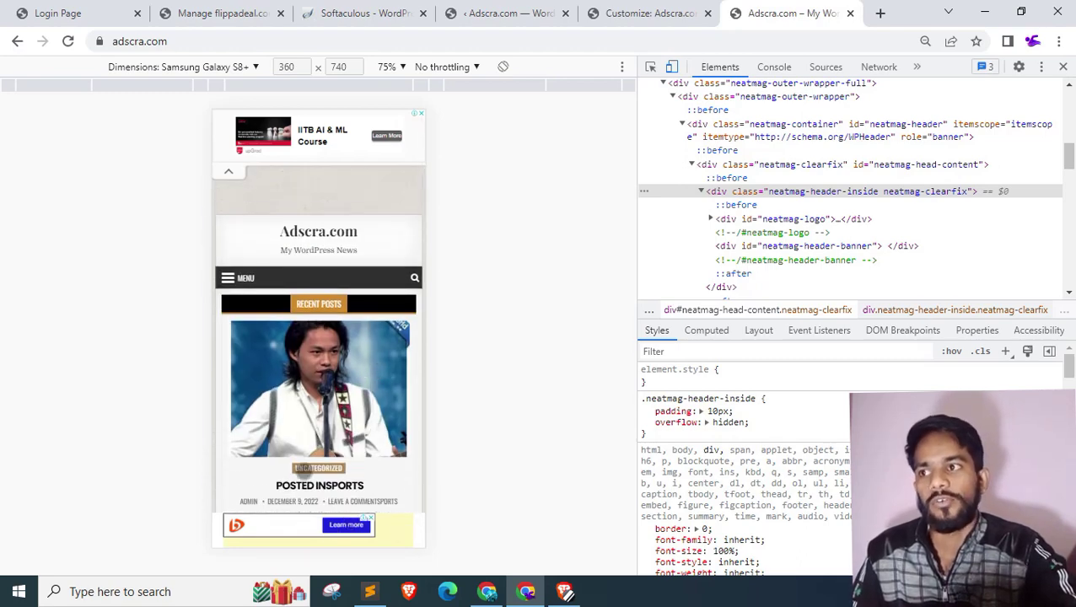
{"action": "left_click", "coordinate": [334, 231]}
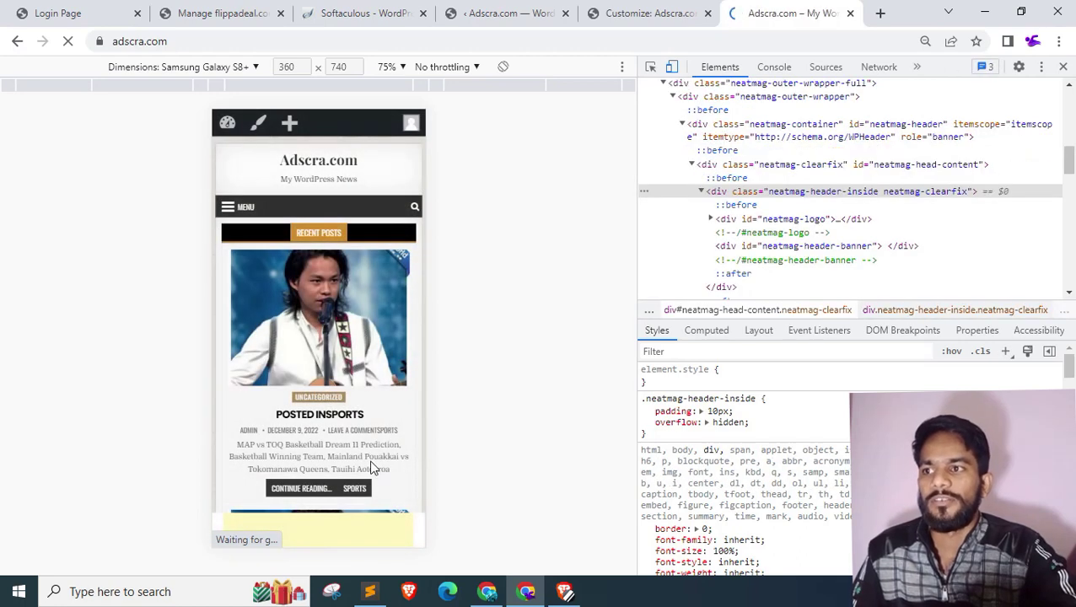
{"action": "scroll", "coordinate": [339, 439], "scroll_direction": "down", "scroll_amount": 10}
{"action": "scroll", "coordinate": [339, 440], "scroll_direction": "up", "scroll_amount": 10}
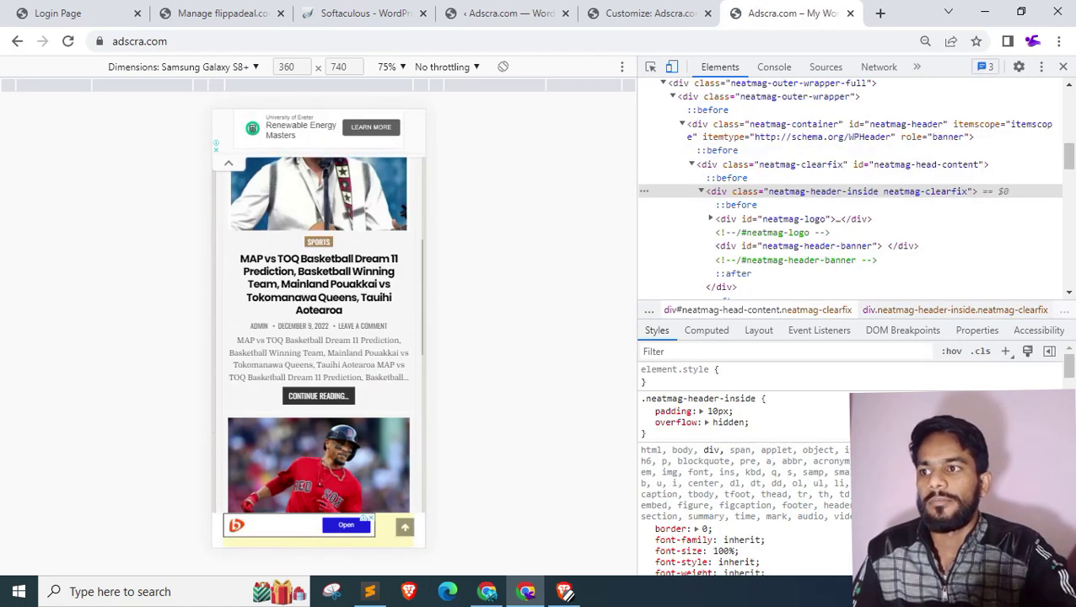
{"action": "scroll", "coordinate": [337, 437], "scroll_direction": "down", "scroll_amount": 10}
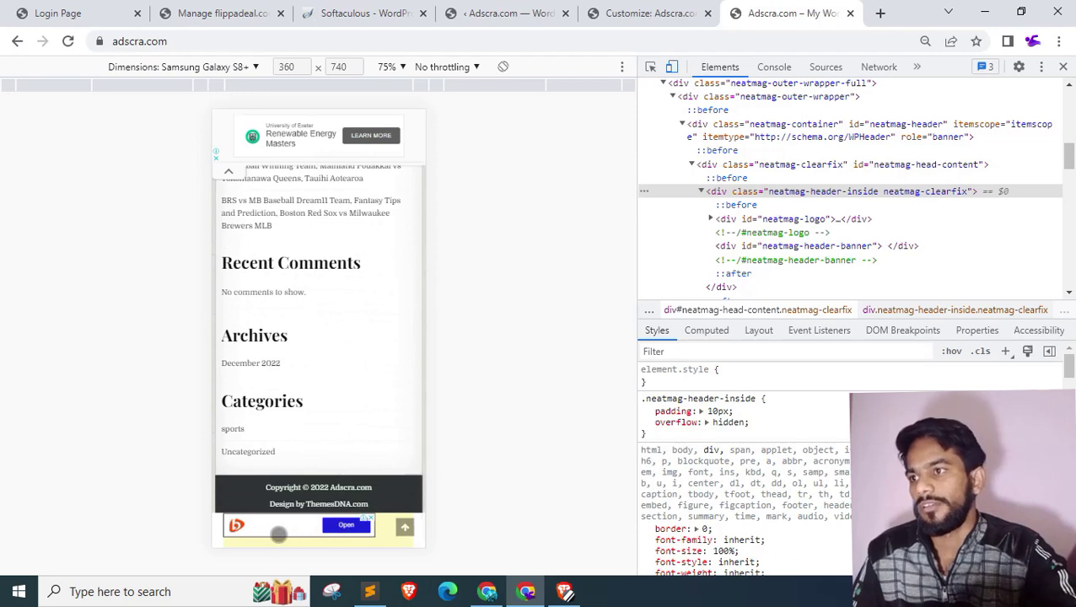
{"action": "scroll", "coordinate": [332, 428], "scroll_direction": "up", "scroll_amount": 10}
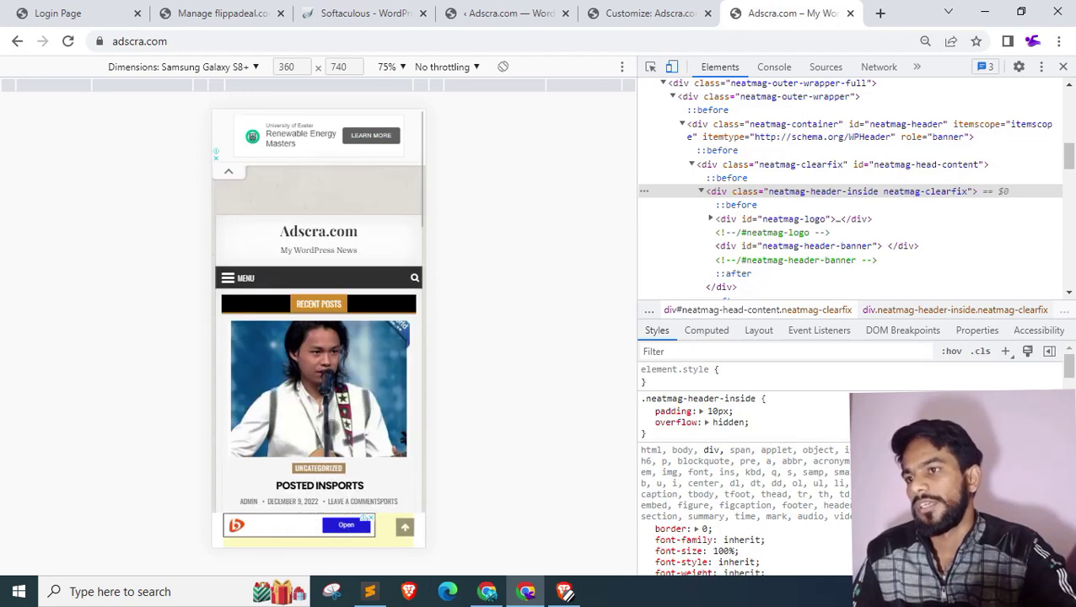
{"action": "scroll", "coordinate": [332, 427], "scroll_direction": "down", "scroll_amount": 3}
{"action": "scroll", "coordinate": [331, 428], "scroll_direction": "down", "scroll_amount": 10}
{"action": "scroll", "coordinate": [331, 428], "scroll_direction": "up", "scroll_amount": 10}
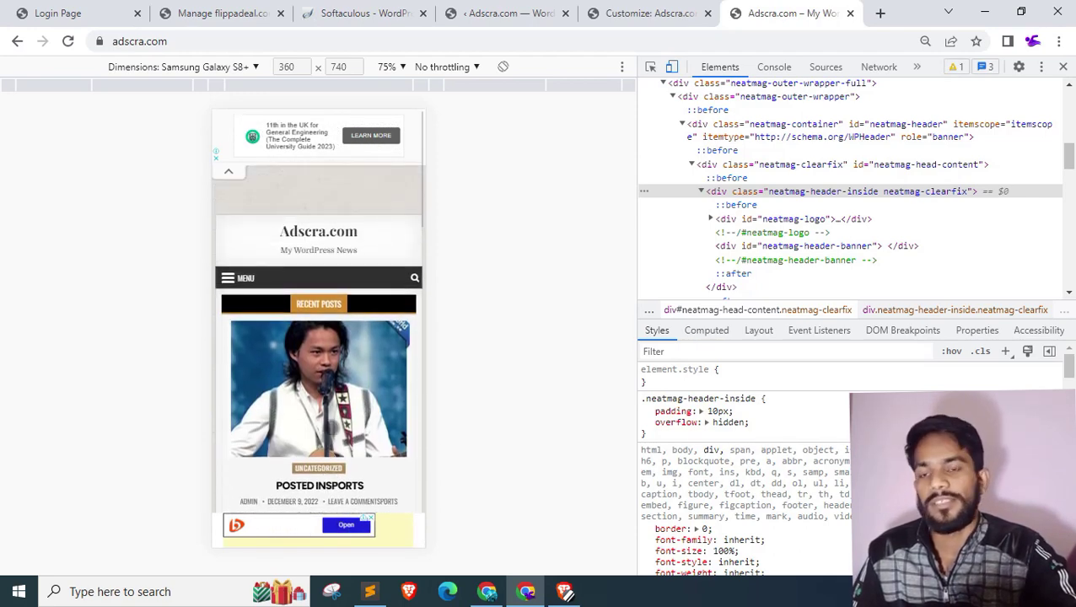
{"action": "scroll", "coordinate": [331, 426], "scroll_direction": "down", "scroll_amount": 5}
{"action": "scroll", "coordinate": [330, 421], "scroll_direction": "up", "scroll_amount": 5}
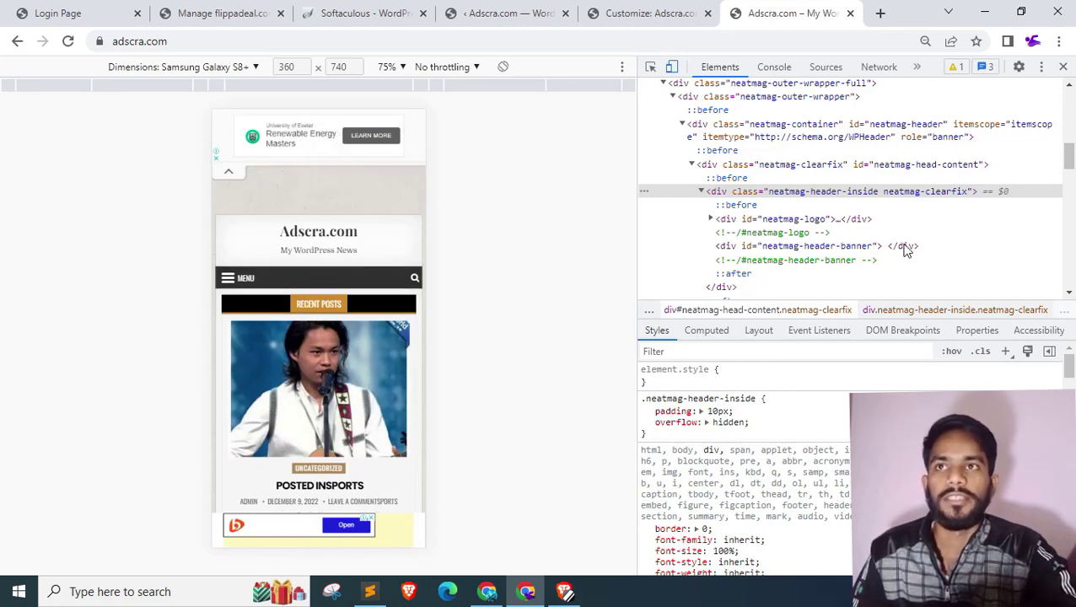
{"action": "left_click", "coordinate": [506, 14]}
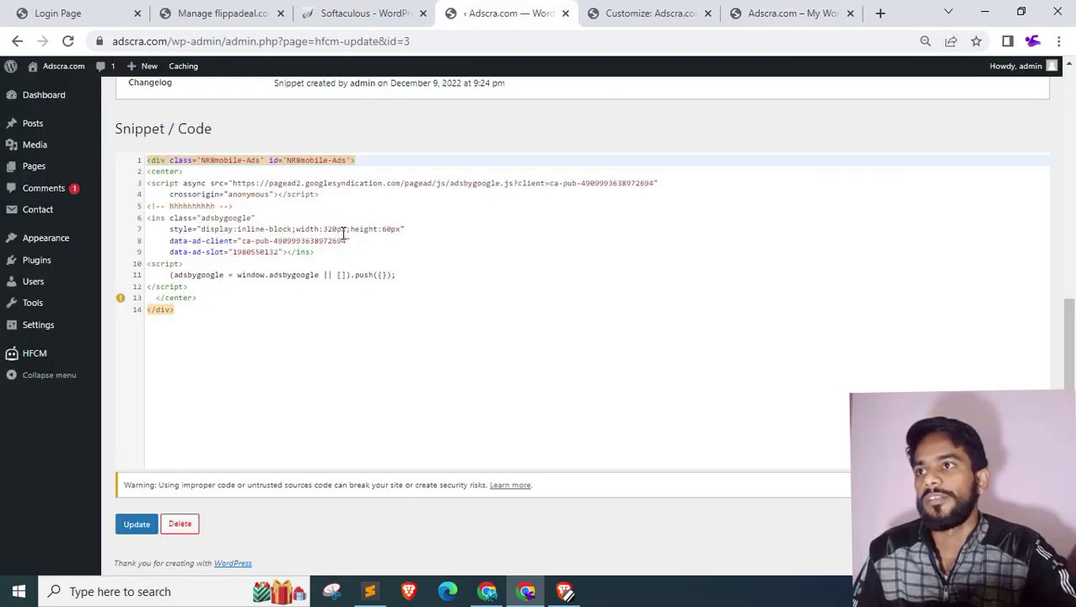
Change the mobile ad on line 7 to 380px wide and 55px tall, then update the snippet.
{"action": "left_click", "coordinate": [334, 230]}
{"action": "key", "text": "BackSpace"}
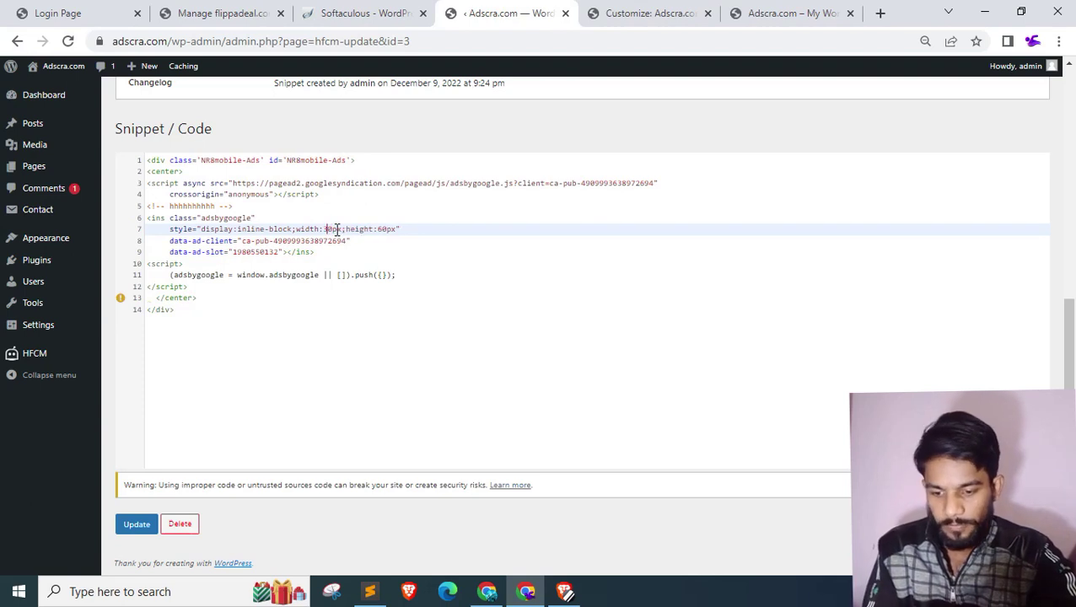
{"action": "type", "text": "0"}
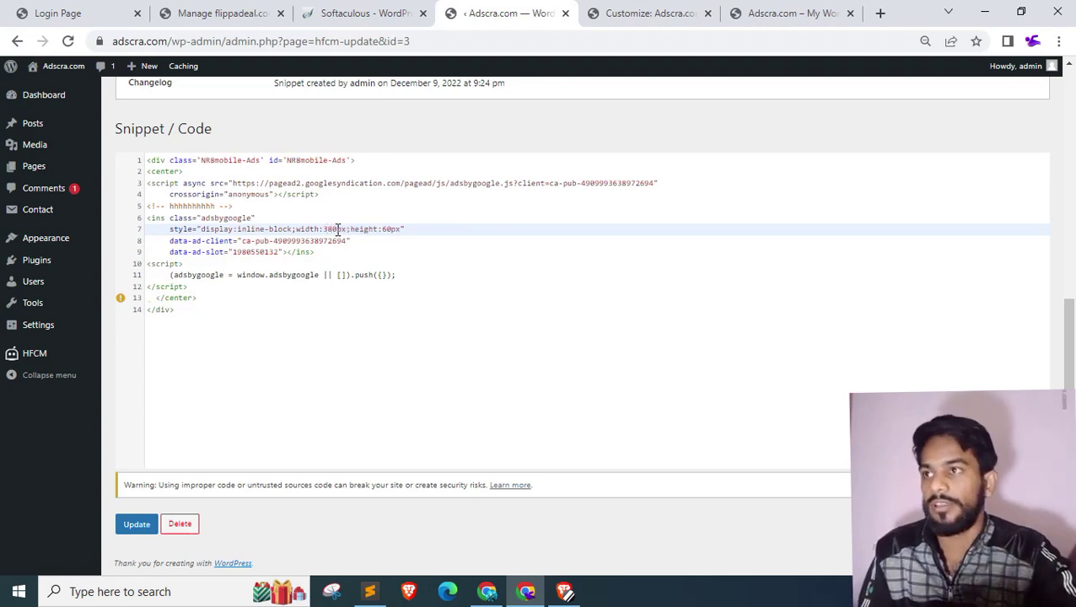
{"action": "left_click", "coordinate": [388, 229]}
{"action": "key", "text": "BackSpace"}
{"action": "type", "text": "55"}
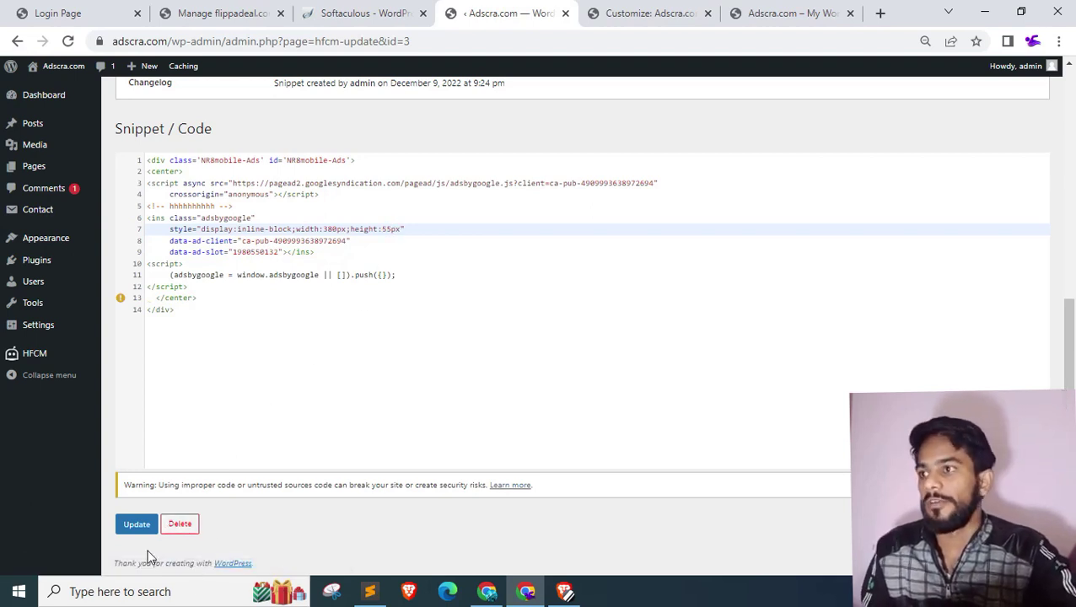
{"action": "left_click", "coordinate": [137, 525]}
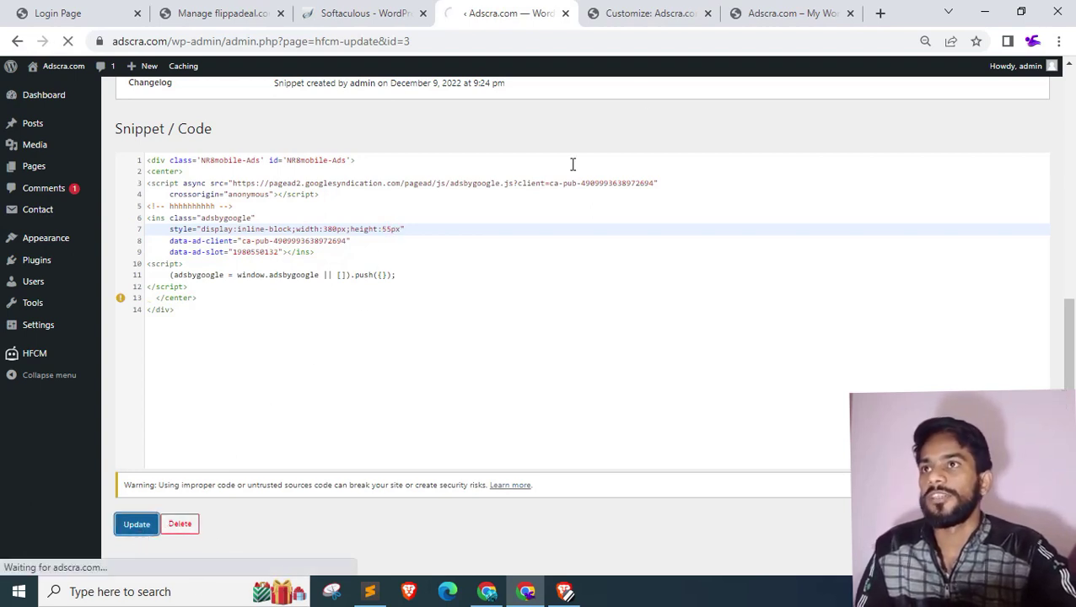
{"action": "left_click", "coordinate": [768, 13]}
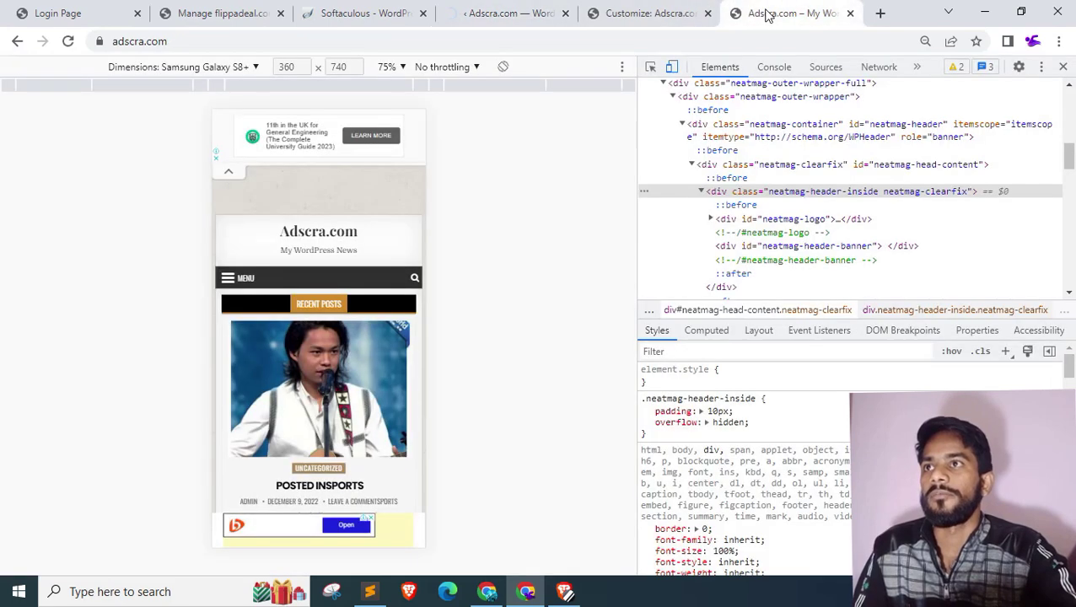
Reload the live site to check the resized ad, then review the snippet and Additional CSS.
{"action": "left_click", "coordinate": [69, 43]}
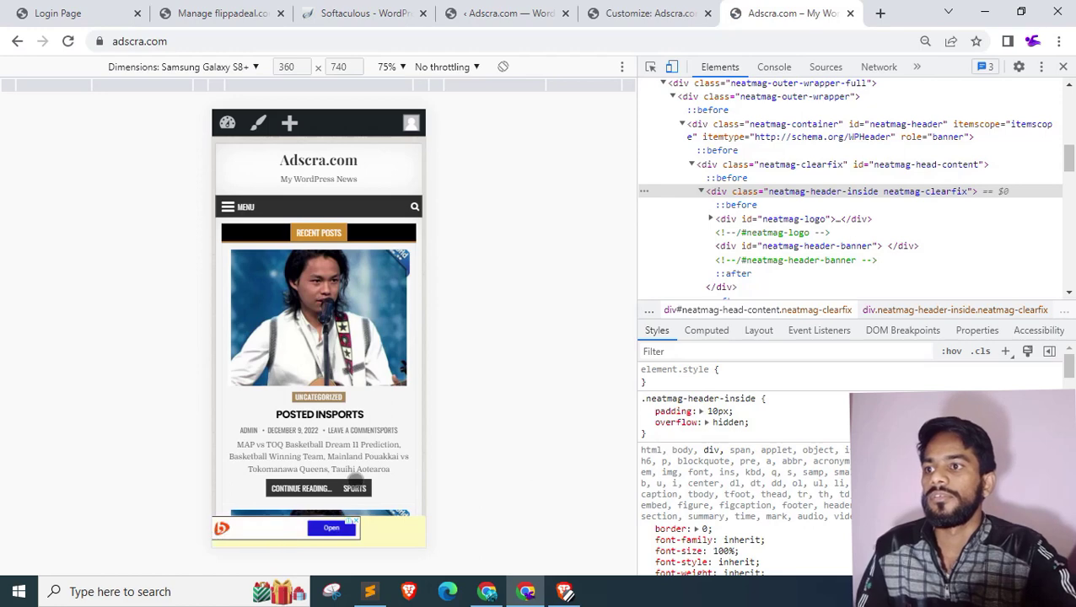
{"action": "scroll", "coordinate": [278, 523], "scroll_direction": "down", "scroll_amount": 5}
{"action": "left_click", "coordinate": [489, 8]}
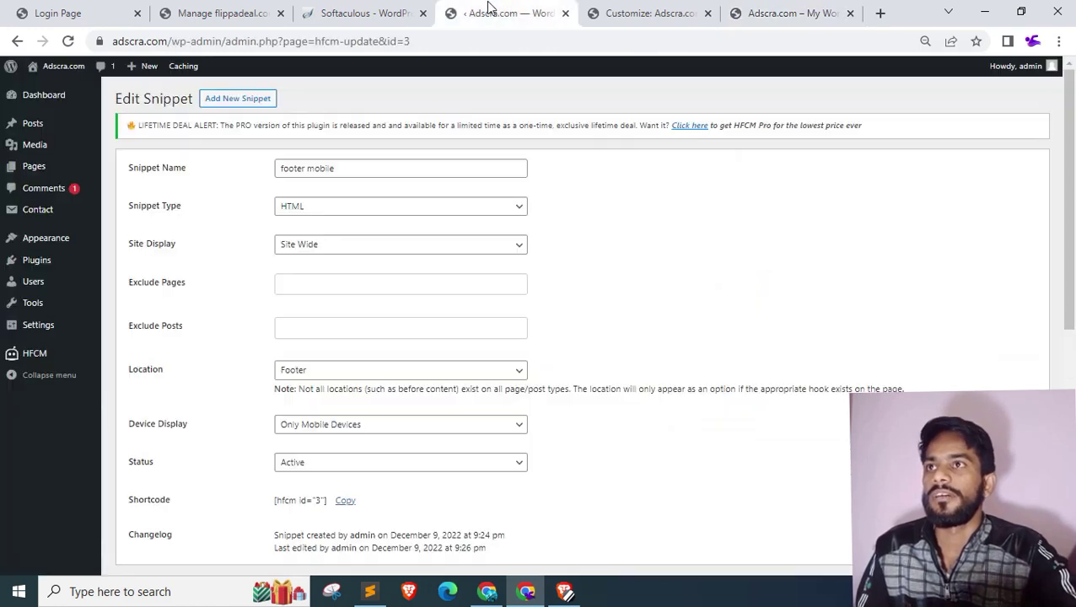
{"action": "scroll", "coordinate": [251, 458], "scroll_direction": "down", "scroll_amount": 5}
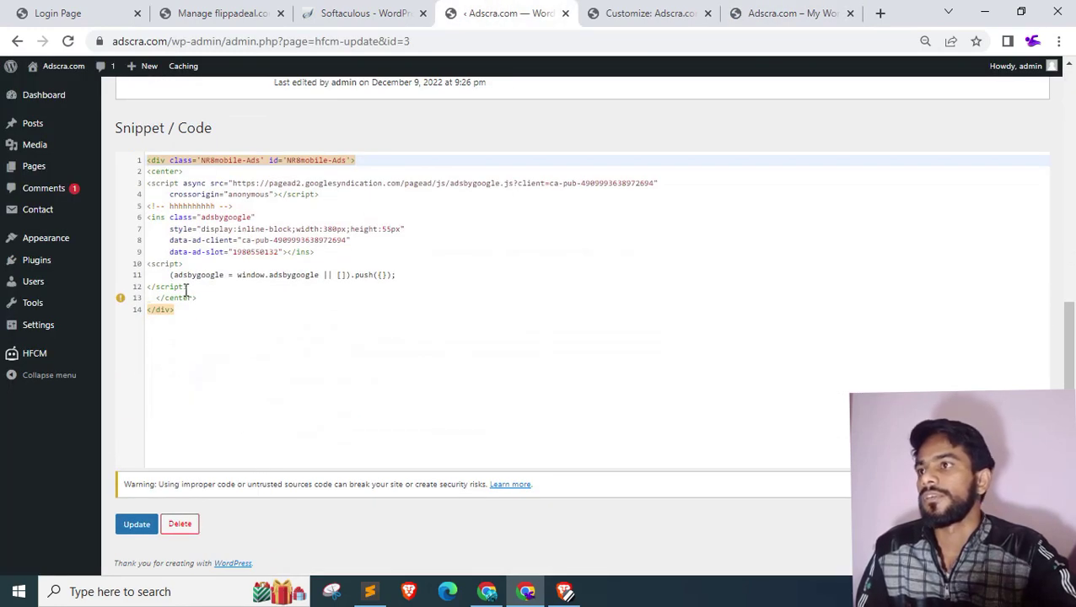
{"action": "scroll", "coordinate": [186, 290], "scroll_direction": "up", "scroll_amount": 10}
{"action": "left_click", "coordinate": [649, 12]}
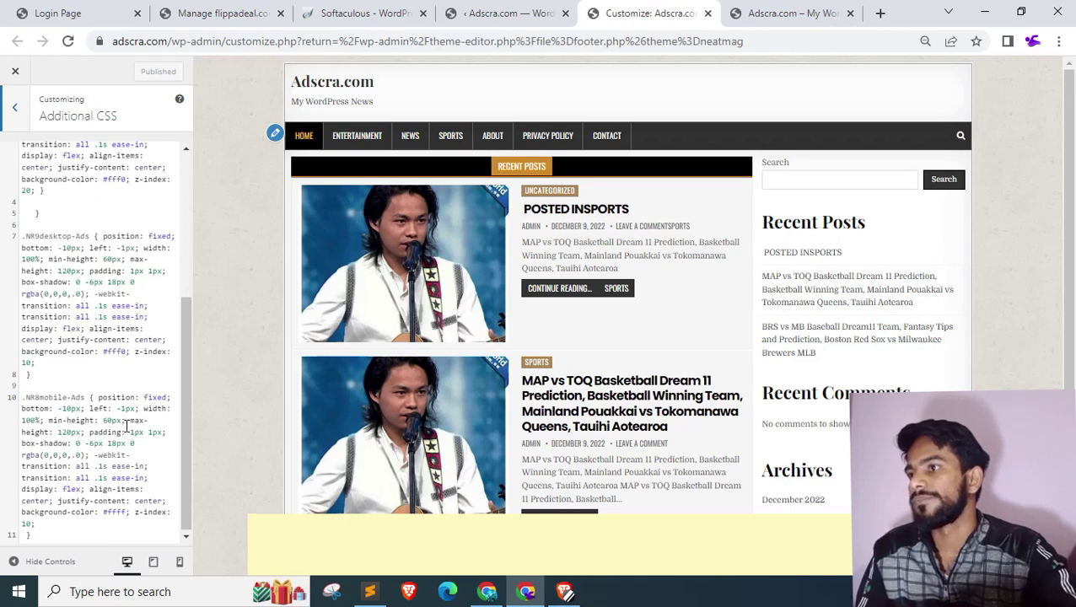
{"action": "scroll", "coordinate": [68, 481], "scroll_direction": "up", "scroll_amount": 2}
{"action": "scroll", "coordinate": [85, 479], "scroll_direction": "down", "scroll_amount": 2}
{"action": "scroll", "coordinate": [680, 139], "scroll_direction": "down", "scroll_amount": 3}
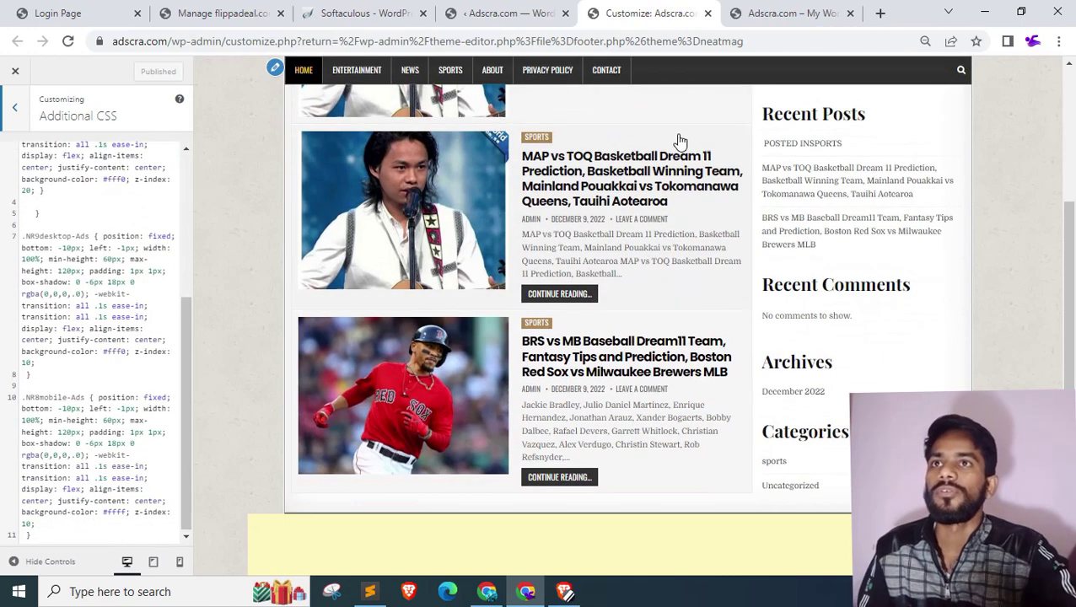
Close developer tools and open the site title link in an incognito window.
{"action": "left_click", "coordinate": [806, 15]}
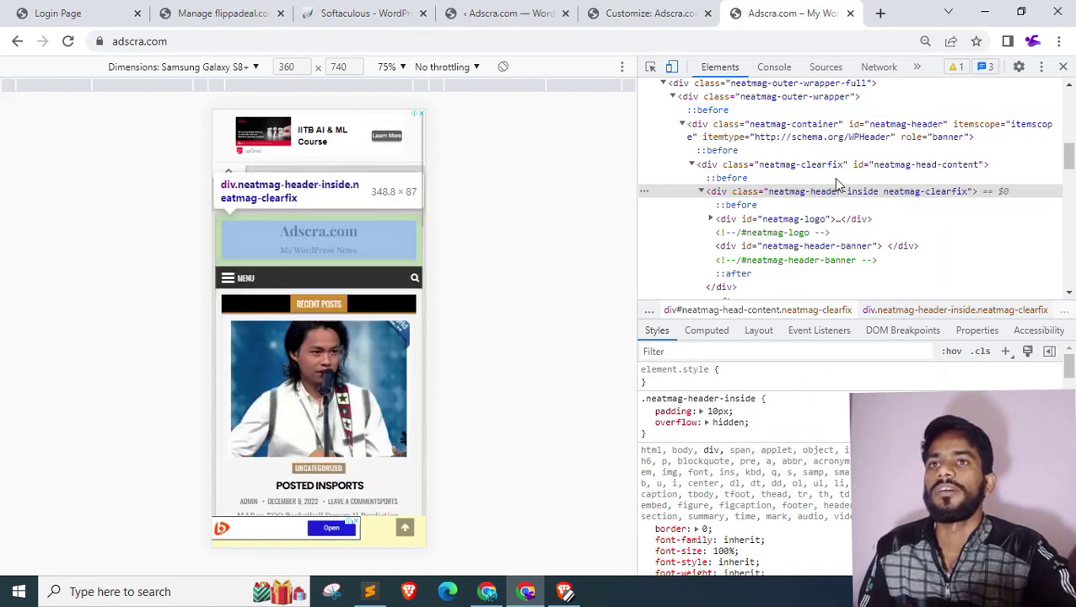
{"action": "left_click", "coordinate": [1063, 67]}
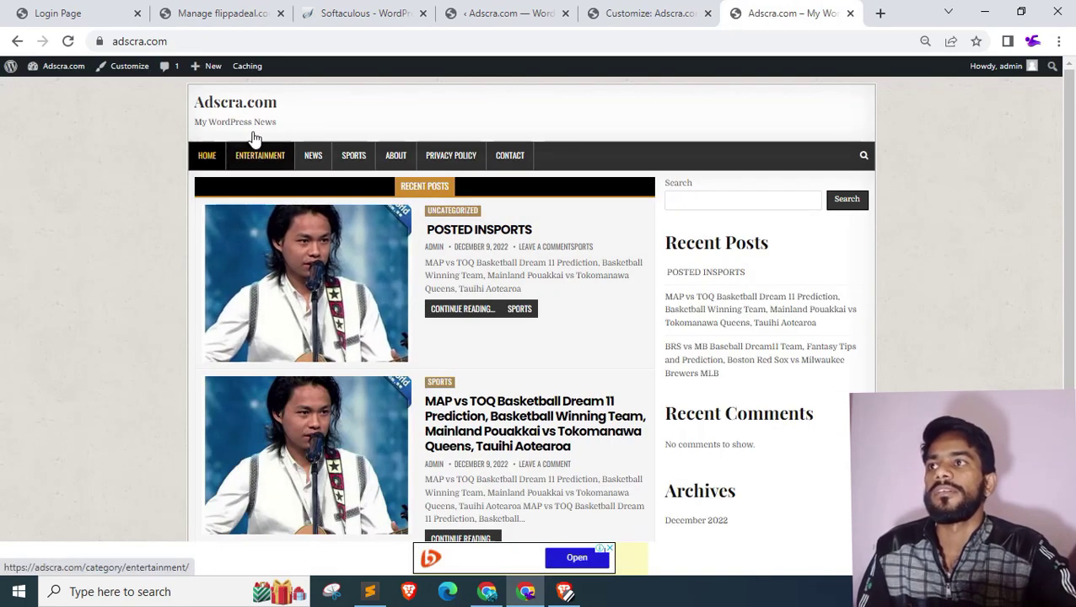
{"action": "right_click", "coordinate": [258, 110]}
{"action": "left_click", "coordinate": [360, 151]}
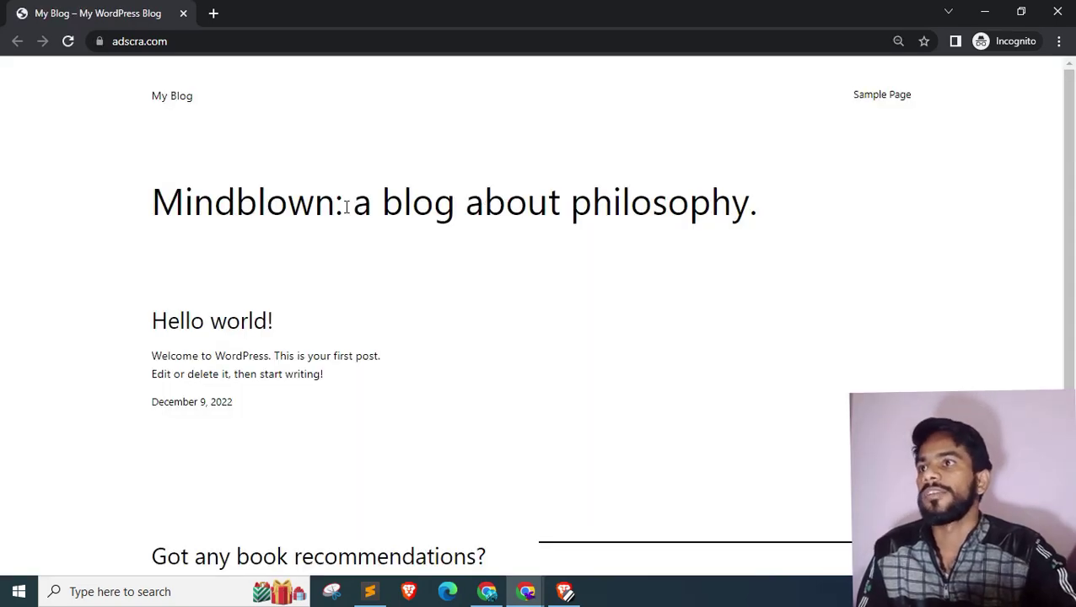
Open the Hello world! post and preview it in a Responsive viewport widened to 493 px.
{"action": "left_click", "coordinate": [233, 325]}
{"action": "right_click", "coordinate": [496, 142]}
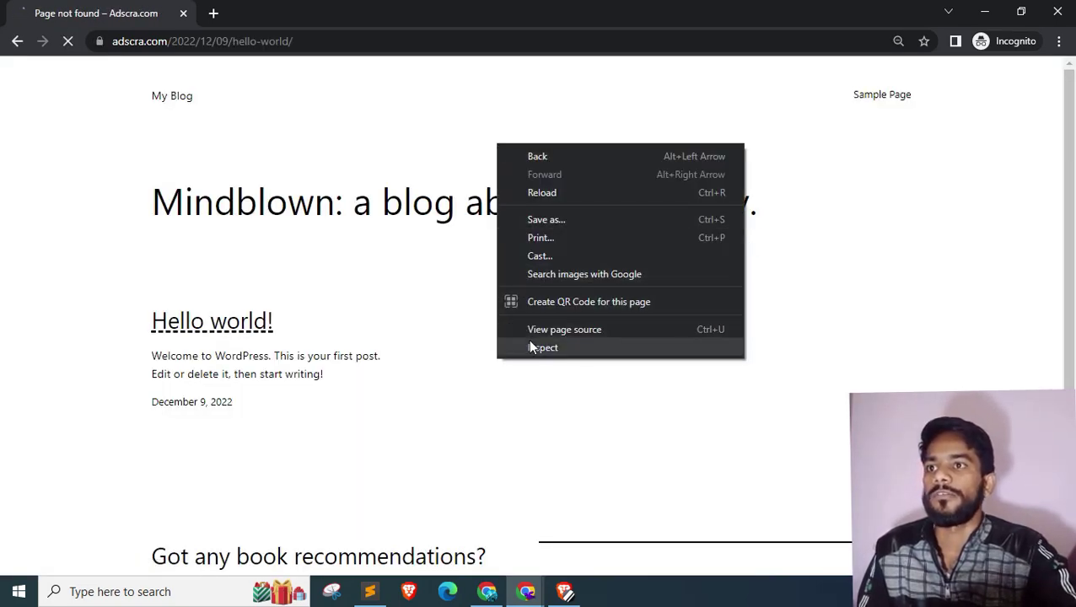
{"action": "left_click", "coordinate": [528, 342]}
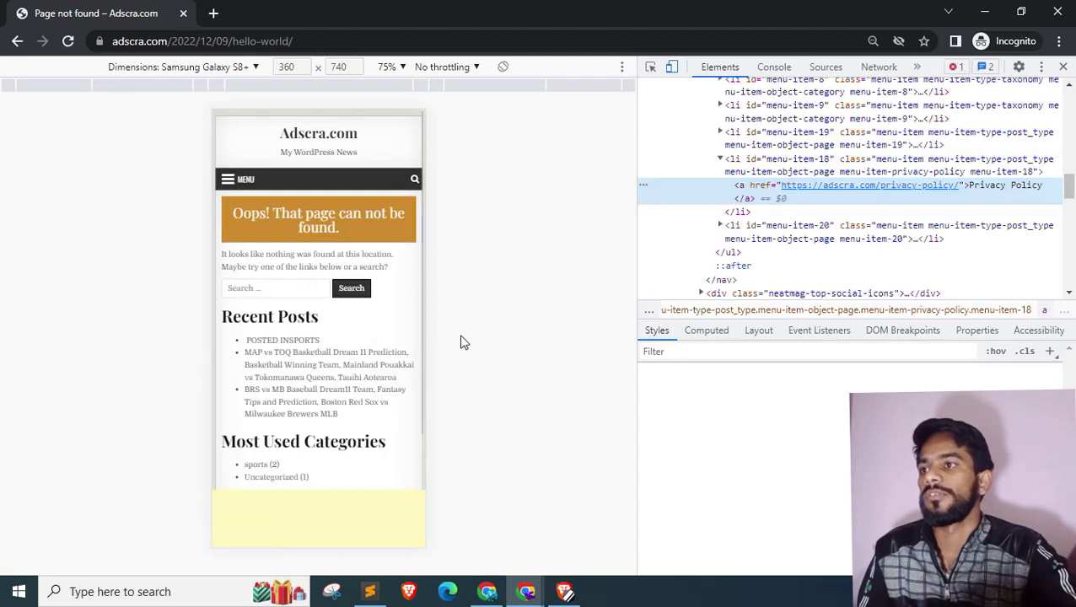
{"action": "left_click", "coordinate": [249, 68]}
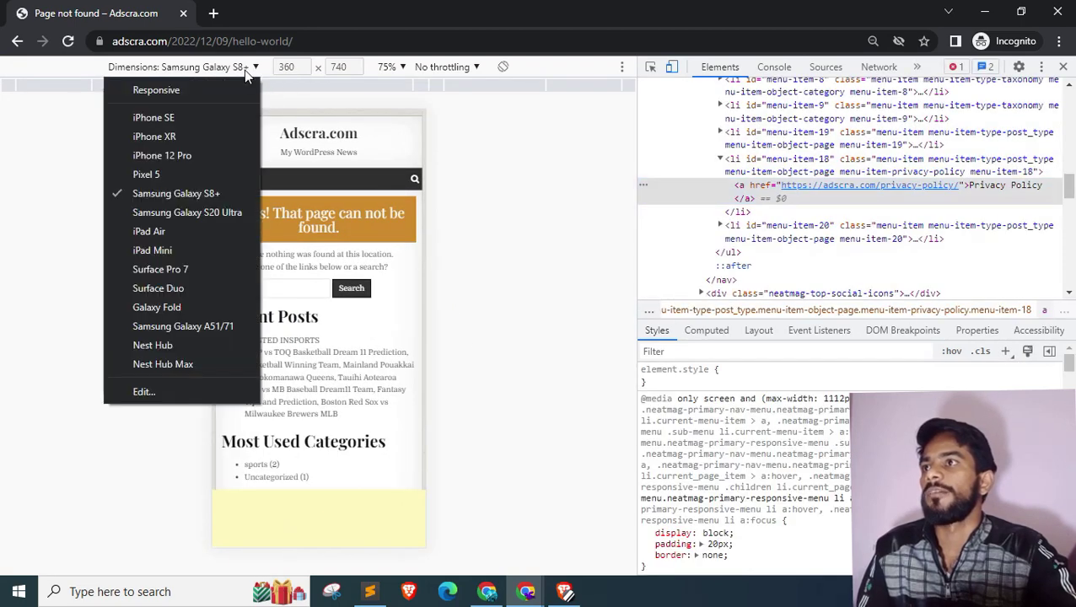
{"action": "left_click", "coordinate": [211, 88]}
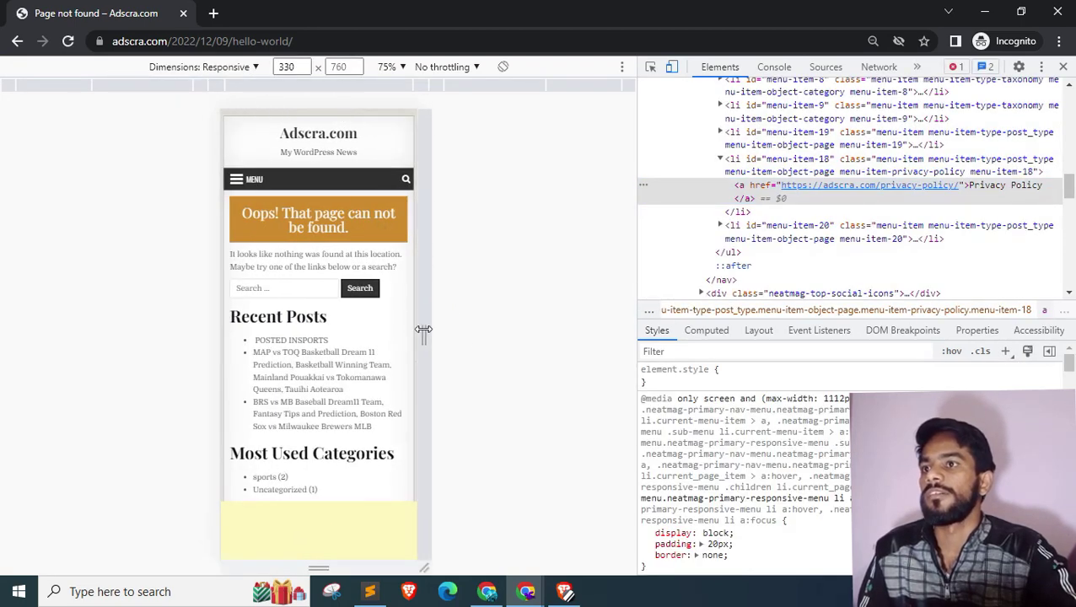
{"action": "left_click_drag", "start_coordinate": [423, 331], "coordinate": [483, 320]}
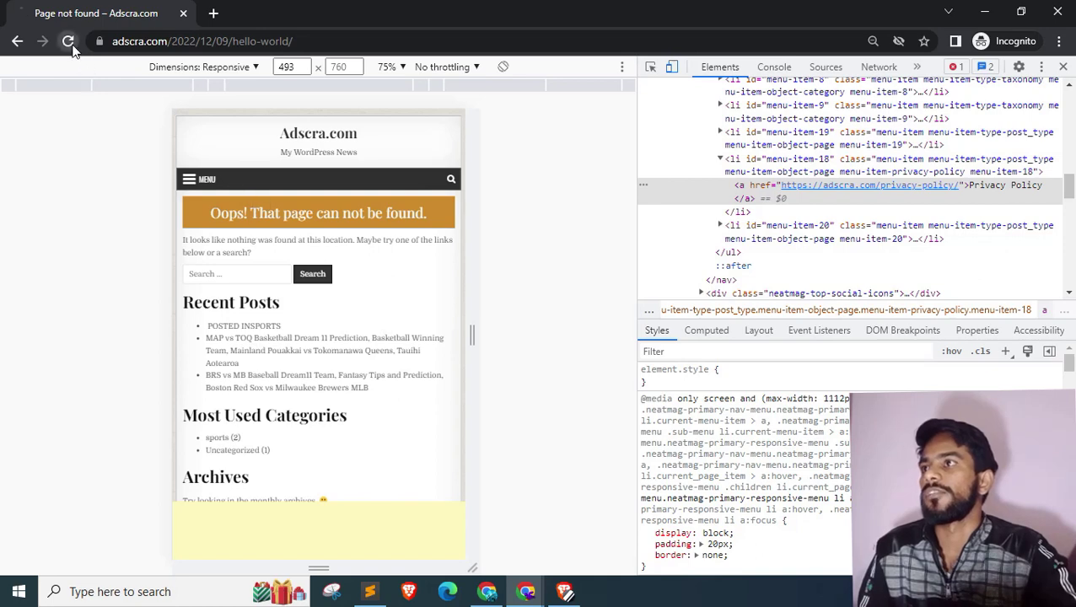
{"action": "left_click", "coordinate": [67, 41]}
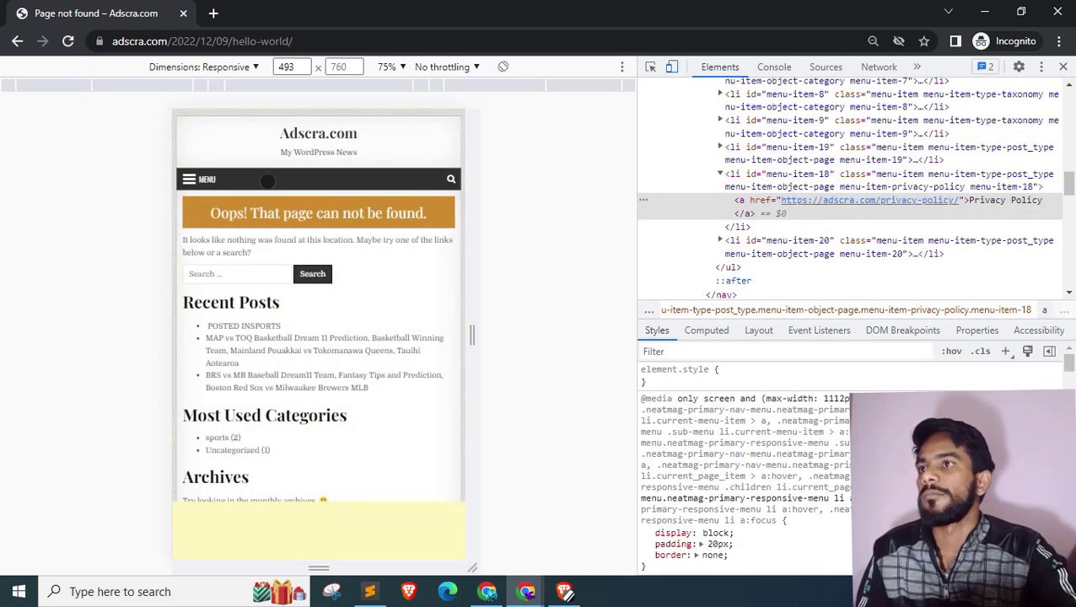
Go to the SPORTS category through the mobile MENU and scroll through the page.
{"action": "left_click", "coordinate": [186, 180]}
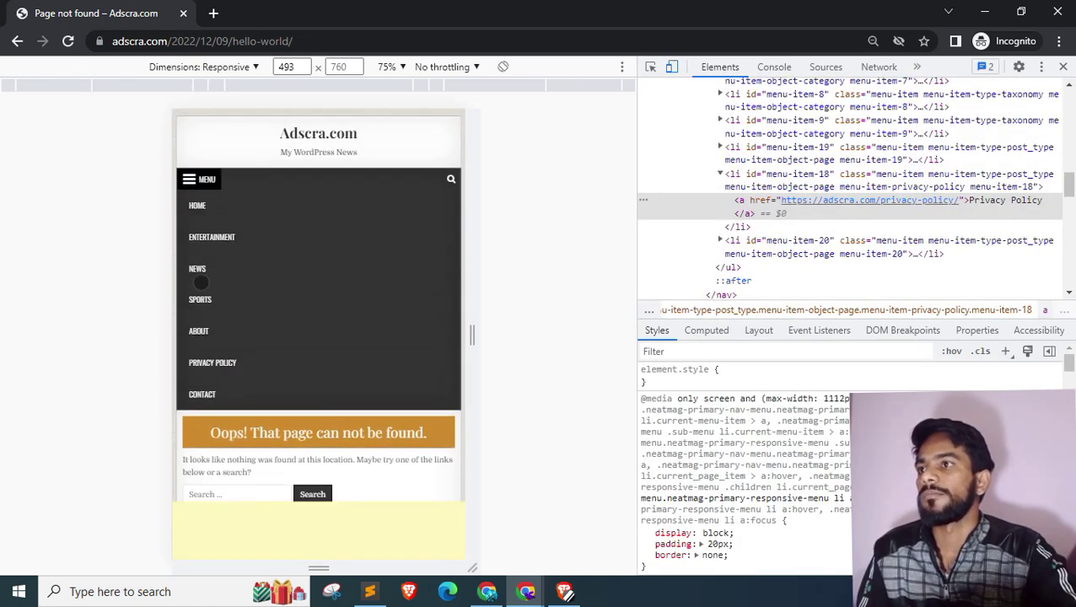
{"action": "left_click", "coordinate": [200, 299]}
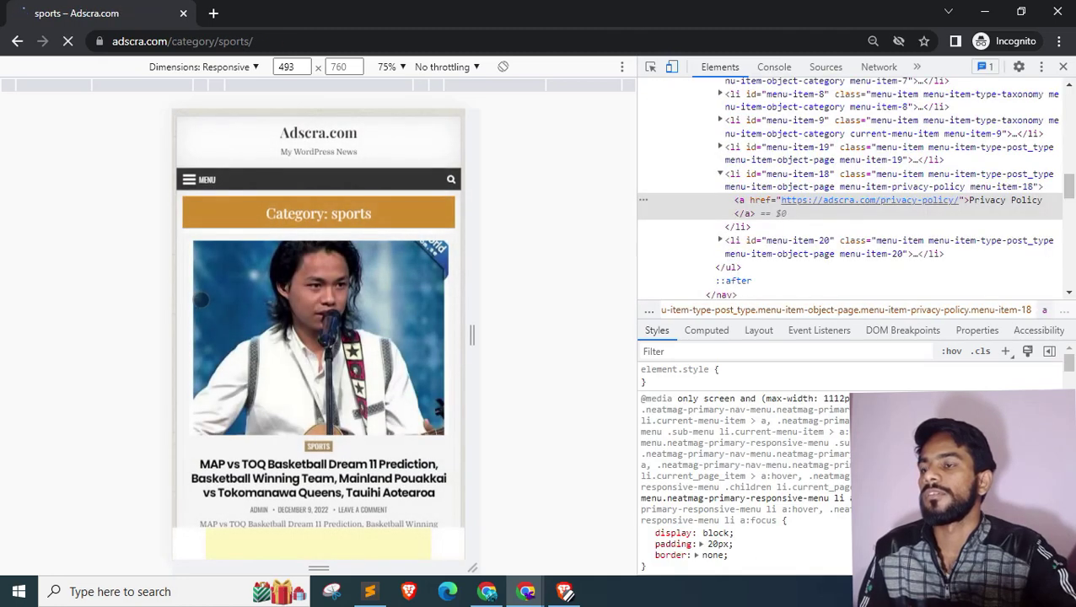
{"action": "scroll", "coordinate": [298, 367], "scroll_direction": "down", "scroll_amount": 15}
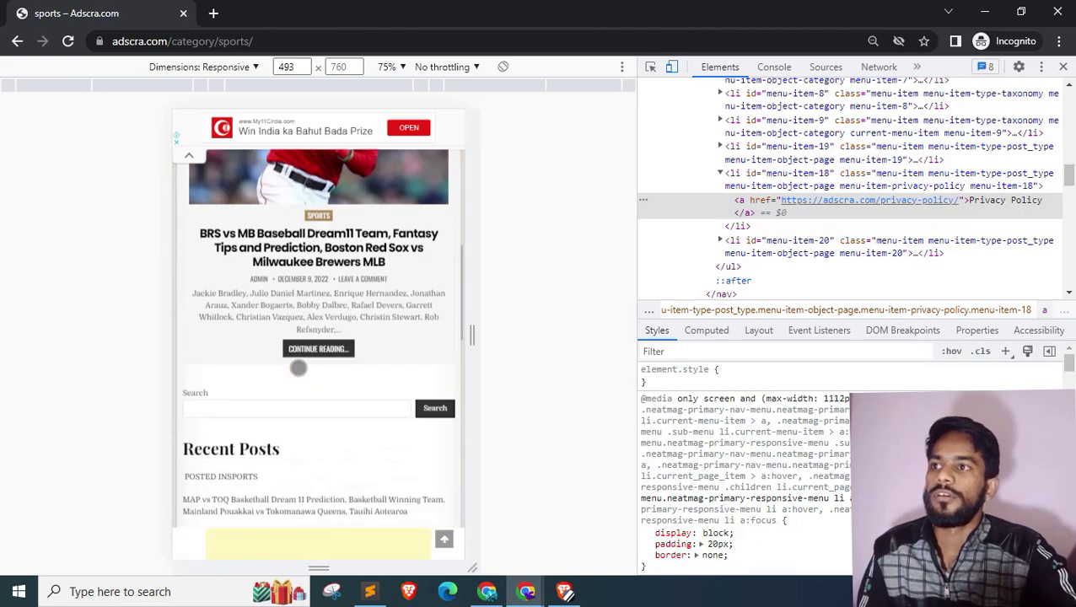
{"action": "scroll", "coordinate": [409, 487], "scroll_direction": "up", "scroll_amount": 15}
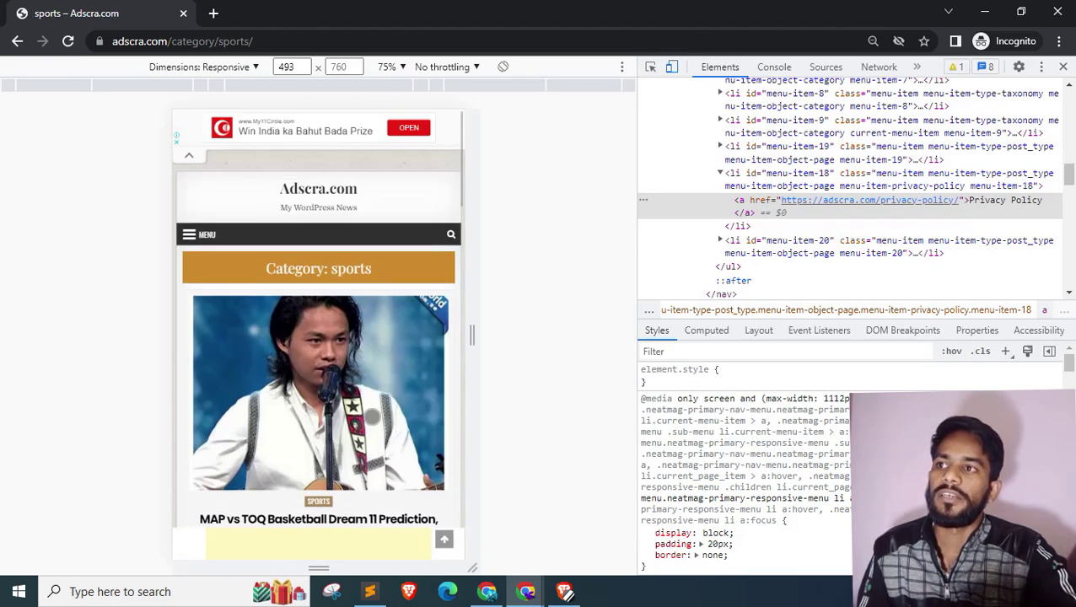
{"action": "scroll", "coordinate": [337, 433], "scroll_direction": "down", "scroll_amount": 17}
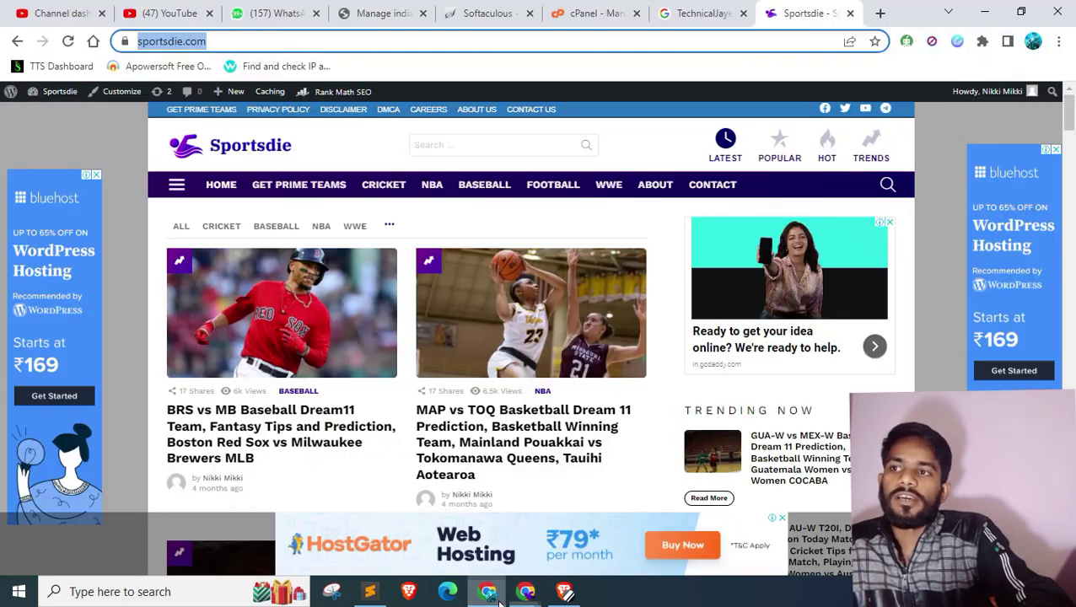
{"action": "left_click", "coordinate": [487, 592]}
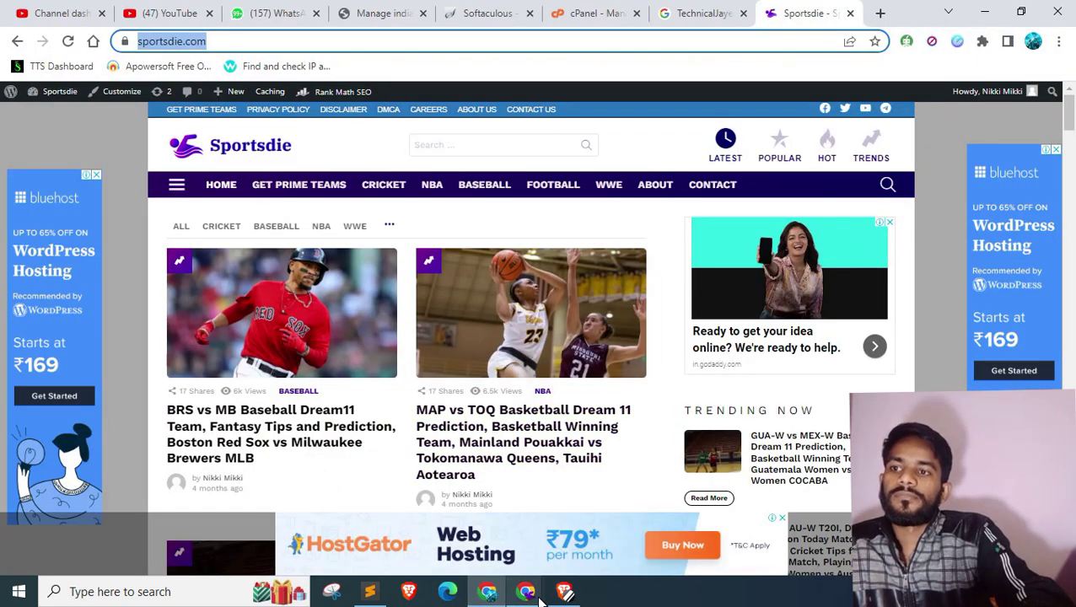
Close the incognito window and return to the Adscra Edit Snippet tab in the main Chrome window.
{"action": "mouse_move", "coordinate": [526, 591]}
{"action": "mouse_move", "coordinate": [580, 548]}
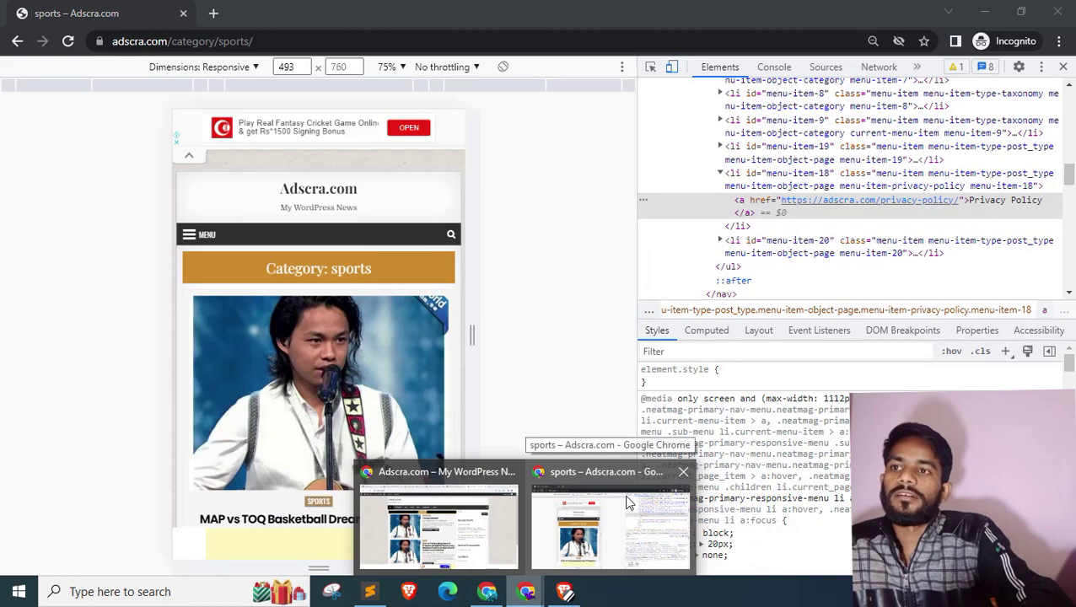
{"action": "left_click", "coordinate": [682, 473]}
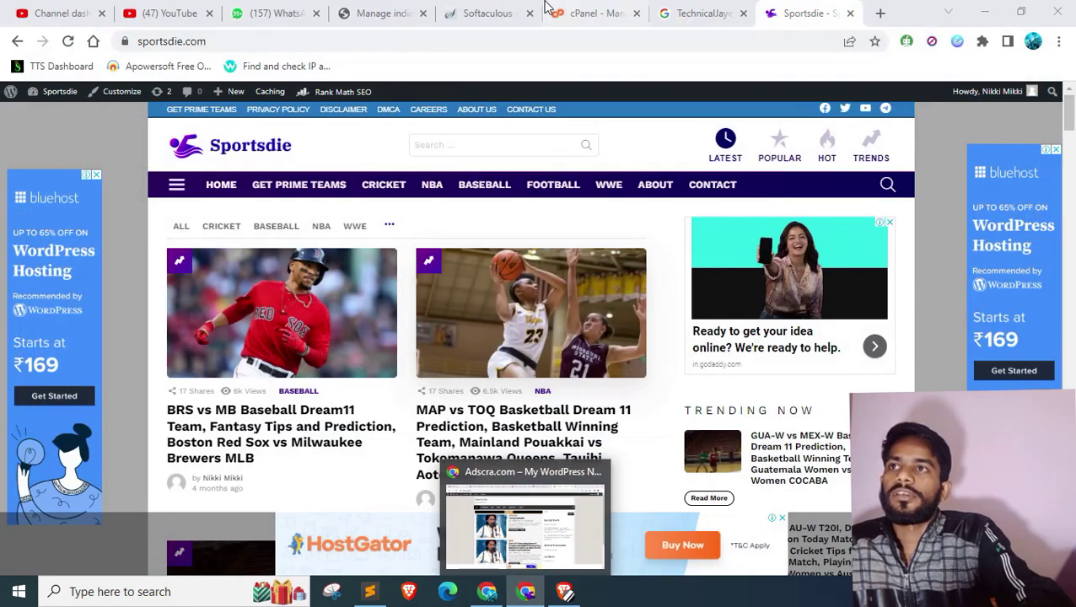
{"action": "left_click", "coordinate": [493, 14]}
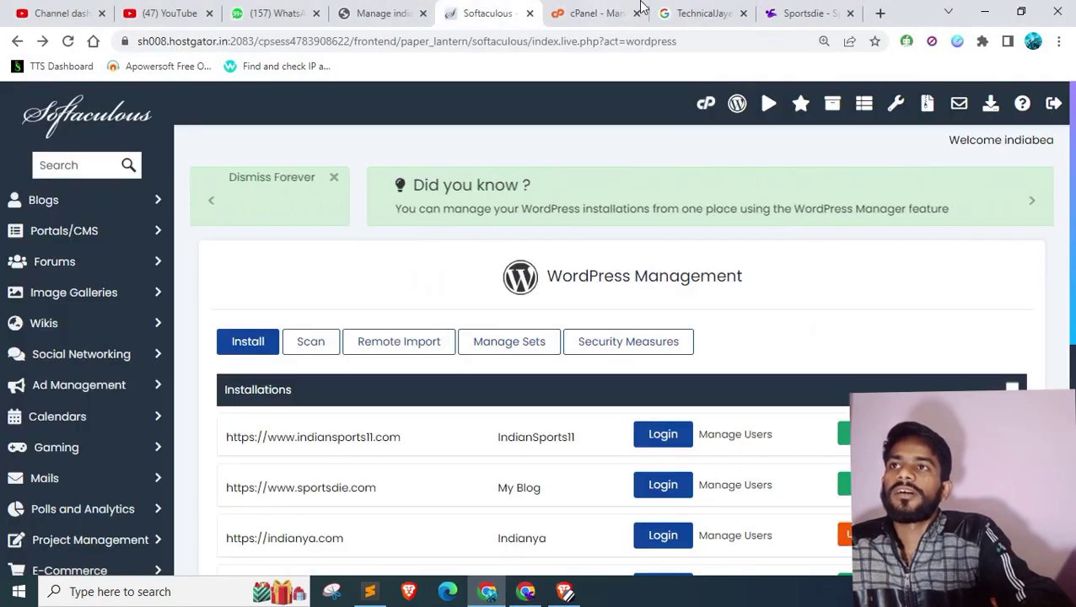
{"action": "left_click", "coordinate": [525, 591]}
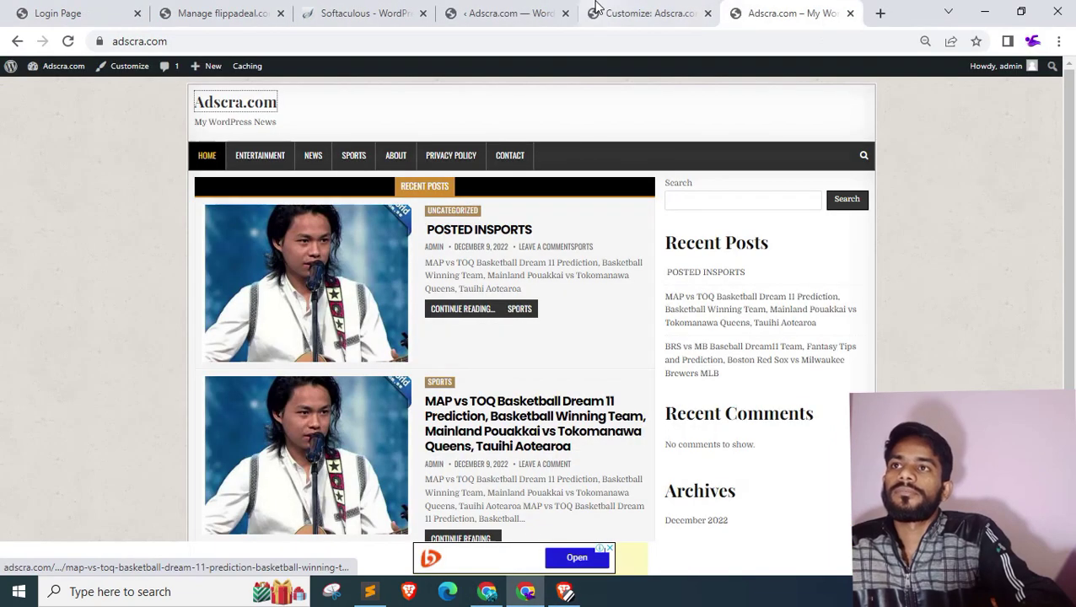
{"action": "left_click", "coordinate": [532, 10]}
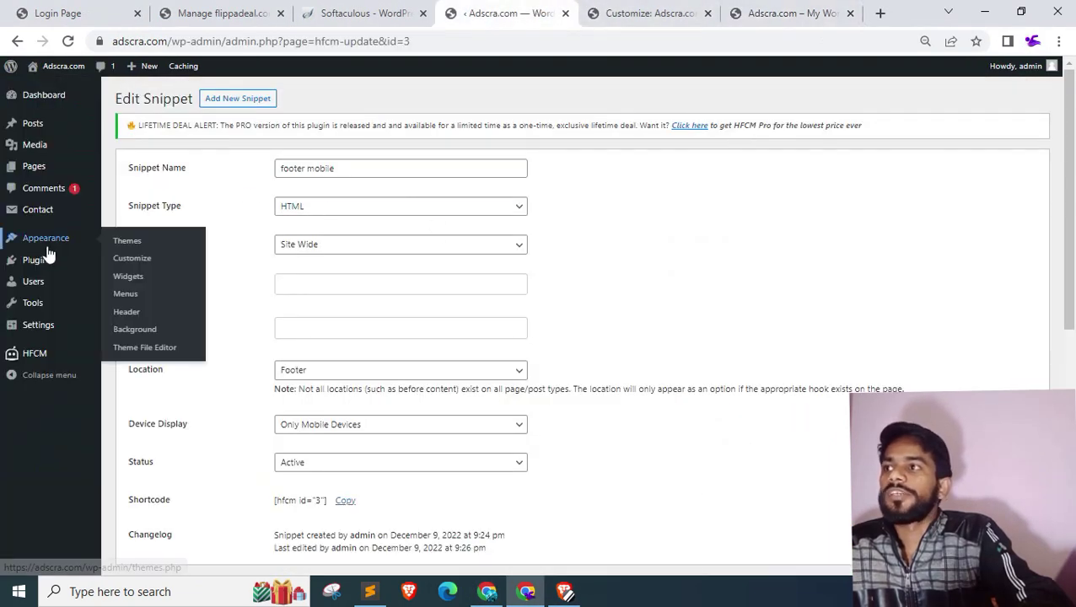
Edit the 'sidebar' snippet from All Snippets, change Device Display to Only Desktop, and update it.
{"action": "left_click", "coordinate": [52, 355]}
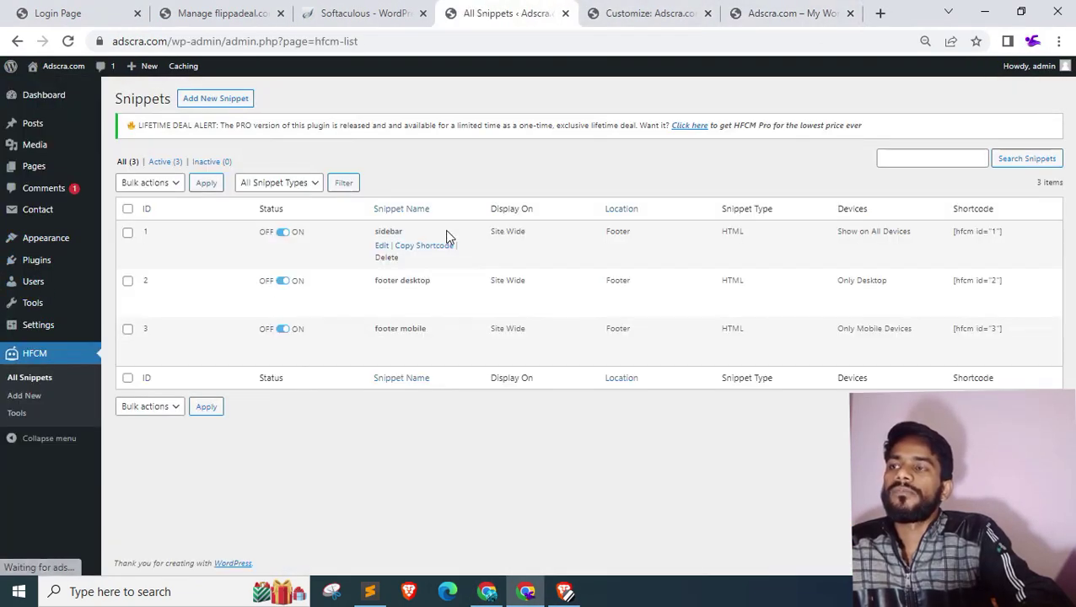
{"action": "left_click", "coordinate": [383, 246]}
{"action": "scroll", "coordinate": [457, 327], "scroll_direction": "down", "scroll_amount": 5}
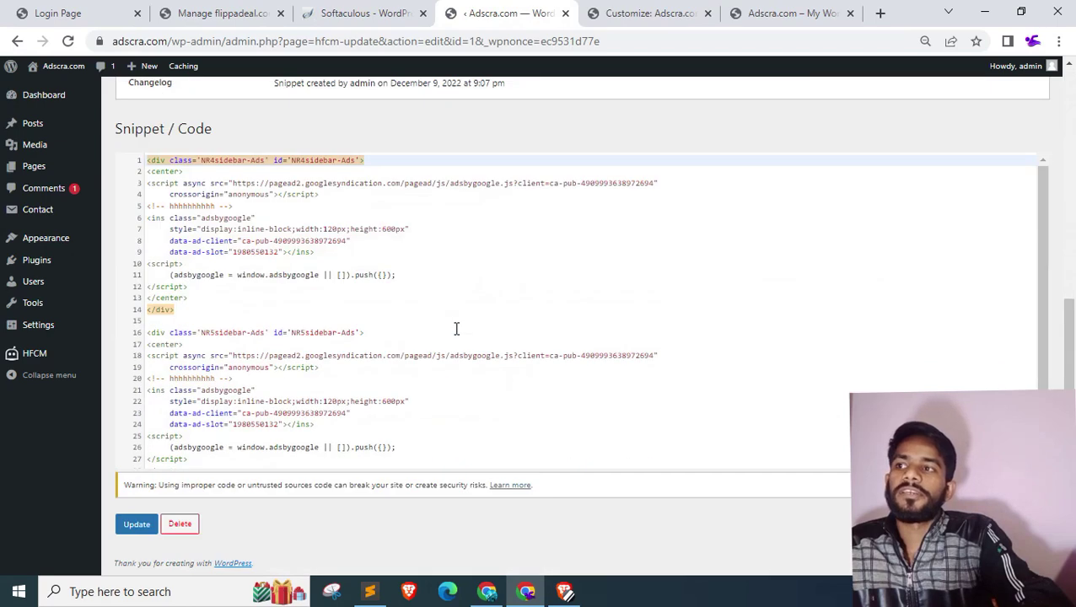
{"action": "scroll", "coordinate": [456, 329], "scroll_direction": "up", "scroll_amount": 5}
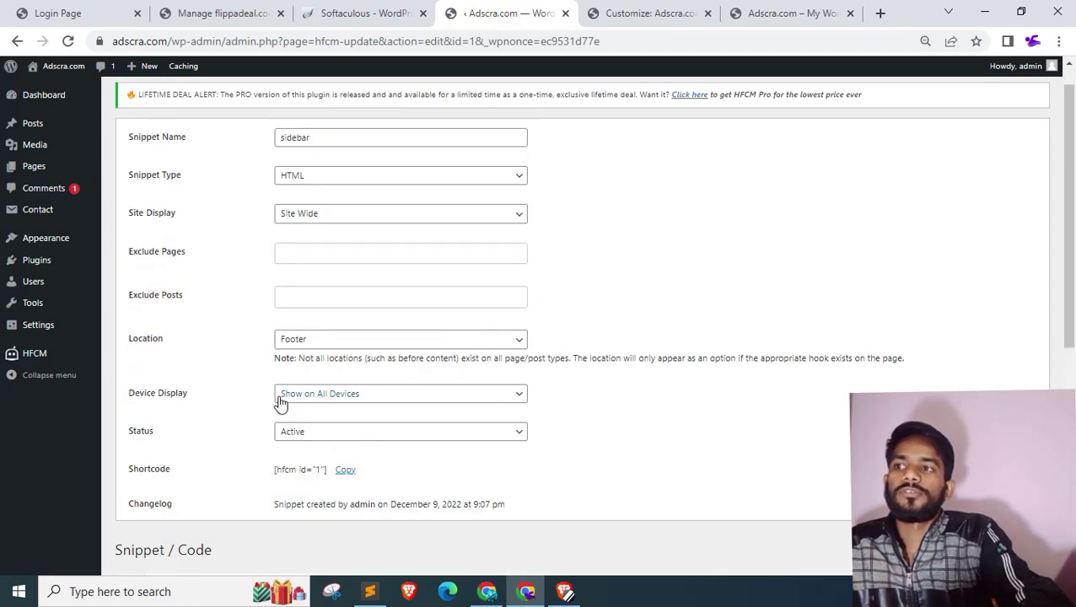
{"action": "left_click", "coordinate": [359, 398]}
{"action": "left_click", "coordinate": [348, 424]}
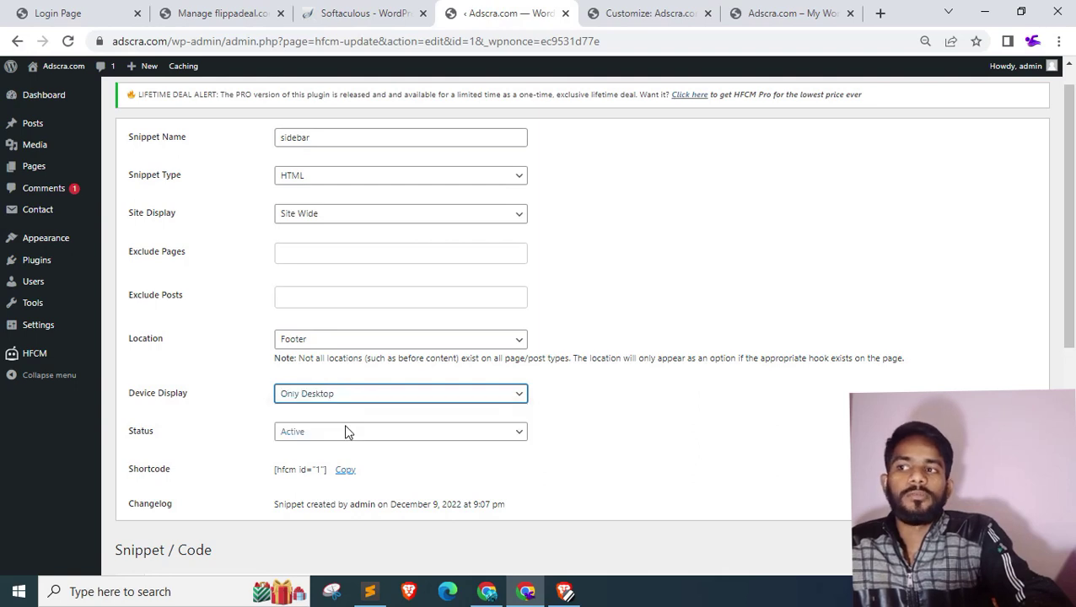
{"action": "left_click", "coordinate": [550, 409]}
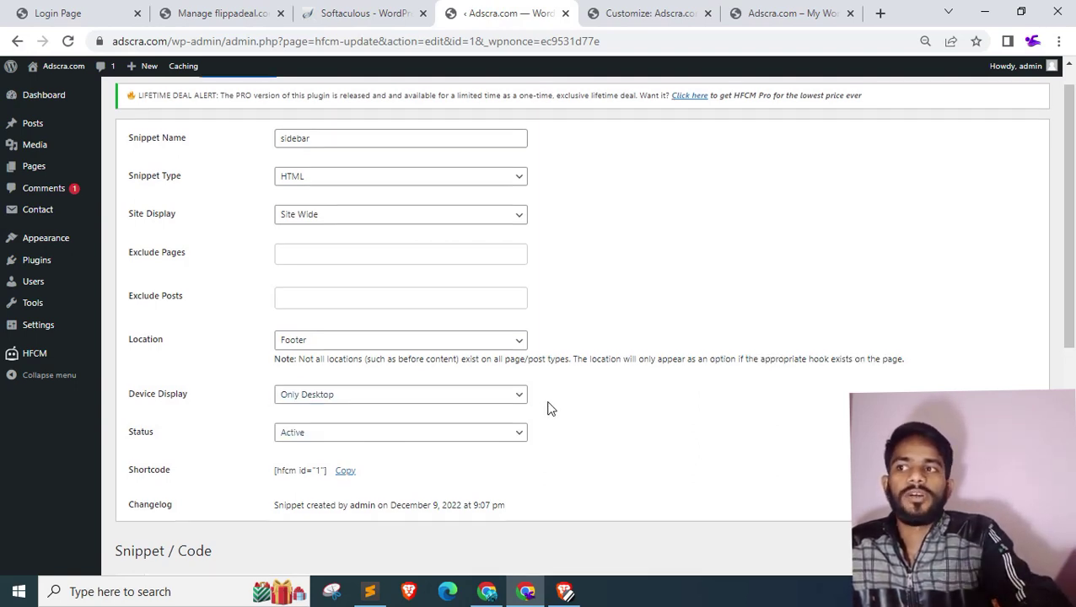
{"action": "scroll", "coordinate": [550, 408], "scroll_direction": "up", "scroll_amount": 1}
{"action": "scroll", "coordinate": [285, 262], "scroll_direction": "down", "scroll_amount": 5}
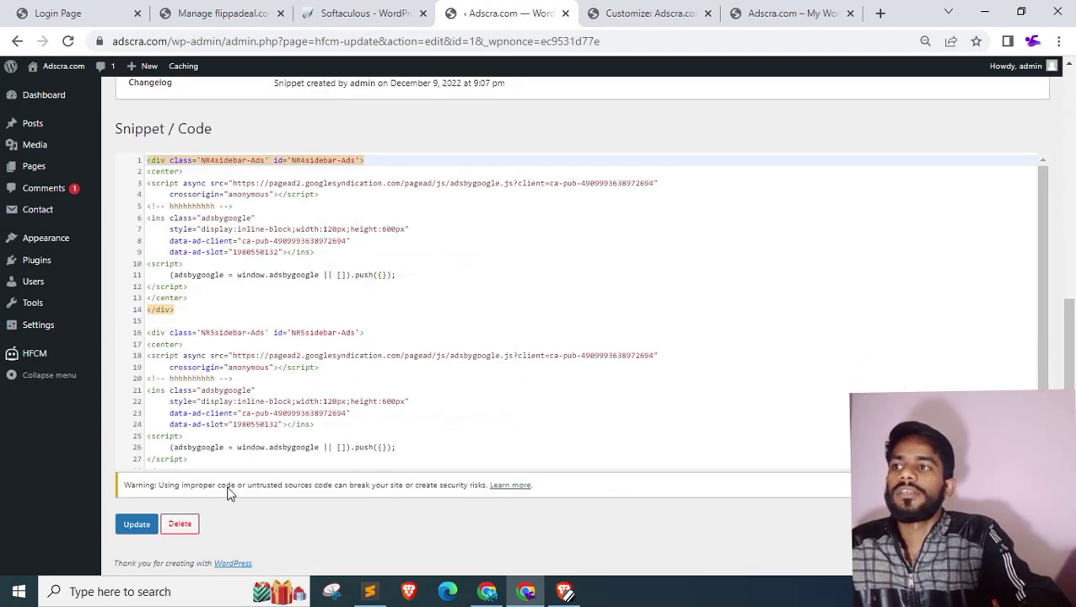
{"action": "left_click", "coordinate": [137, 524]}
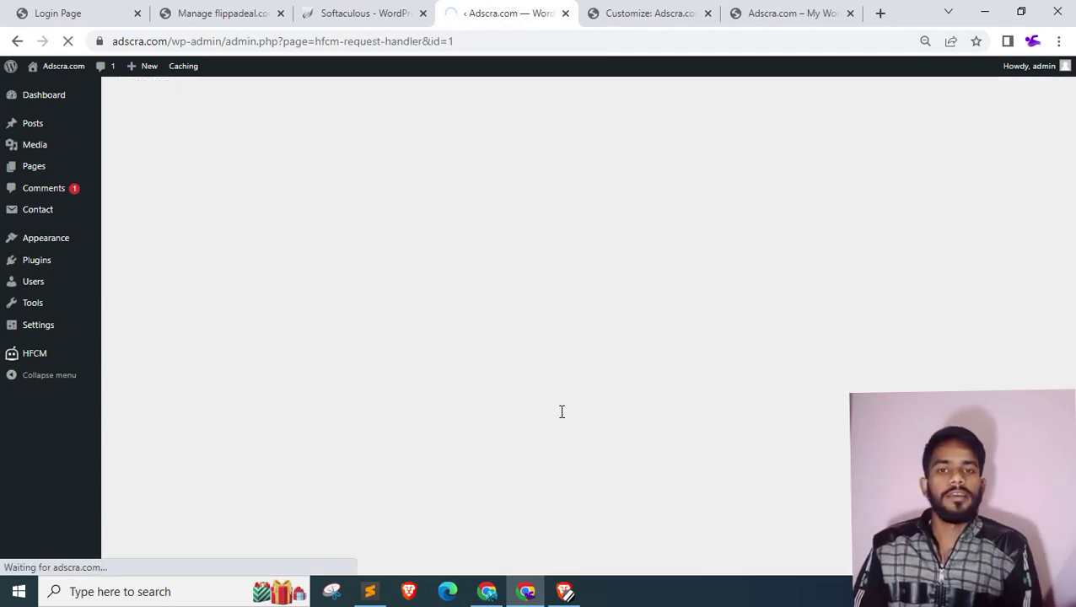